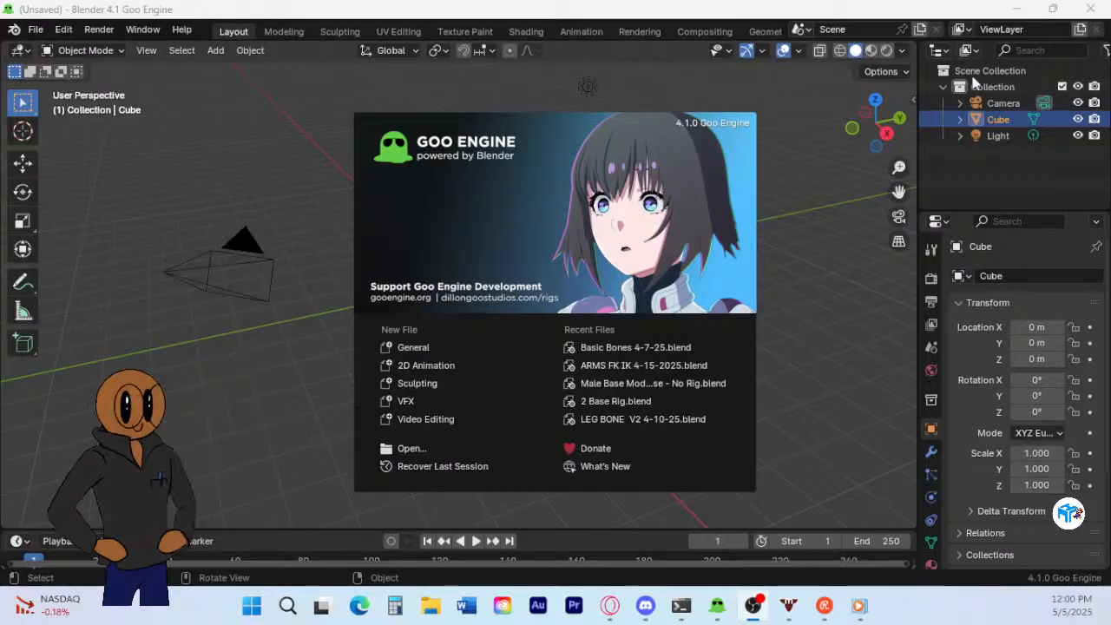
Step: Close the splash screen and look through the default cube's object property sections
left_click(815, 224)
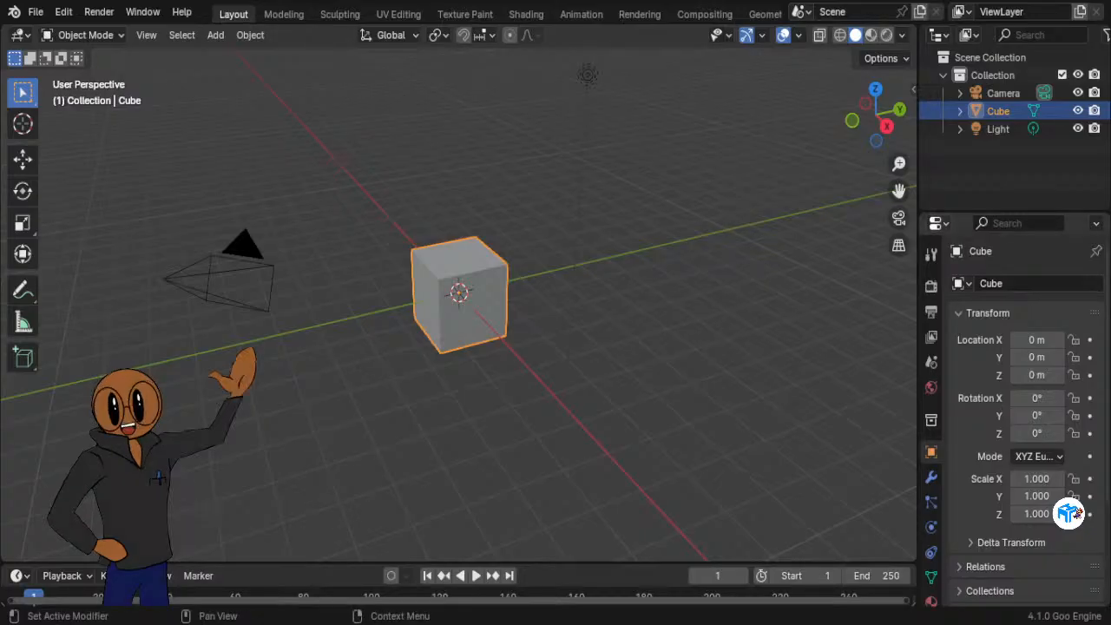
scroll(1037, 433, "down", 1)
scroll(1074, 512, "down", 3)
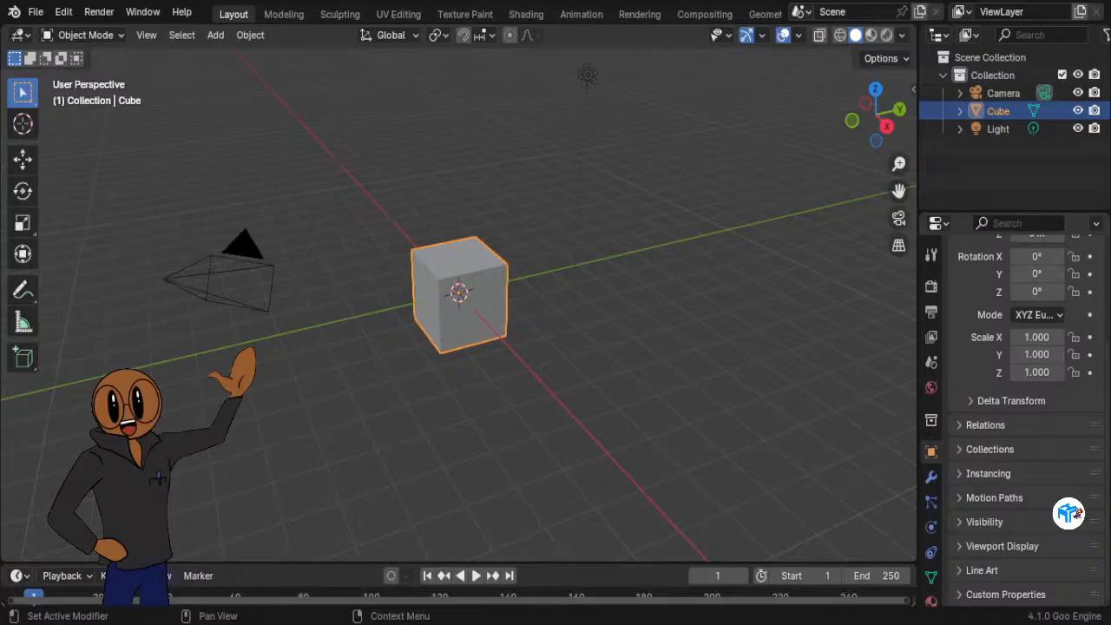
scroll(1074, 512, "up", 4)
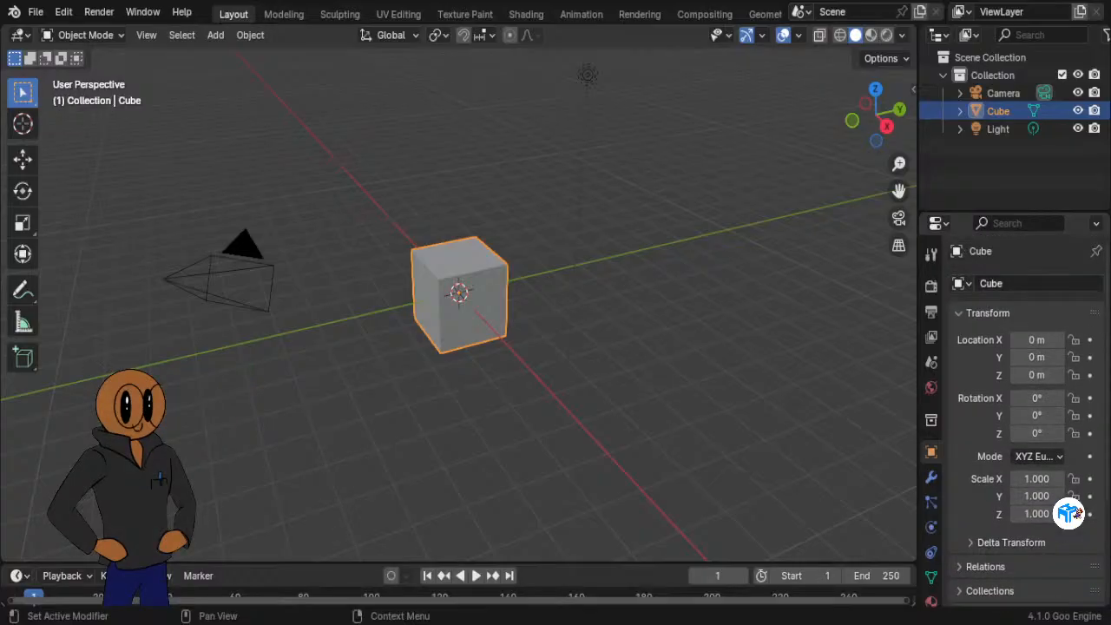
scroll(1076, 512, "down", 4)
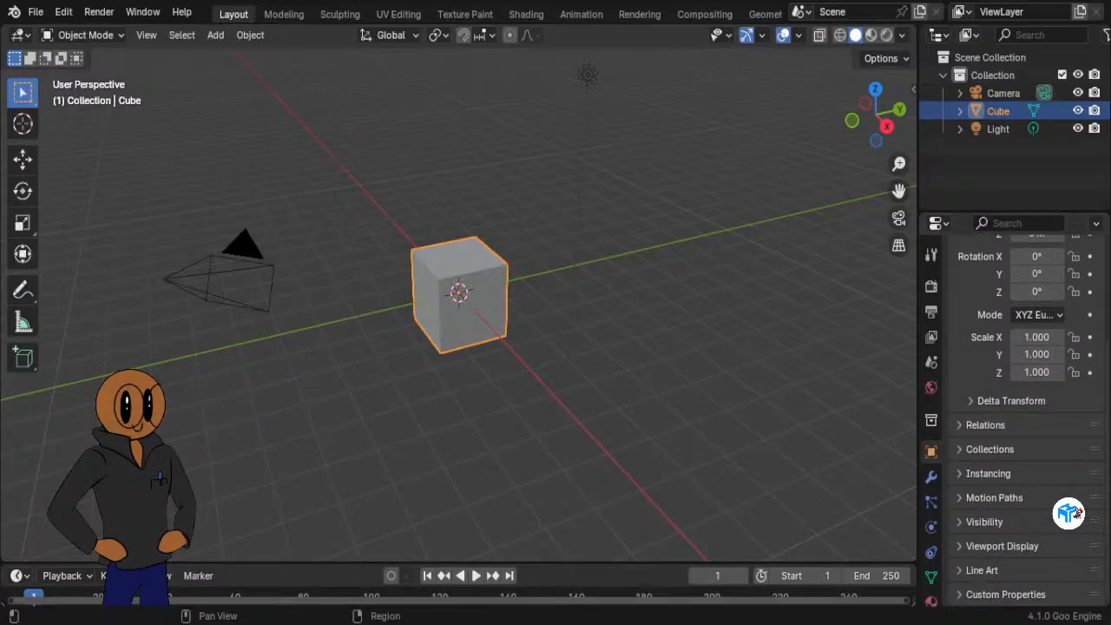
scroll(931, 476, "down", 2)
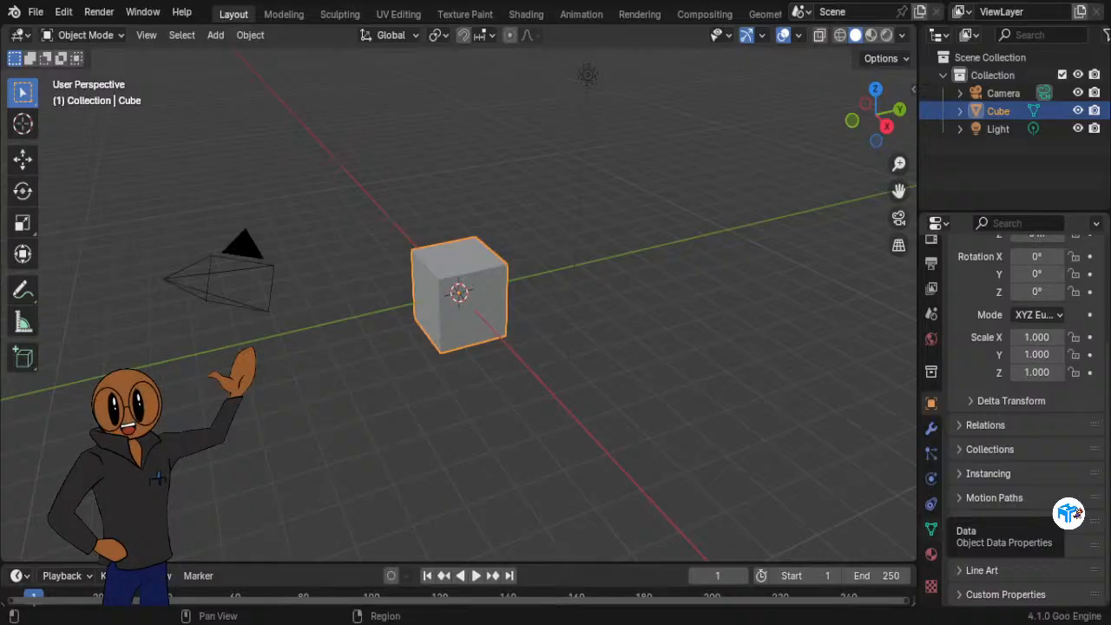
scroll(930, 334, "up", 2)
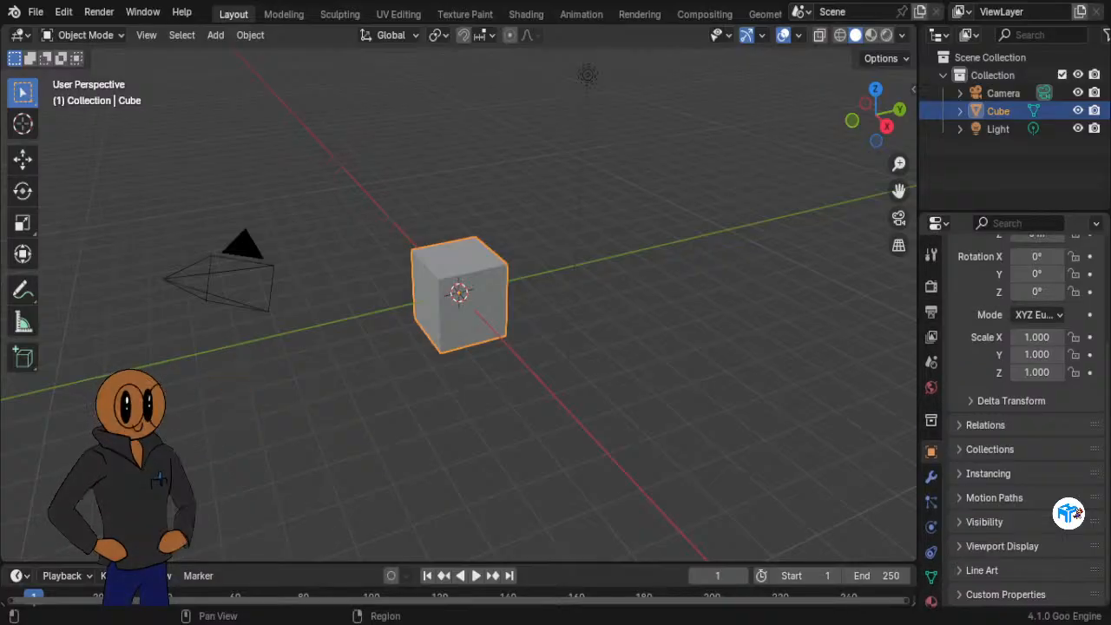
Step: Show the active tool settings, then change the Properties editor area to an Outliner
left_click(928, 257)
left_click(935, 223)
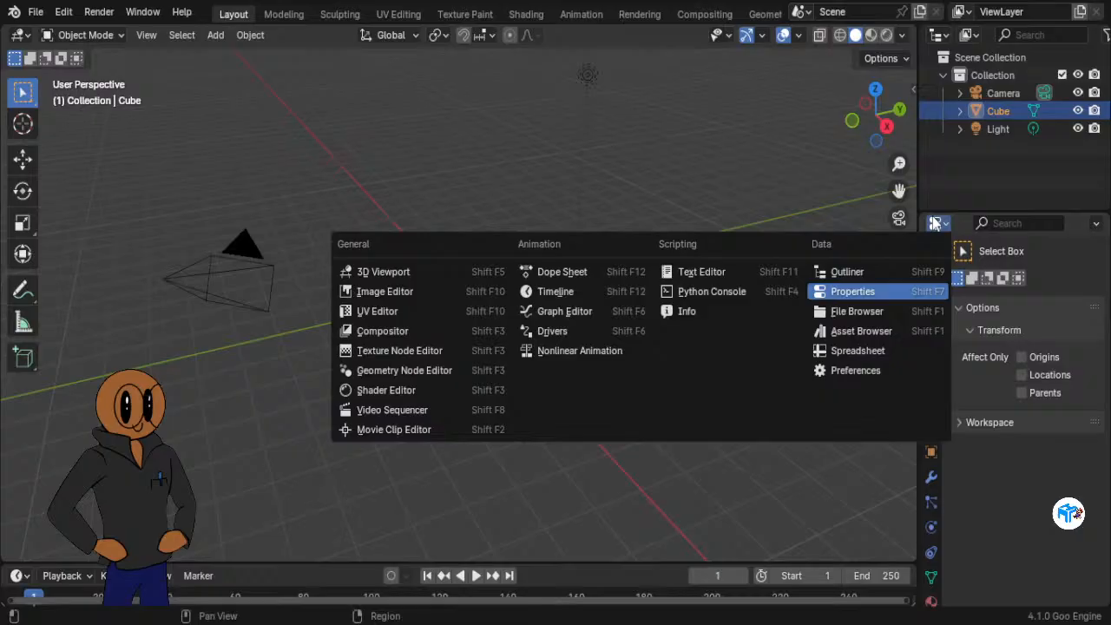
left_click(900, 267)
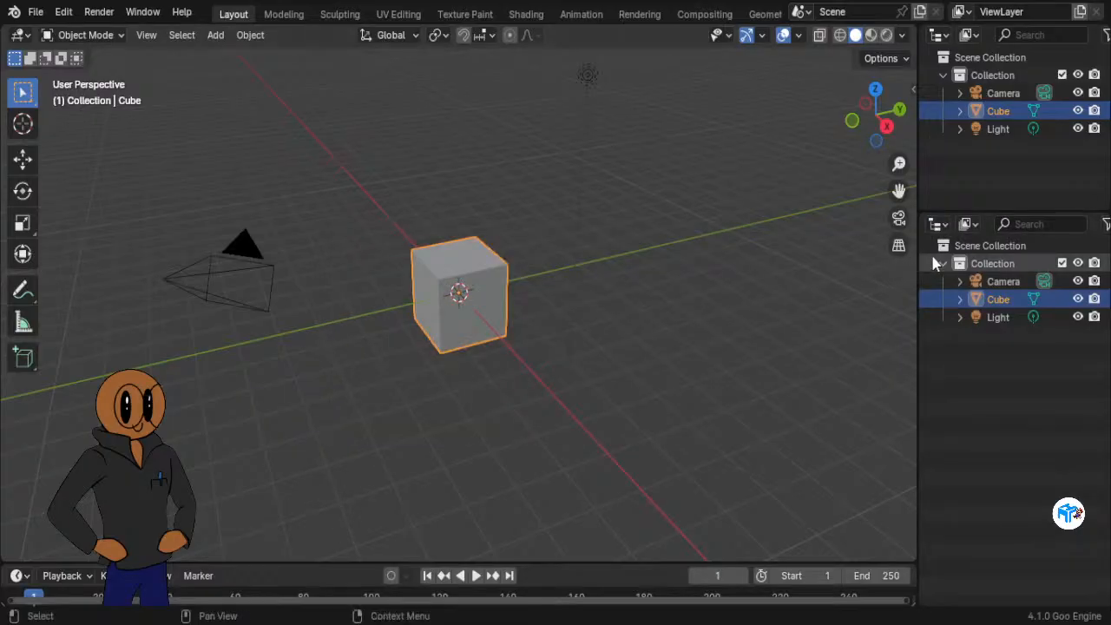
Step: Change the lower editor area from Outliner to Asset Browser and browse the hair curve assets
left_click(937, 224)
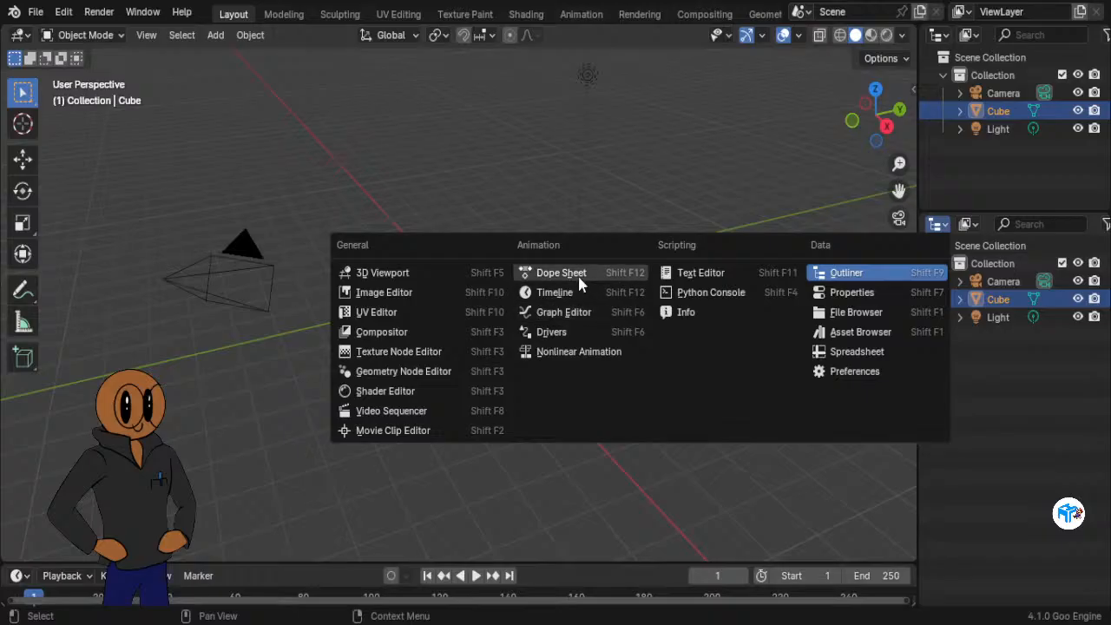
left_click(882, 334)
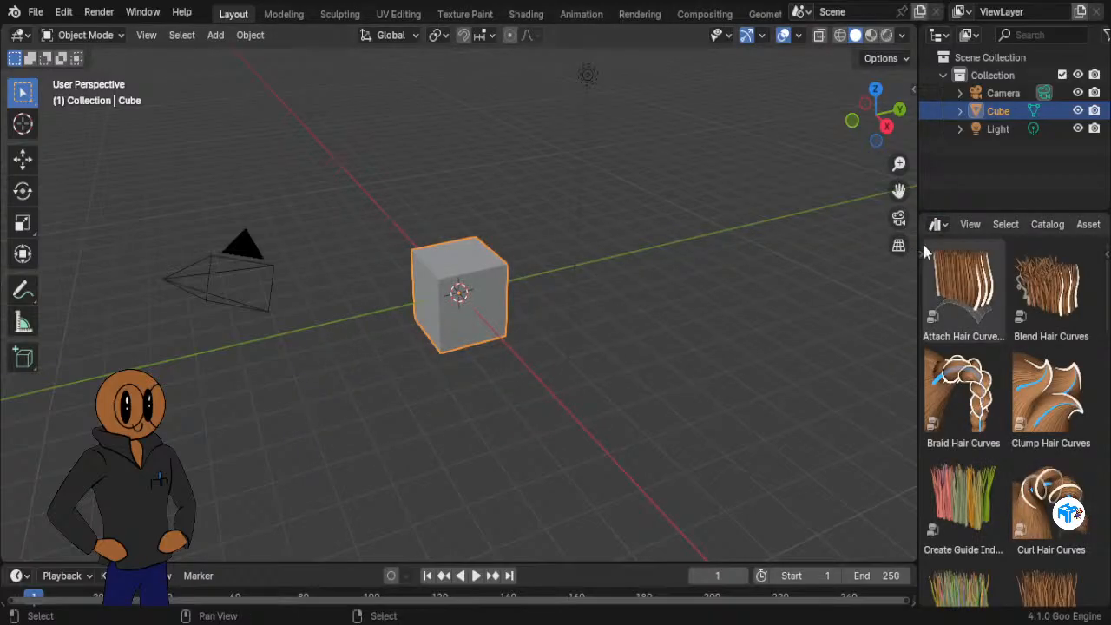
scroll(1004, 381, "down", 5)
scroll(1004, 381, "down", 3)
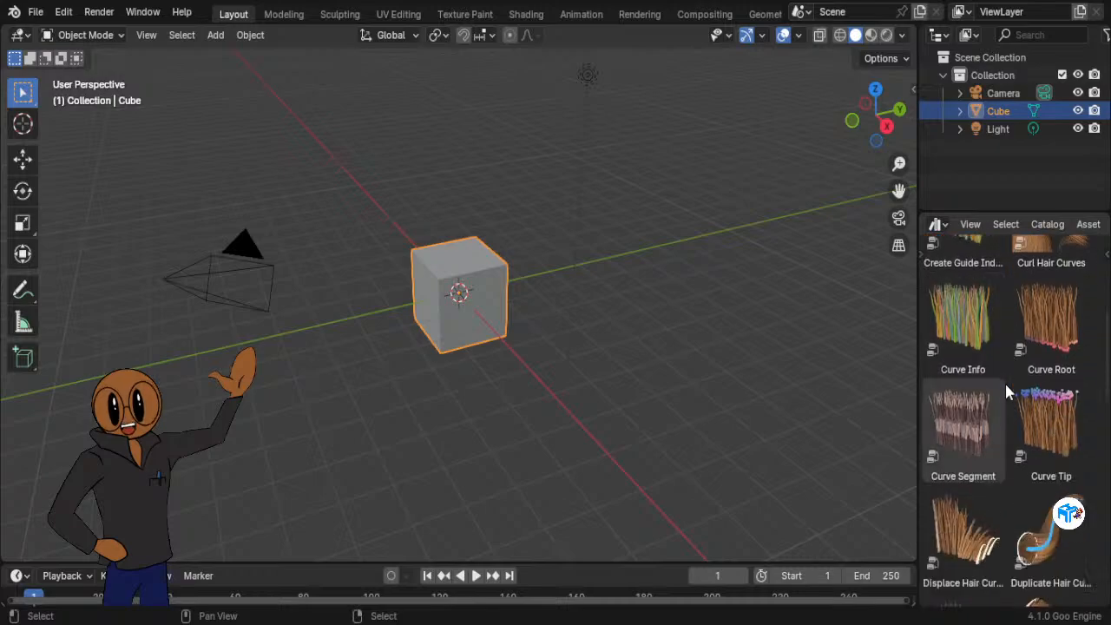
scroll(1006, 392, "down", 8)
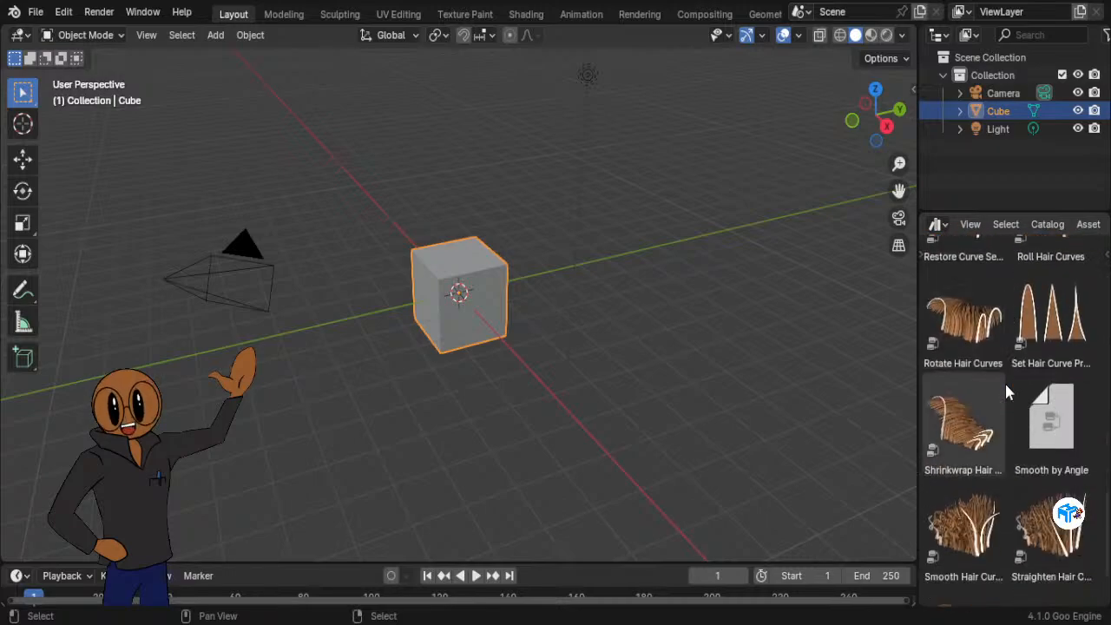
scroll(1006, 387, "down", 2)
scroll(1007, 392, "up", 10)
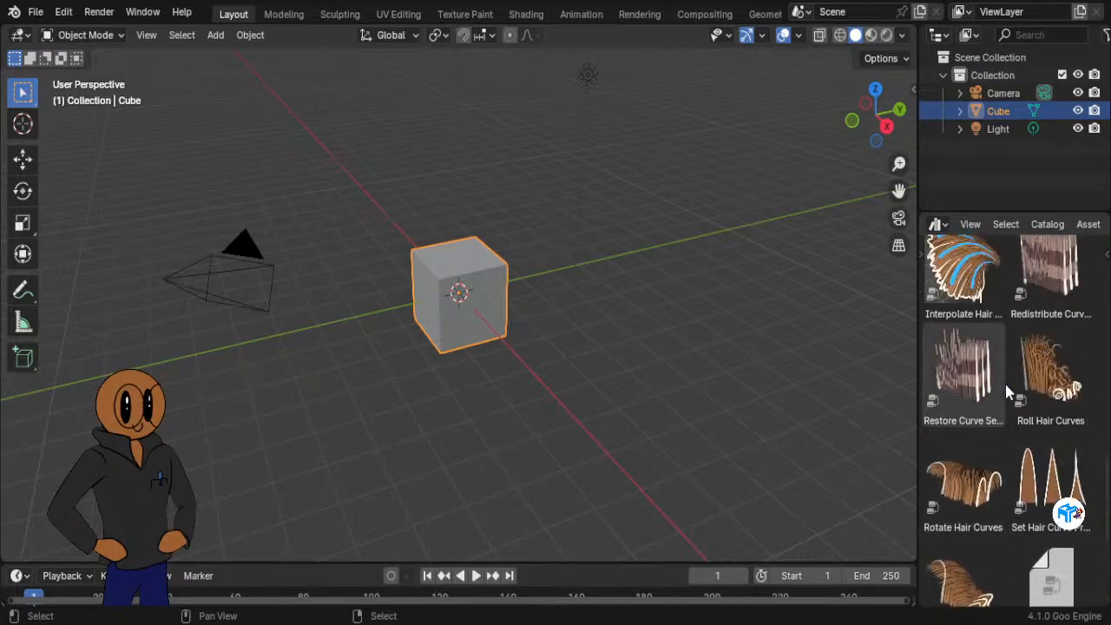
scroll(1005, 386, "up", 8)
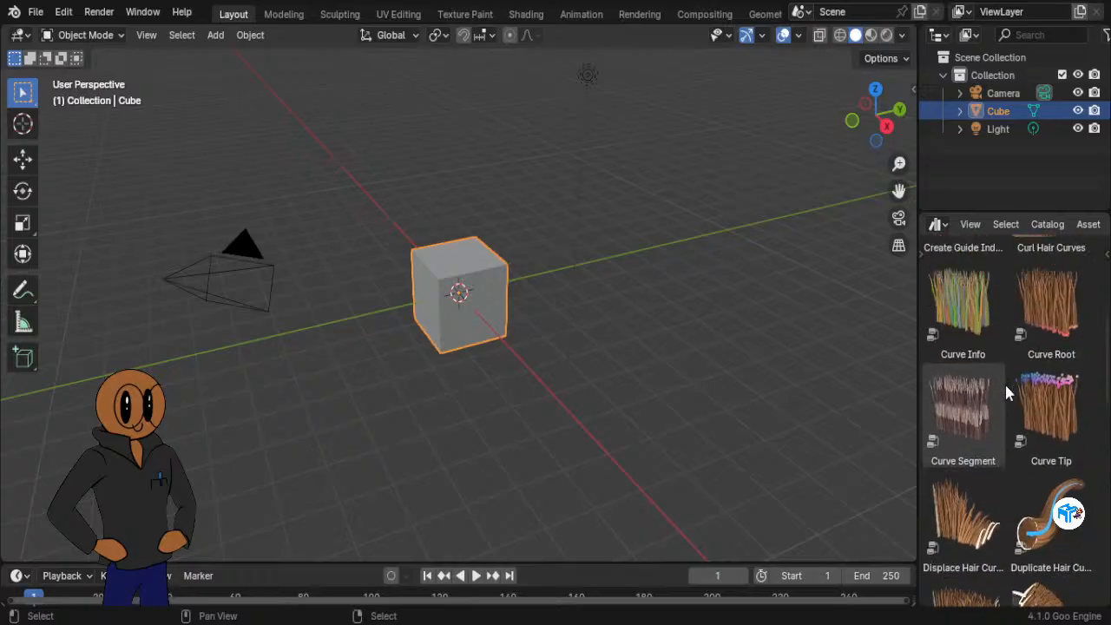
Step: Change the Asset Browser area to Preferences, then return it to the Properties editor
left_click(936, 225)
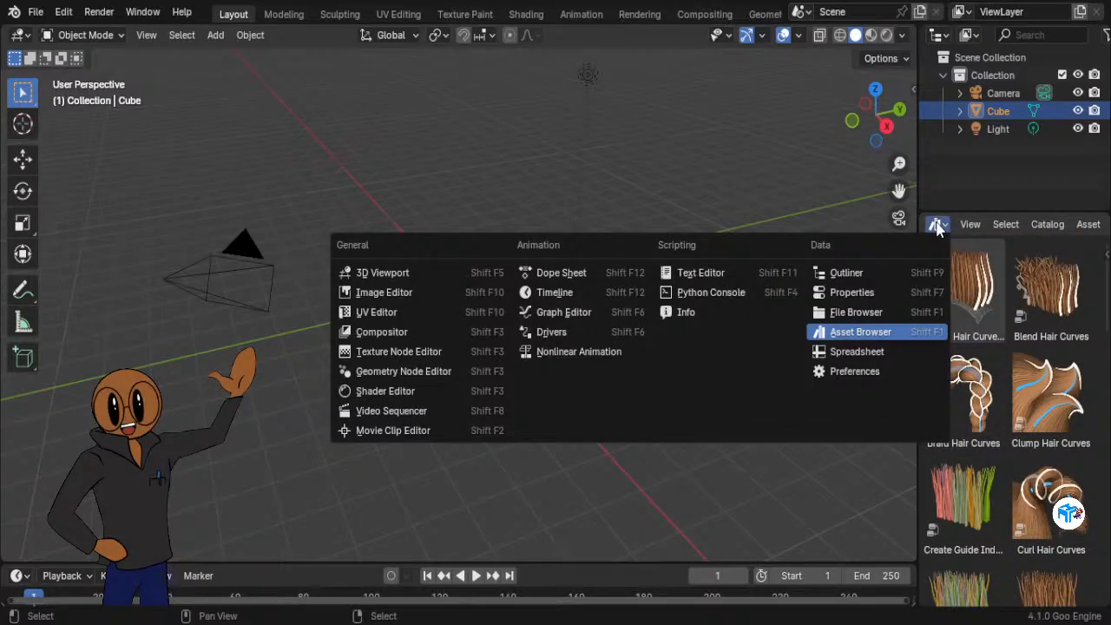
left_click(889, 369)
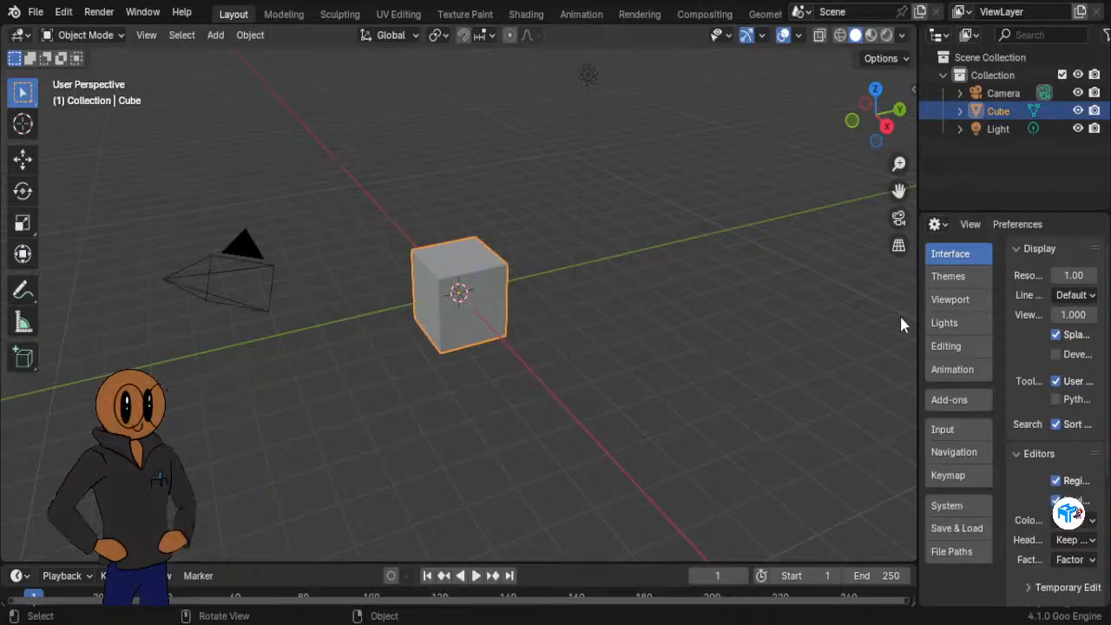
left_click(934, 224)
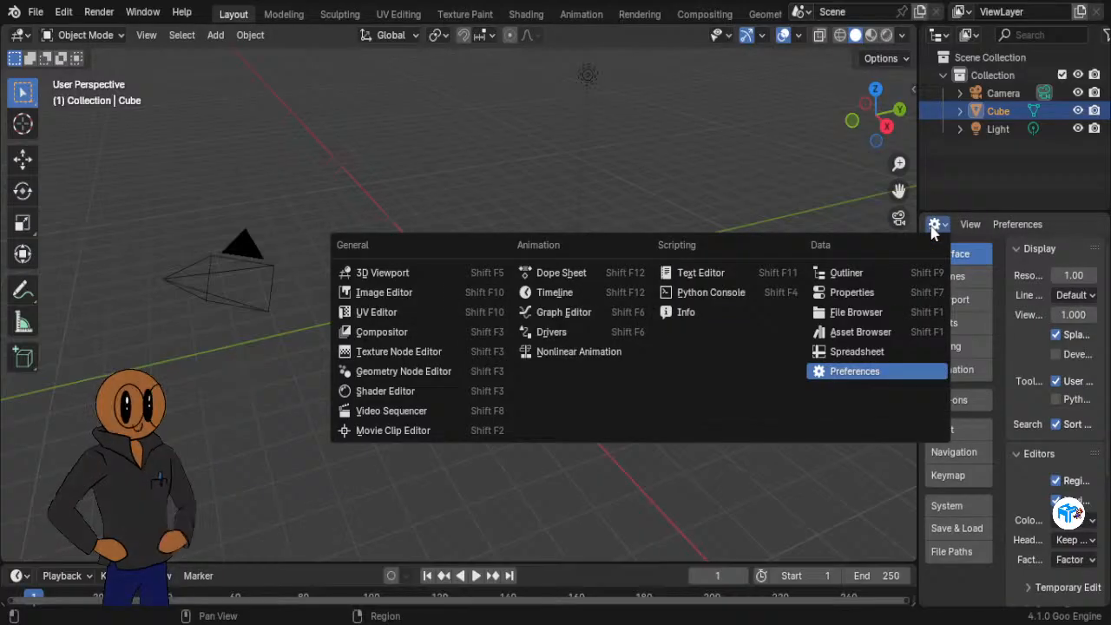
left_click(892, 293)
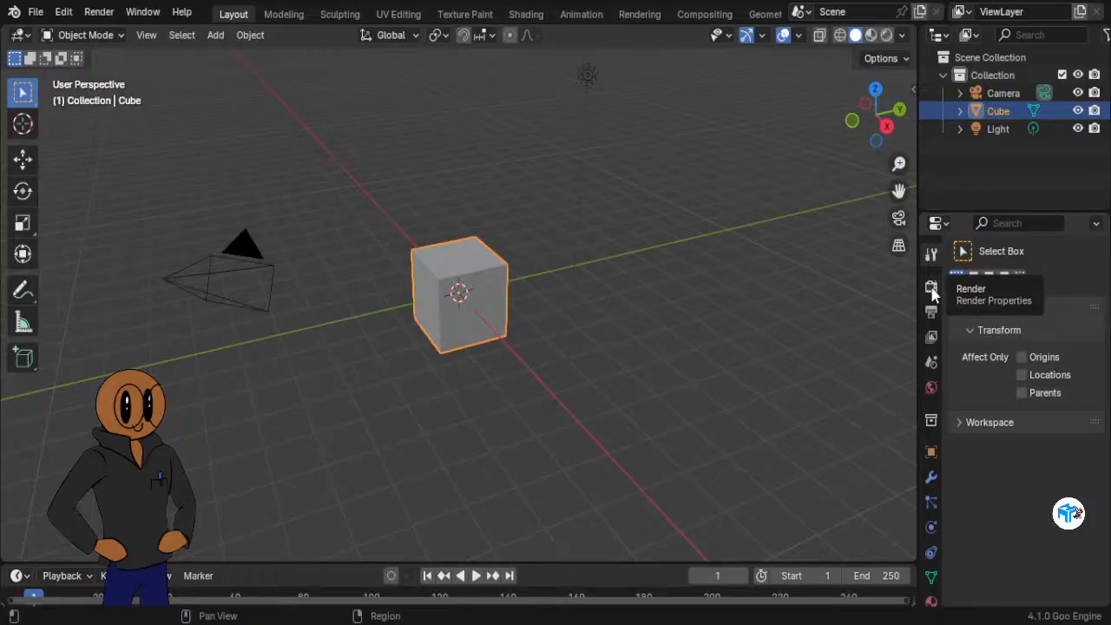
Step: Open the cube's modifier properties and examine the available modifier categories, including Generate, Deform, Physics and Hair
left_click(930, 478)
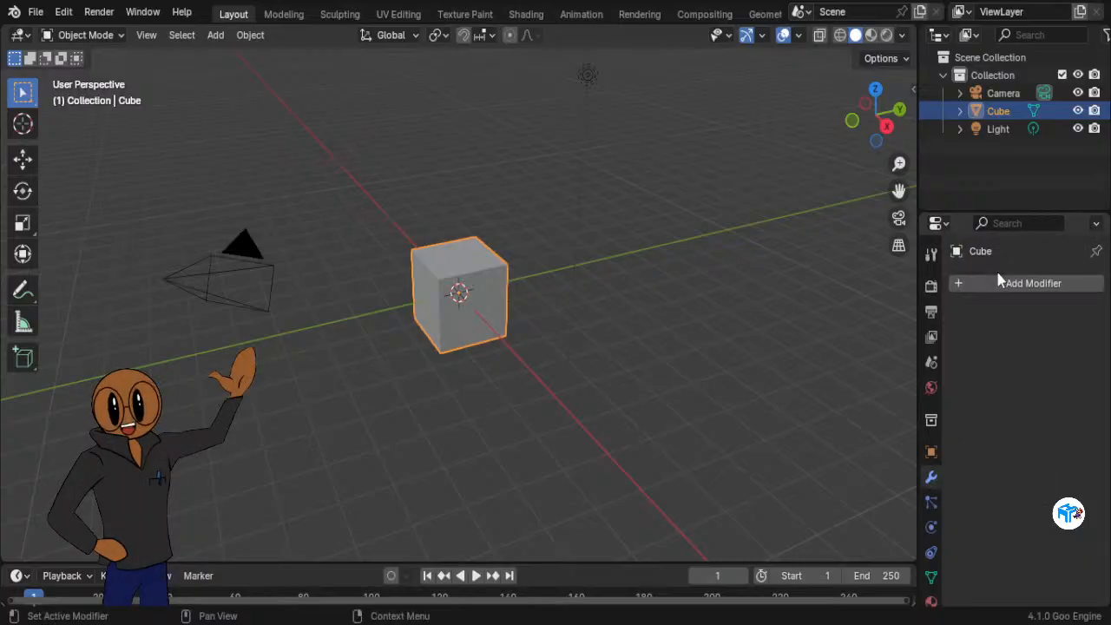
left_click(977, 286)
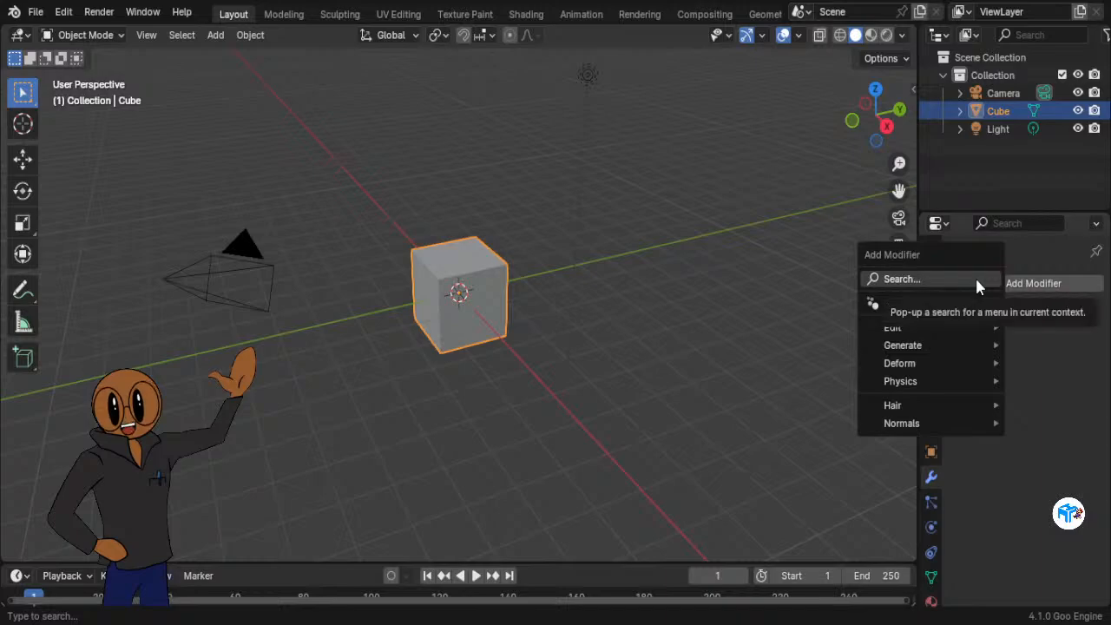
mouse_move(982, 347)
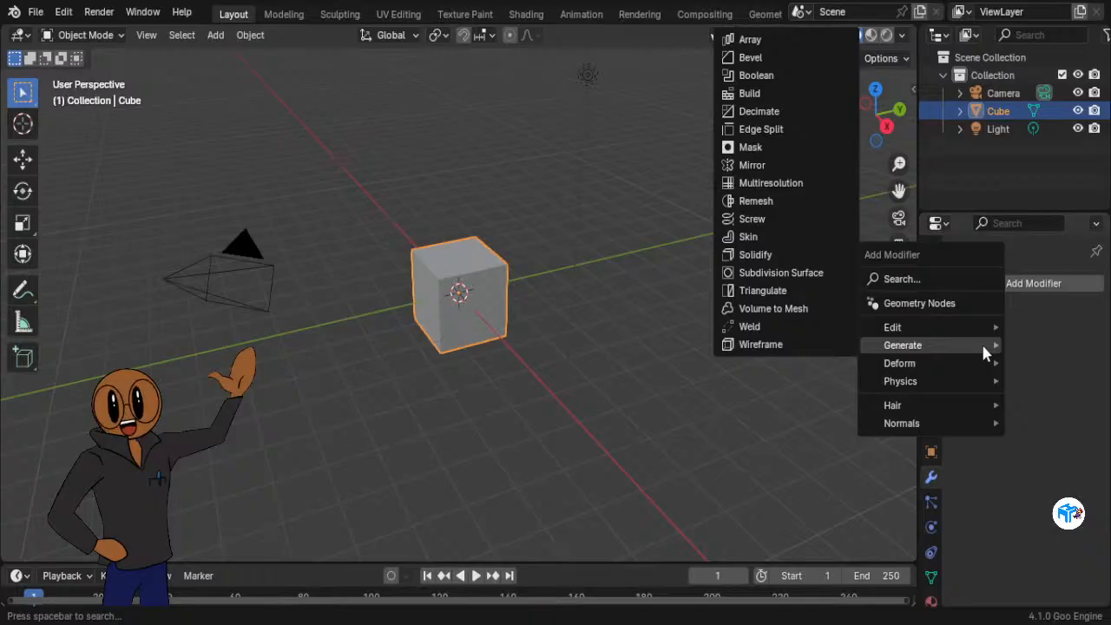
mouse_move(980, 328)
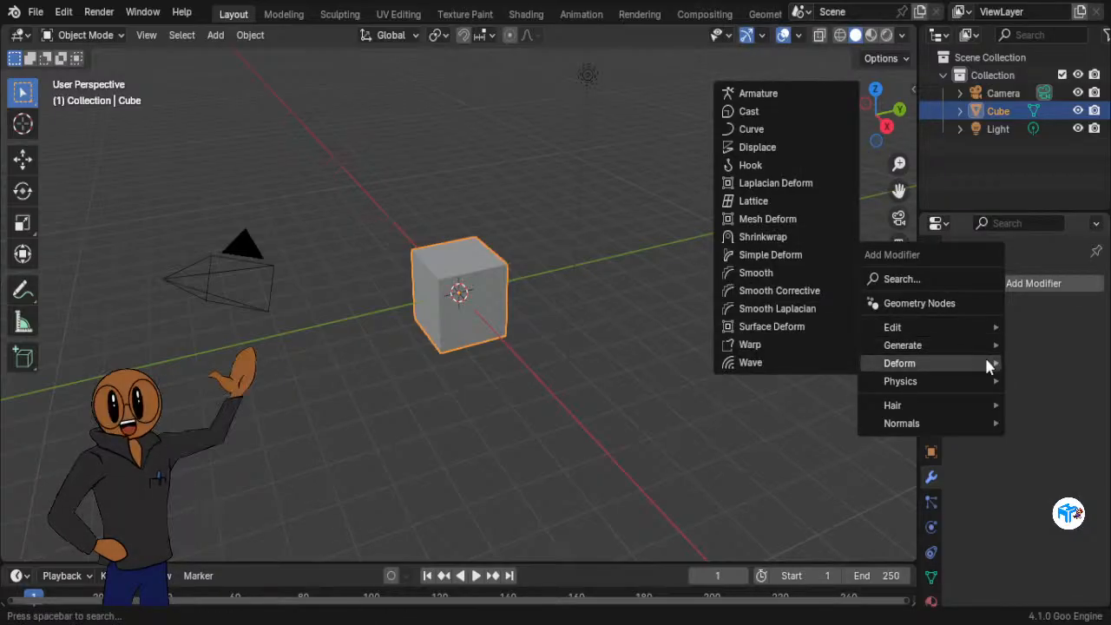
mouse_move(985, 390)
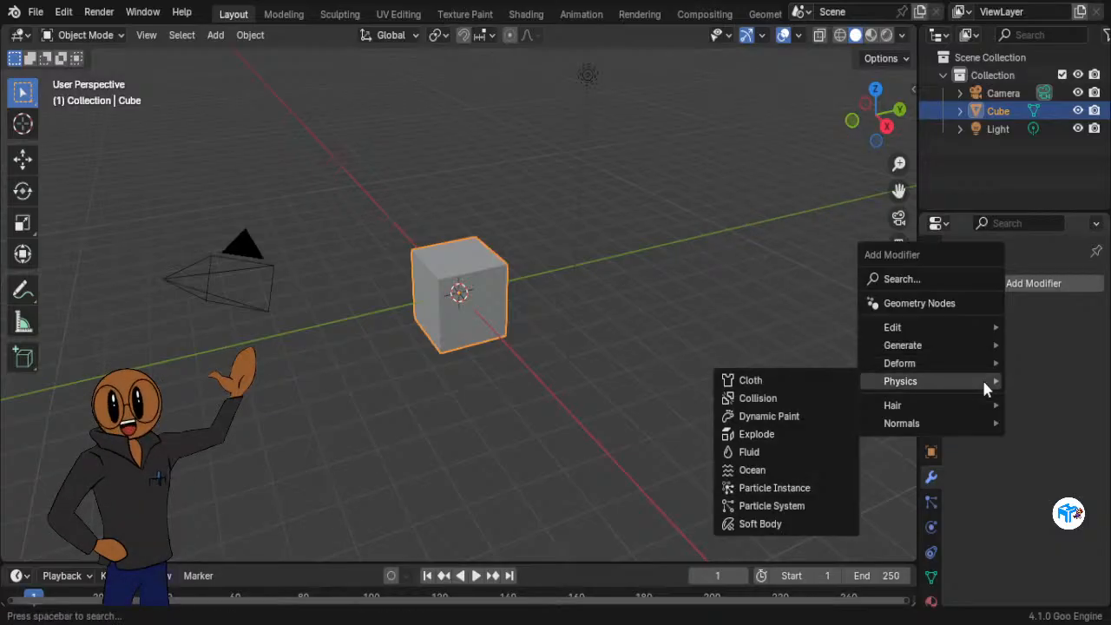
mouse_move(978, 412)
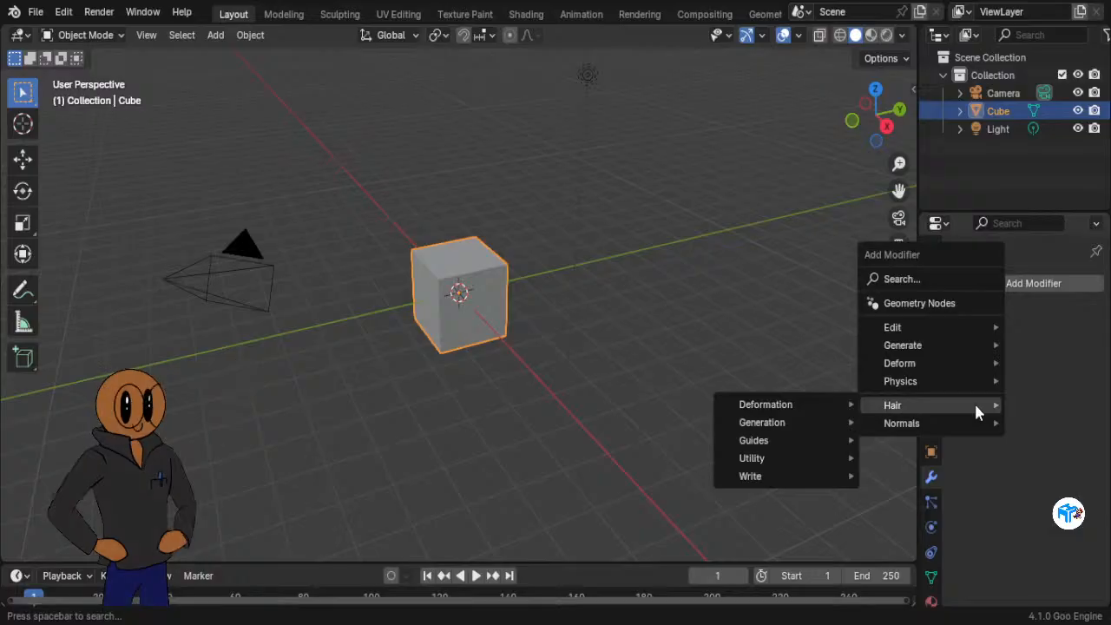
mouse_move(790, 450)
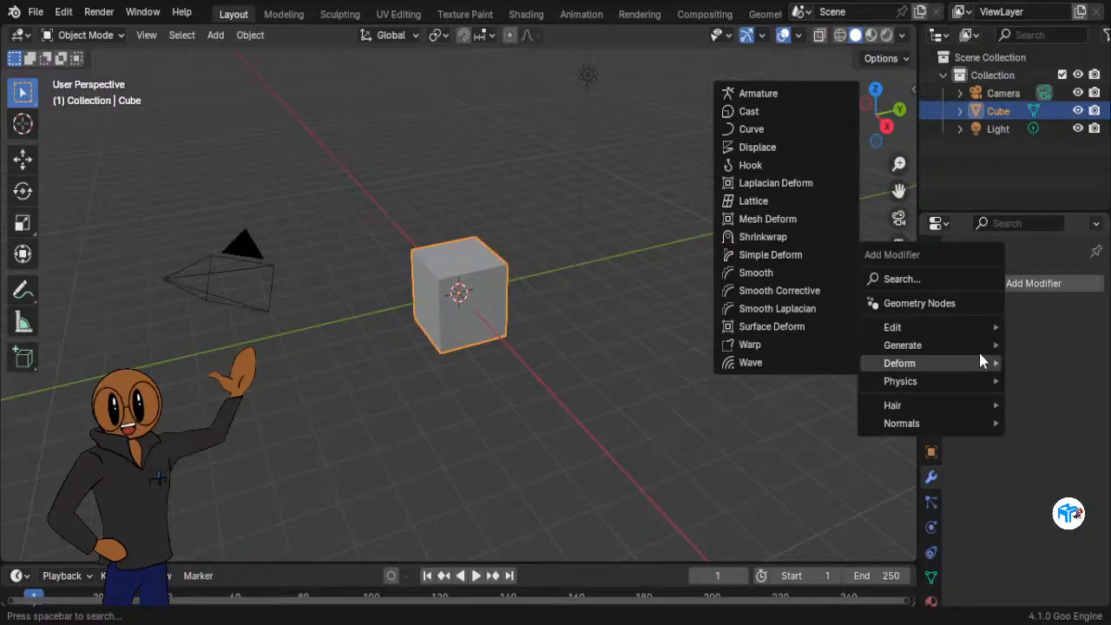
mouse_move(949, 377)
Step: Add a Subdivision Surface modifier to the cube from the Generate category, then undo it
mouse_move(919, 347)
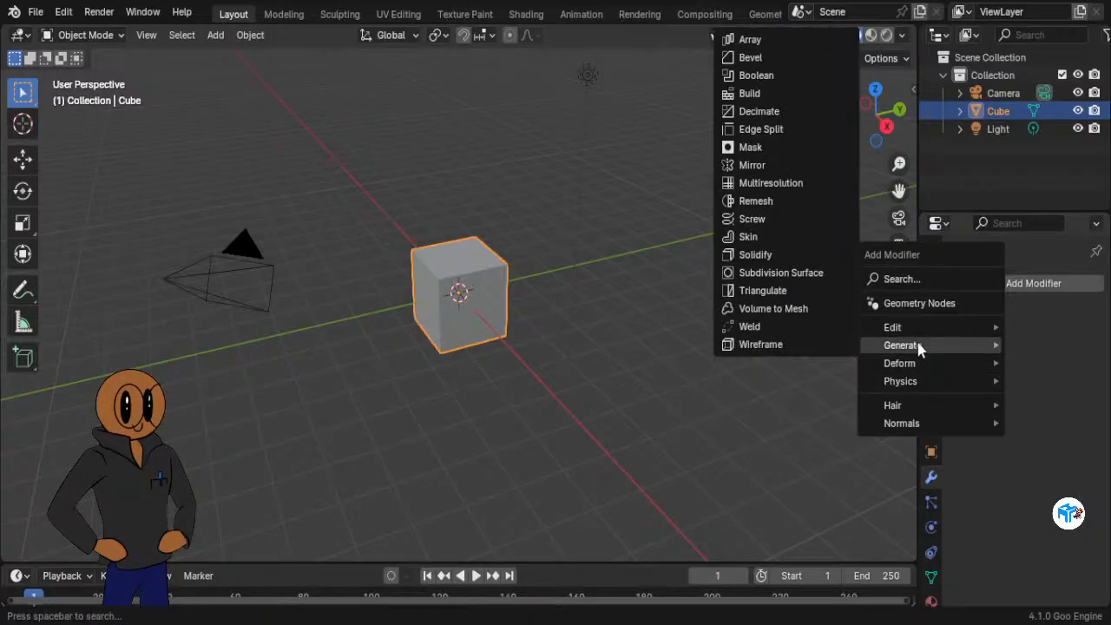
left_click(827, 271)
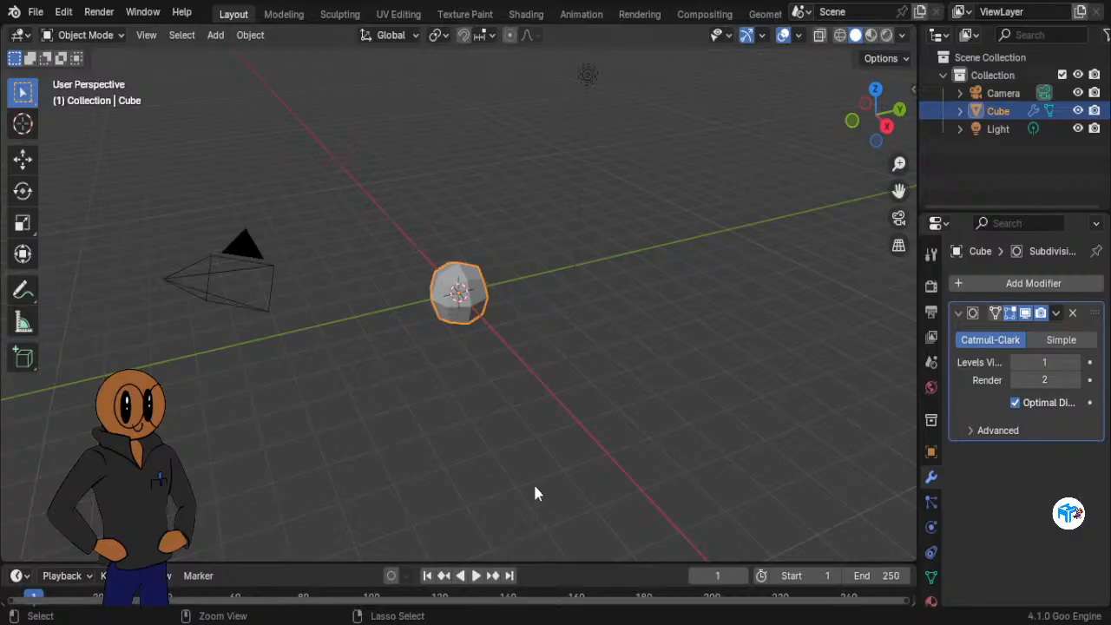
key("ctrl+z")
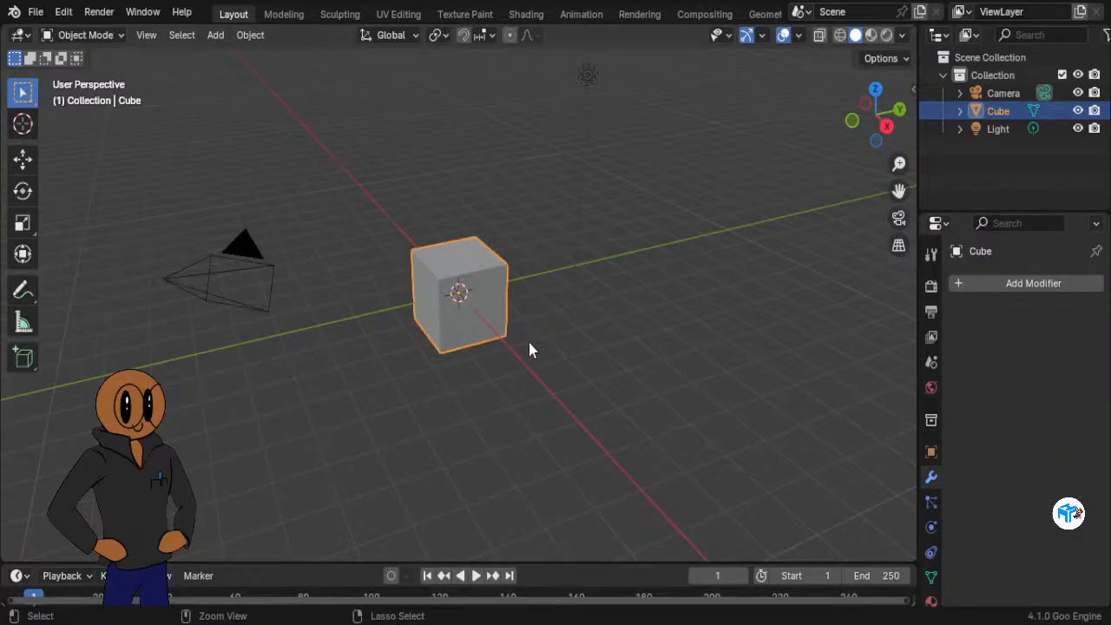
Step: Search the modifiers for "sub" and add Subdivision Surface to the cube
left_click(960, 287)
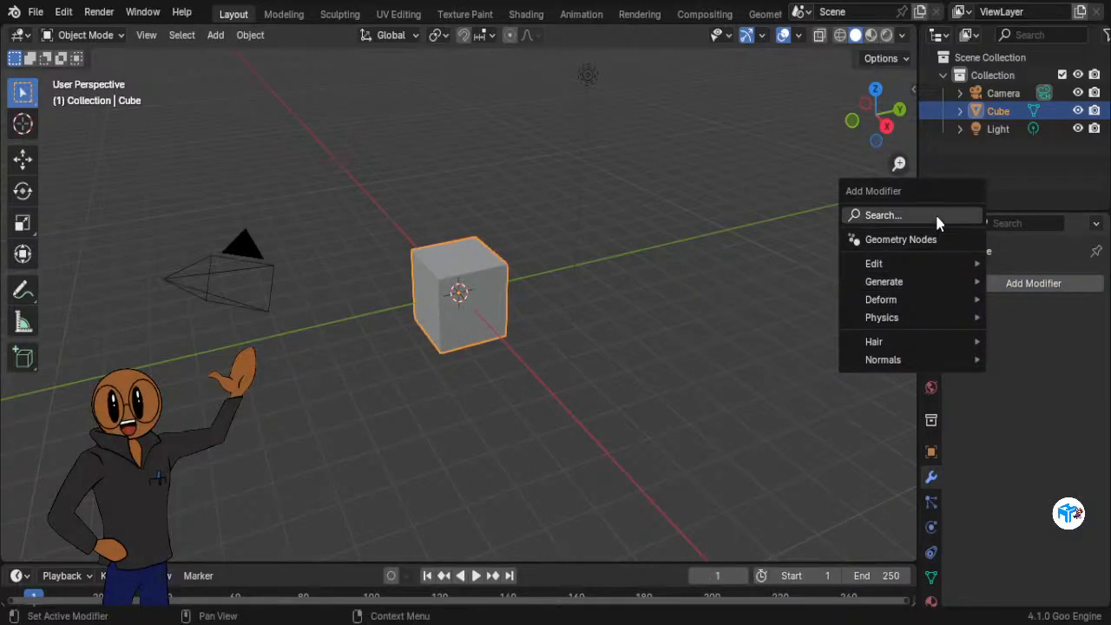
left_click(935, 223)
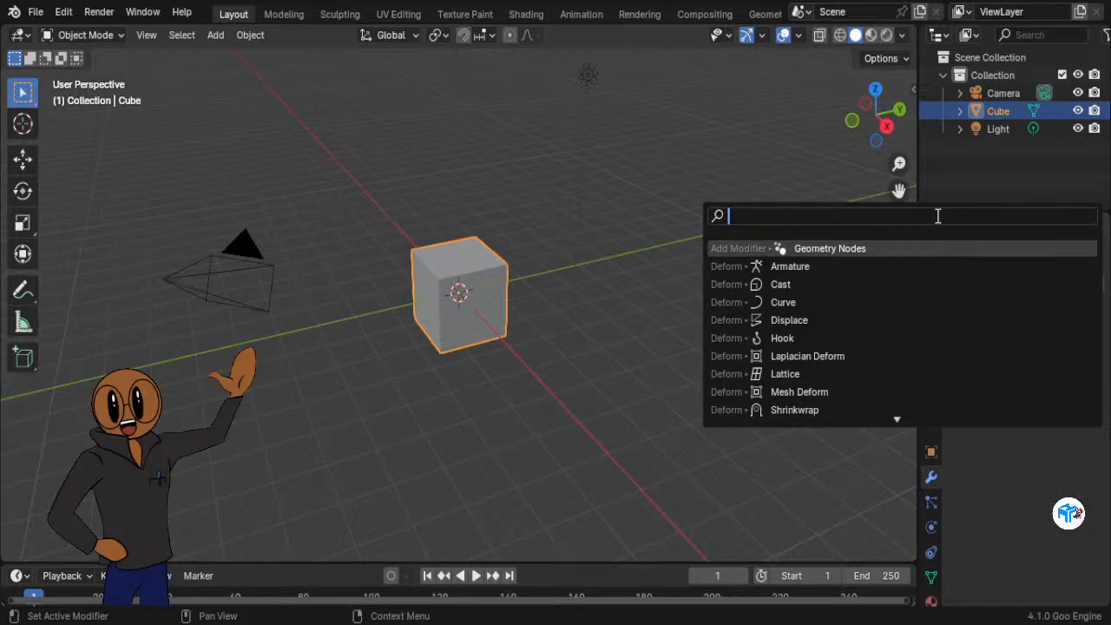
type("subd")
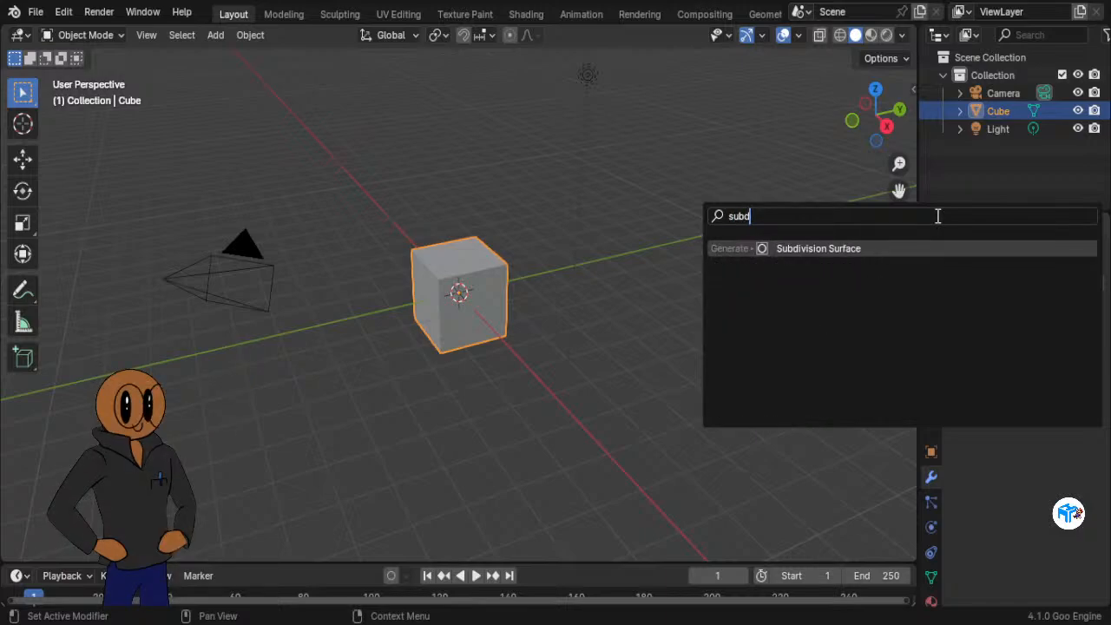
key("BackSpace")
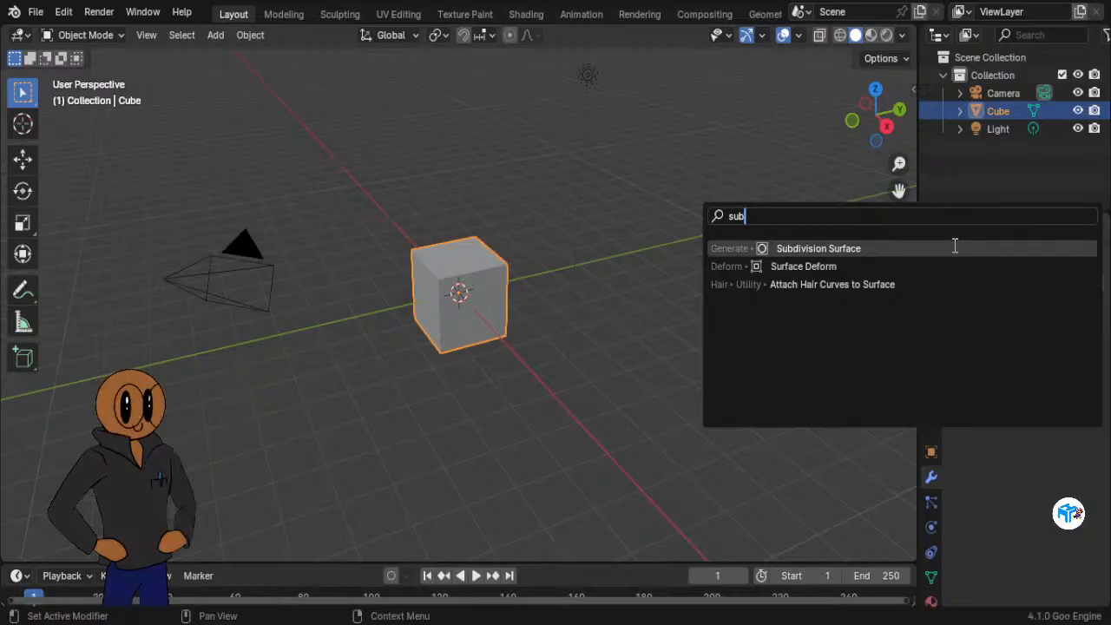
left_click(954, 248)
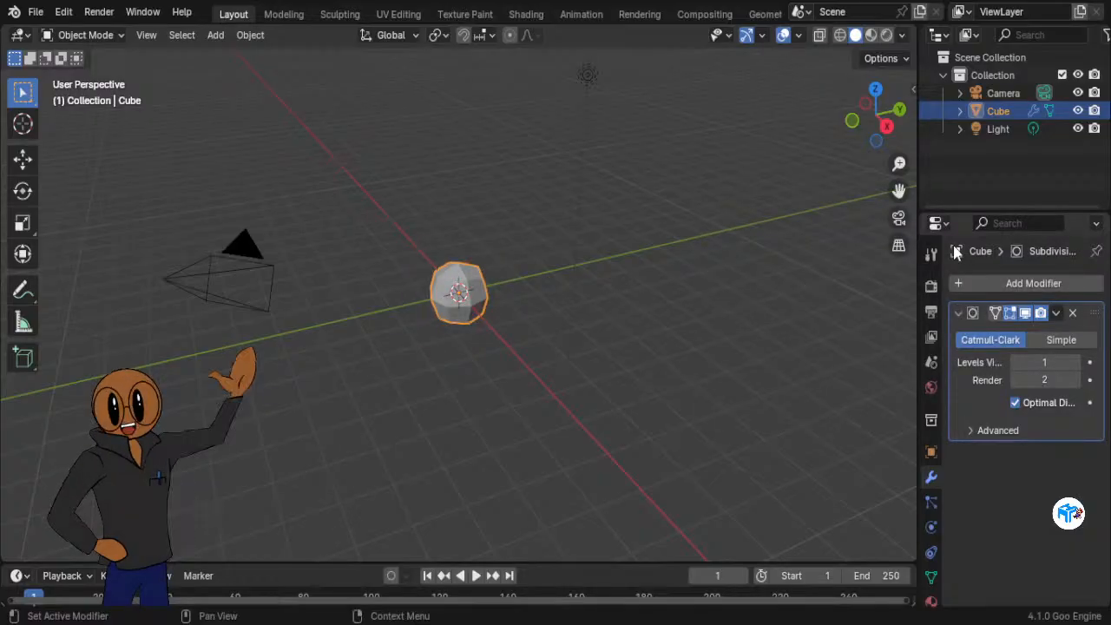
Step: Try the Simple subdivision type on the cube's modifier, then set it back to Catmull-Clark
left_click(1074, 341)
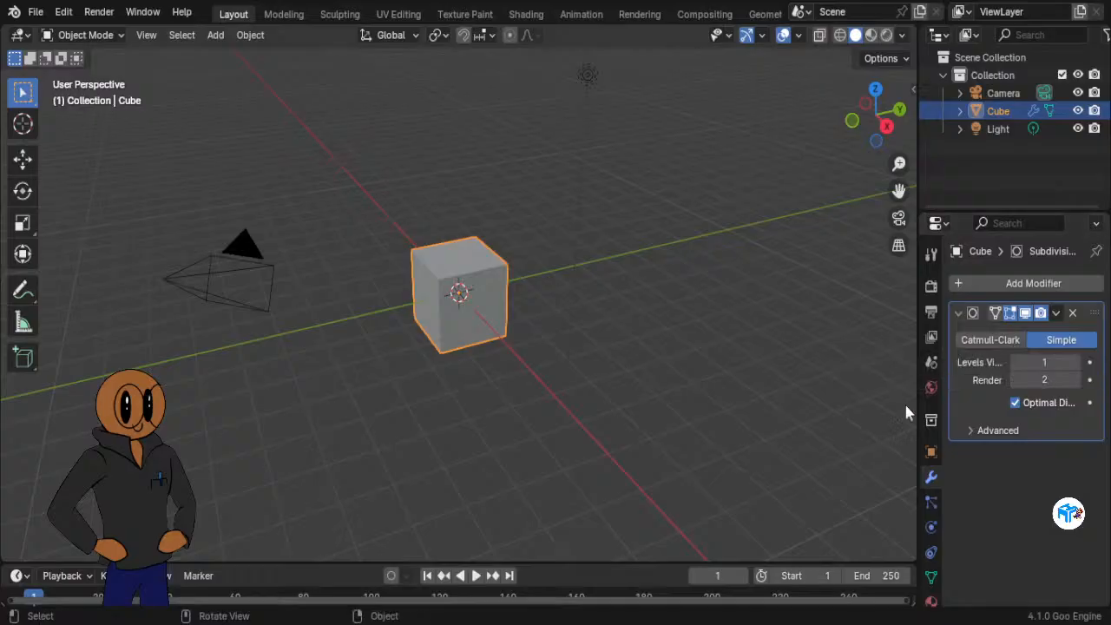
left_click(980, 340)
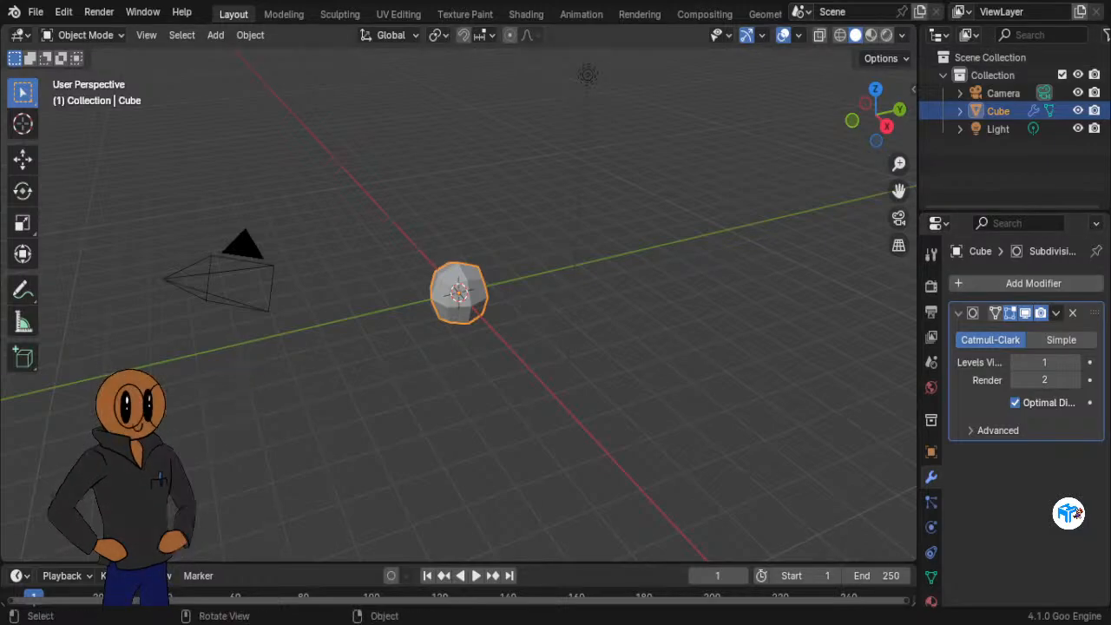
Step: Undo the switch to Catmull-Clark and add a second Subdivision Surface modifier to the cube by searching for "subsurface"
key("ctrl+z")
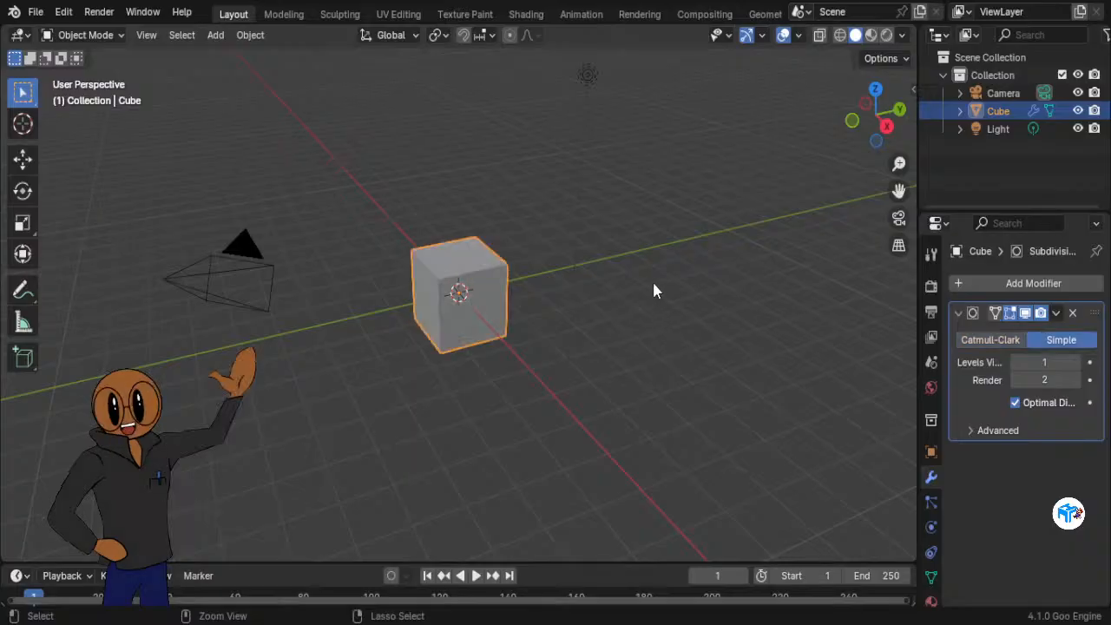
left_click(1021, 286)
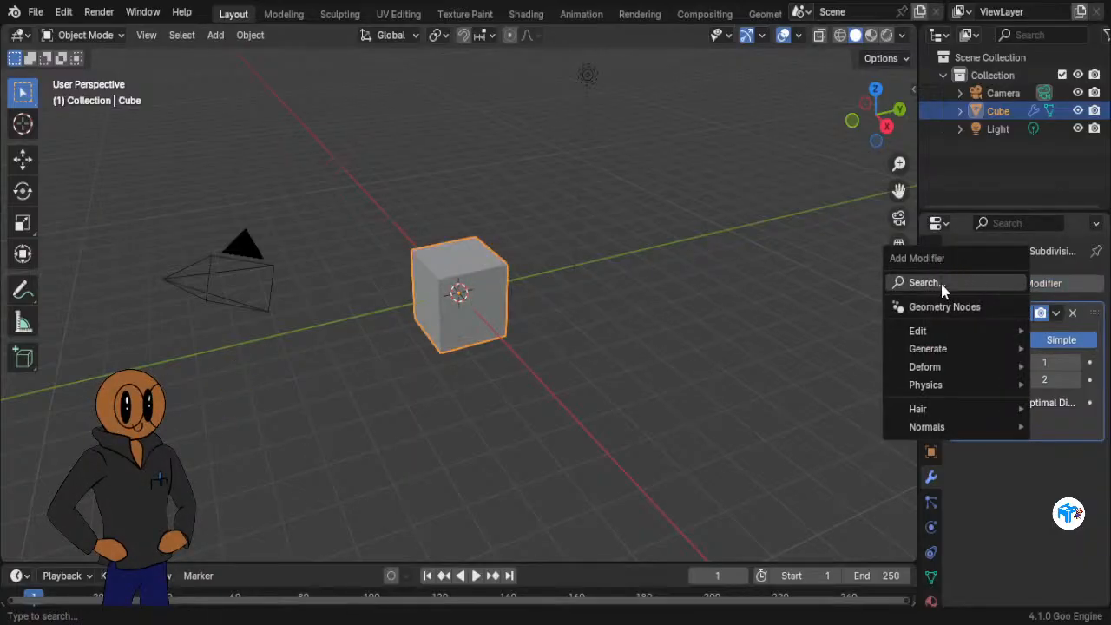
left_click(941, 284)
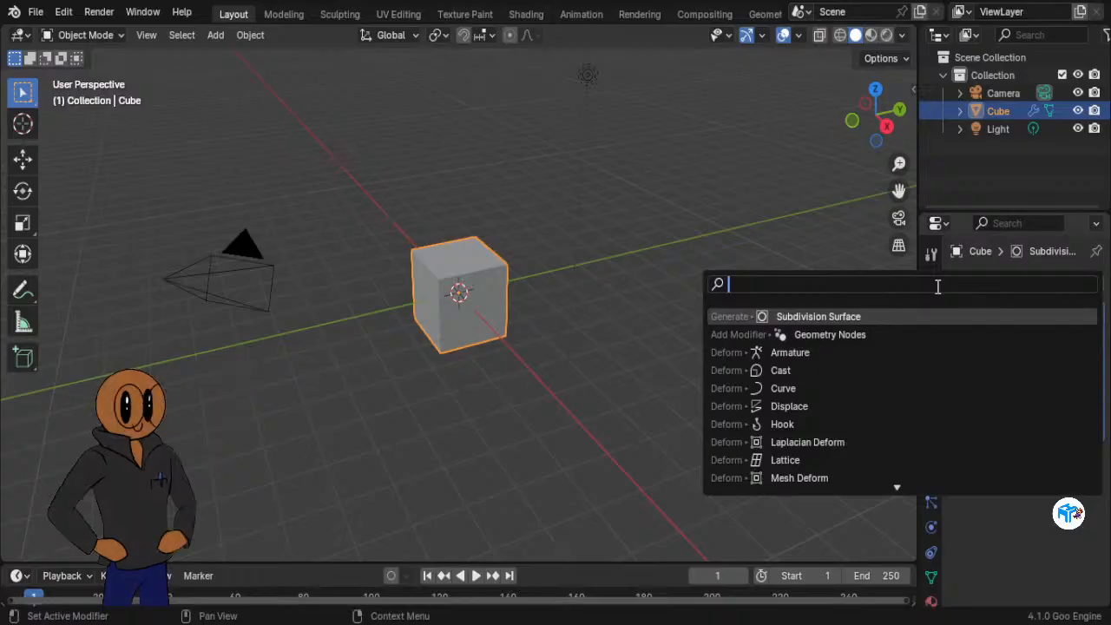
type("subsurface")
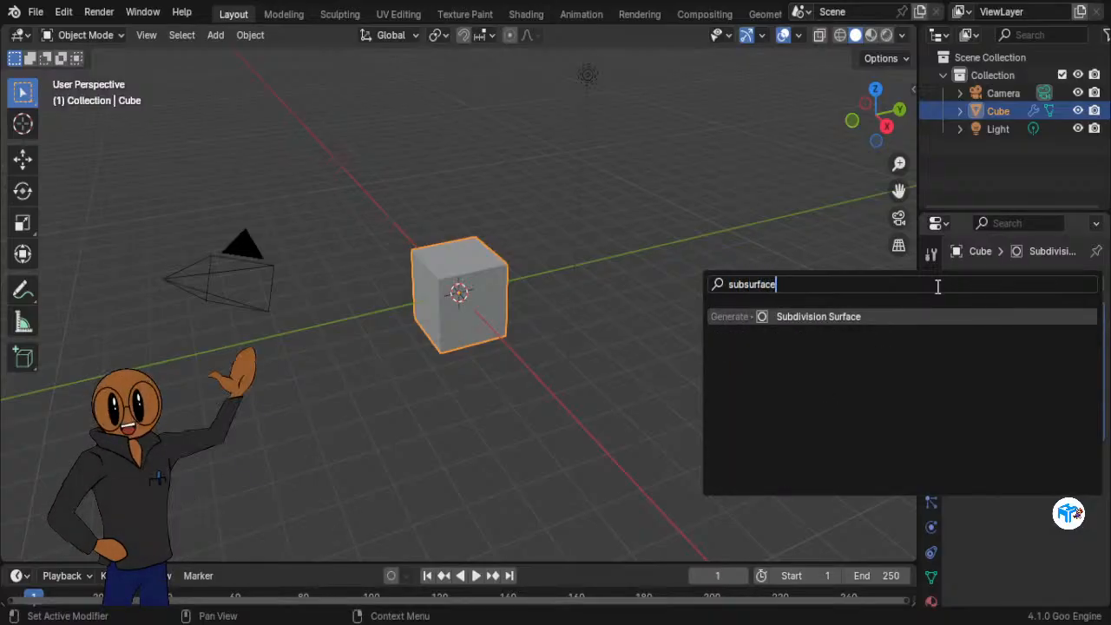
left_click(895, 317)
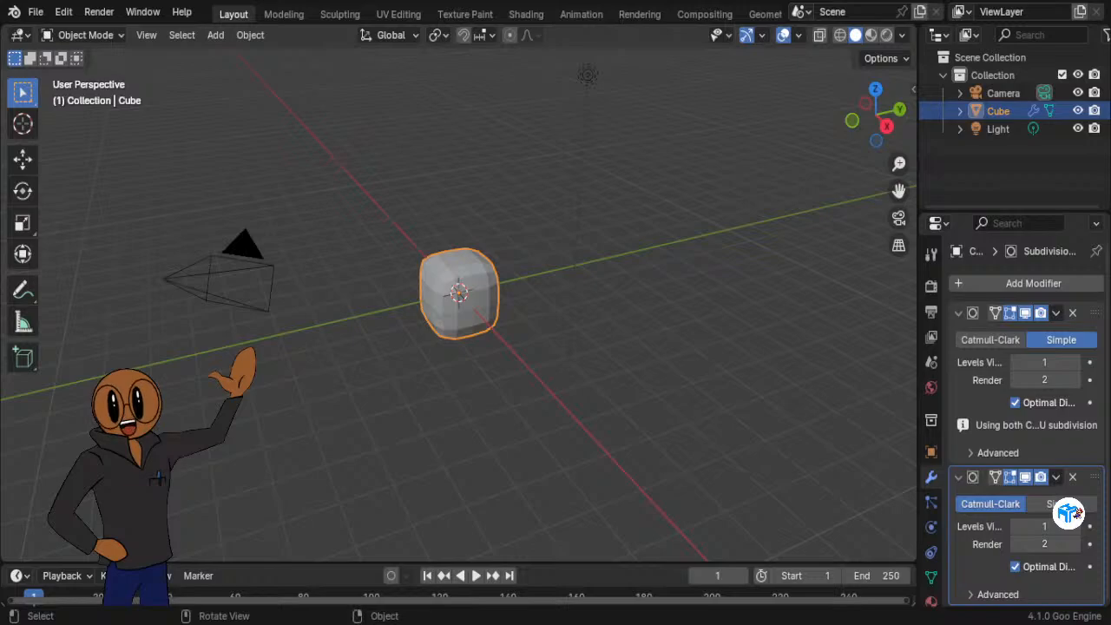
Step: Try viewport levels 3 and 0 on the cube's first, Simple subdivision modifier, and set them back to 1
left_click(1074, 361)
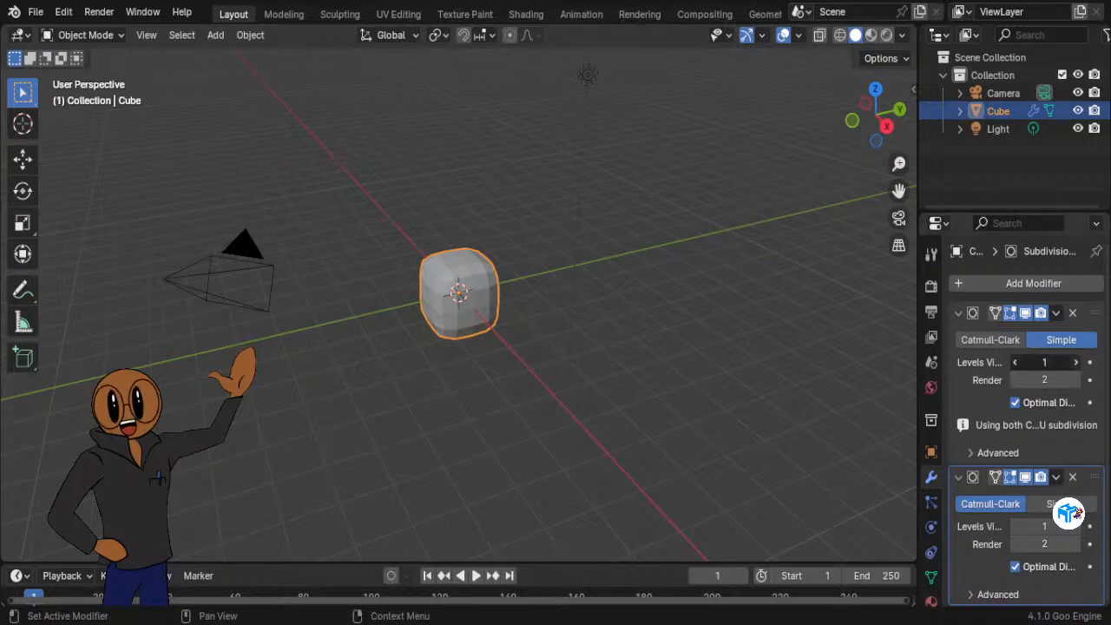
left_click(1074, 362)
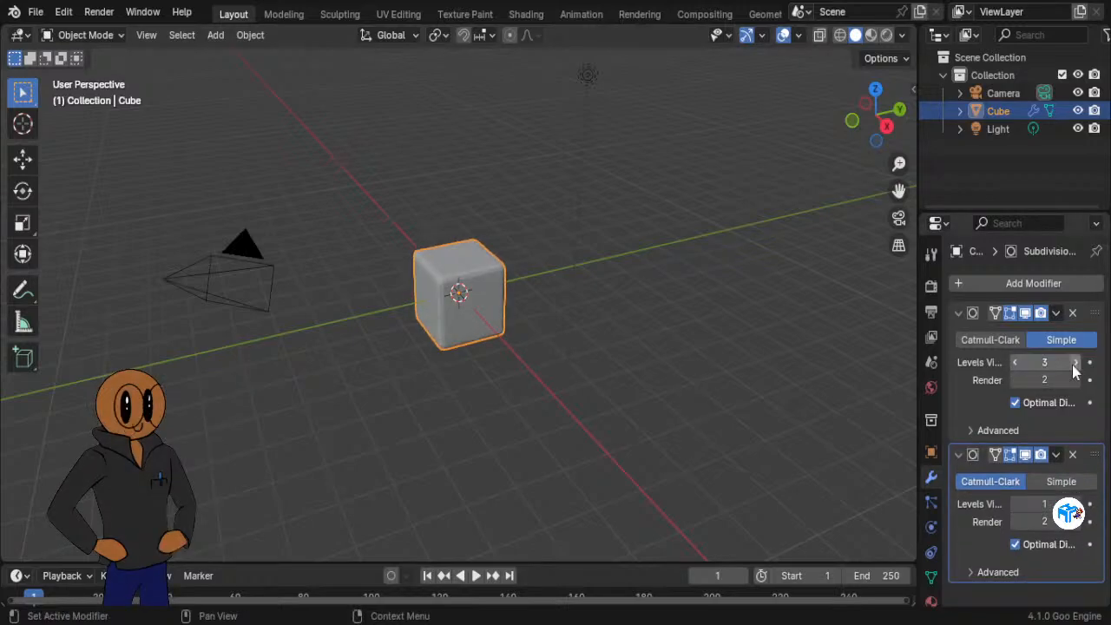
left_click(1013, 362)
left_click(1016, 361)
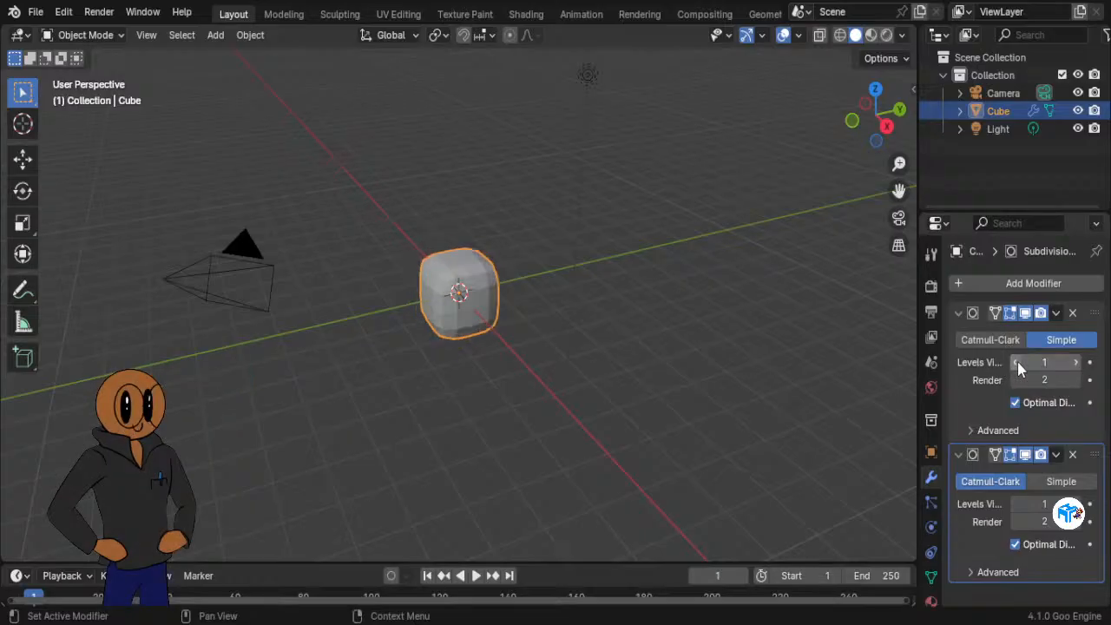
left_click(1016, 362)
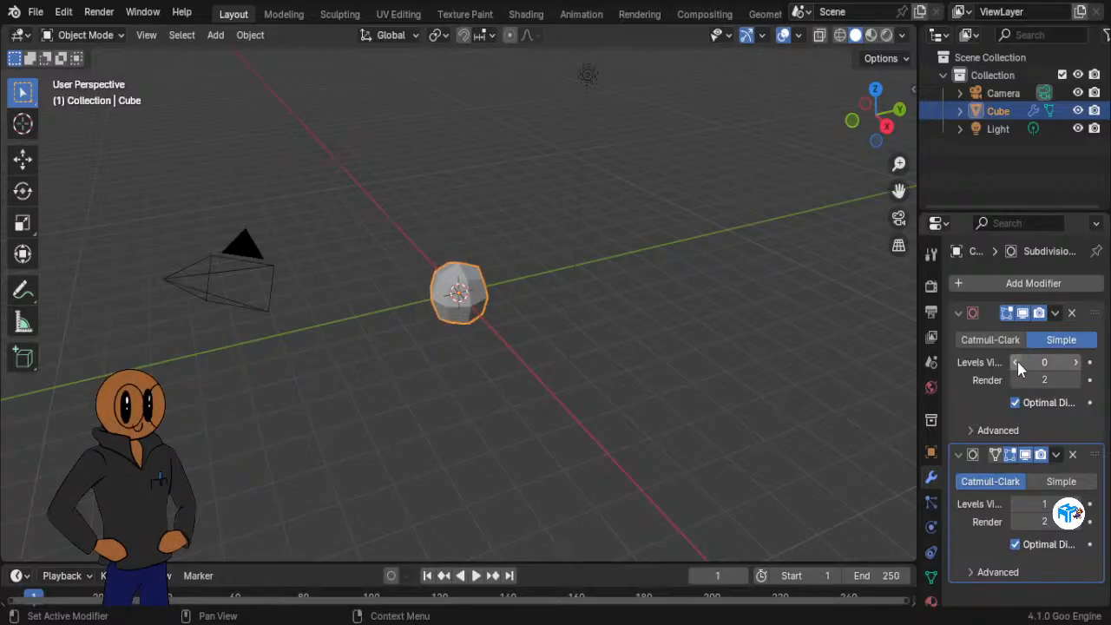
left_click(1076, 363)
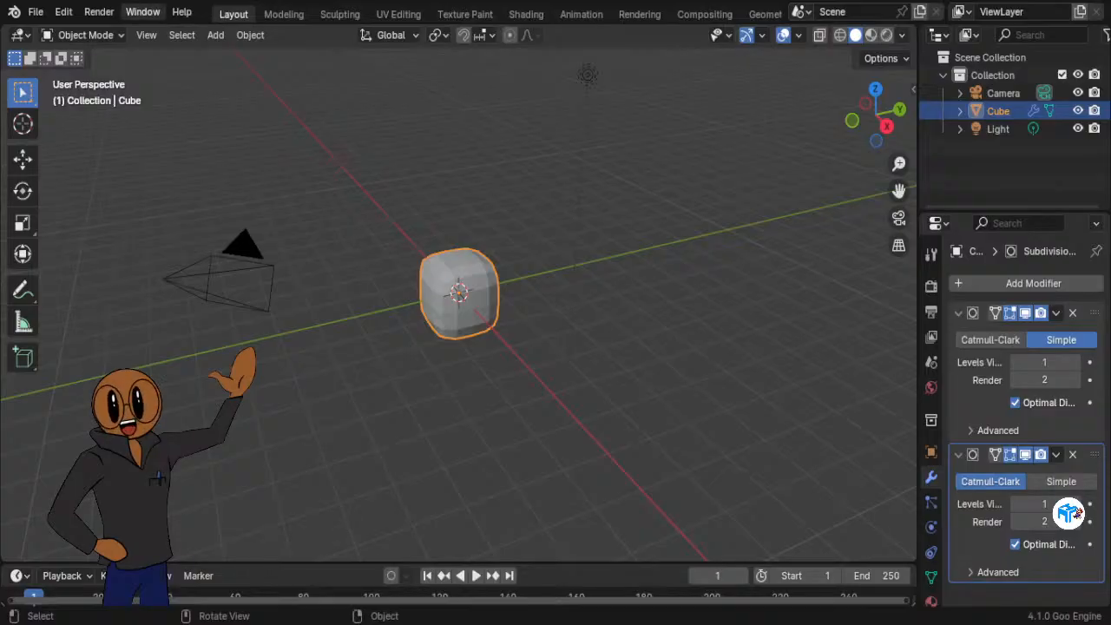
Step: Set the second subdivision modifier's viewport levels to 3 and expand its Advanced settings
left_click(1042, 504)
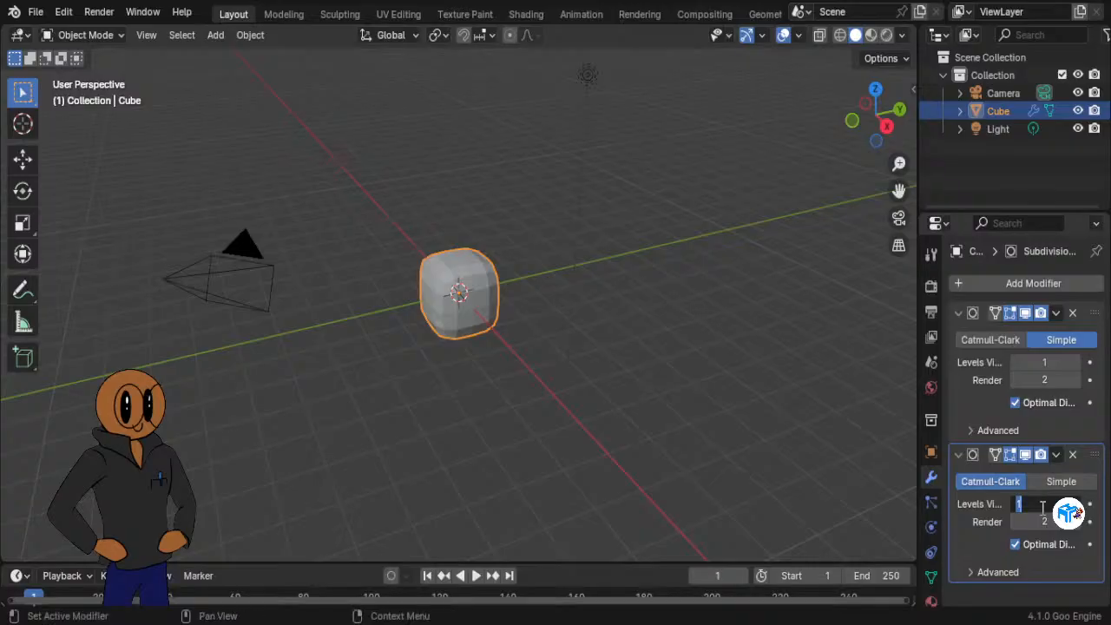
type("3")
key("Return")
left_click(980, 571)
scroll(1001, 548, "down", 4)
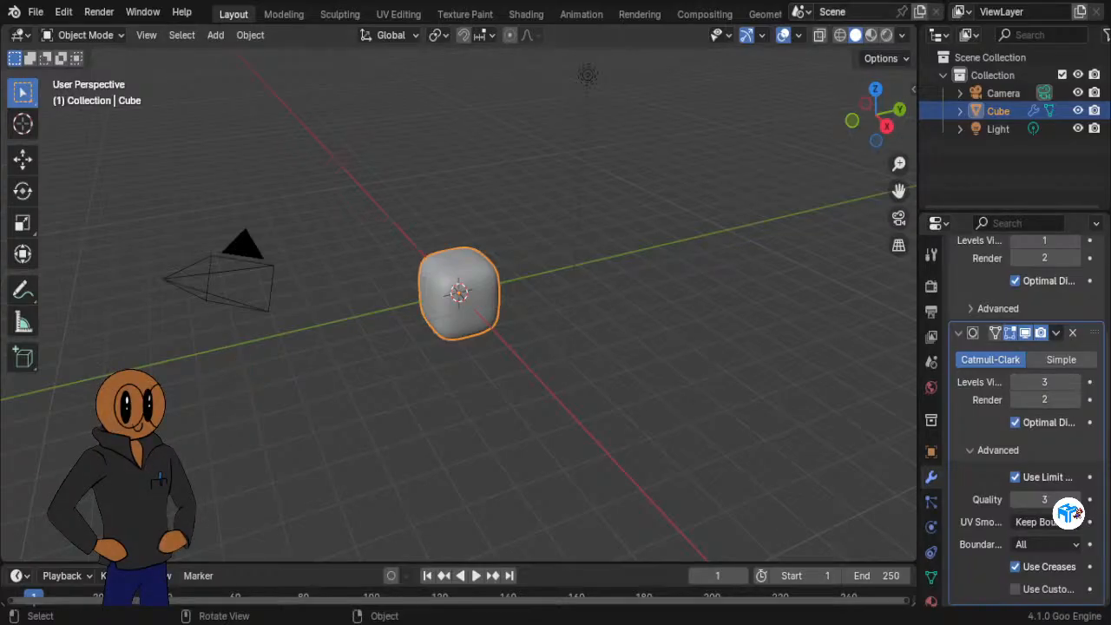
Step: Compare the cube in Material Preview and Solid shading, and apply All Transforms to it
left_click(870, 35)
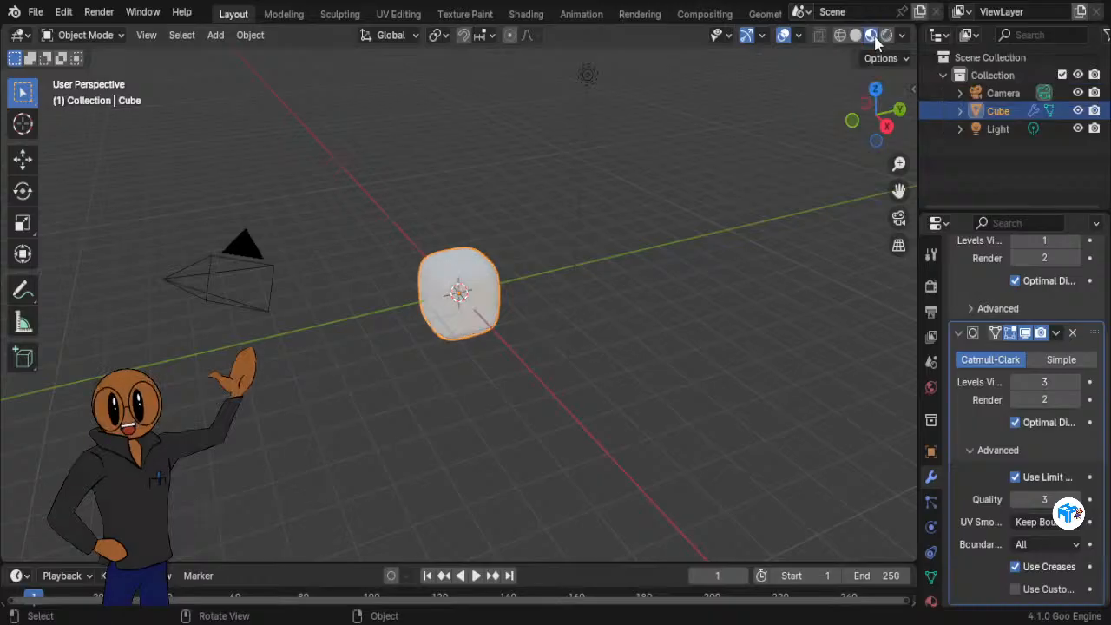
left_click(854, 36)
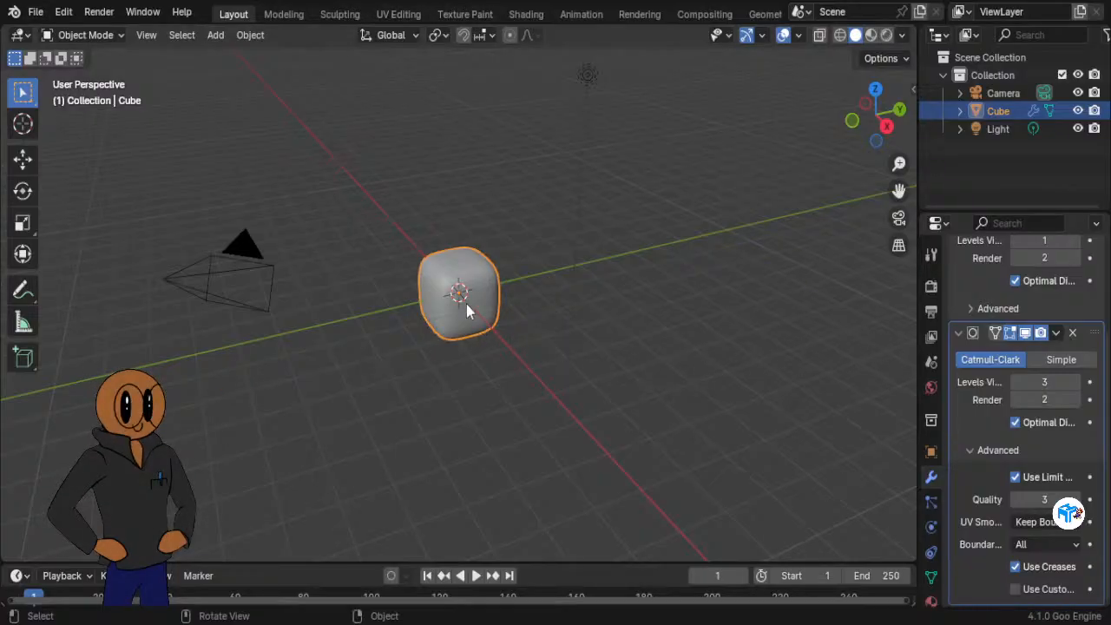
key("ctrl+a")
key("ctrl+a")
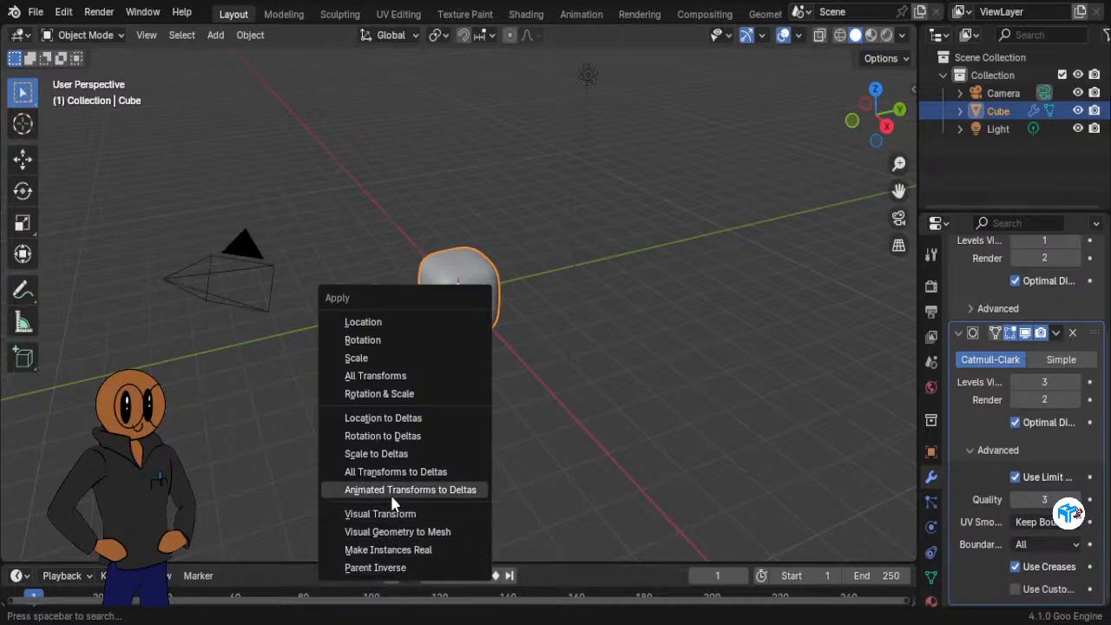
left_click(384, 381)
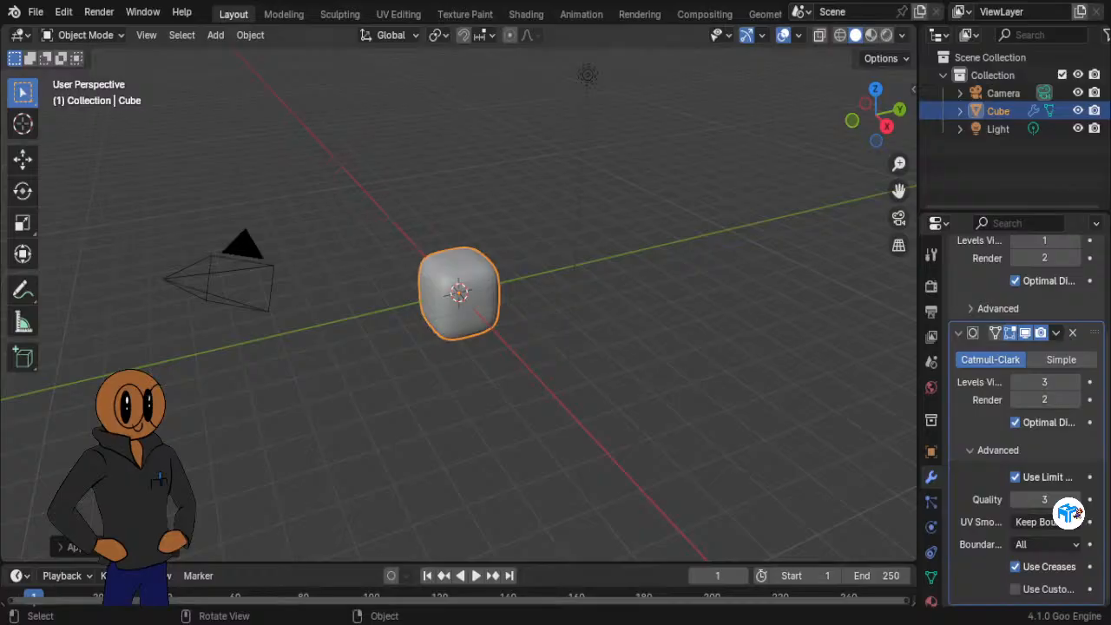
Step: Compare the cube in Wireframe, Solid, Material Preview and Rendered shading, ending in Solid
scroll(458, 293, "up", 2)
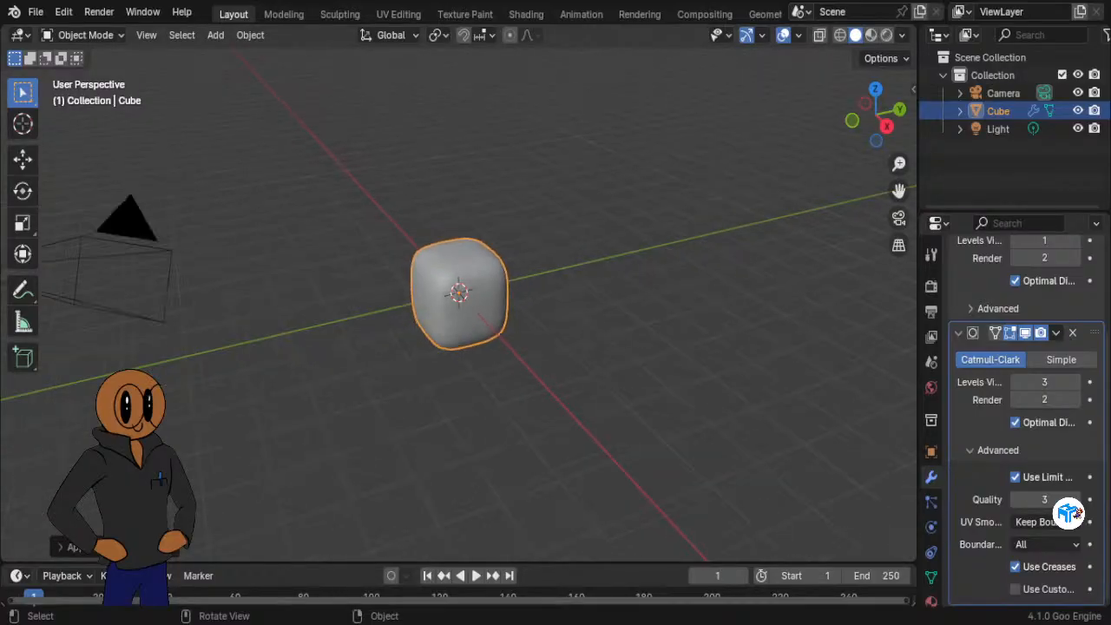
left_click(839, 35)
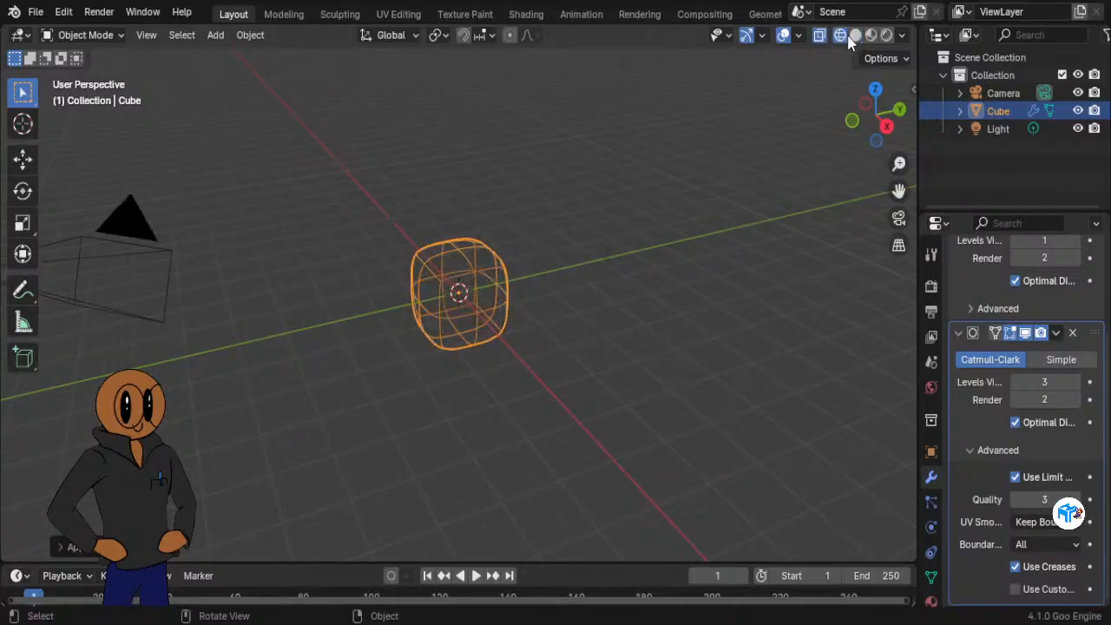
left_click(856, 35)
left_click(872, 34)
left_click(886, 34)
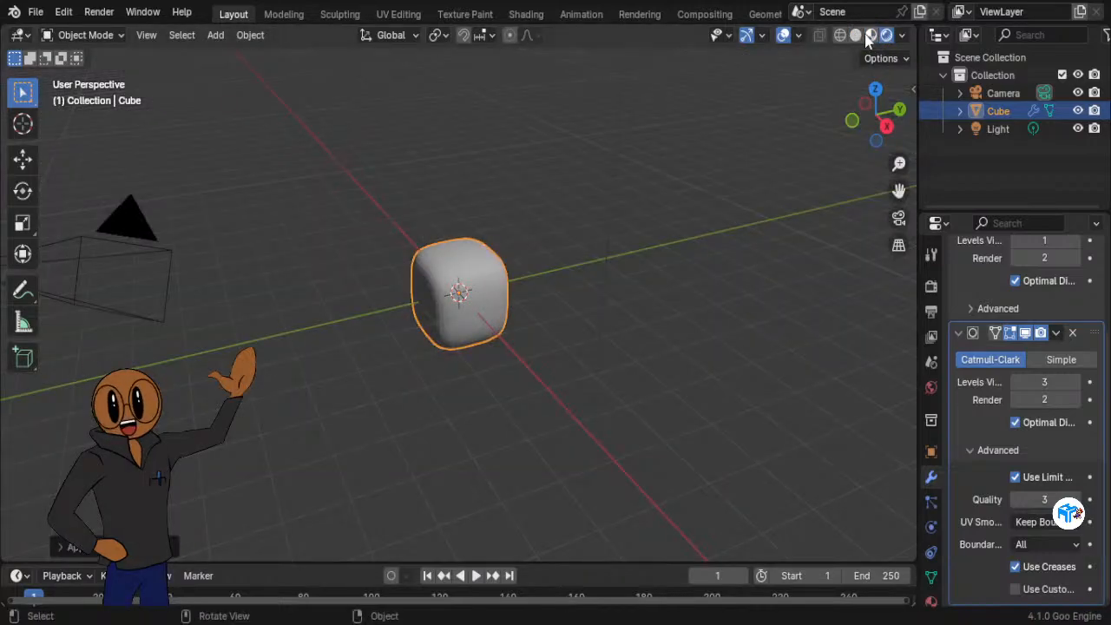
left_click(871, 37)
left_click(856, 37)
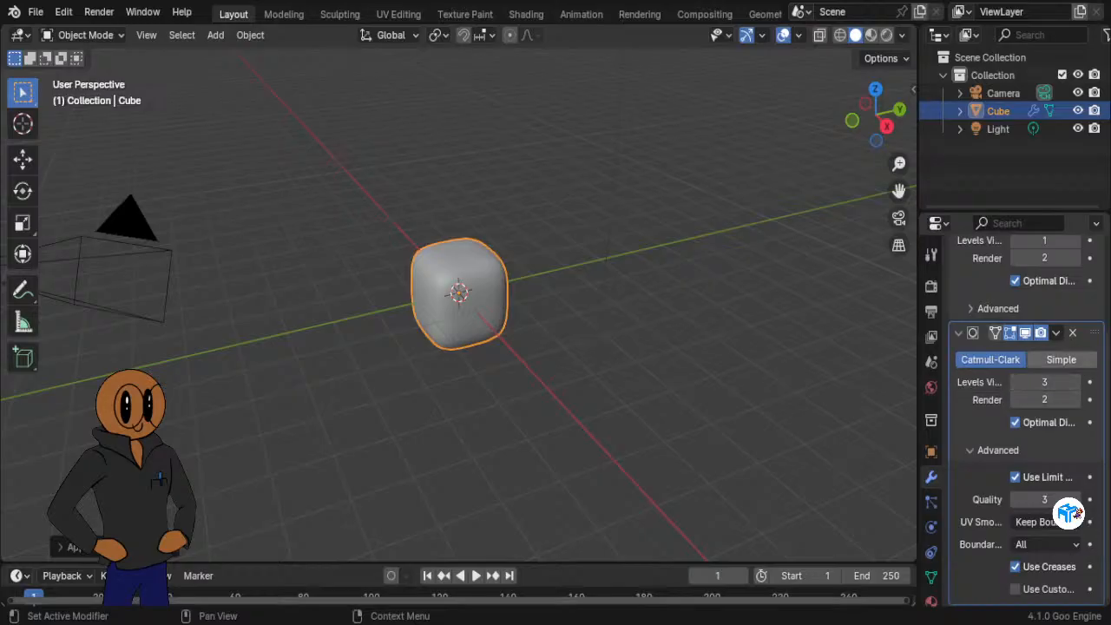
Step: Try the Simple and Catmull-Clark types on the second subdivision modifier, ending on Simple
left_click(1060, 363)
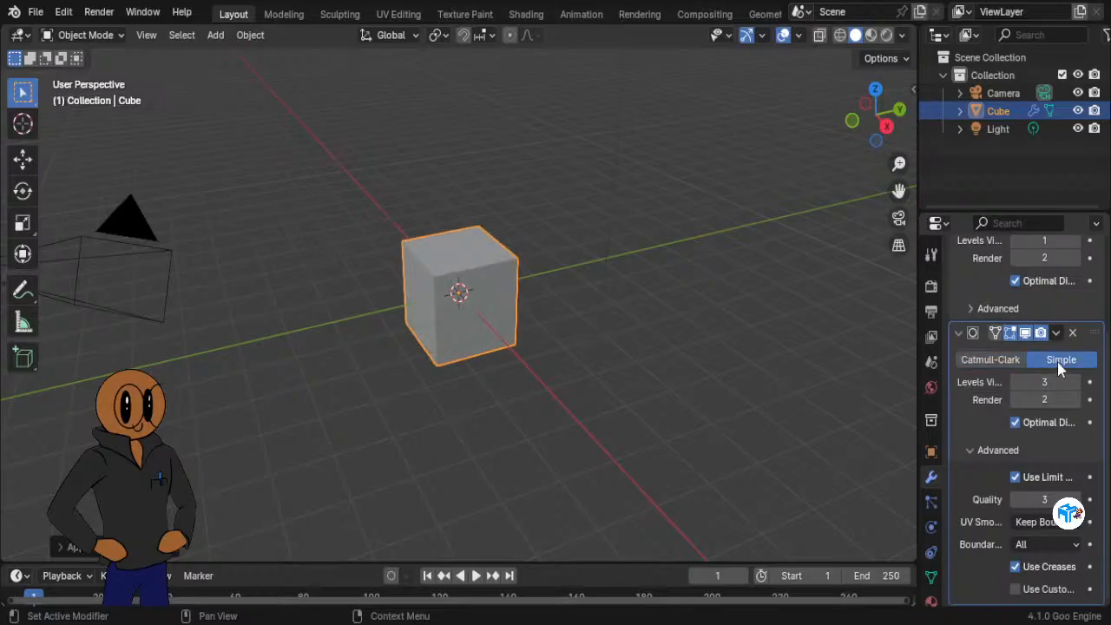
left_click(1012, 368)
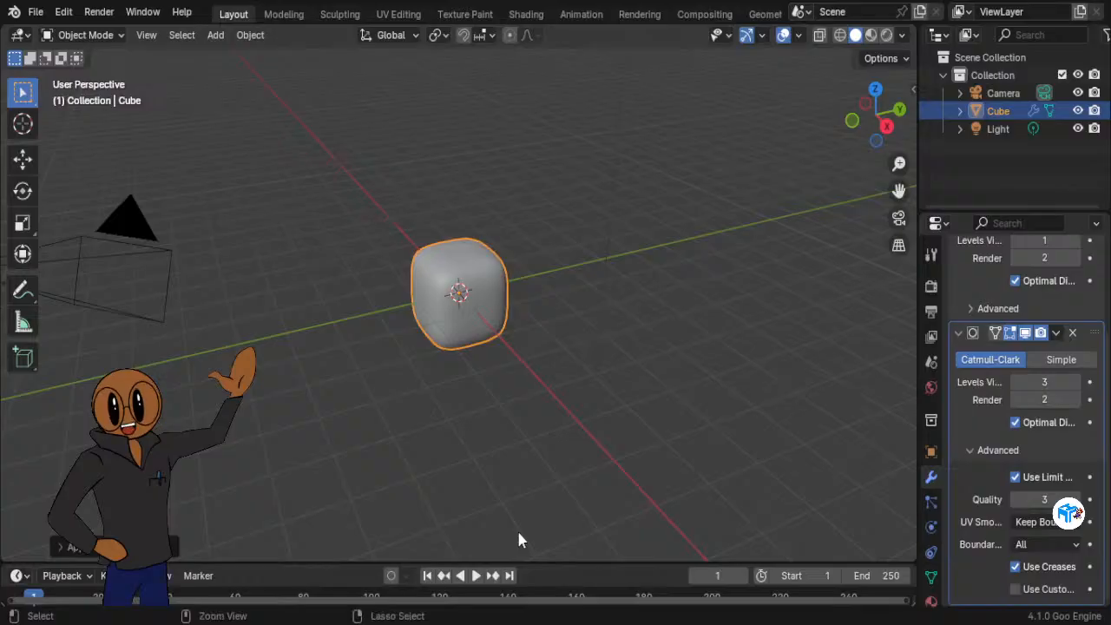
left_click(1060, 359)
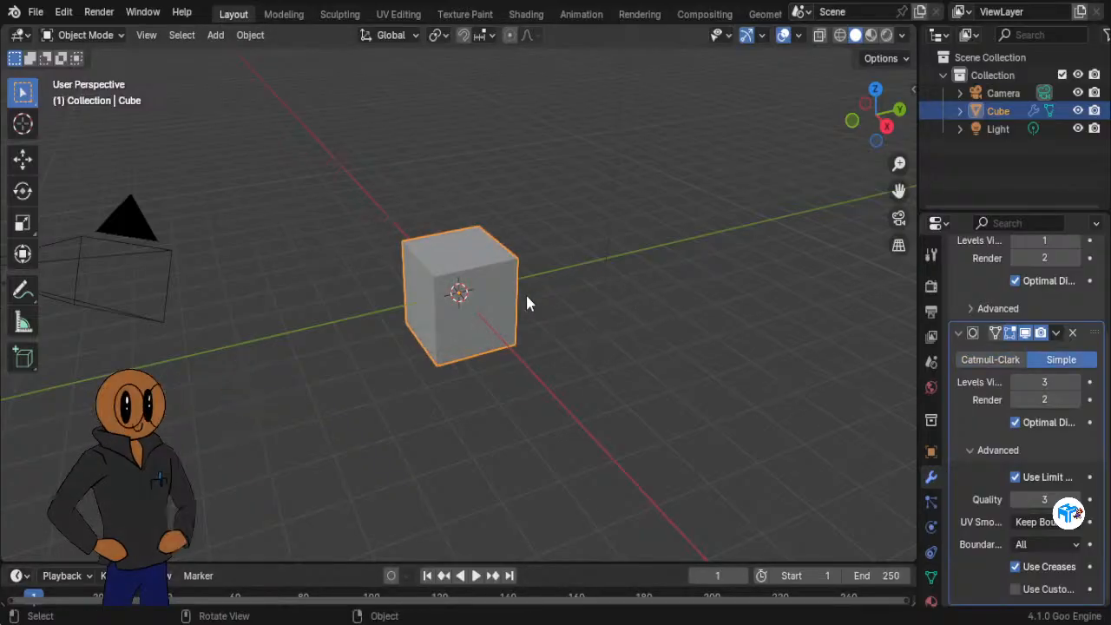
Step: Undo the modifier and transform changes until the cube has no modifiers
key("ctrl+z")
key("ctrl+z")
key("ctrl+z")
key("ctrl+z")
key("ctrl+z")
key("ctrl+z")
key("ctrl+z")
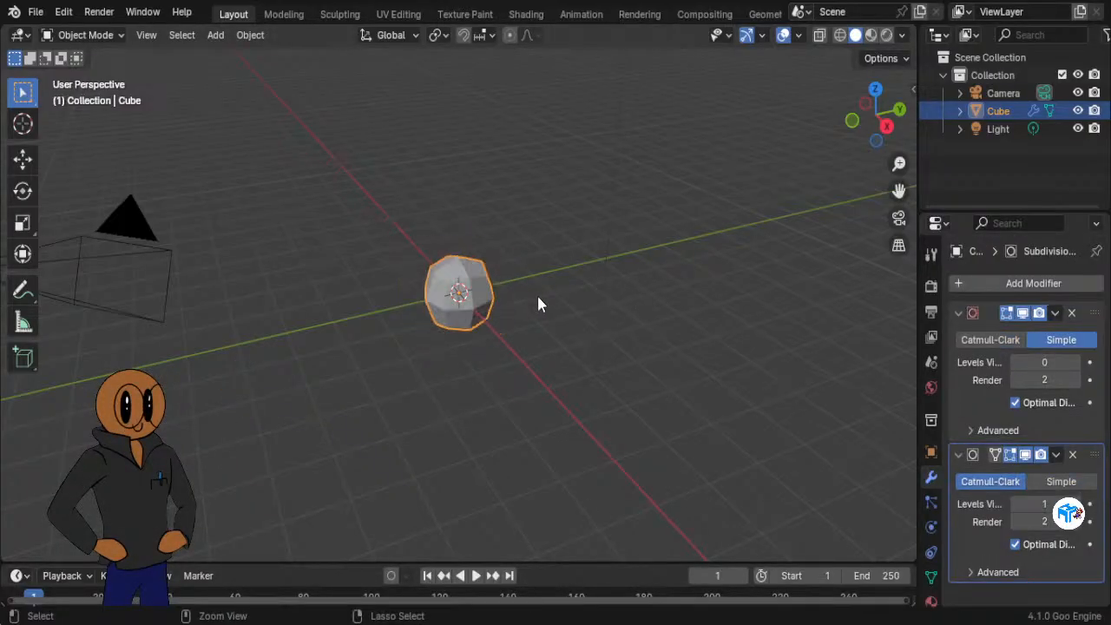
key("ctrl+z")
key("ctrl+z")
key("ctrl+z")
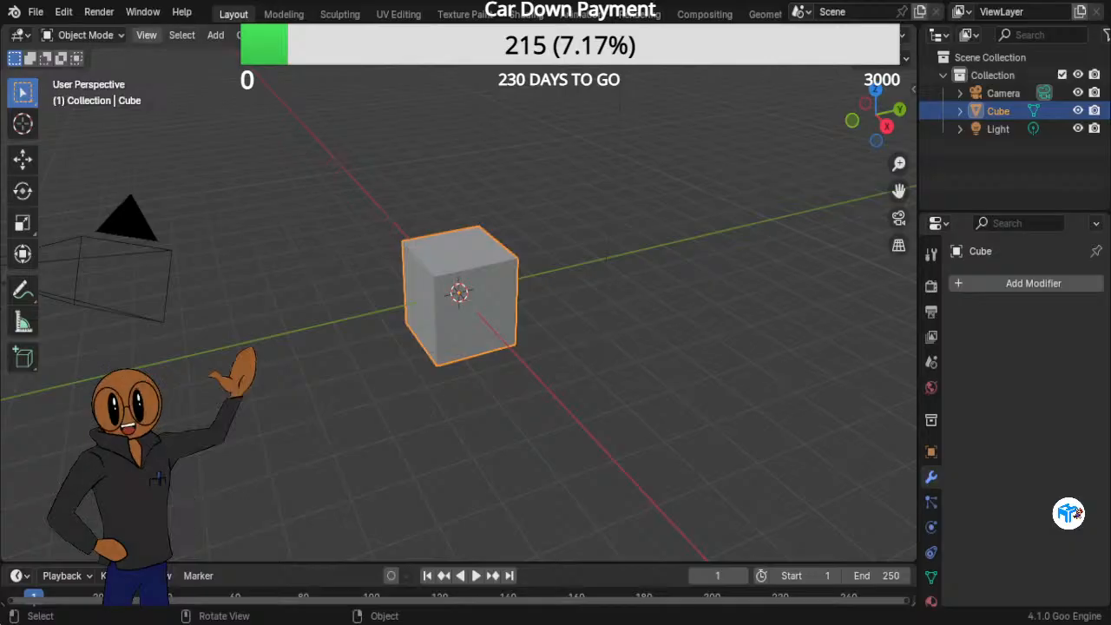
Step: Switch the cube to Edit Mode and subdivide its entire mesh
left_click(85, 35)
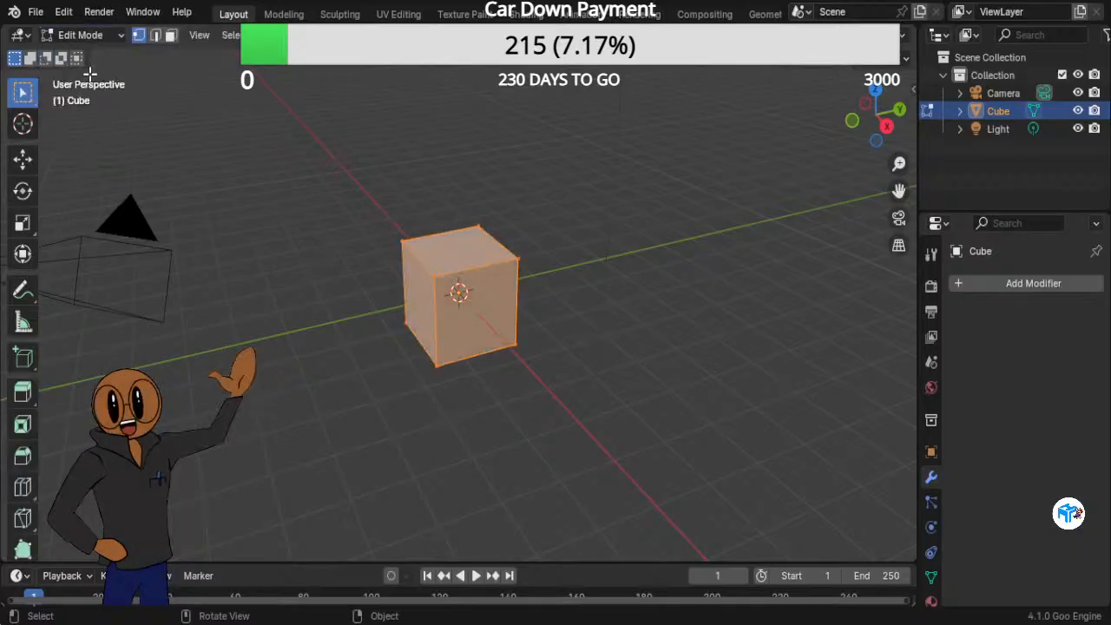
left_click(85, 75)
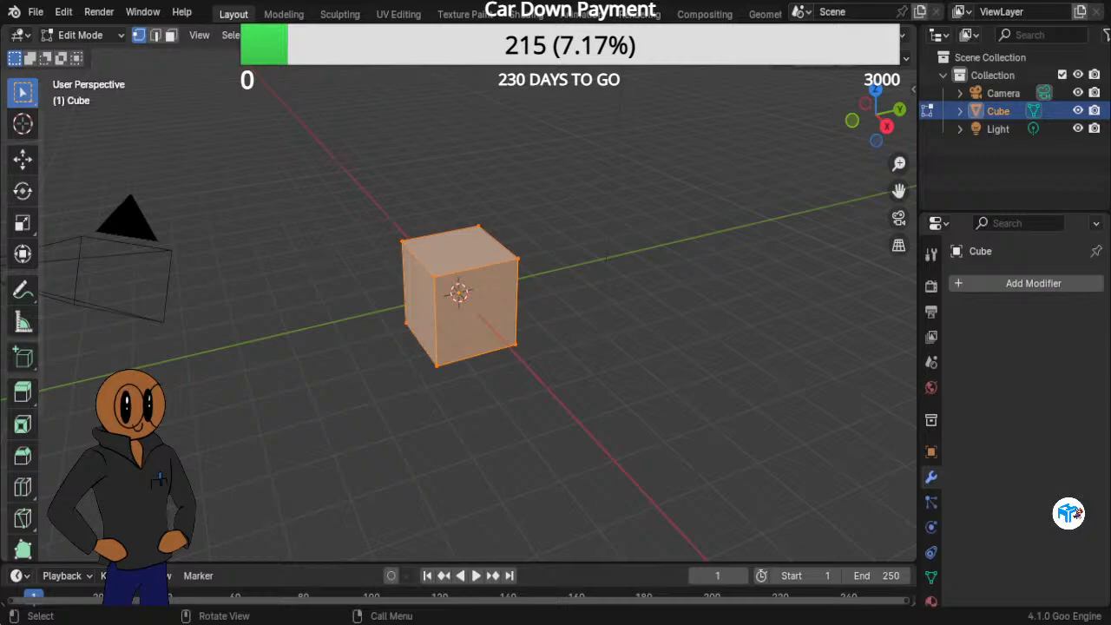
right_click(456, 249)
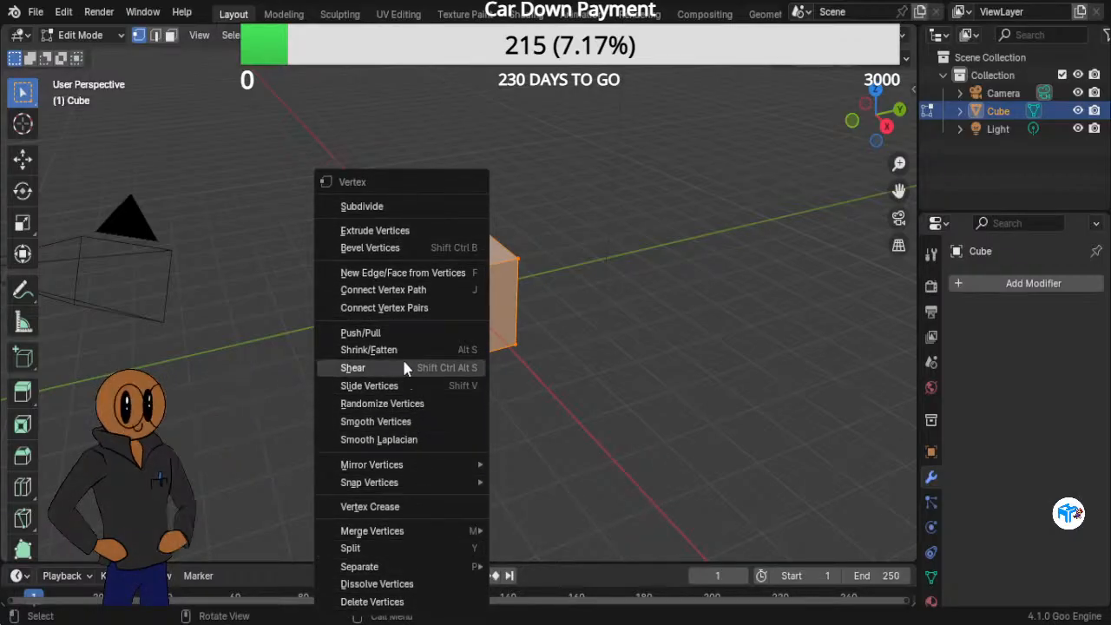
left_click(395, 206)
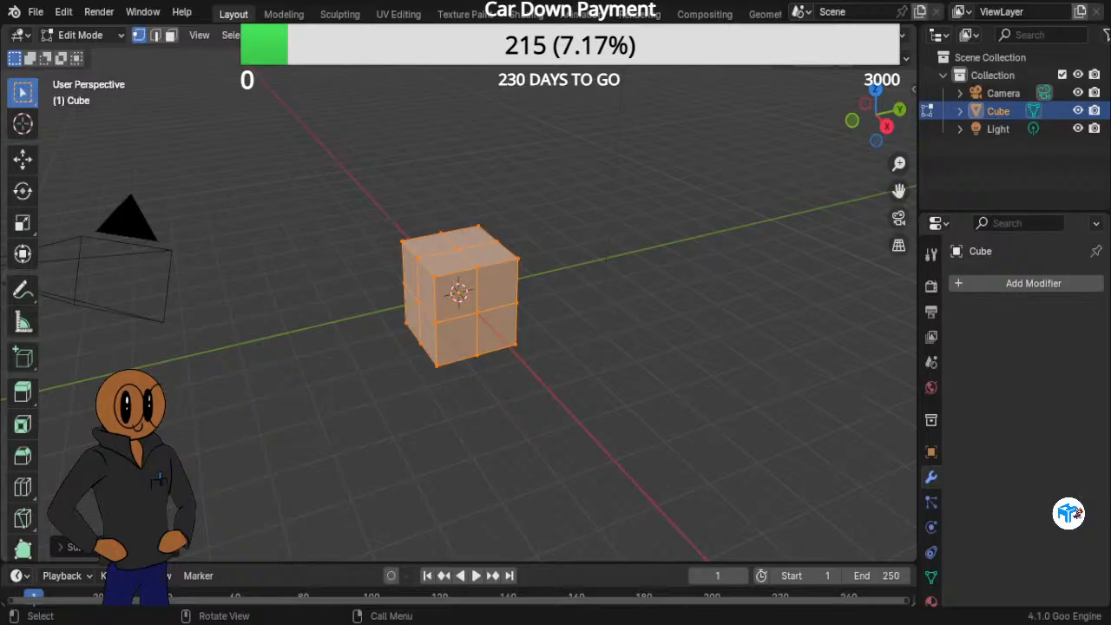
Step: Set the subdivision's number of cuts to 5 in the operation settings and collapse them
left_click(59, 546)
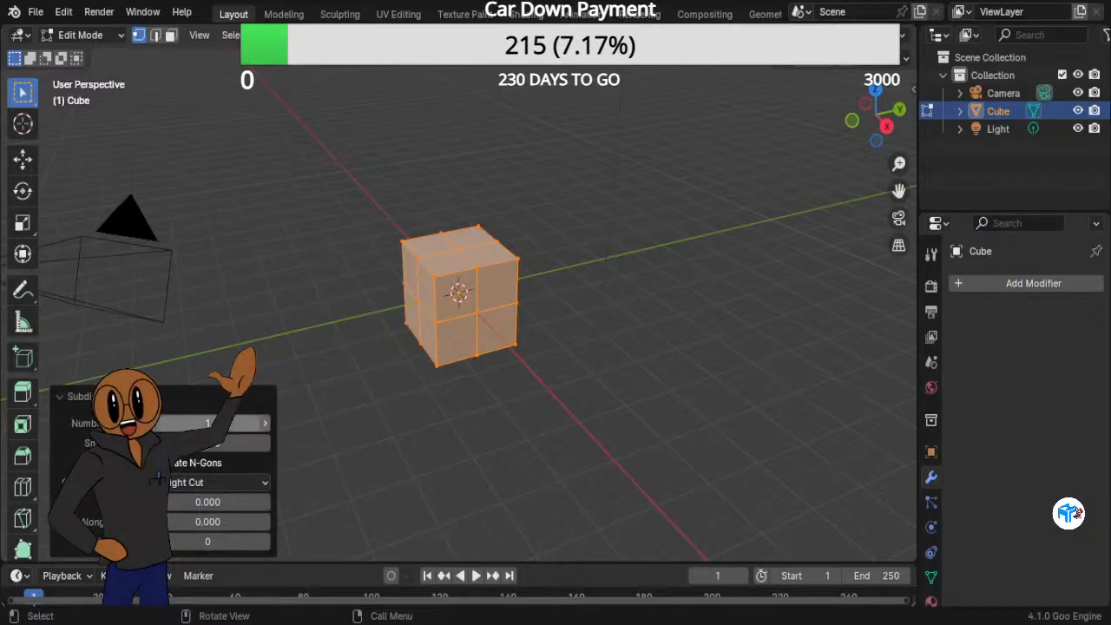
left_click(264, 423)
left_click(265, 423)
left_click(265, 423)
left_click(265, 423)
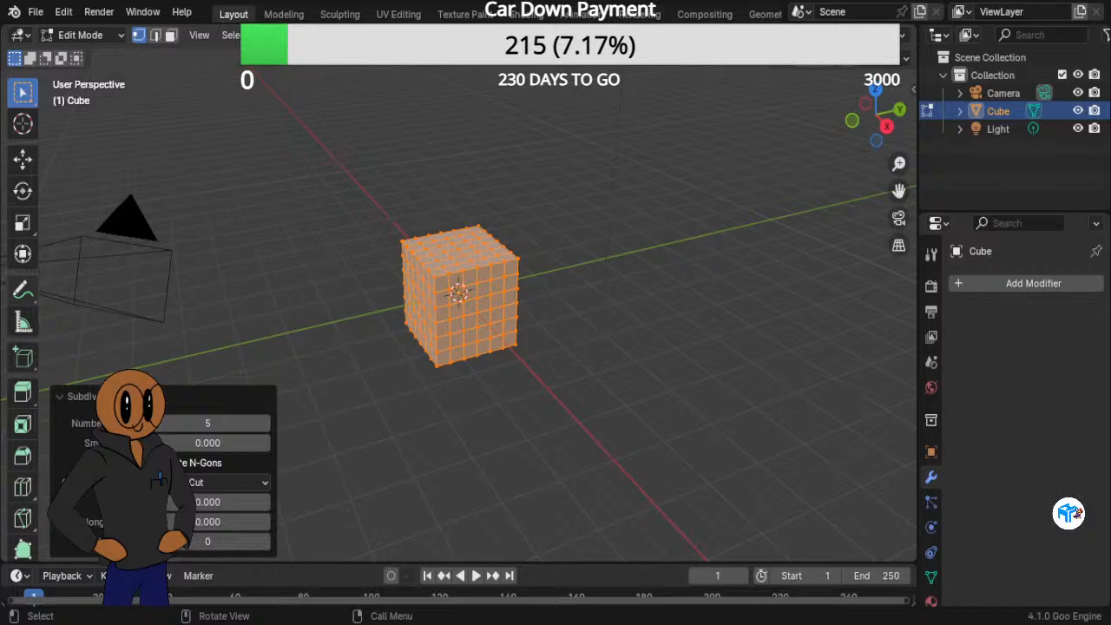
scroll(458, 295, "down", 1)
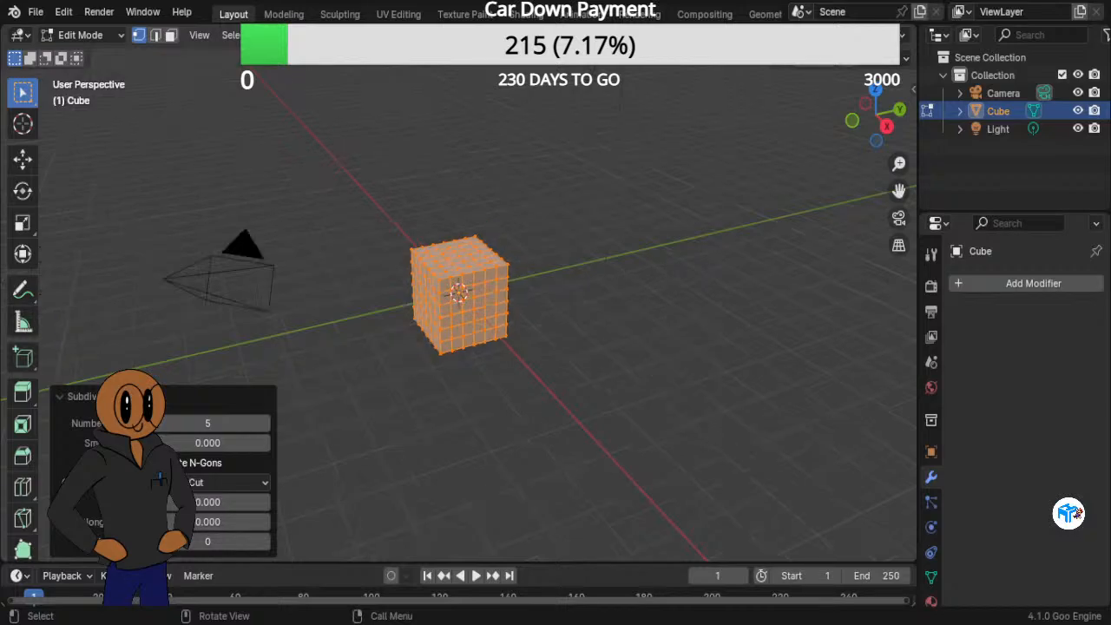
left_click(61, 395)
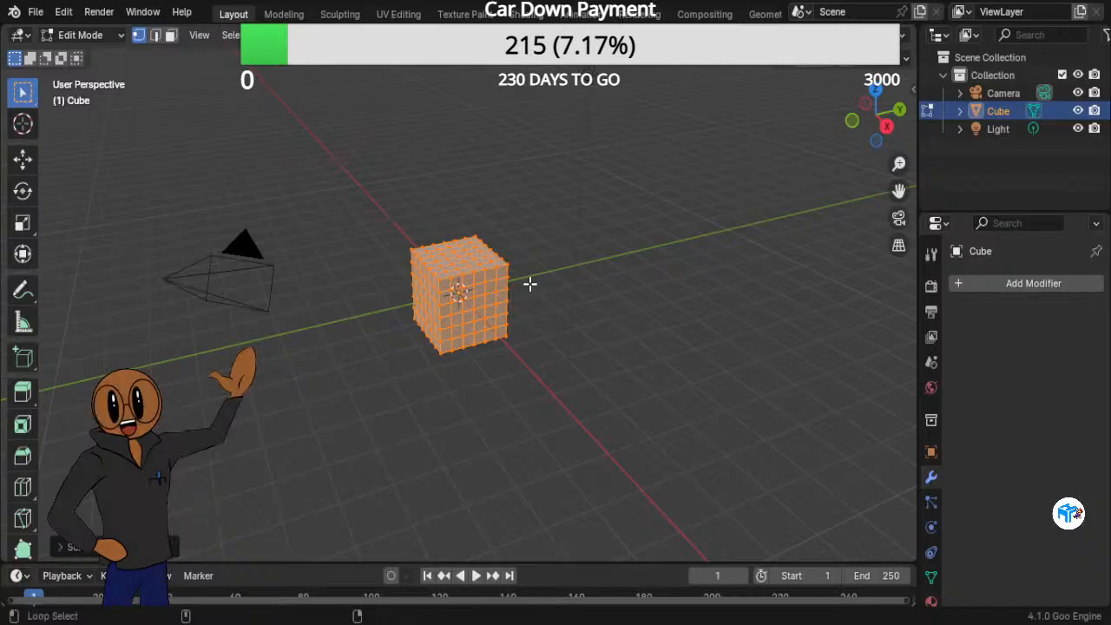
Step: Round the subdivided cube with To Sphere at a factor of about 0.88
key("shift+alt+s")
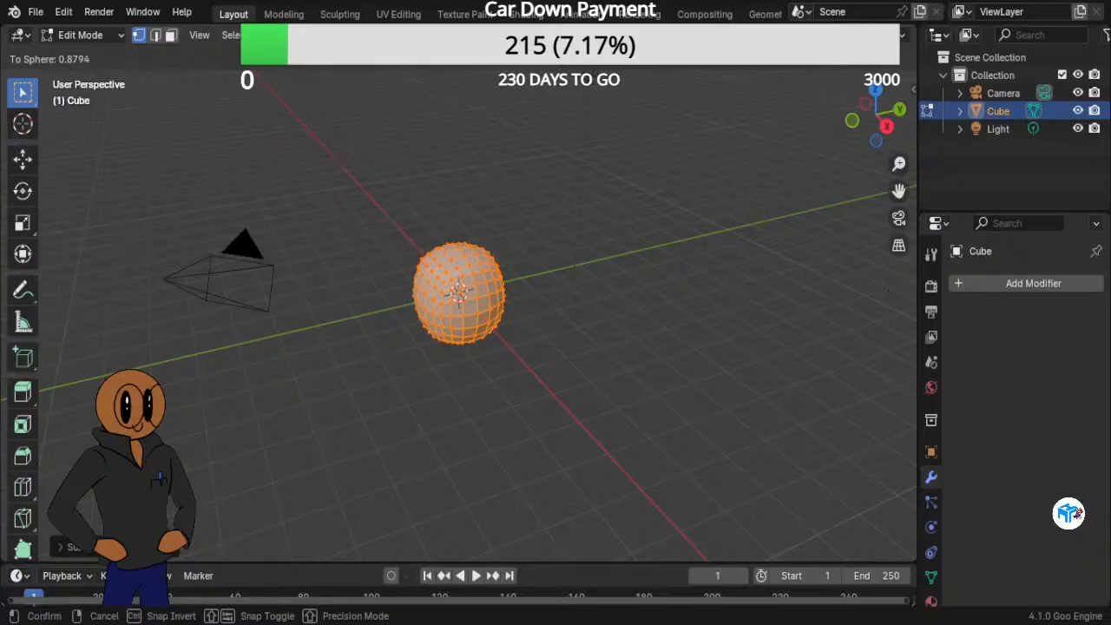
left_click(40, 316)
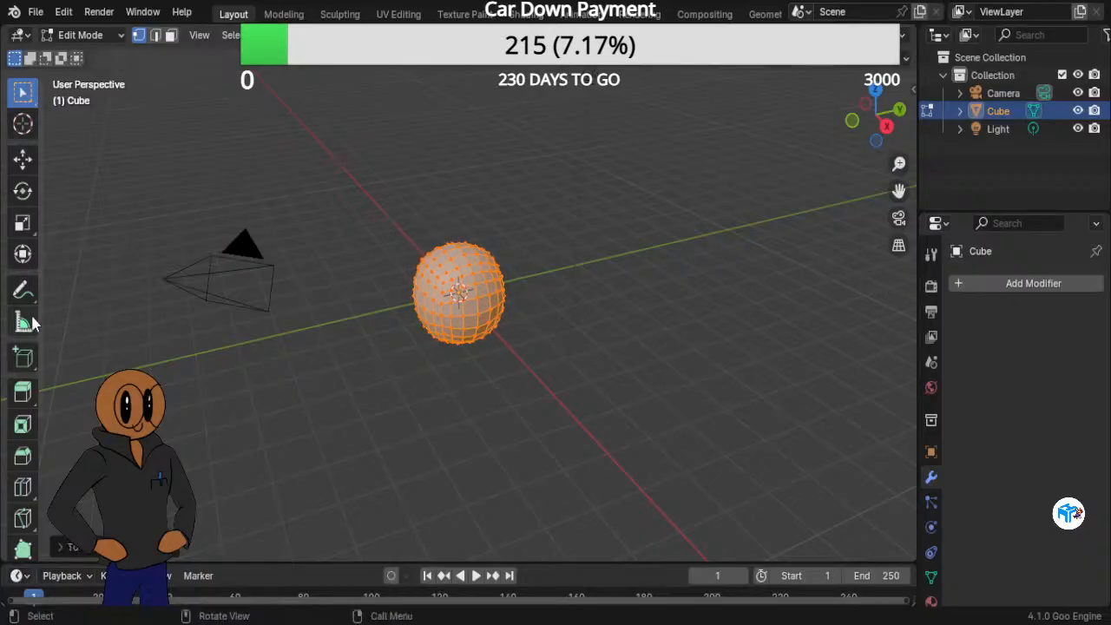
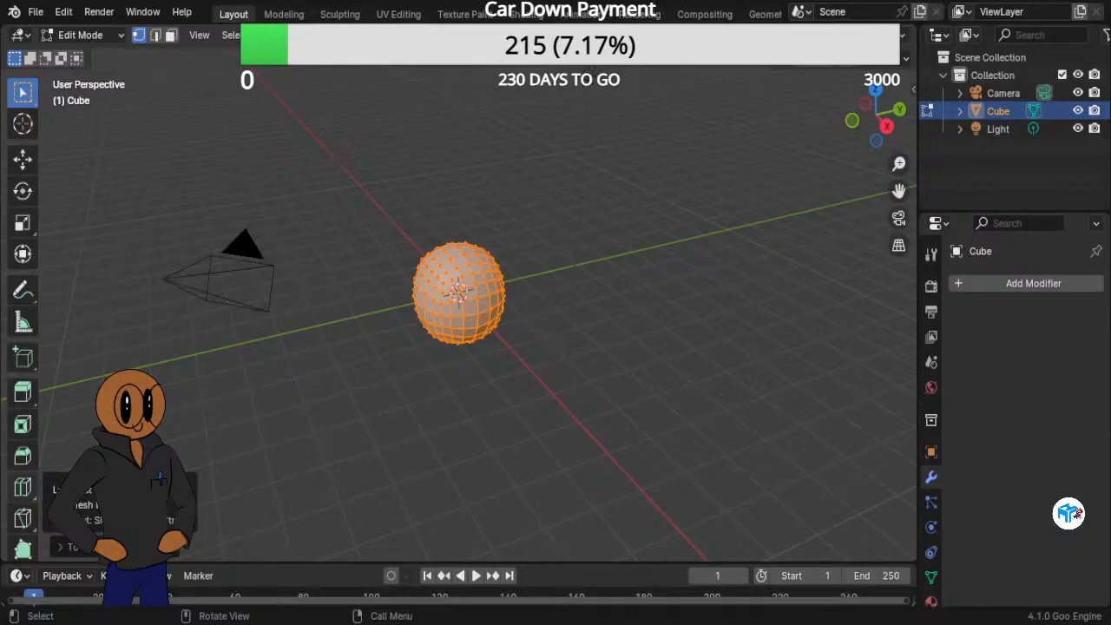
Step: Deselect the rounded mesh, switch to face selection mode and display it in wireframe shading
left_click(516, 394)
scroll(516, 394, "up", 6)
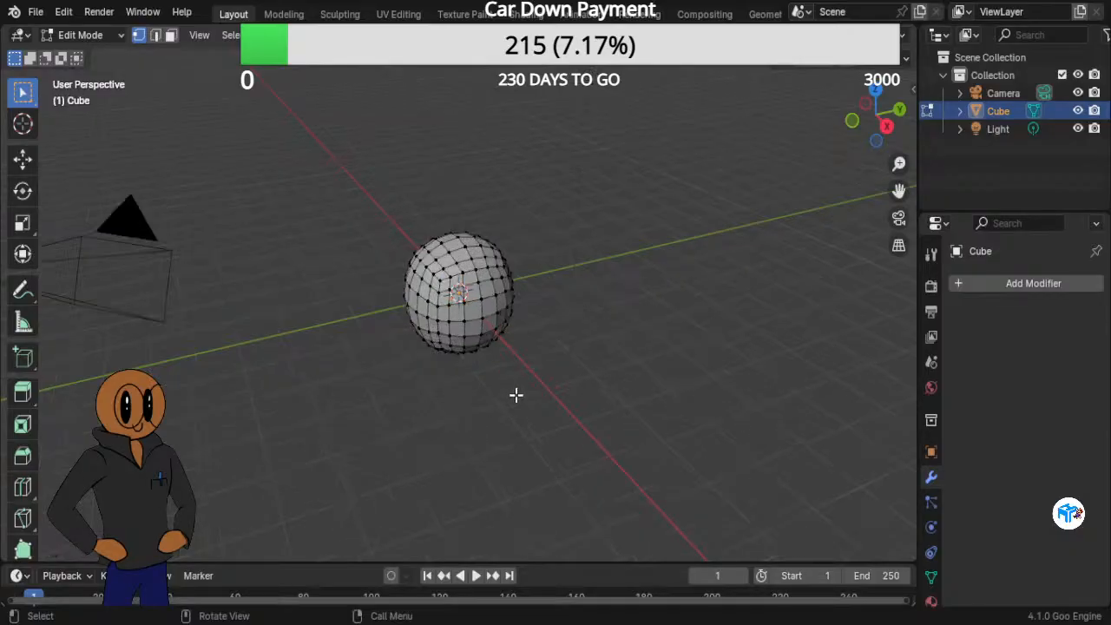
middle_click_drag(755, 329, 456, 344)
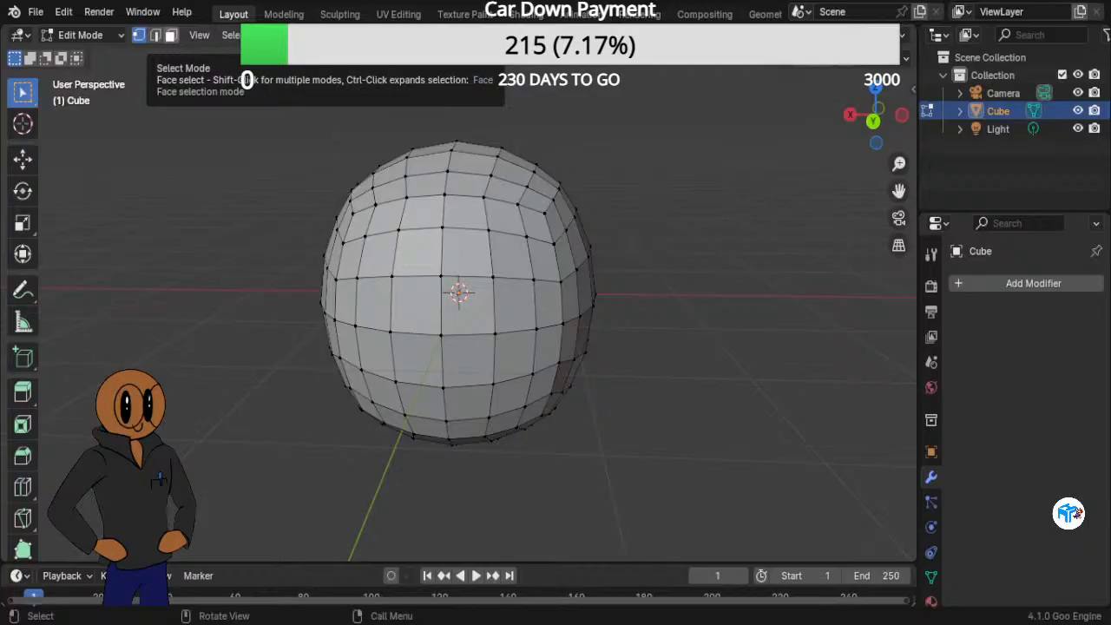
left_click(170, 35)
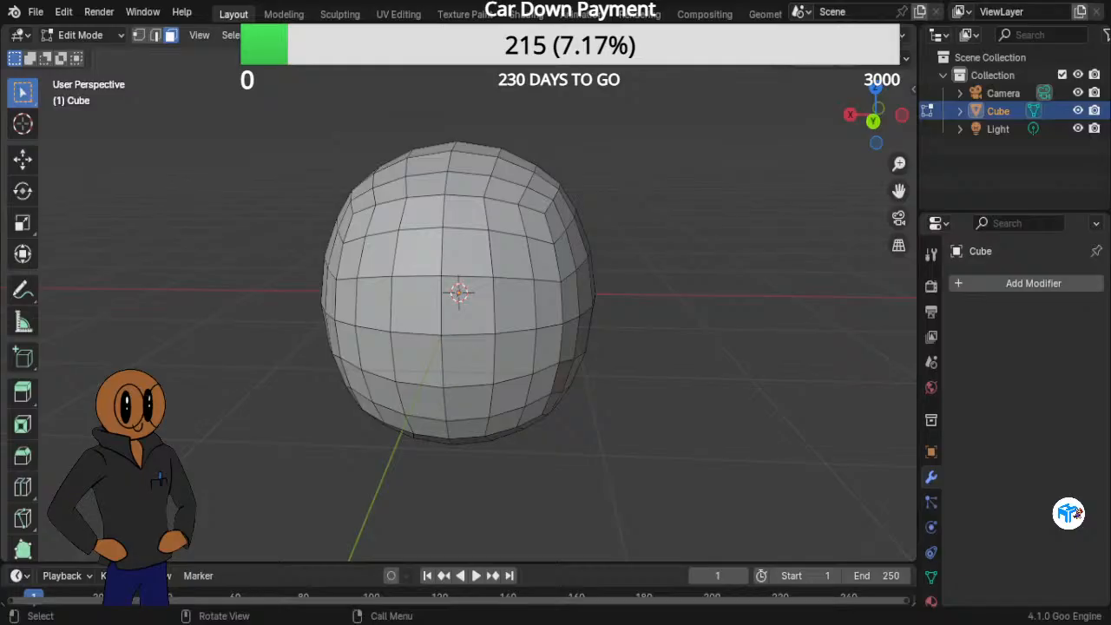
key("shift+z")
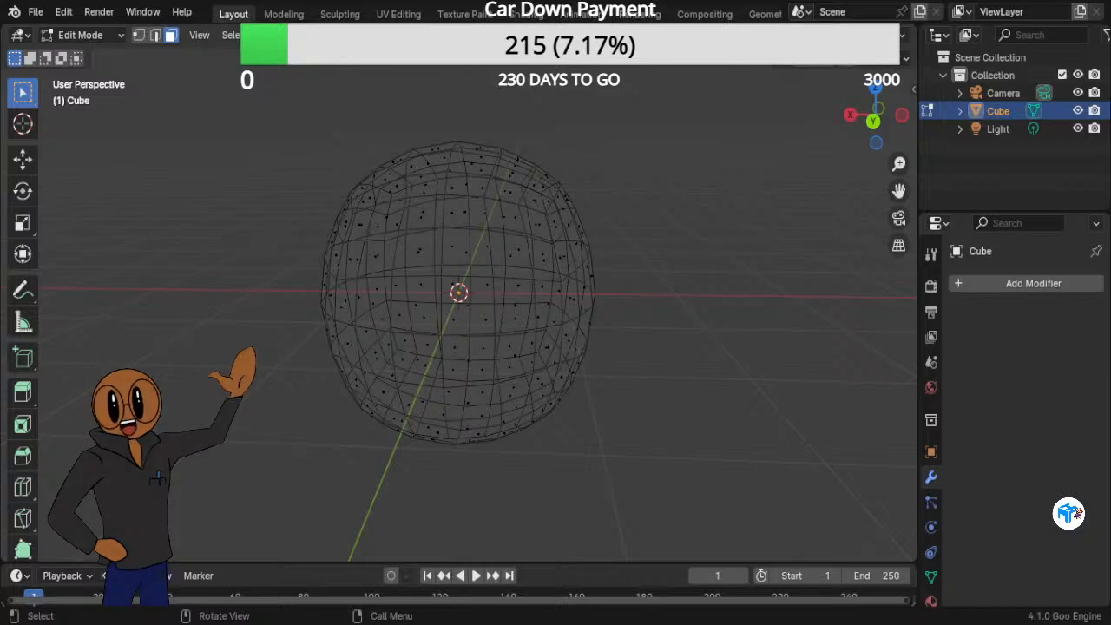
Step: Box-select the faces of the sphere's positive X half in the perspective view
scroll(458, 293, "down", 2)
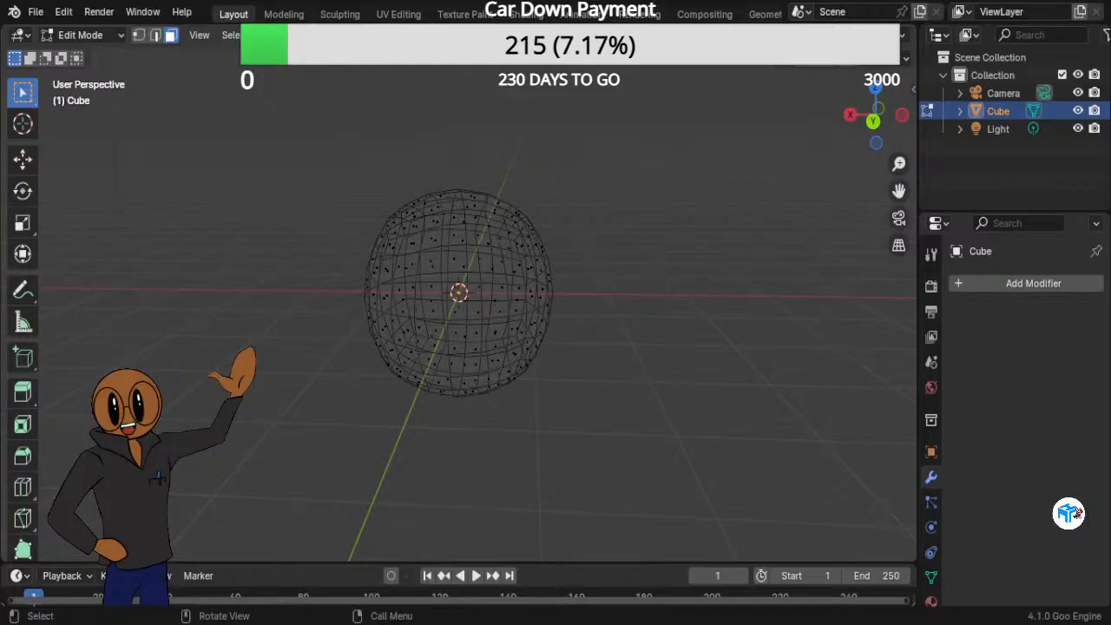
left_click_drag(471, 452, 342, 149)
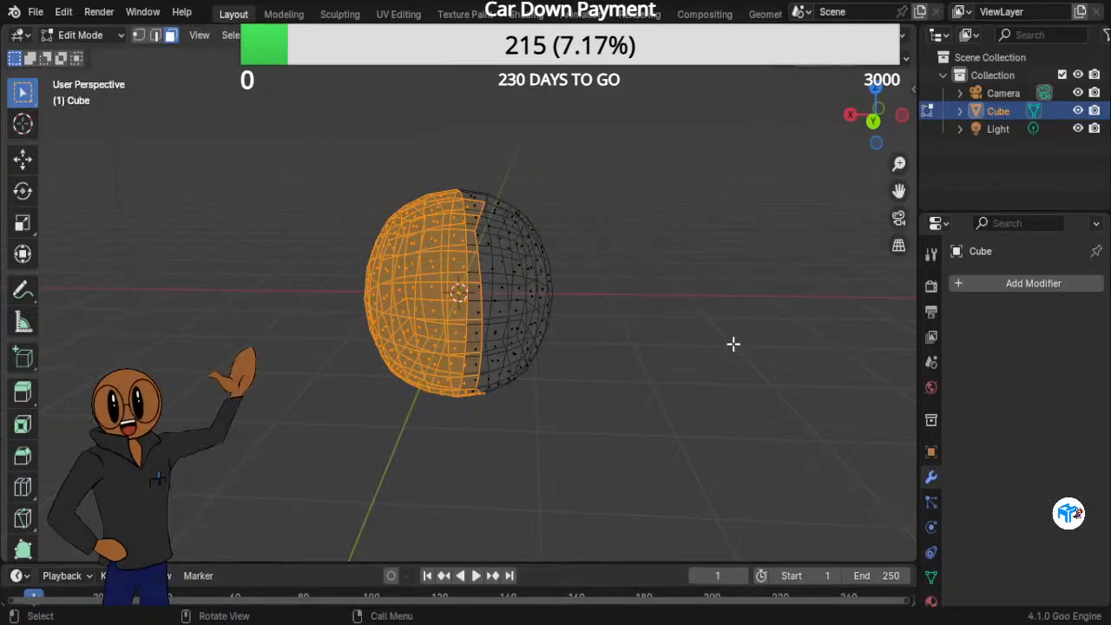
left_click(432, 433)
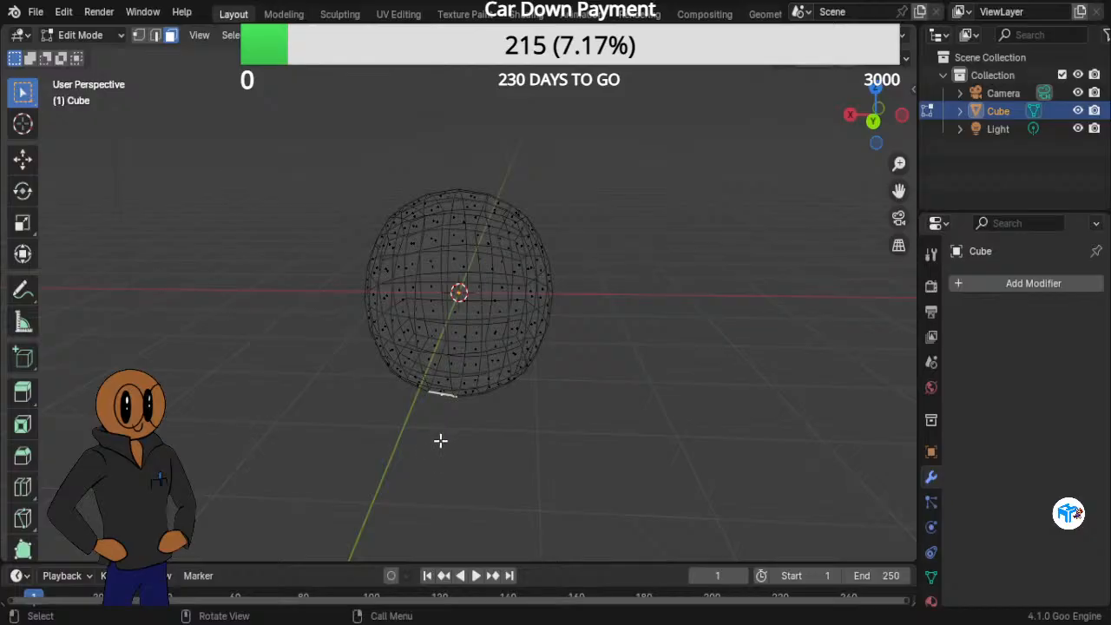
left_click_drag(445, 443, 345, 150)
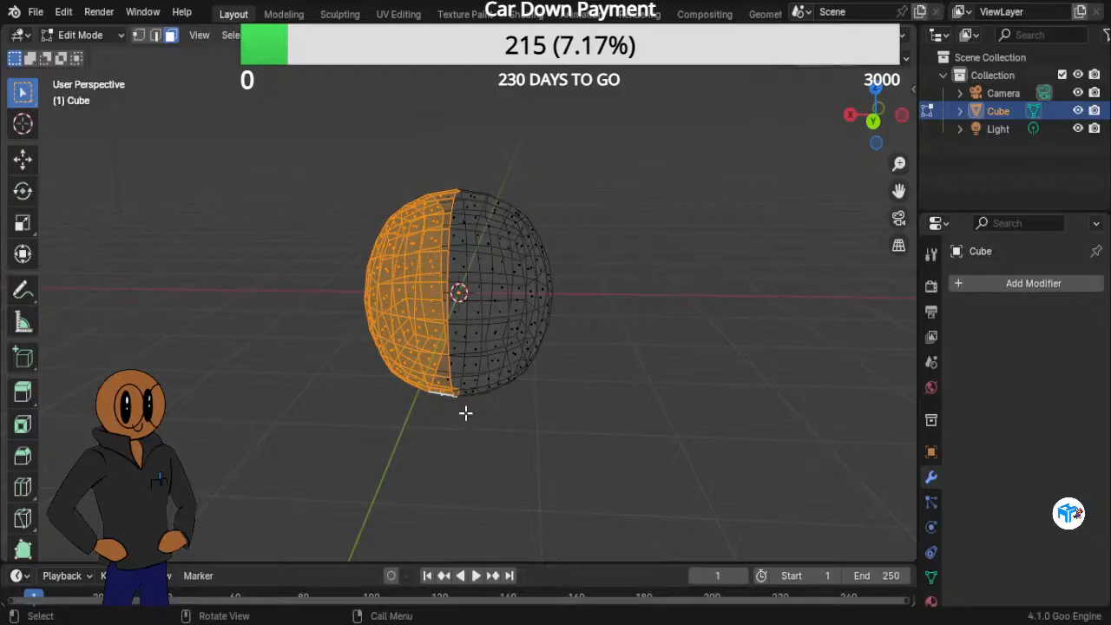
left_click_drag(460, 416, 343, 156)
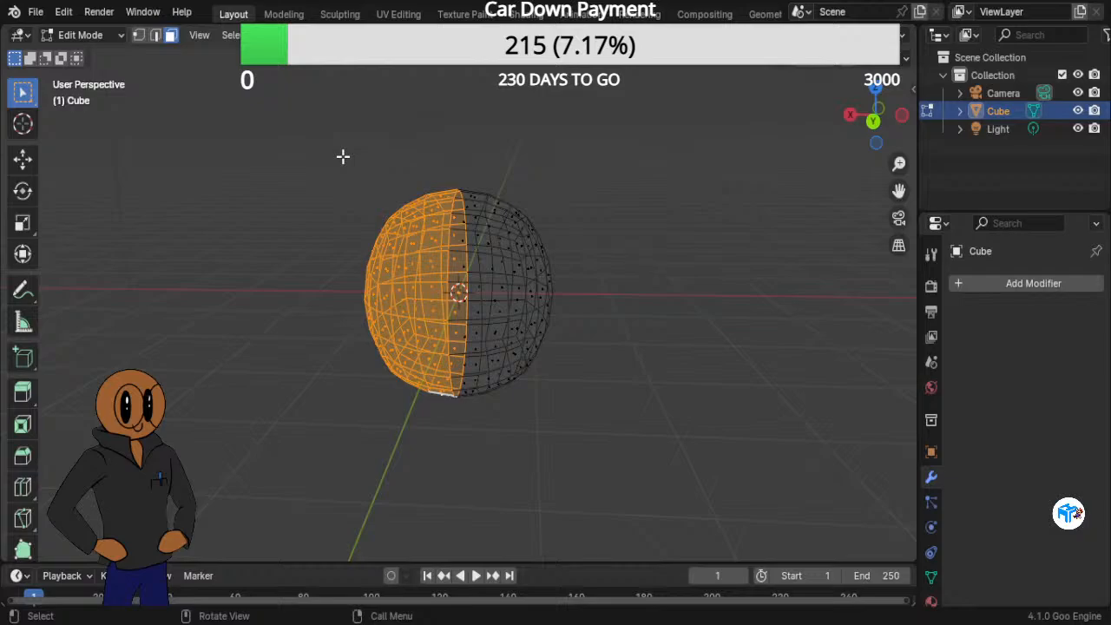
Step: Examine the wireframe sphere along the border of its half selection at different distances
scroll(627, 328, "up", 6)
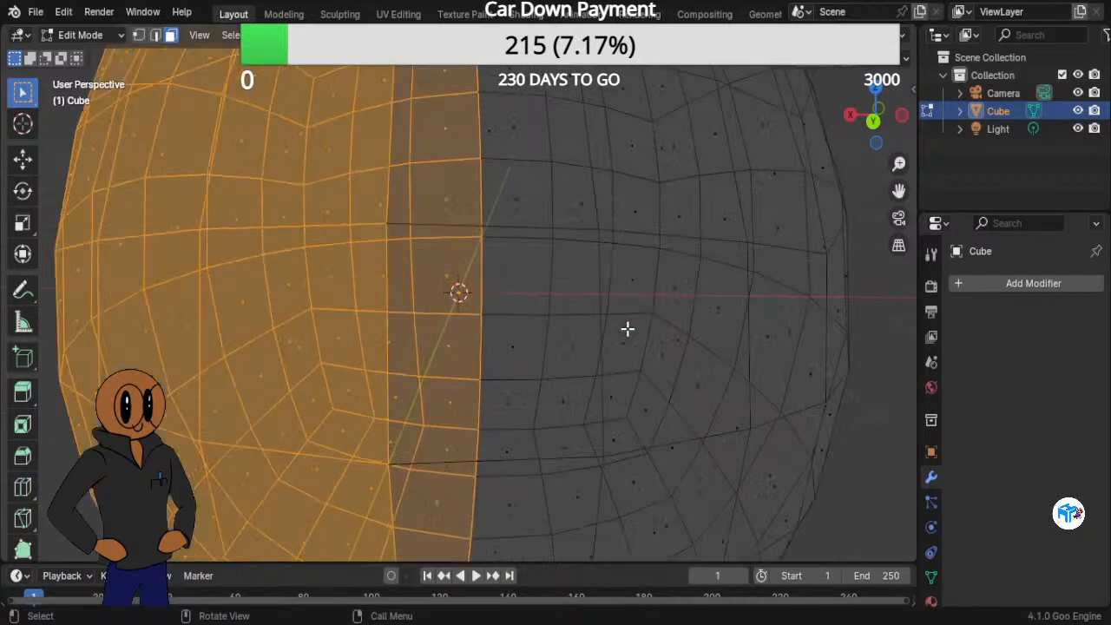
scroll(627, 328, "down", 7)
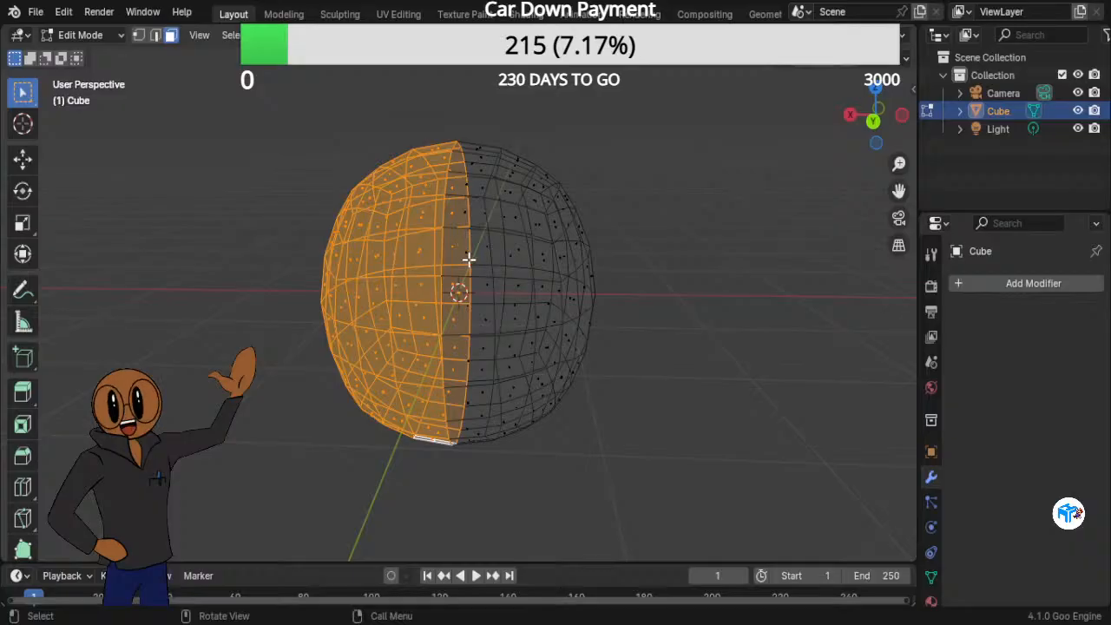
scroll(468, 258, "down", 2)
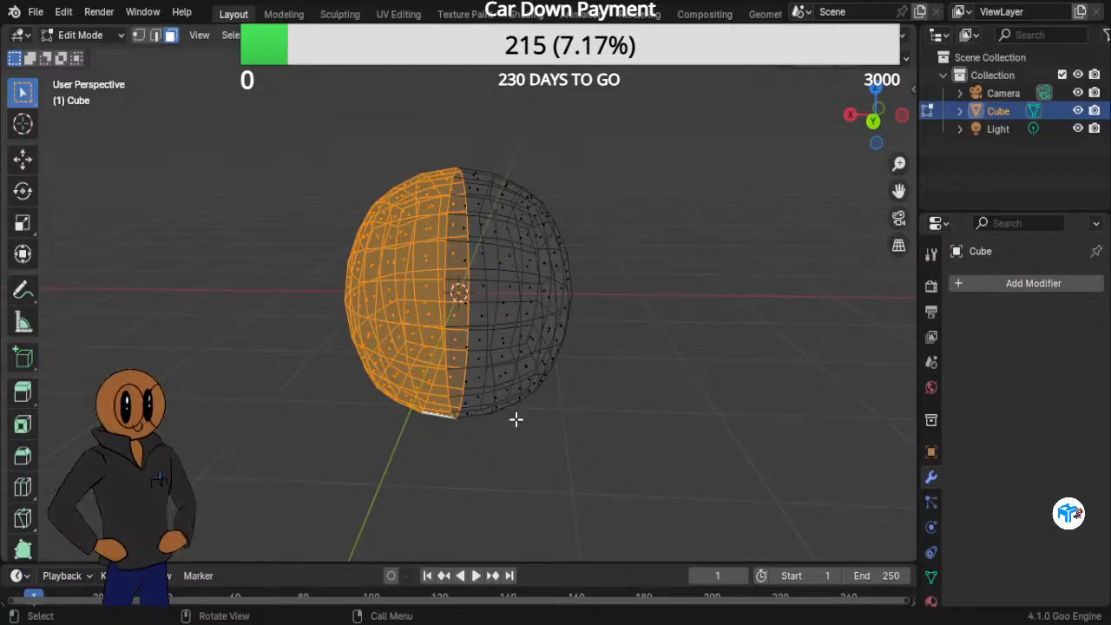
mouse_move(248, 330)
middle_mouse_down()
mouse_move(511, 329)
mouse_move(228, 322)
mouse_move(56, 301)
mouse_move(260, 339)
mouse_move(92, 317)
mouse_move(139, 338)
mouse_move(266, 327)
mouse_move(288, 268)
mouse_move(280, 255)
mouse_move(245, 277)
mouse_move(238, 387)
mouse_move(252, 334)
middle_mouse_up()
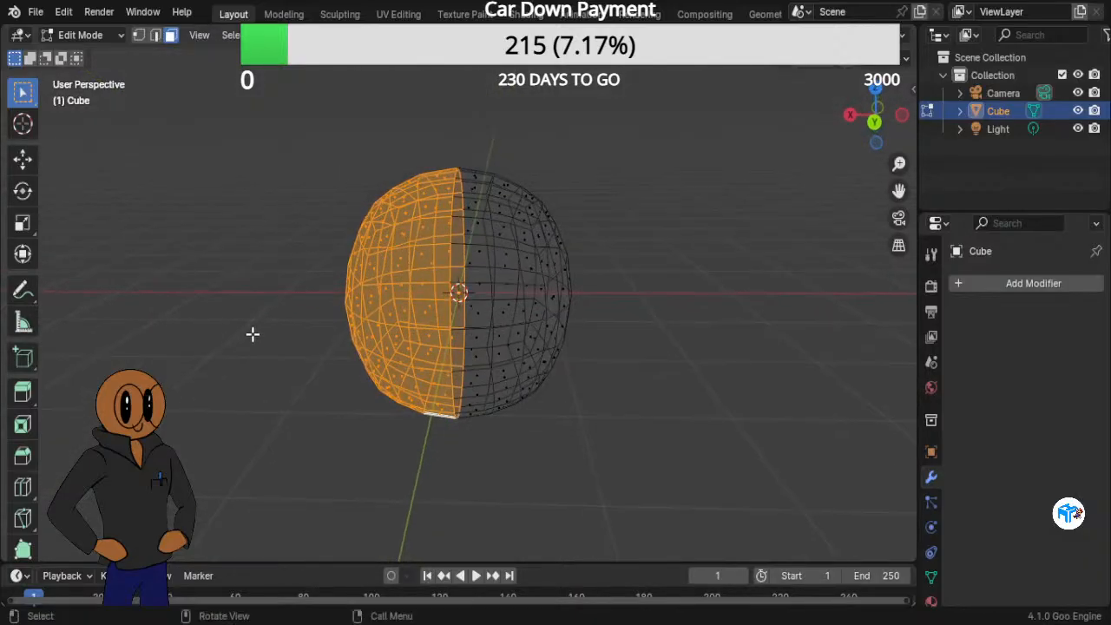
scroll(399, 376, "down", 3)
scroll(483, 379, "up", 3)
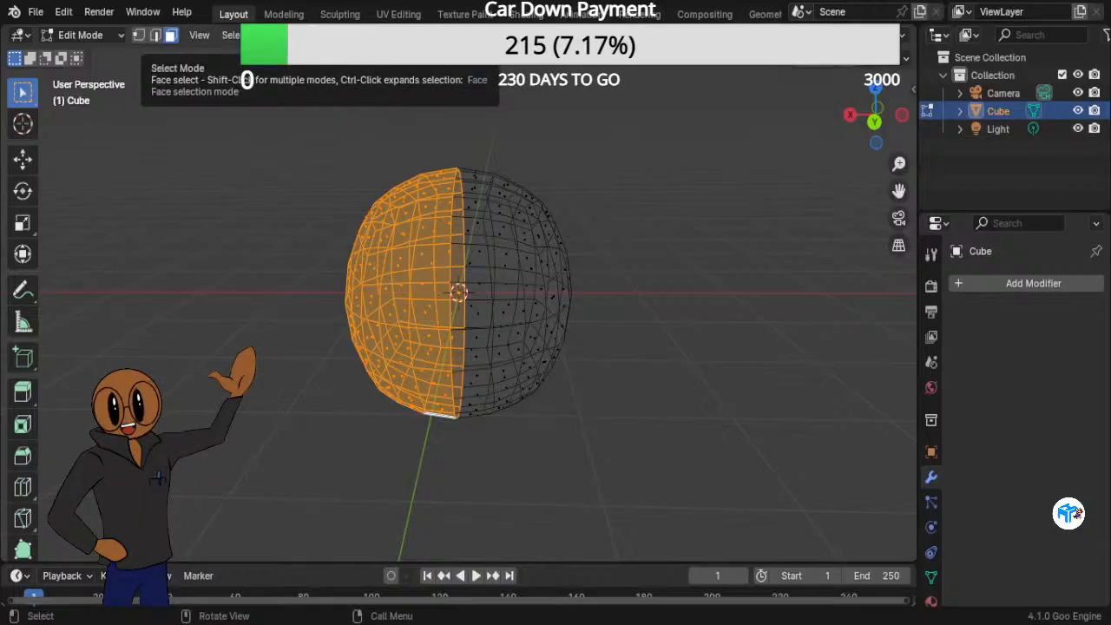
scroll(458, 299, "up", 5)
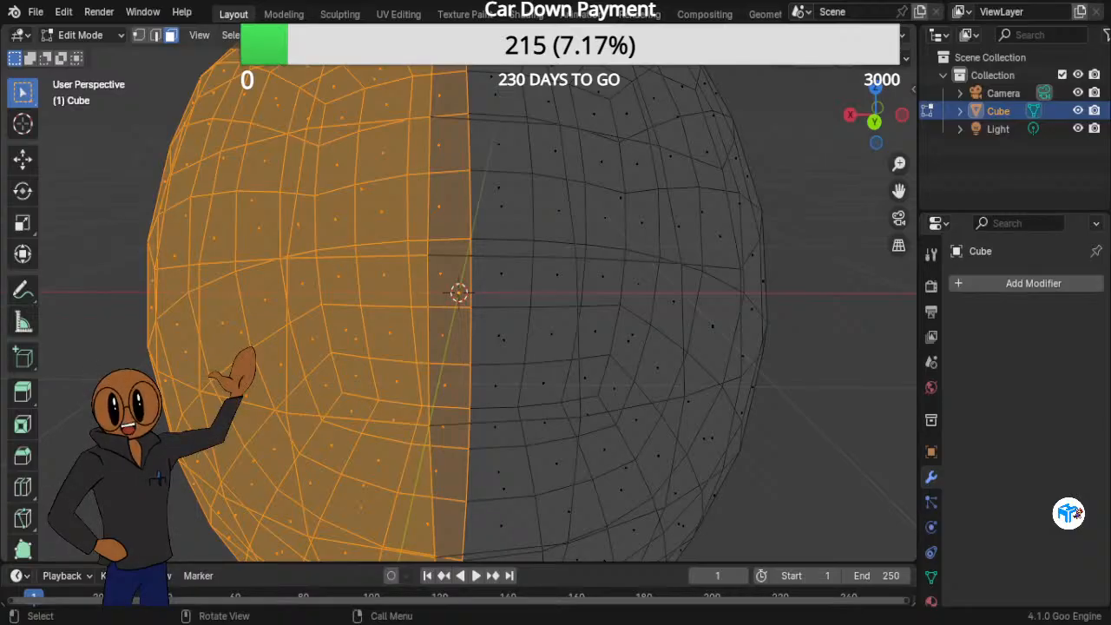
scroll(458, 292, "down", 3)
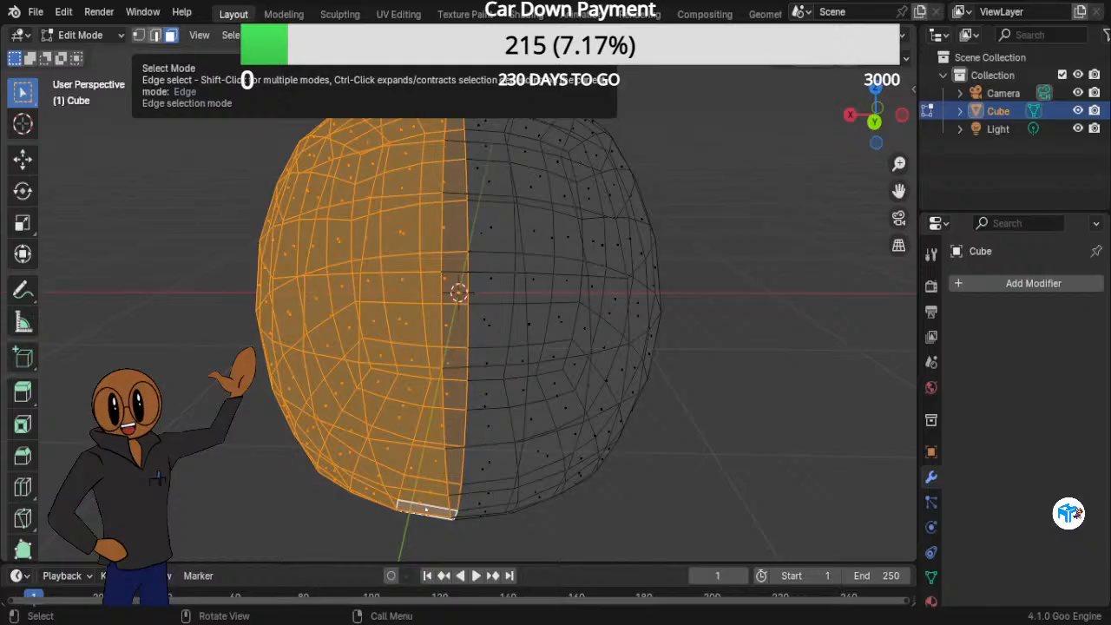
Step: Compare the half selection in edge and vertex selection modes and return to face selection mode
left_click(156, 35)
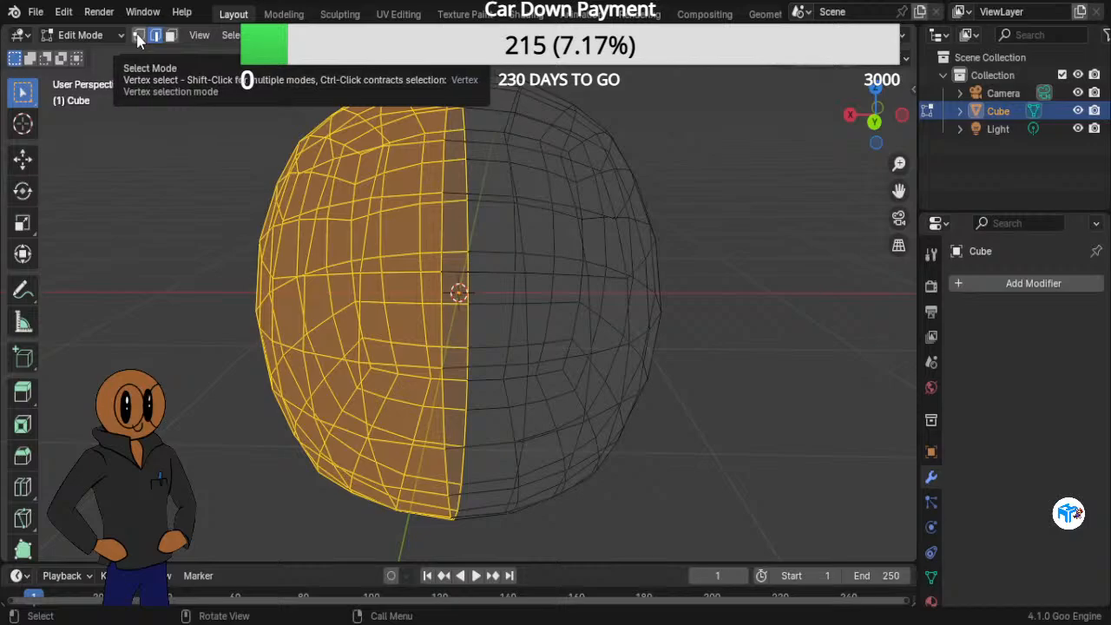
scroll(417, 222, "down", 3)
scroll(416, 222, "up", 2)
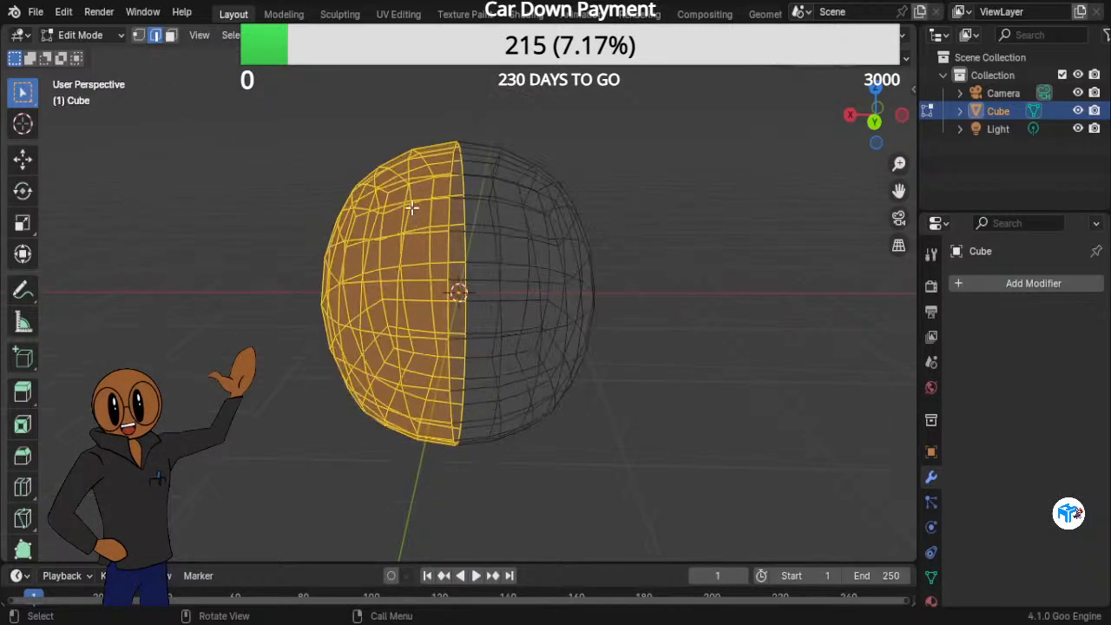
left_click(139, 37)
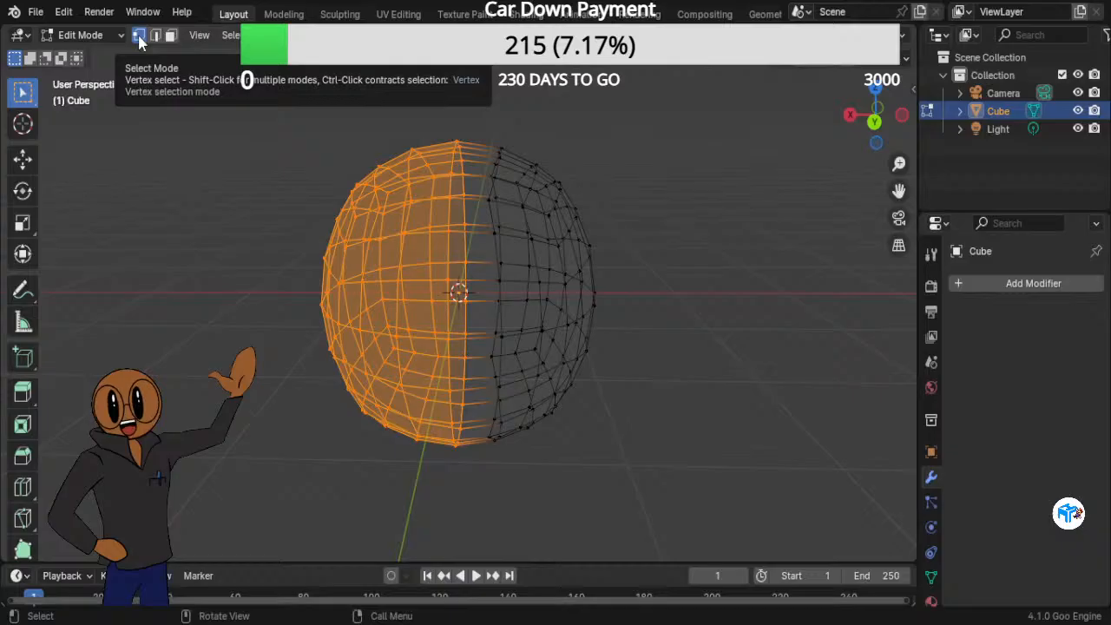
left_click(154, 37)
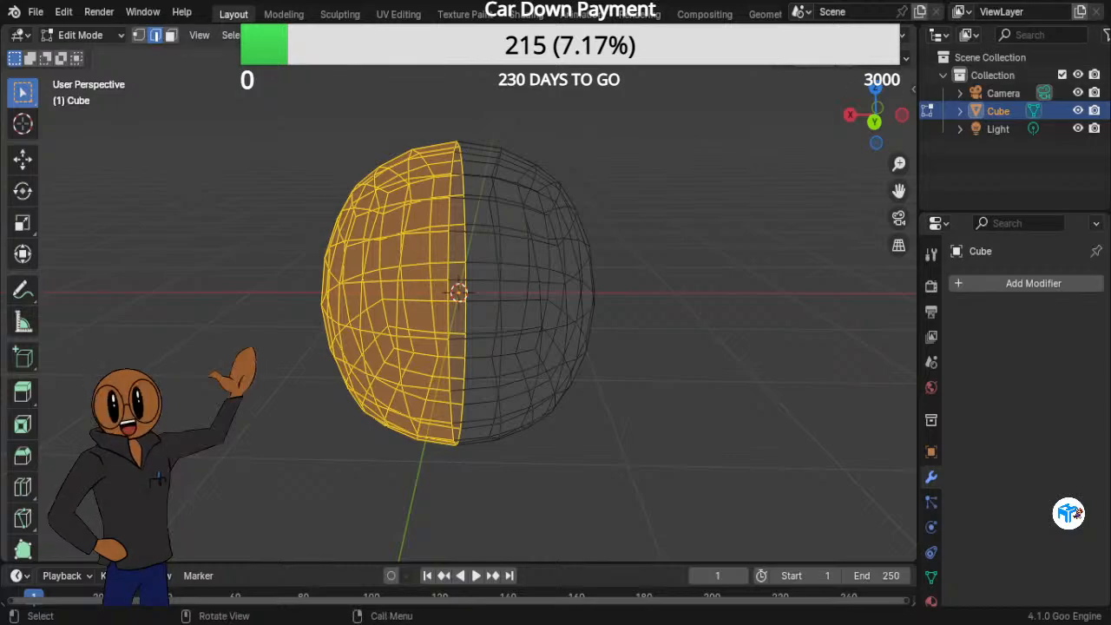
left_click(170, 35)
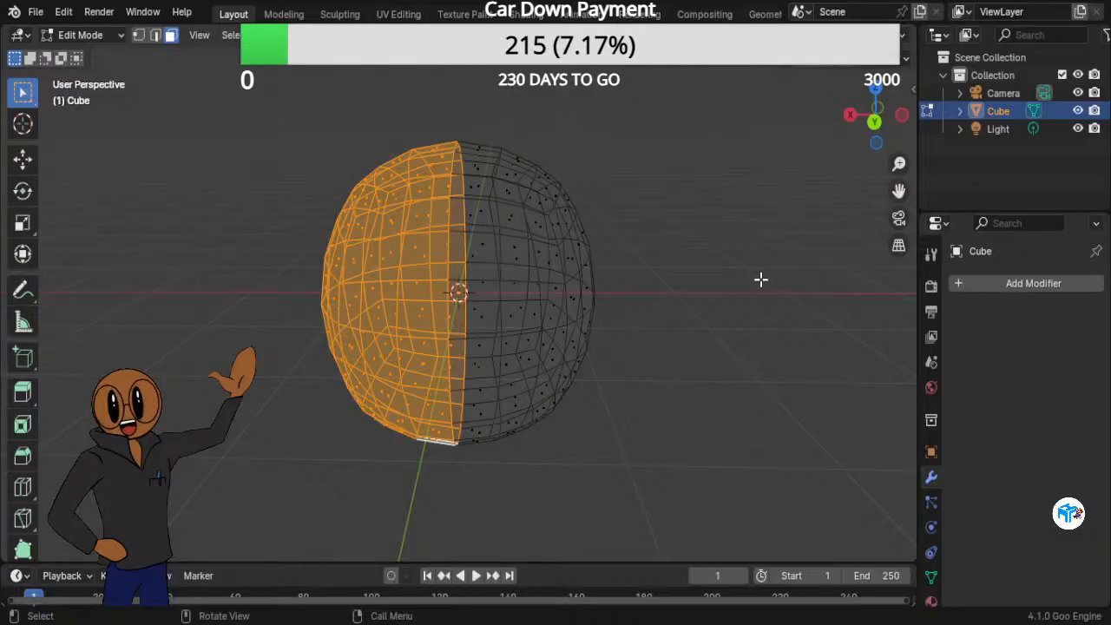
Step: In the front view, box-select the sphere's negative X half and delete its faces
key("KP_1")
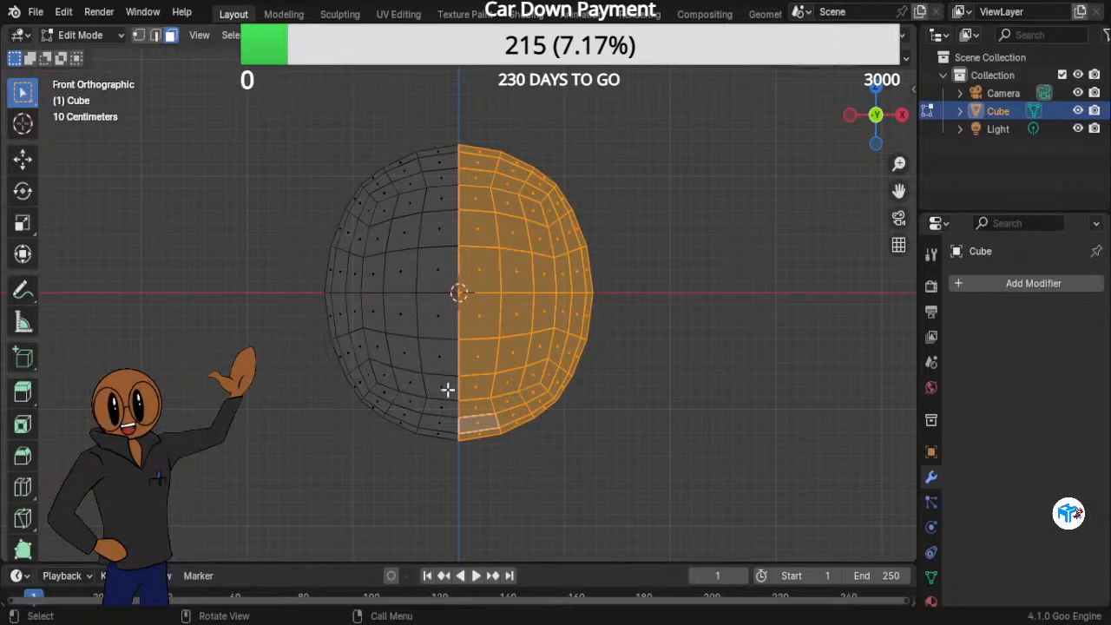
left_click(443, 468)
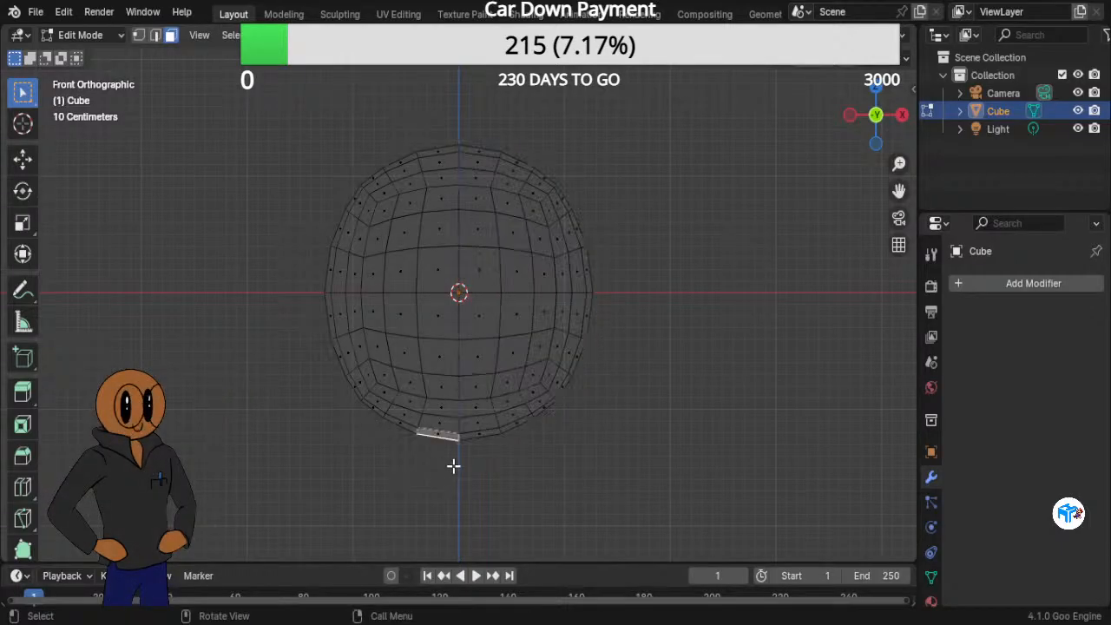
left_click_drag(460, 475, 304, 124)
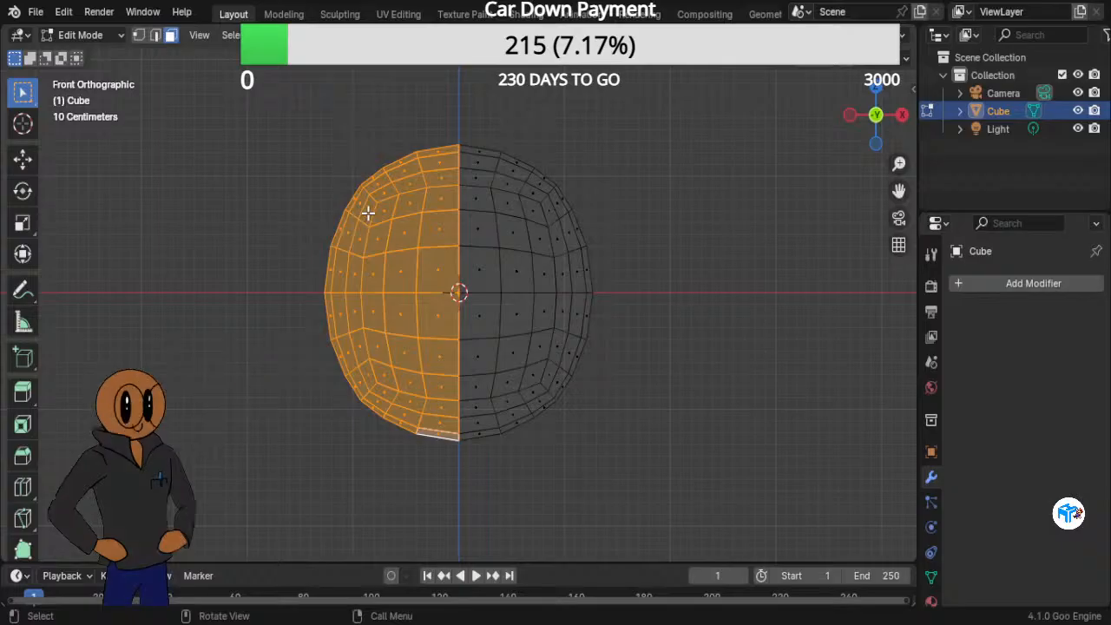
key("x")
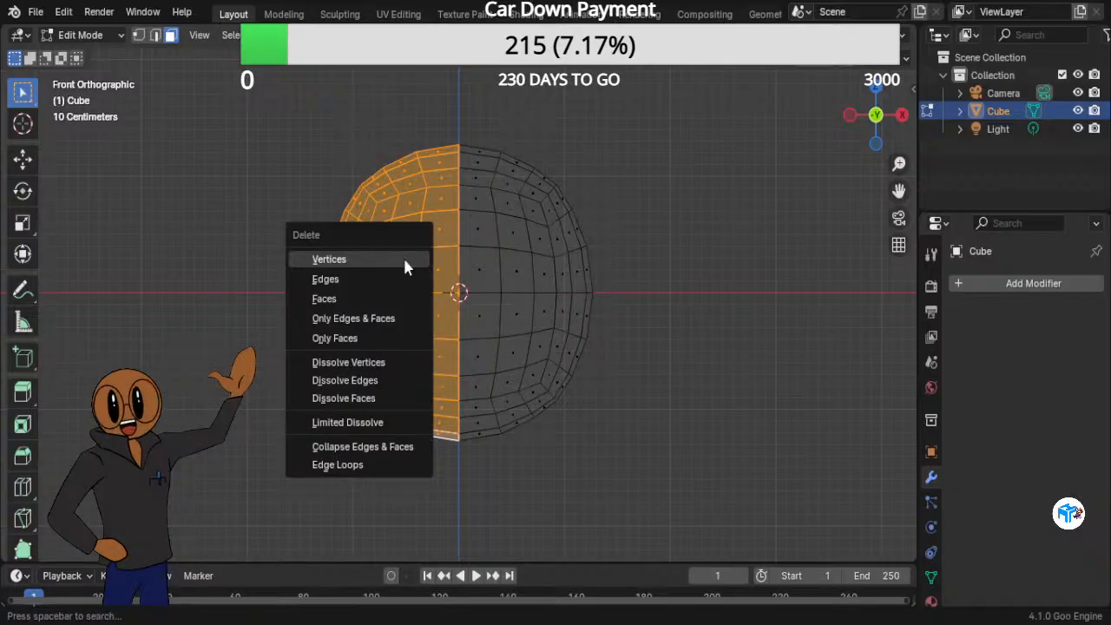
left_click(390, 297)
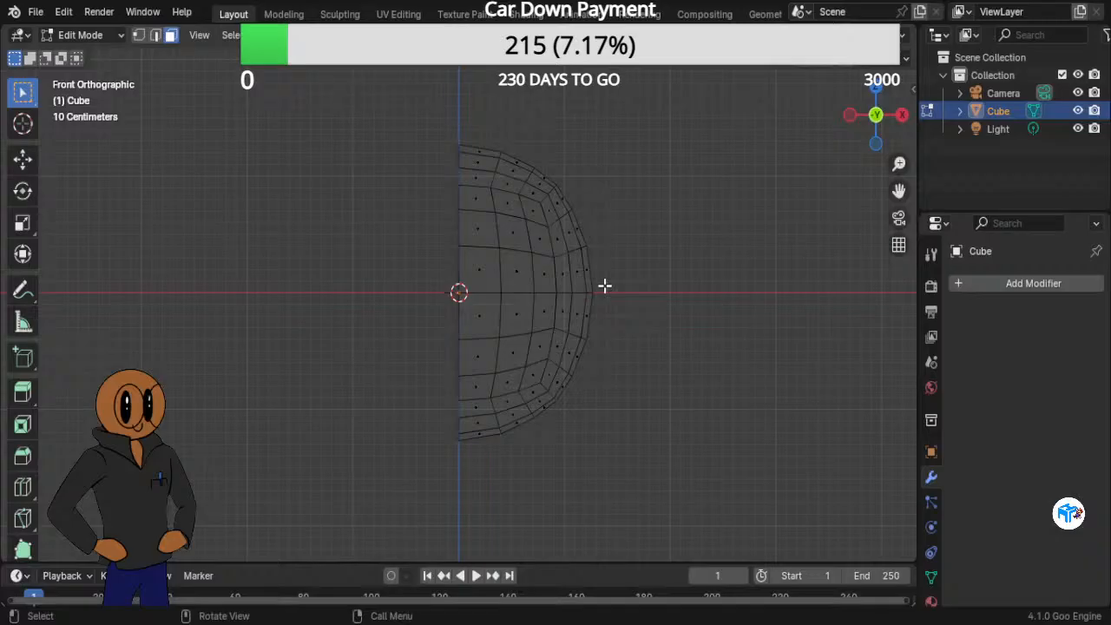
Step: In the top view, box-select the positive Y half of the remaining hemisphere and delete it
key("KP_7")
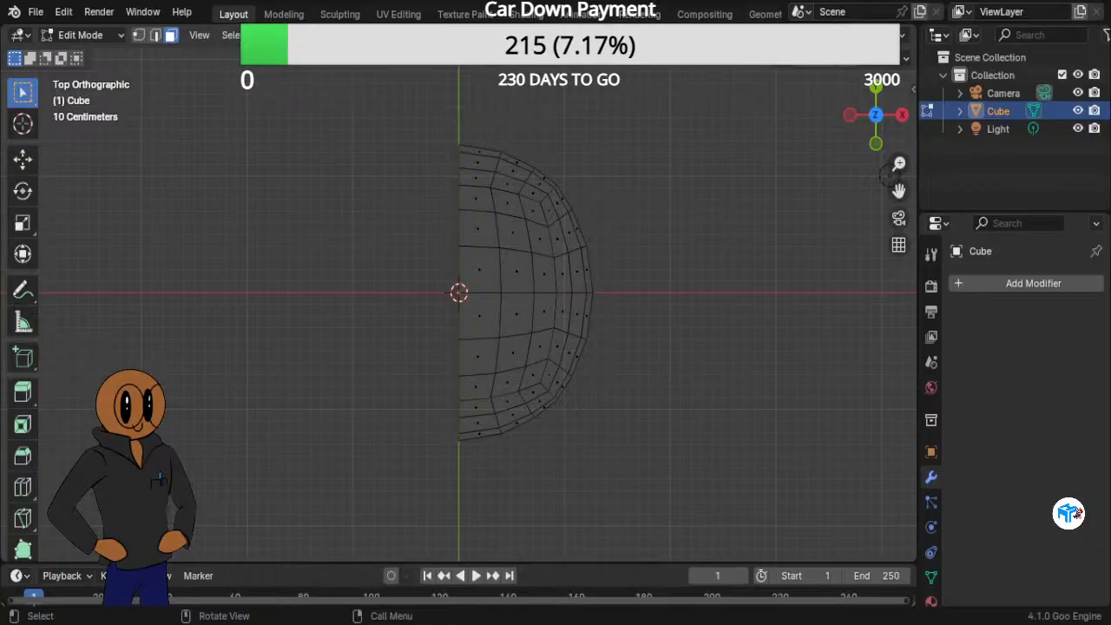
left_click_drag(674, 295, 439, 132)
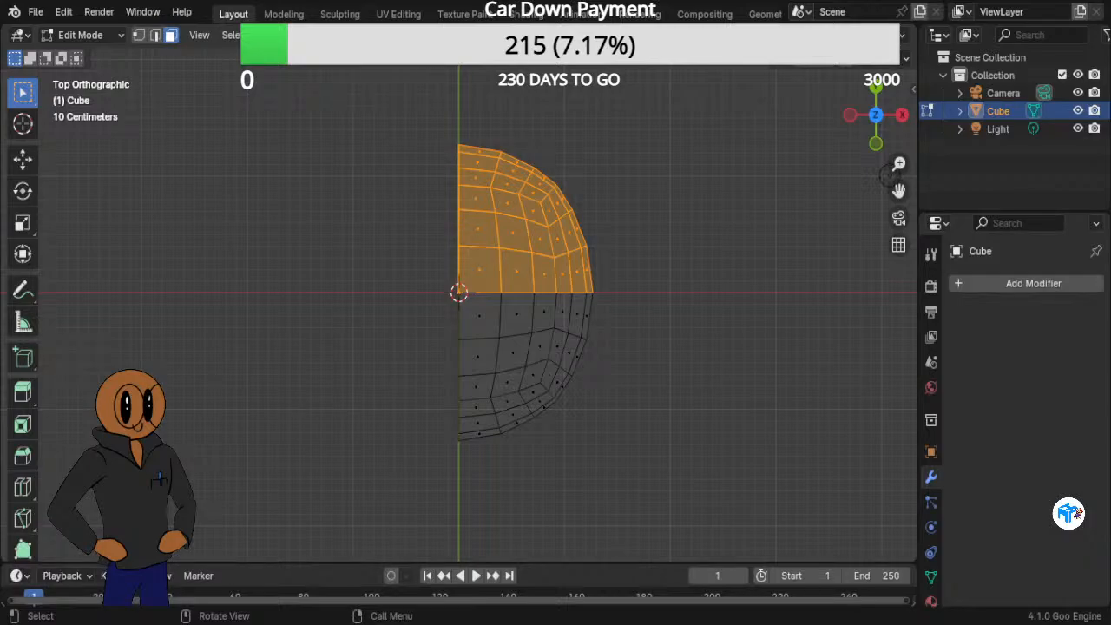
key("x")
left_click(531, 206)
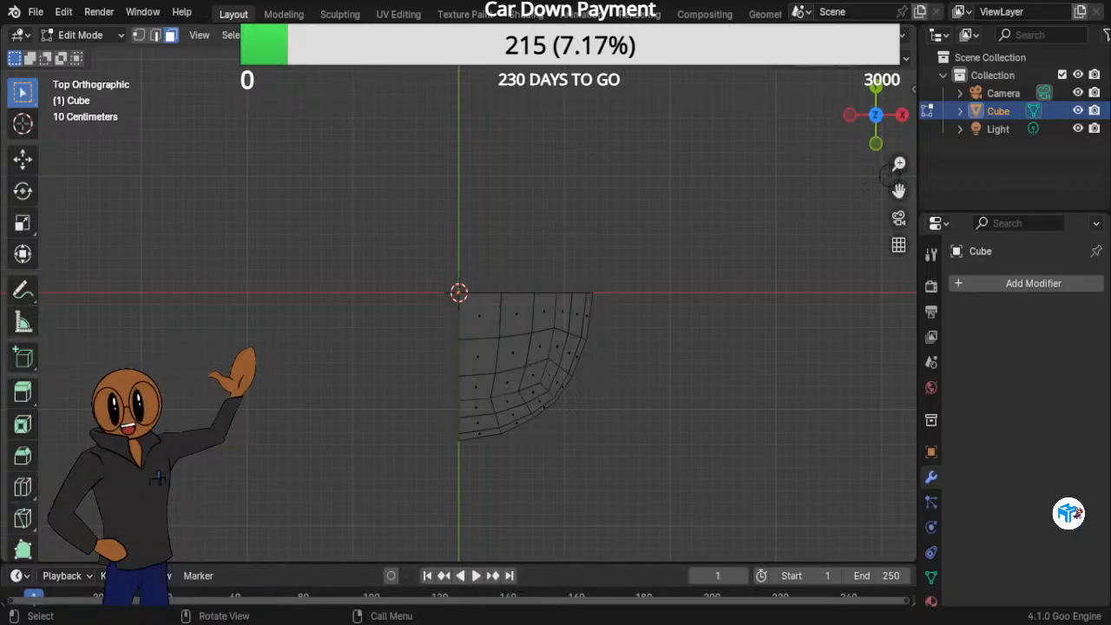
Step: Select all faces of the remaining quarter sphere and return to solid shading
middle_click_drag(694, 451, 564, 227)
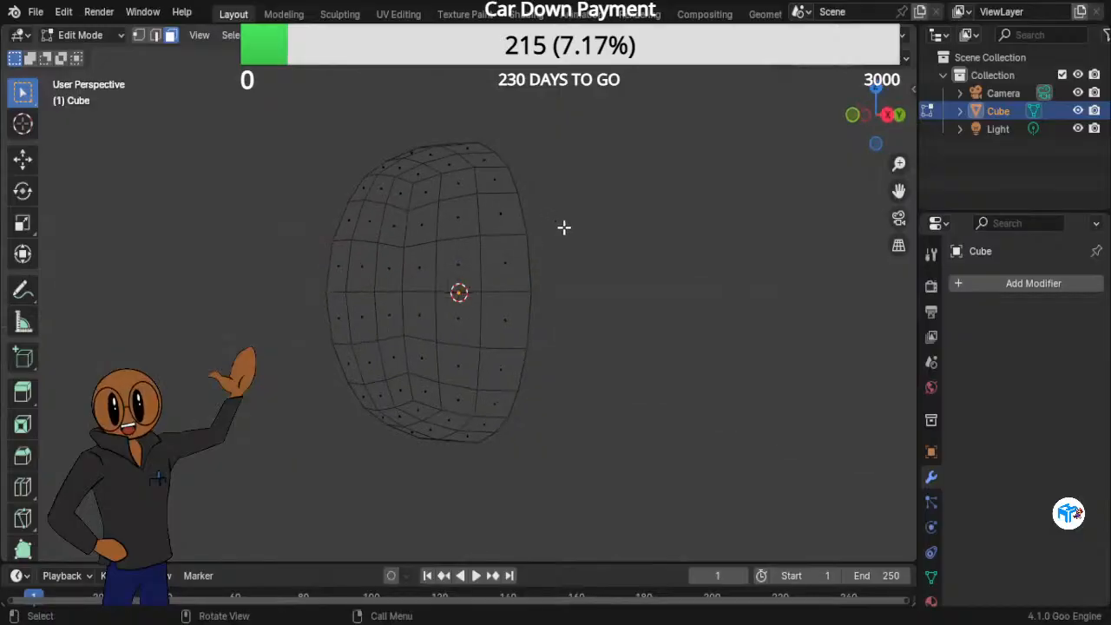
left_click_drag(668, 120, 137, 463)
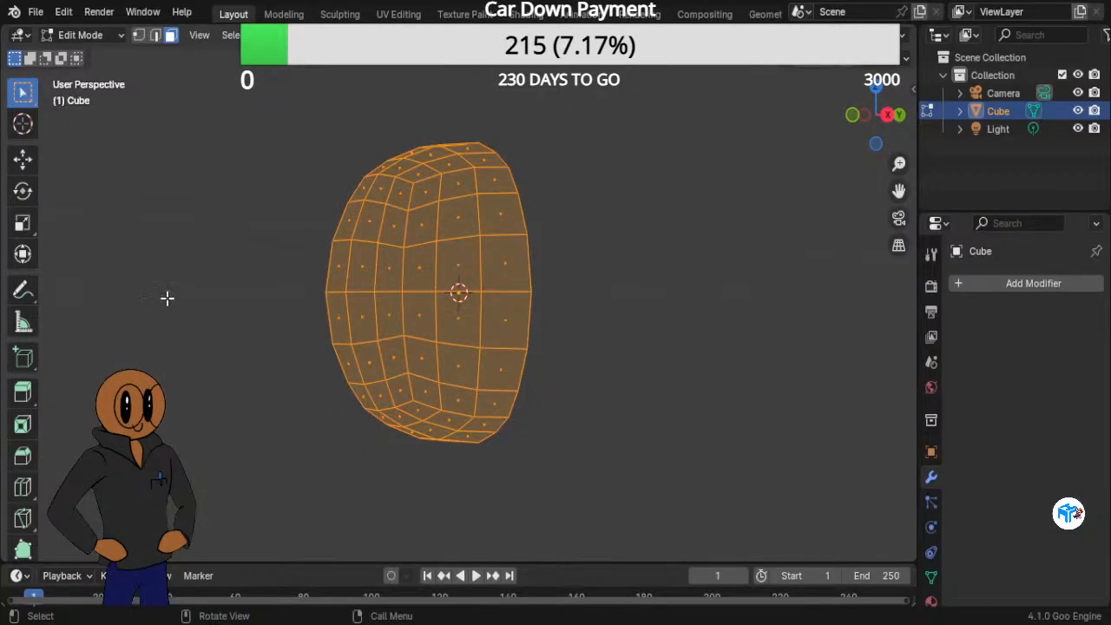
middle_click_drag(168, 298, 344, 320)
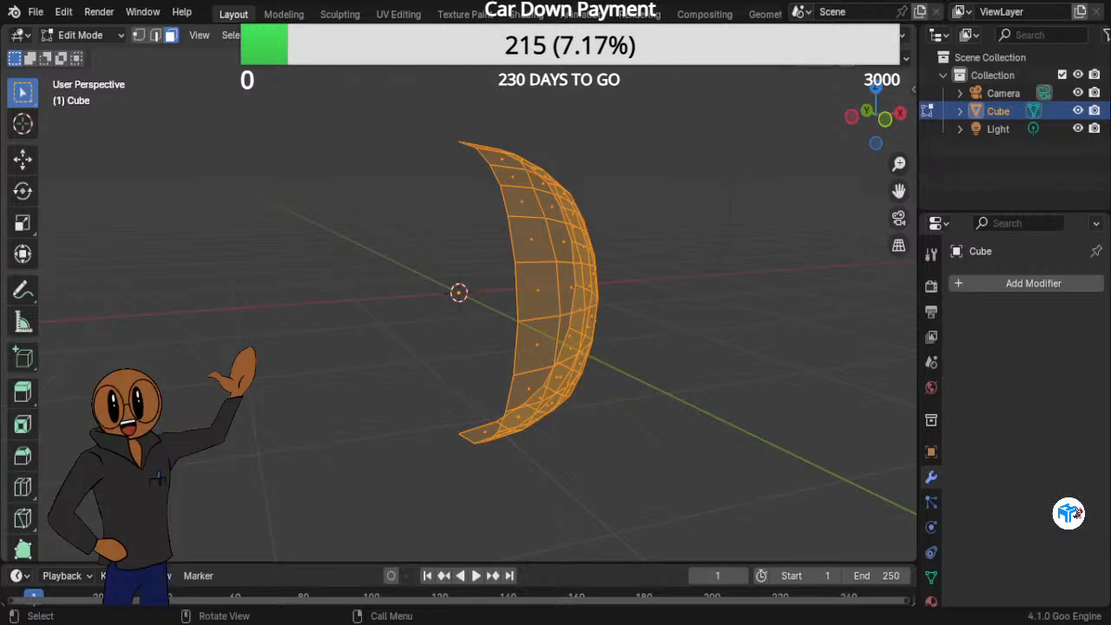
left_click(815, 35)
Step: Add a Mirror modifier to the quarter sphere with the X axis active
middle_click_drag(789, 245, 724, 232)
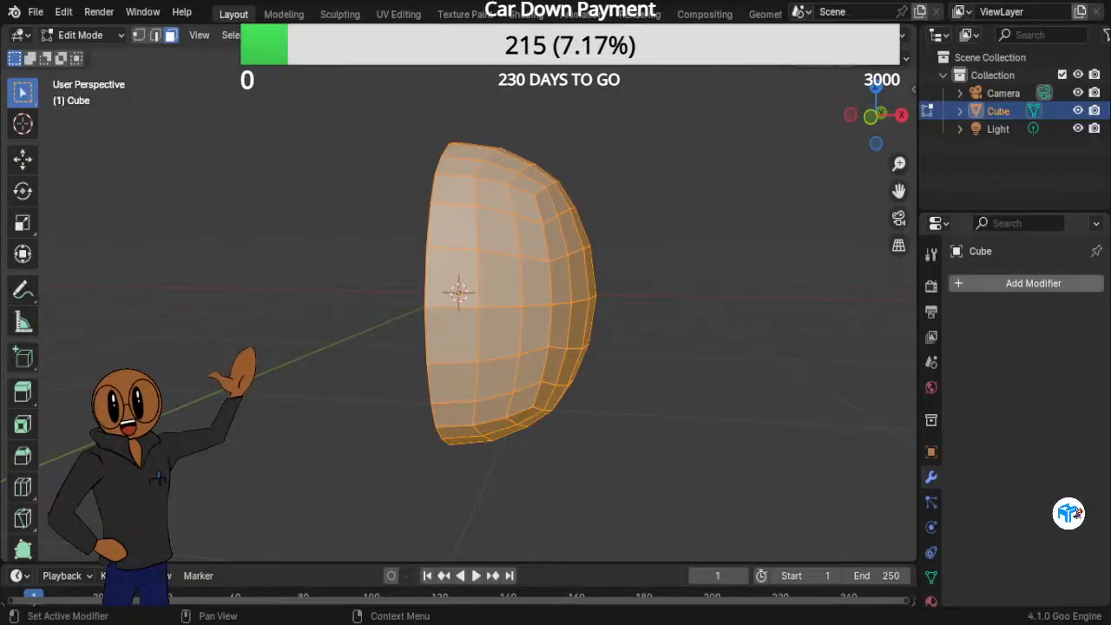
left_click(983, 284)
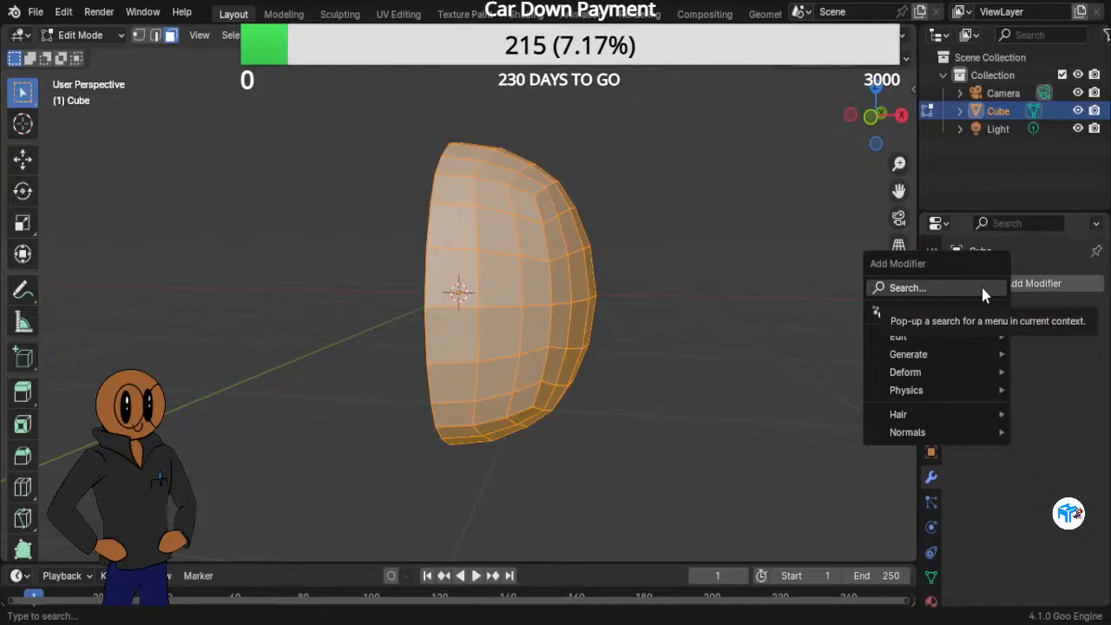
type("m")
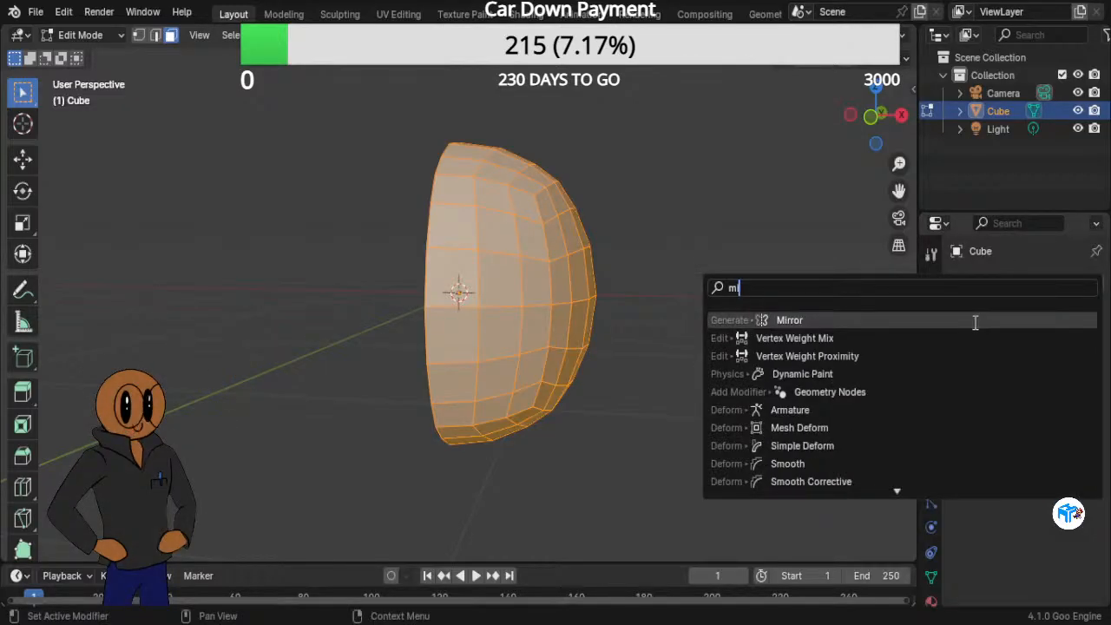
left_click(976, 320)
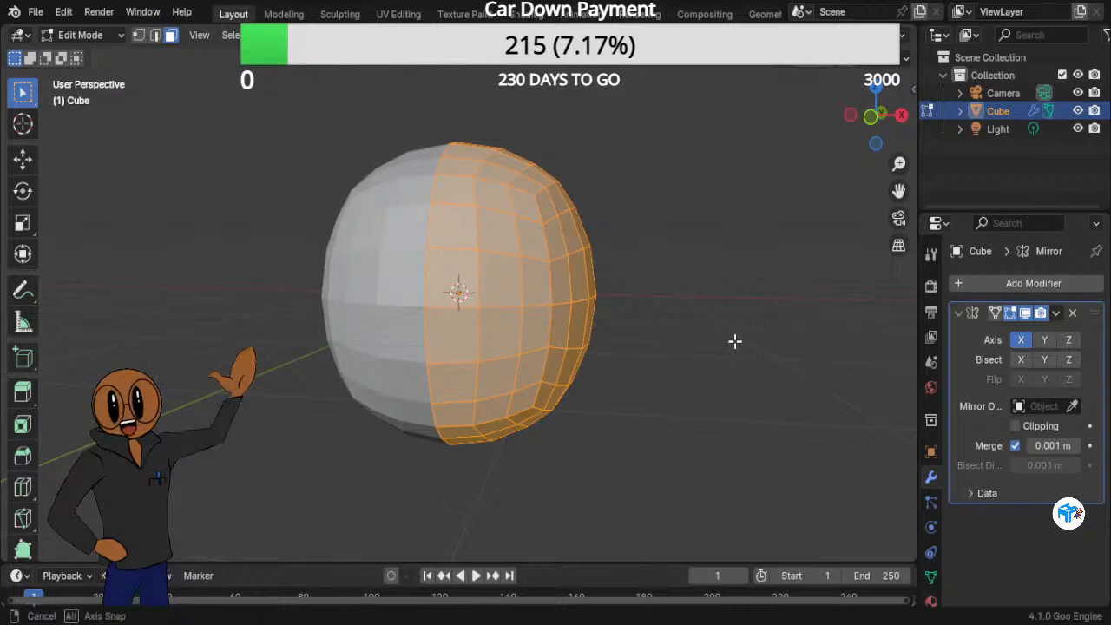
middle_click_drag(734, 341, 707, 350)
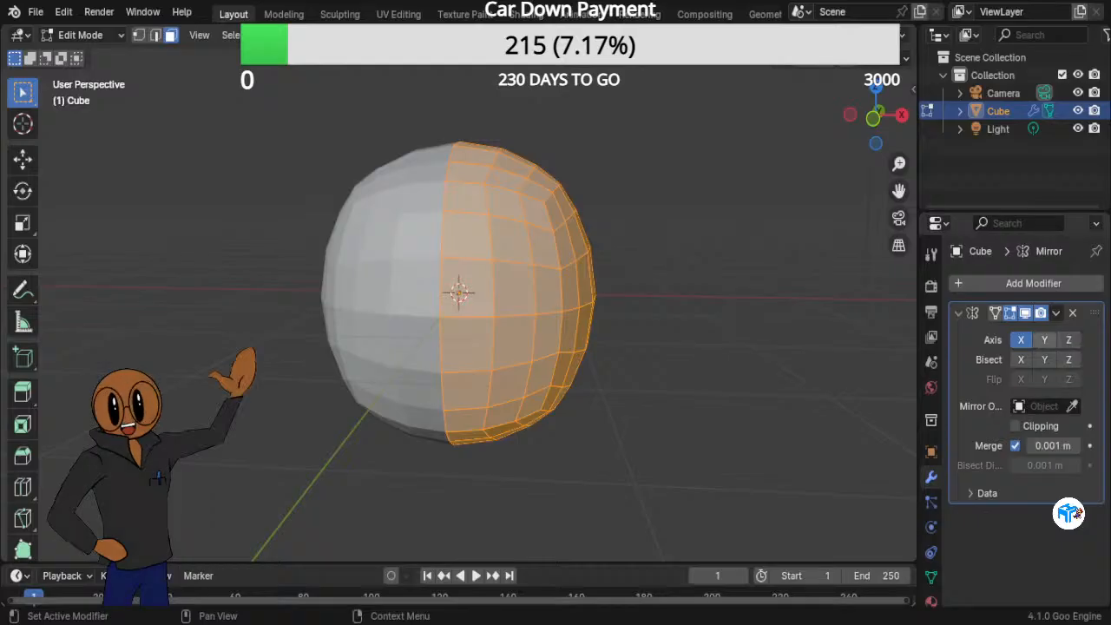
Step: Extend the mirror to the Y axis as well and enable Clipping in the Mirror modifier
left_click(1044, 340)
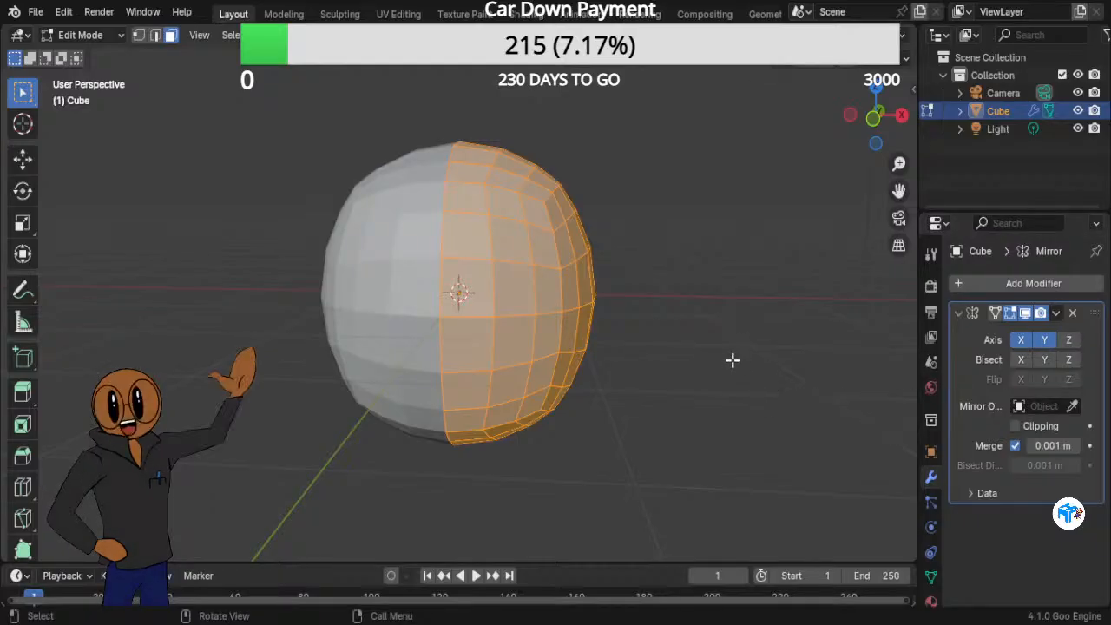
middle_click_drag(733, 360, 637, 367)
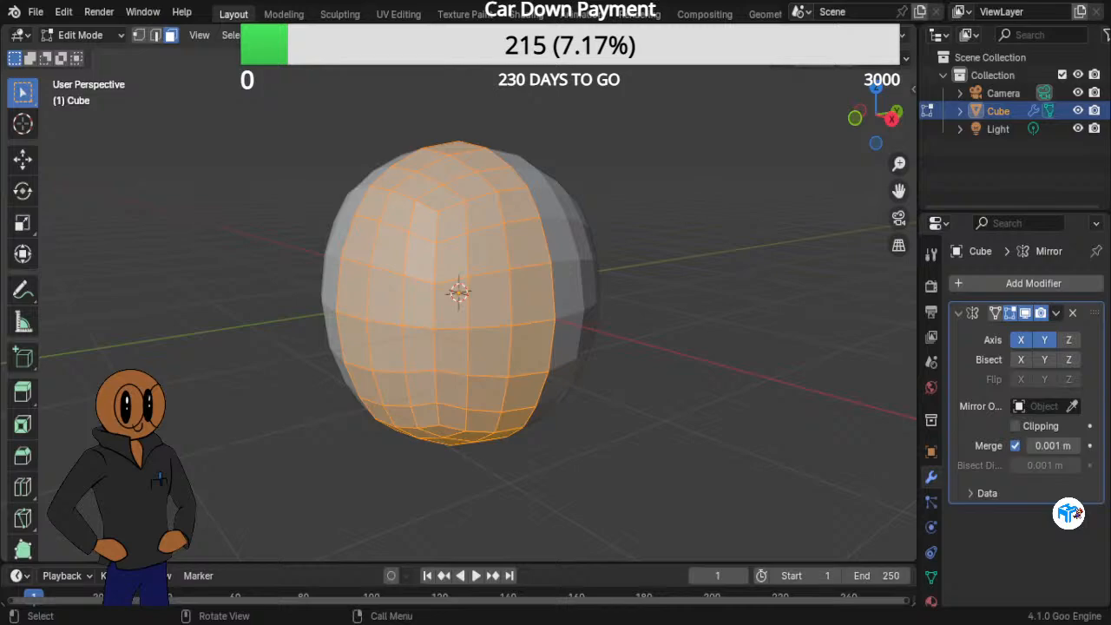
left_click(1015, 425)
Step: Switch to edge selection mode and deselect the whole quarter mesh
left_click(155, 35)
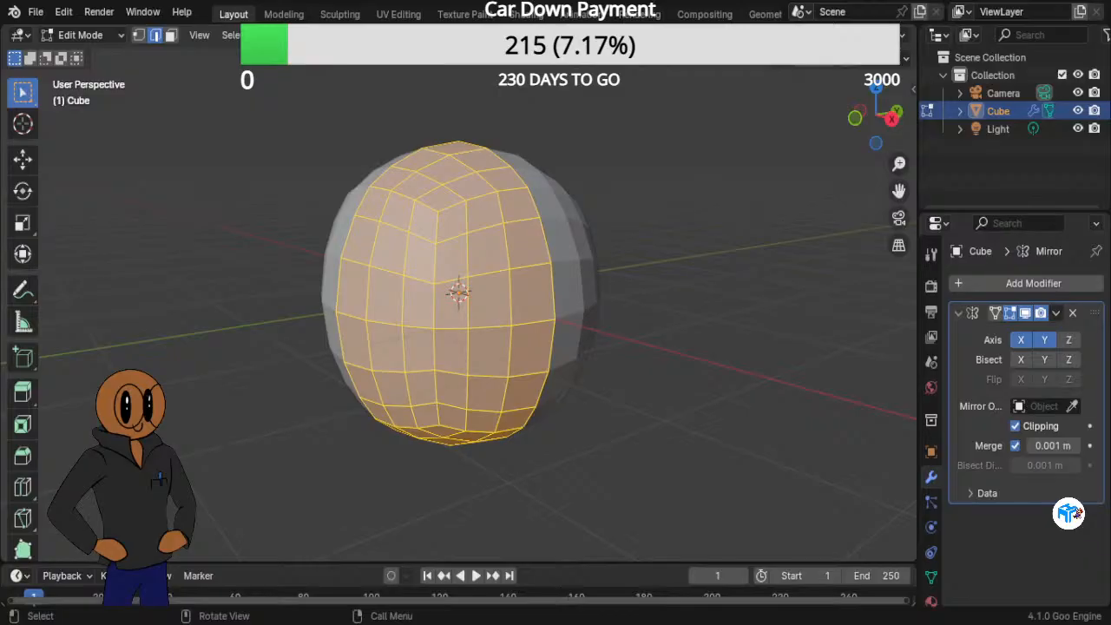
left_click(602, 458)
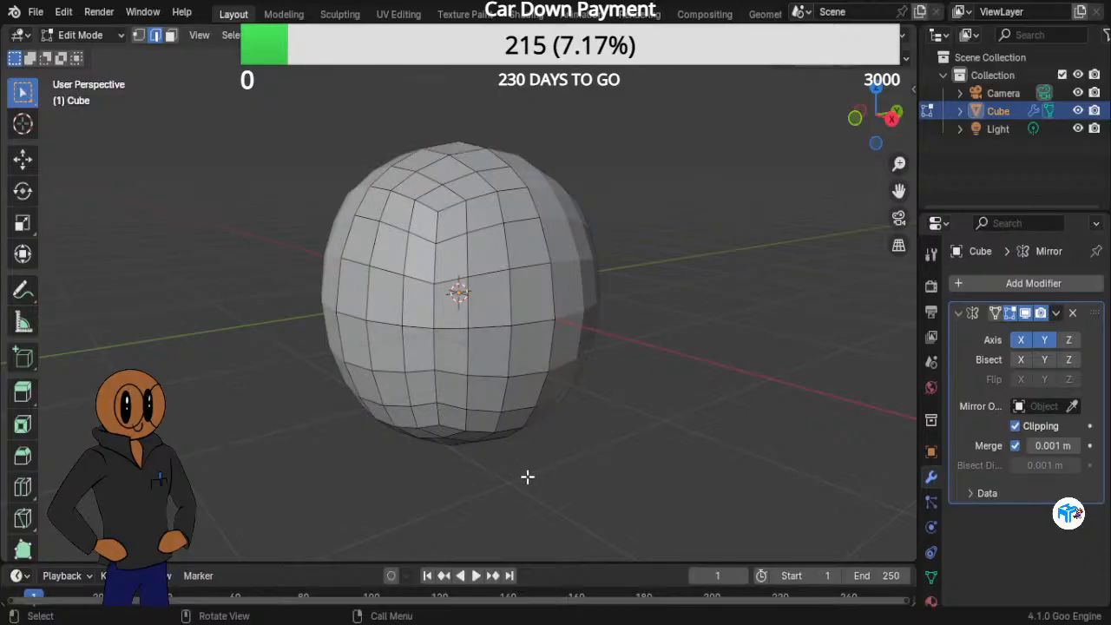
middle_click_drag(527, 476, 701, 352)
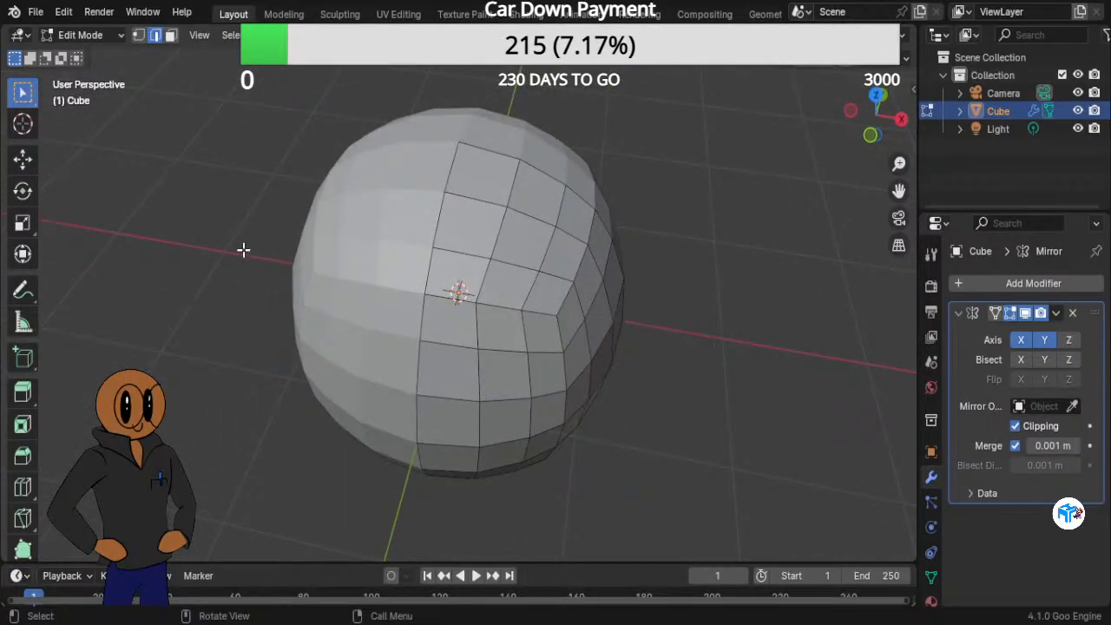
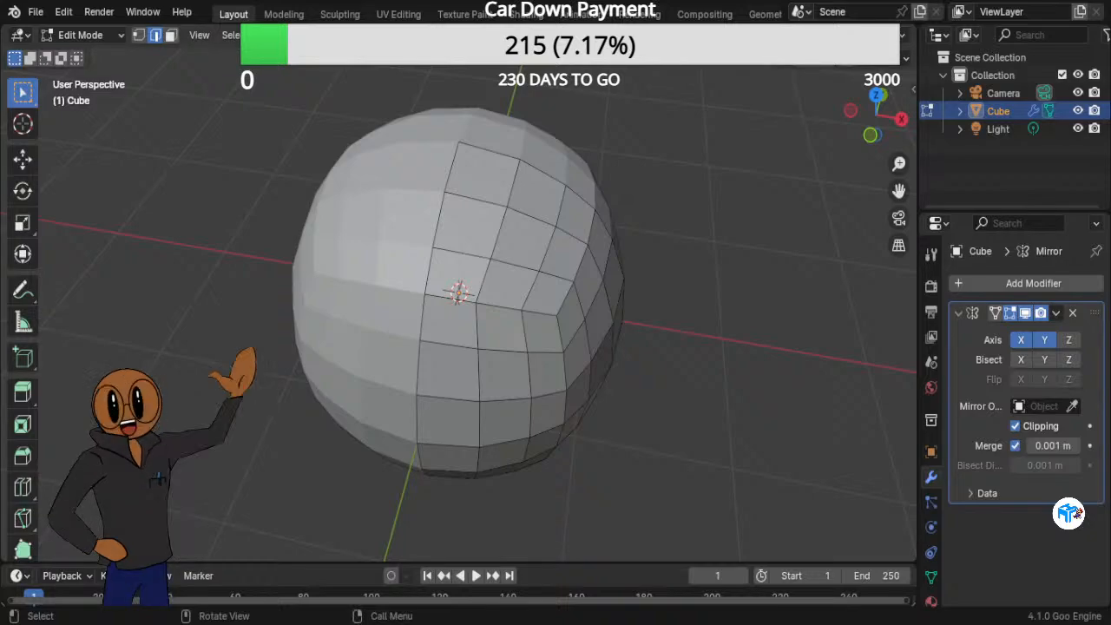
scroll(157, 477, "down", 8)
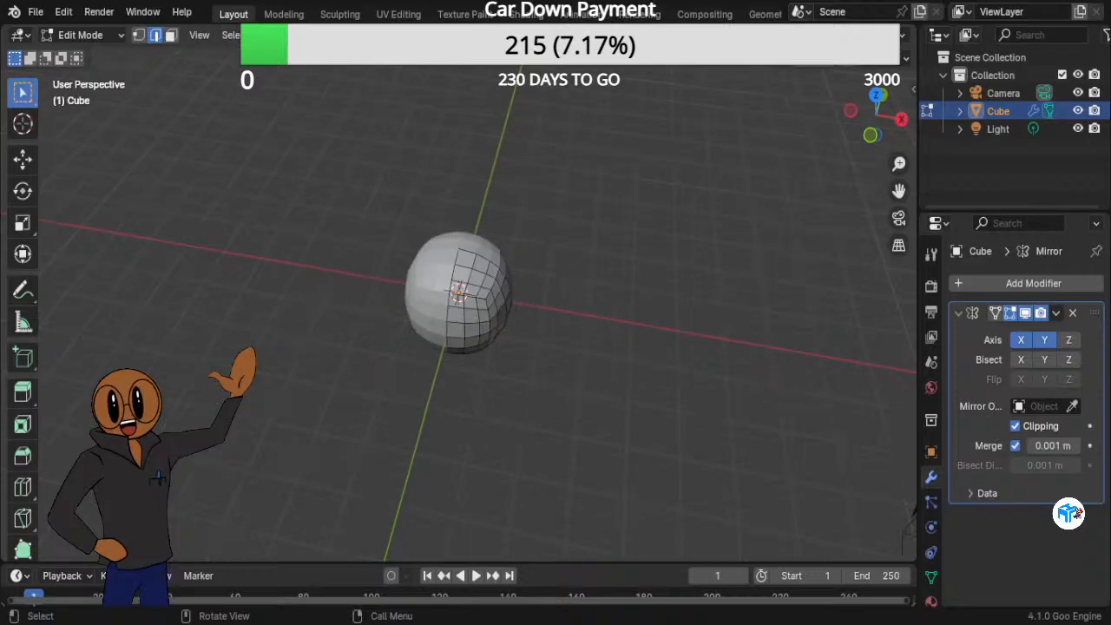
scroll(158, 477, "up", 2)
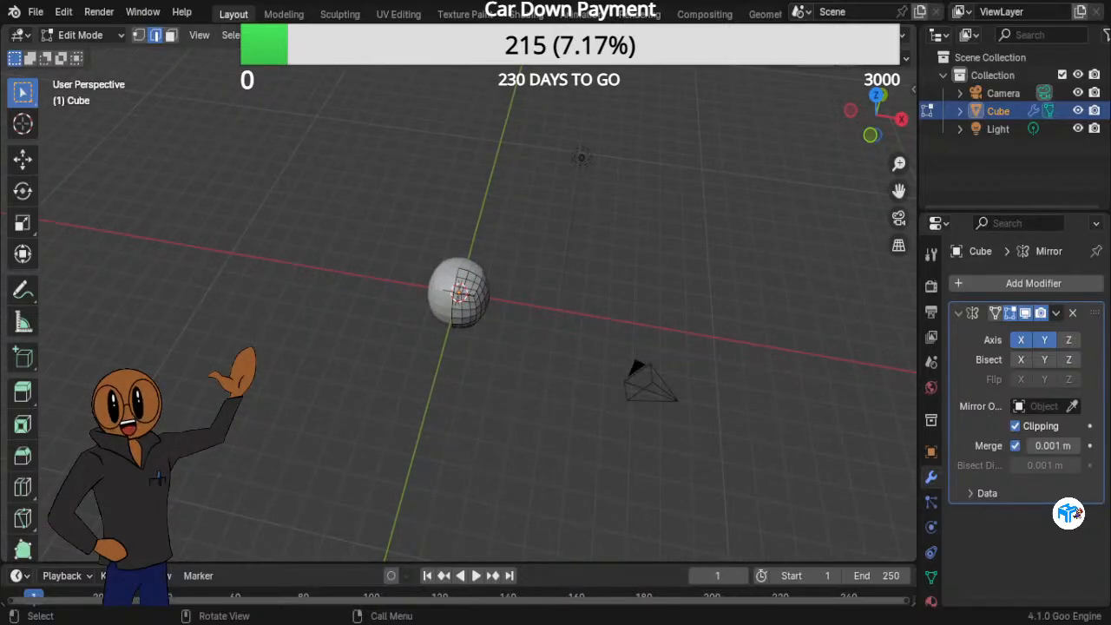
scroll(458, 293, "down", 2)
scroll(458, 293, "up", 3)
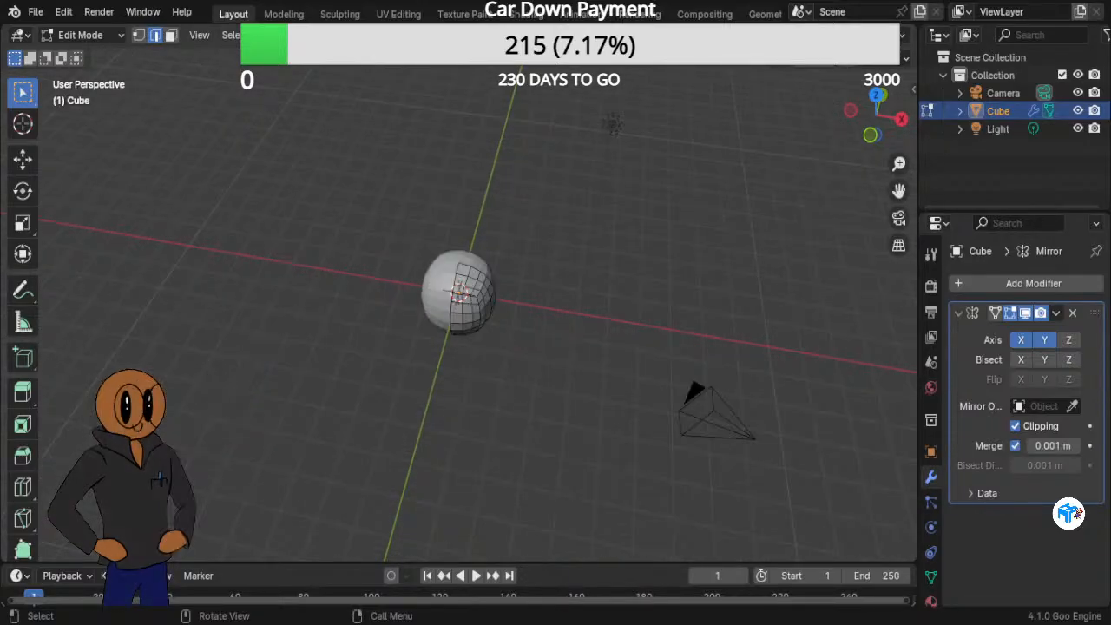
middle_click_drag(482, 337, 543, 275)
scroll(543, 275, "down", 3)
scroll(543, 275, "down", 4)
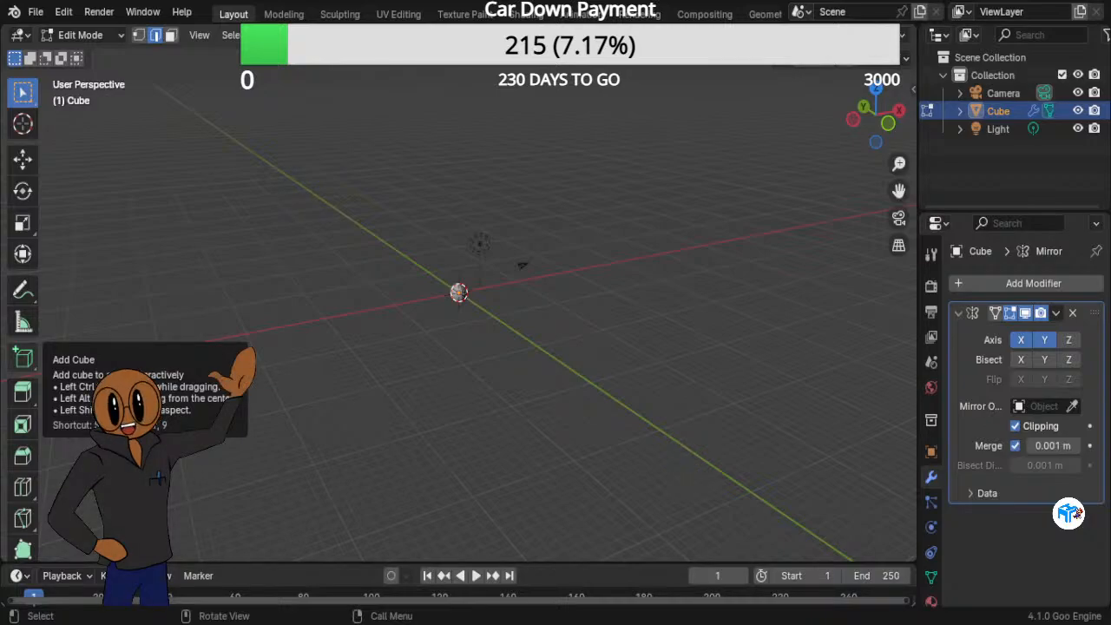
scroll(459, 293, "up", 12)
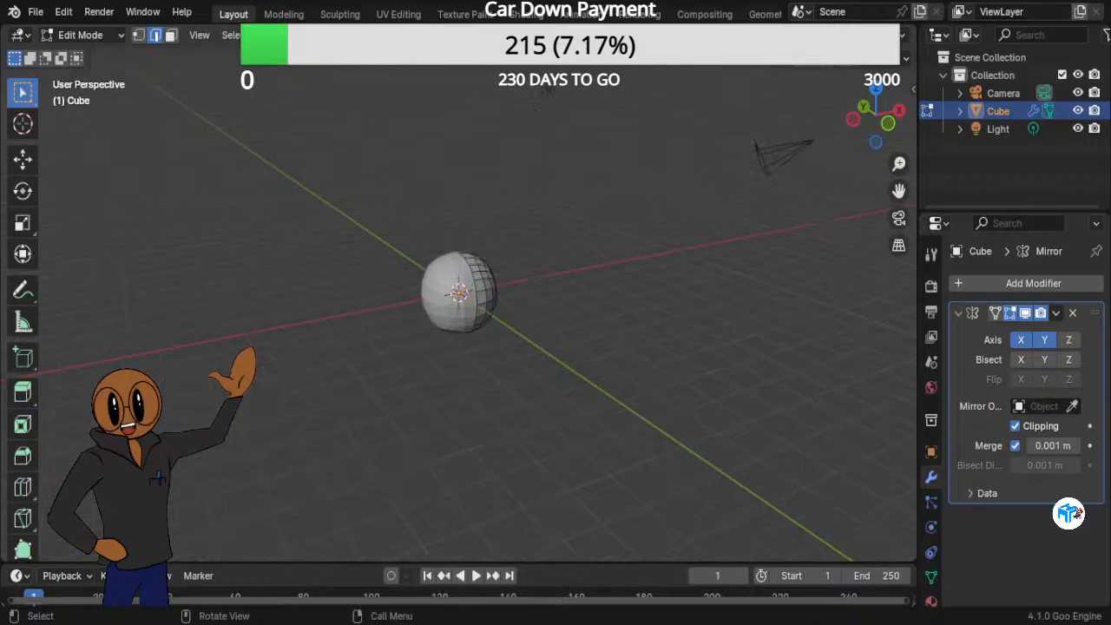
Step: Select the three edges along the upper border of the sphere's negative Y side, from the mirror boundary to the corner
middle_click_drag(712, 303, 595, 305)
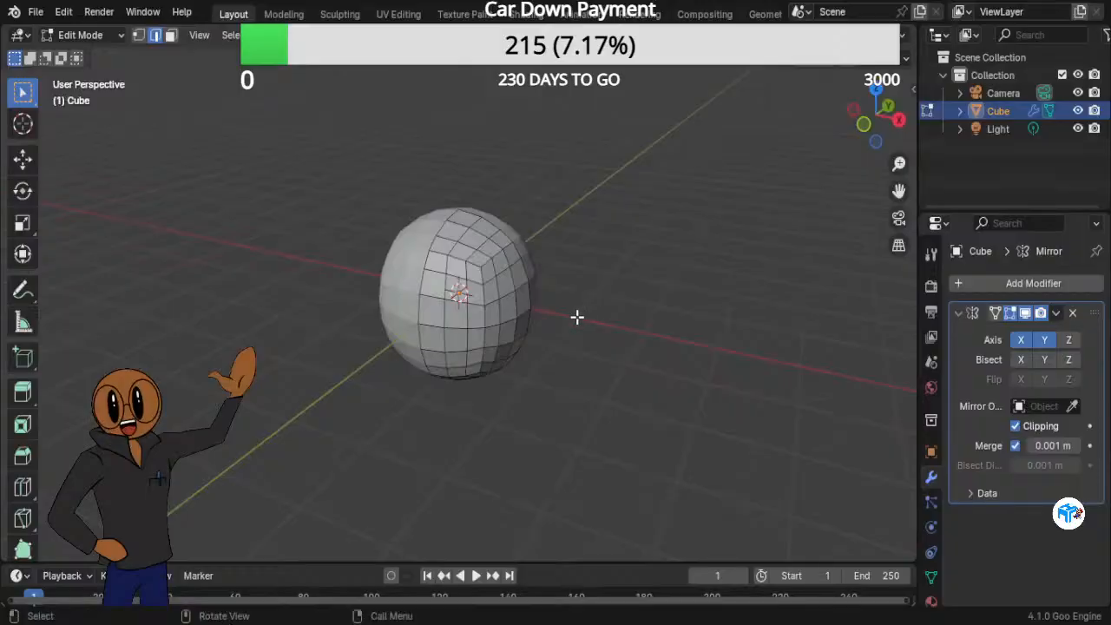
scroll(573, 315, "up", 3)
scroll(577, 450, "up", 2)
scroll(584, 468, "down", 1)
middle_click_drag(585, 470, 616, 445)
scroll(568, 382, "up", 1)
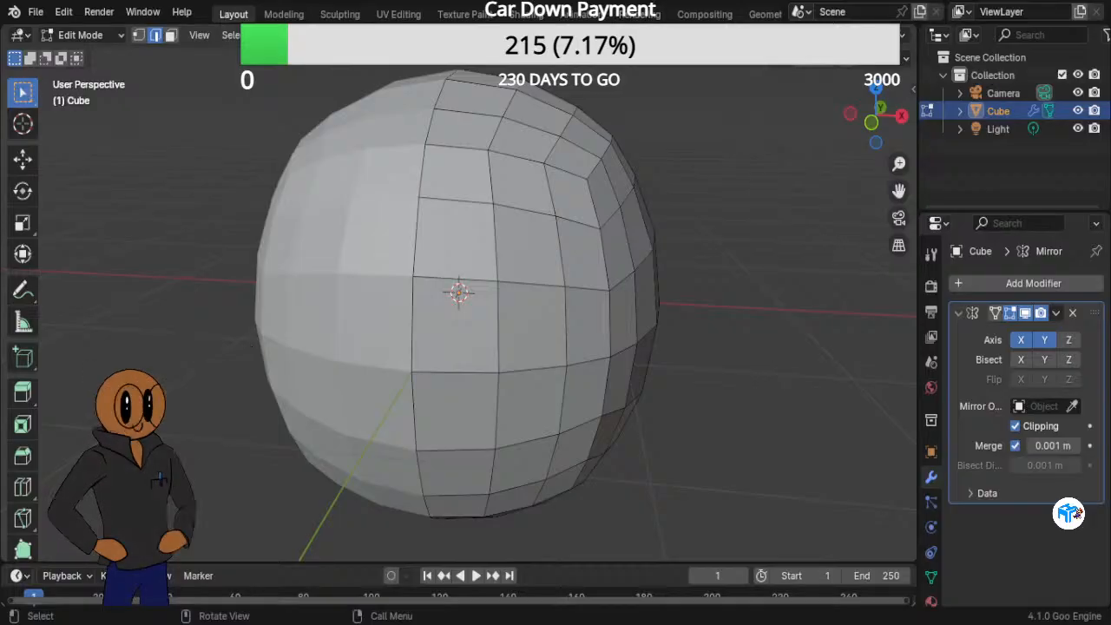
middle_click_drag(657, 130, 660, 153)
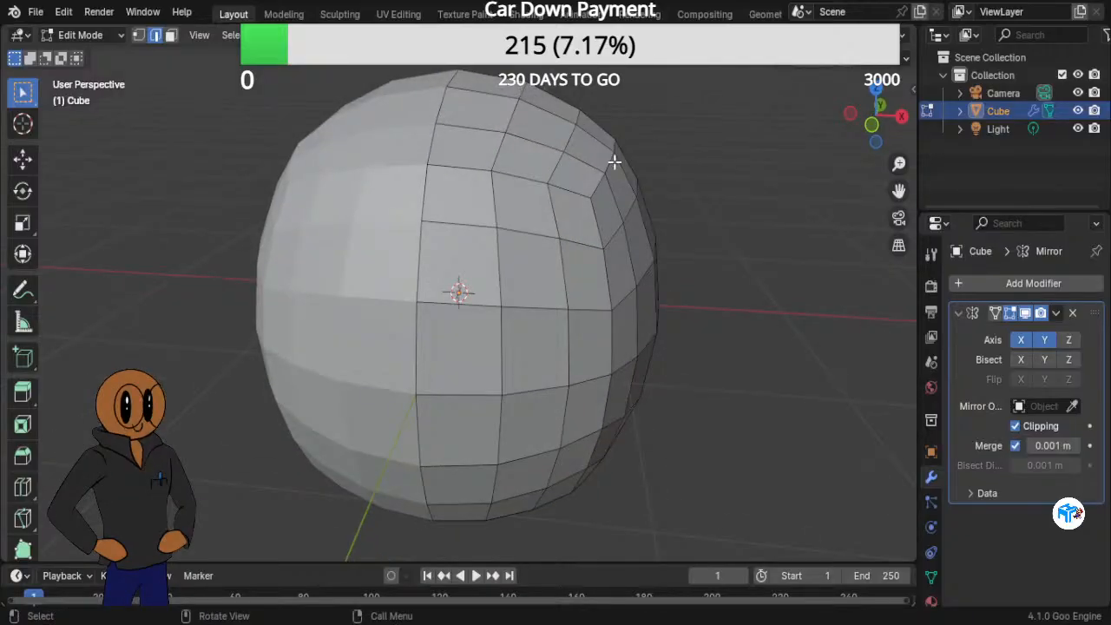
left_click(460, 174)
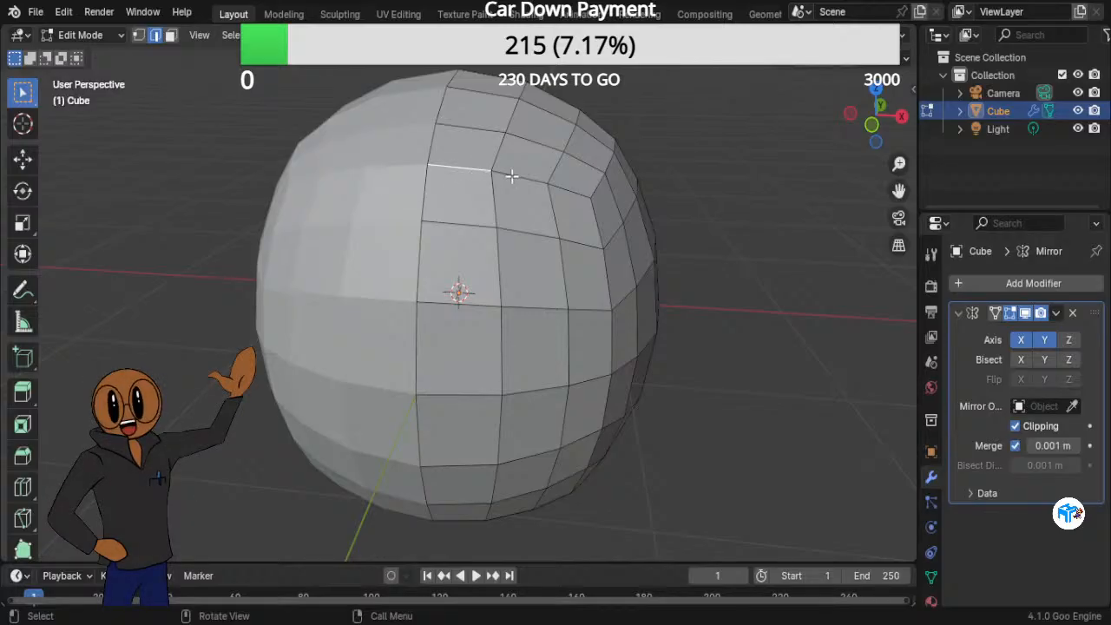
key("shift")
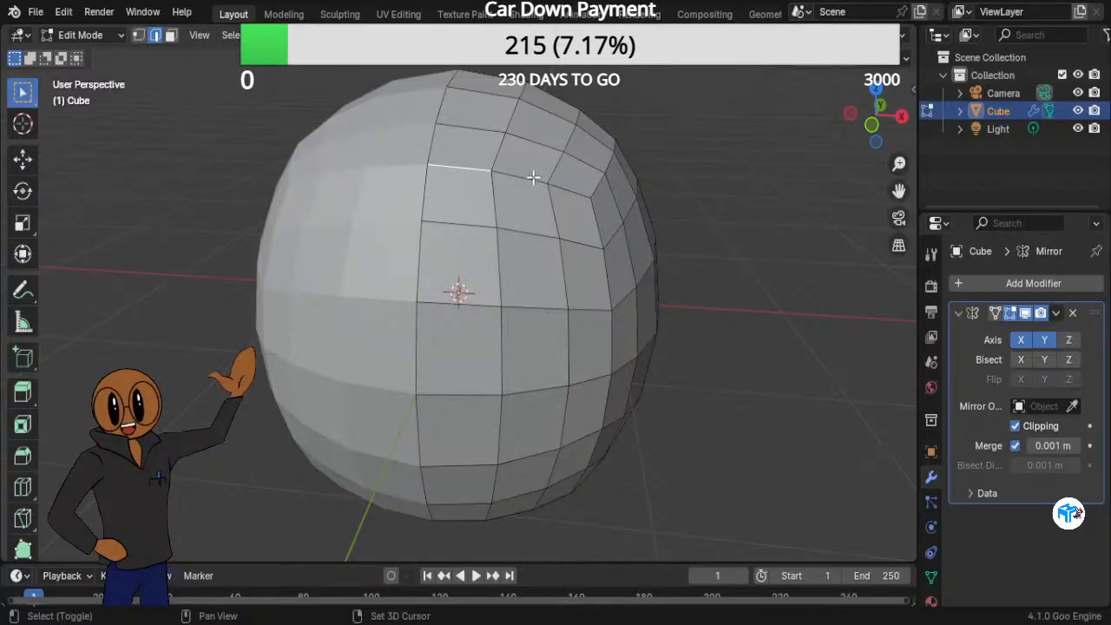
left_click(531, 178, "shift")
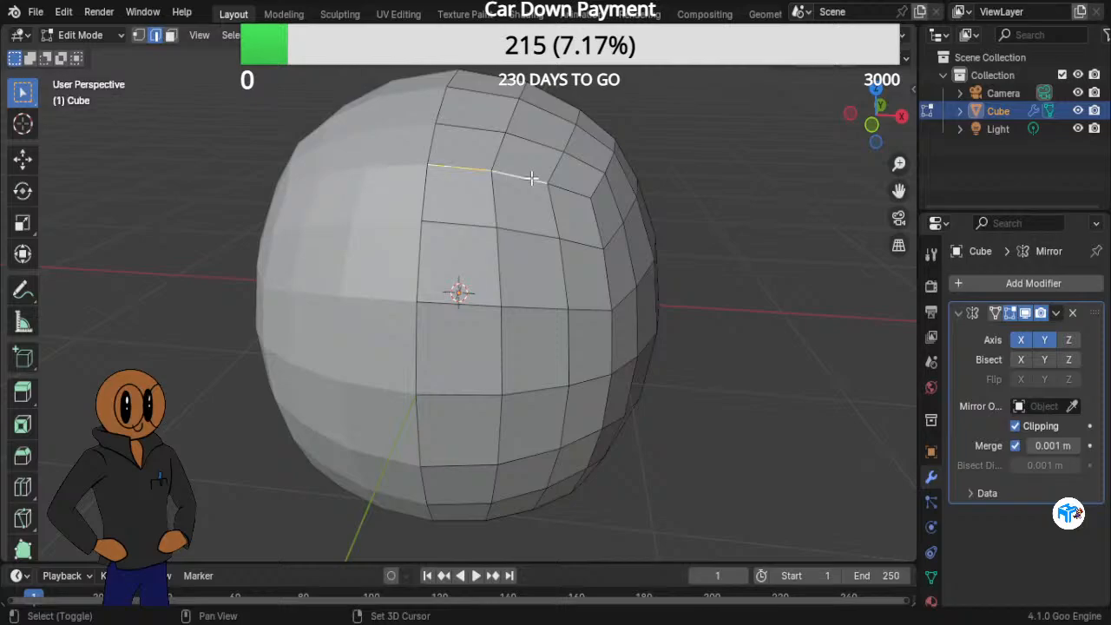
middle_click_drag(697, 275, 559, 188)
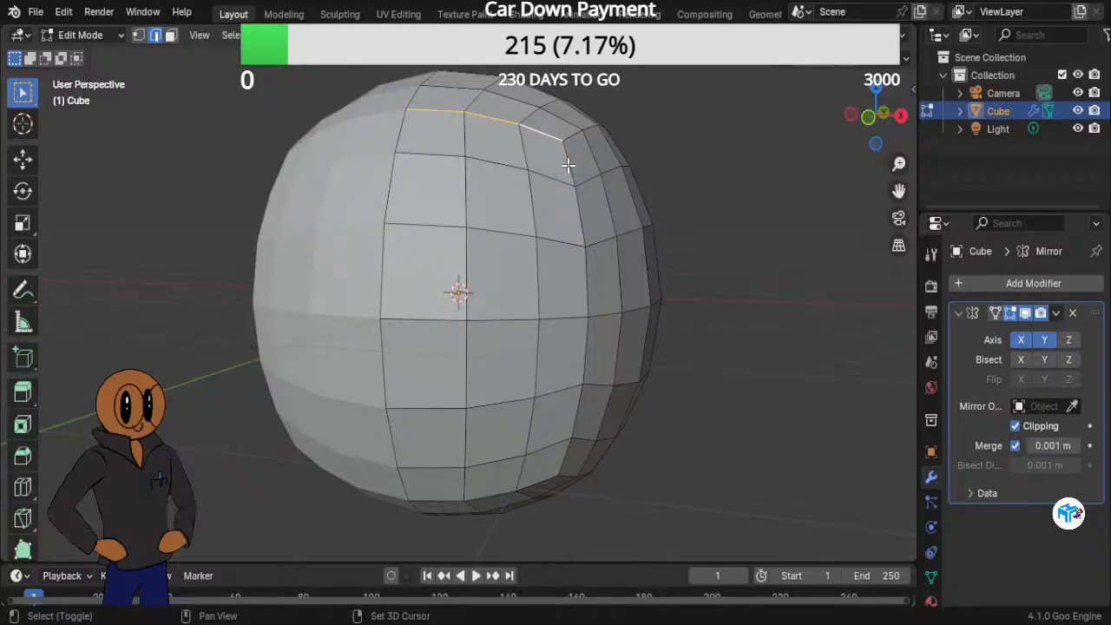
Step: Extend the edge selection down the vertical corner line between the sphere's negative Y and positive X sides
left_click(565, 167, "shift")
left_click(580, 220, "shift")
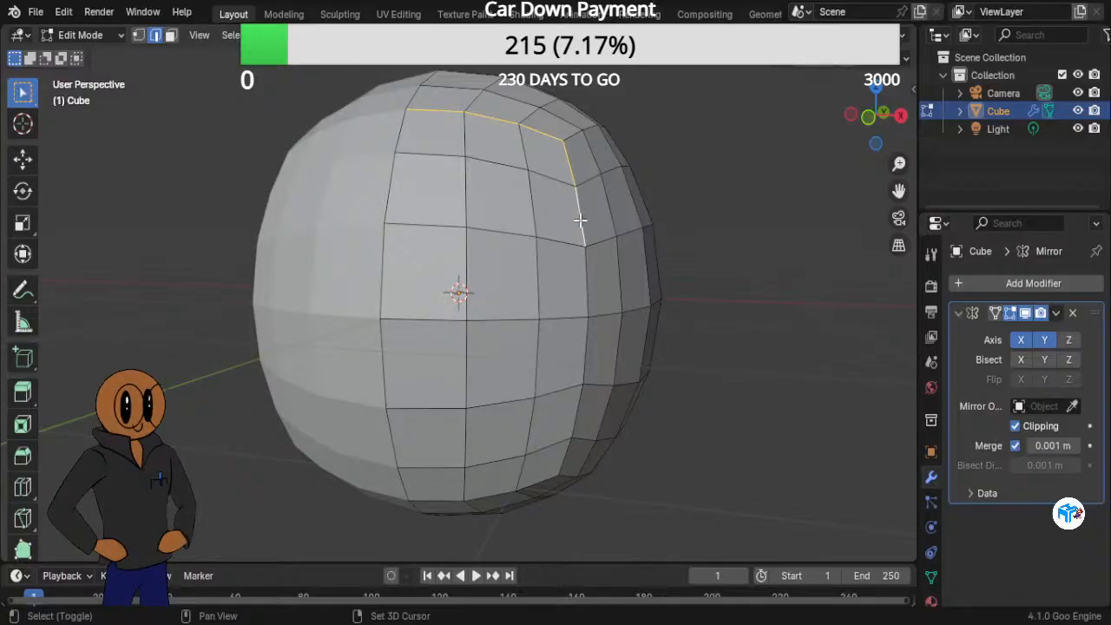
left_click(587, 287, "shift")
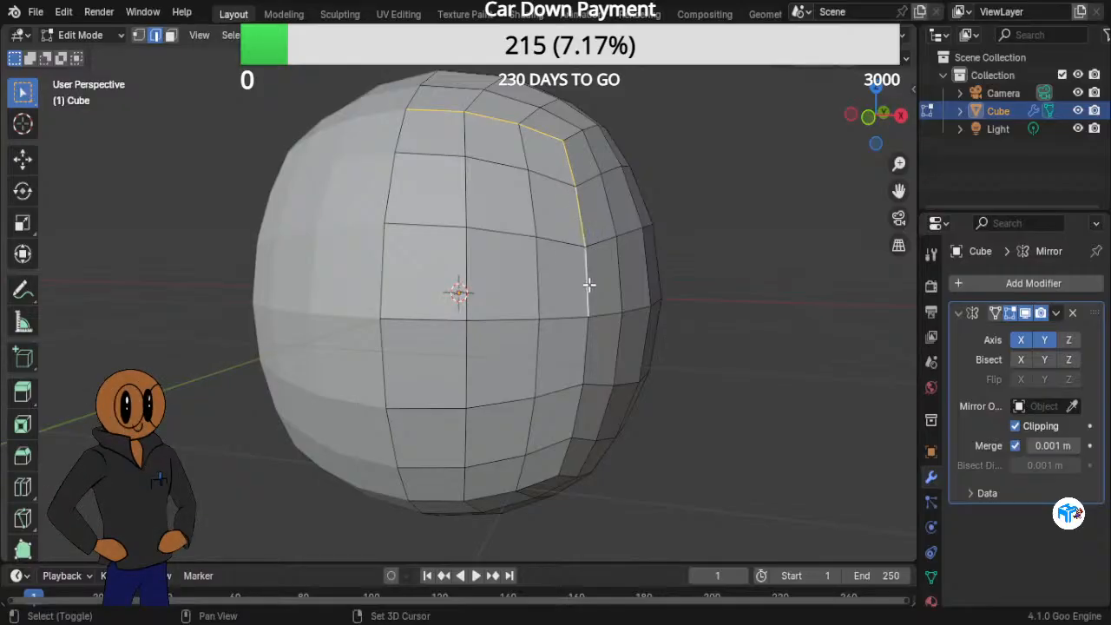
left_click(586, 351, "shift")
left_click(577, 414, "shift")
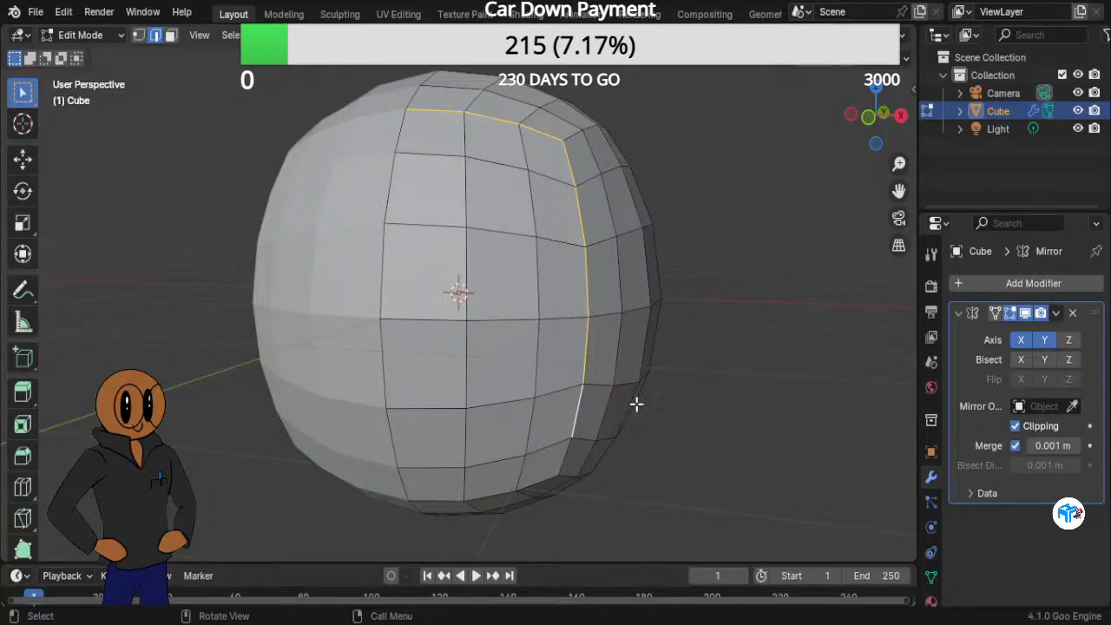
Step: Add the three edges along the lower border of the positive X side, from the bottom corner to the mirror boundary
middle_click_drag(634, 402, 669, 327)
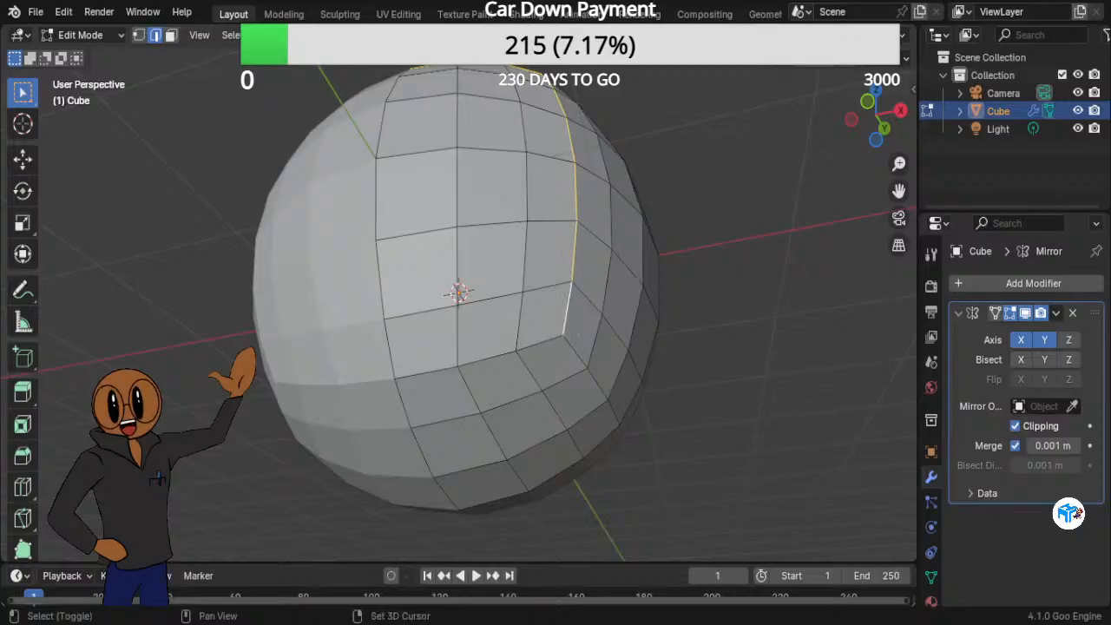
middle_click_drag(676, 379, 593, 361)
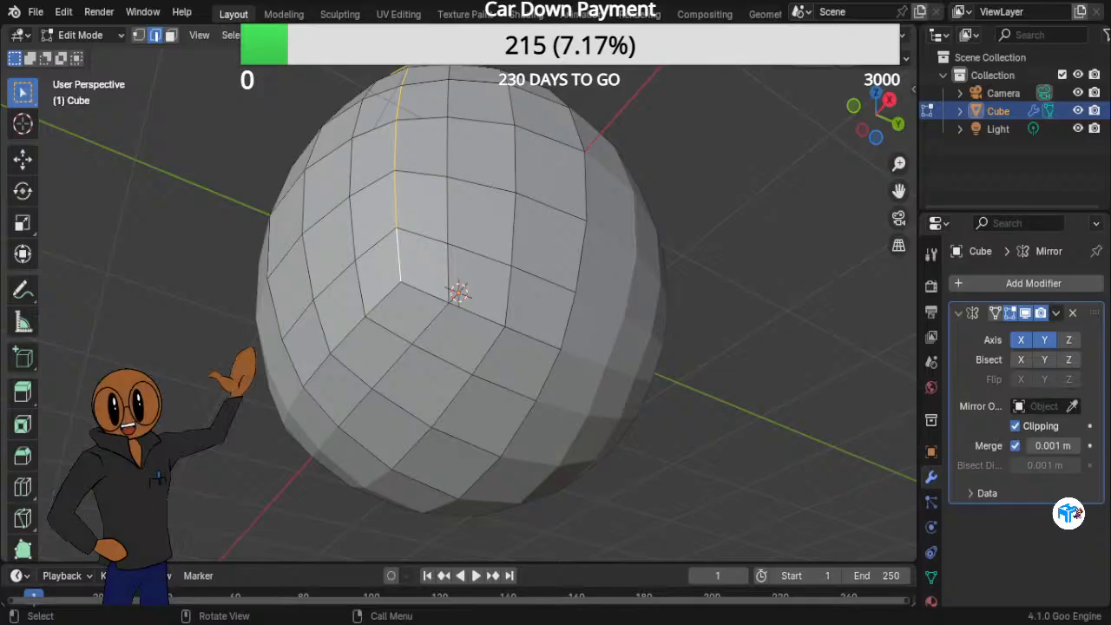
left_click(439, 296, "shift")
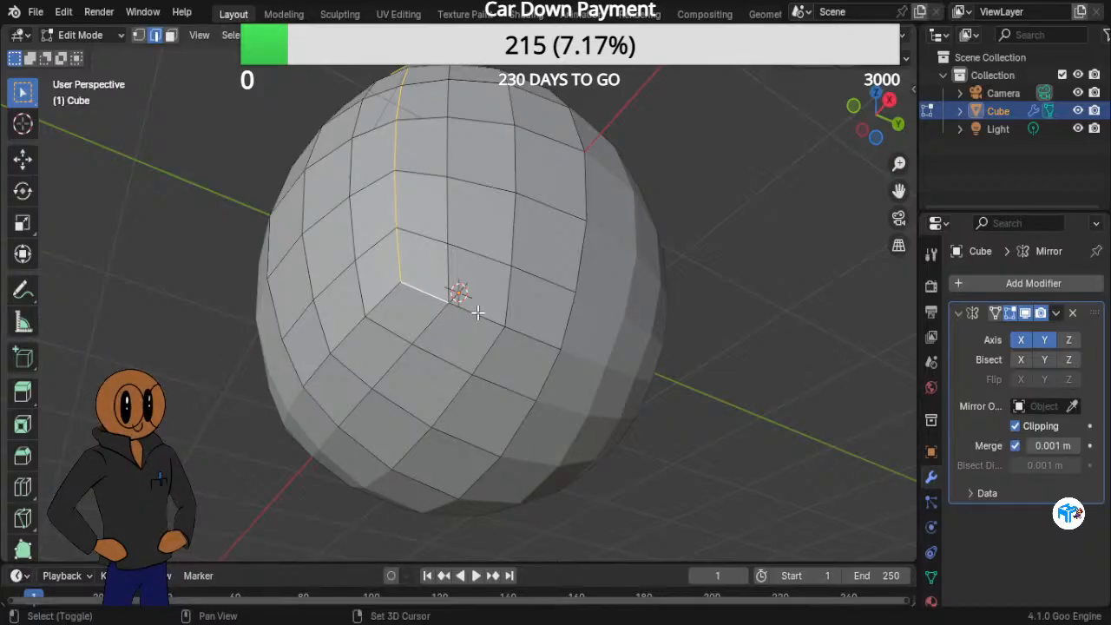
left_click(478, 312, "shift")
left_click(535, 338, "shift")
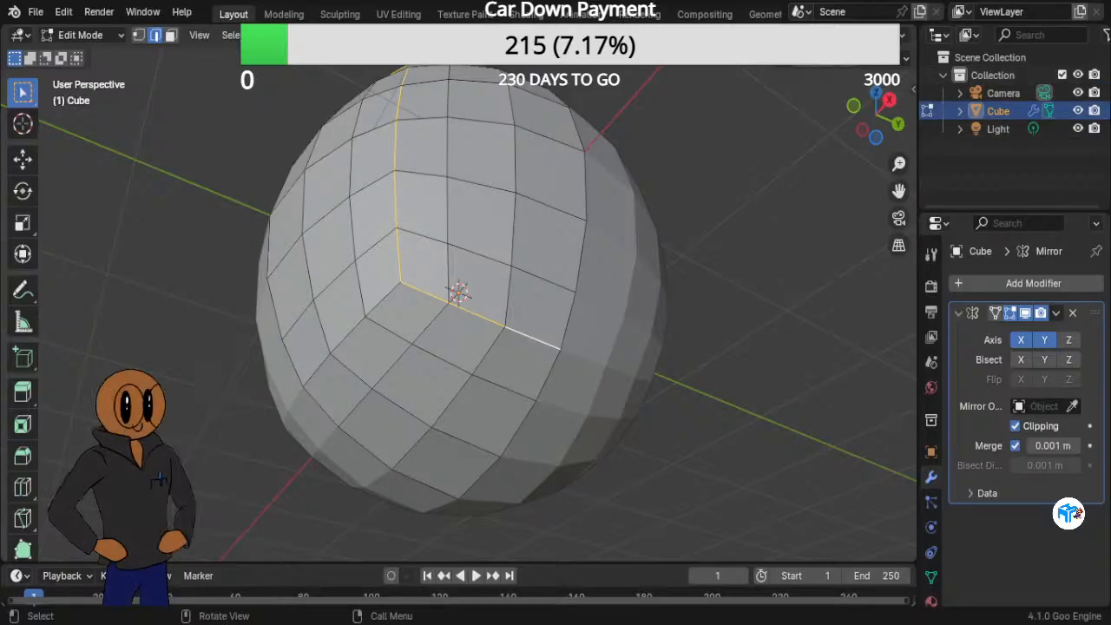
Step: Examine the selected edge path in wireframe shading and return to solid shading
key("shift+z")
mouse_move(556, 213)
middle_mouse_down()
mouse_move(640, 290)
mouse_move(614, 300)
mouse_move(568, 272)
middle_mouse_up()
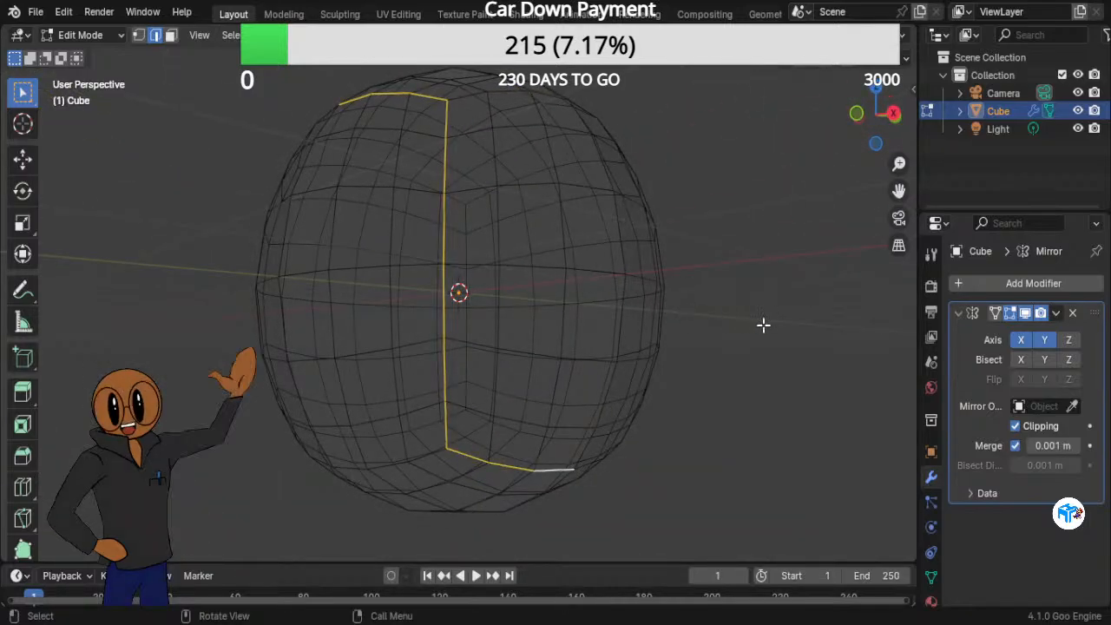
mouse_move(777, 319)
middle_mouse_down()
mouse_move(803, 330)
mouse_move(782, 330)
middle_mouse_up()
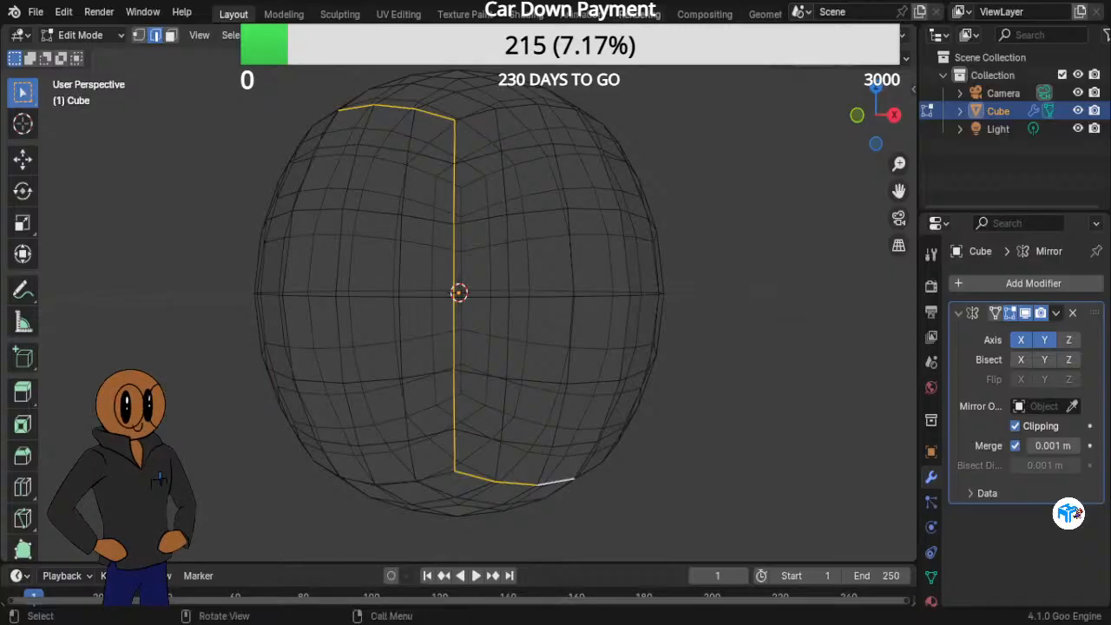
key("shift+z")
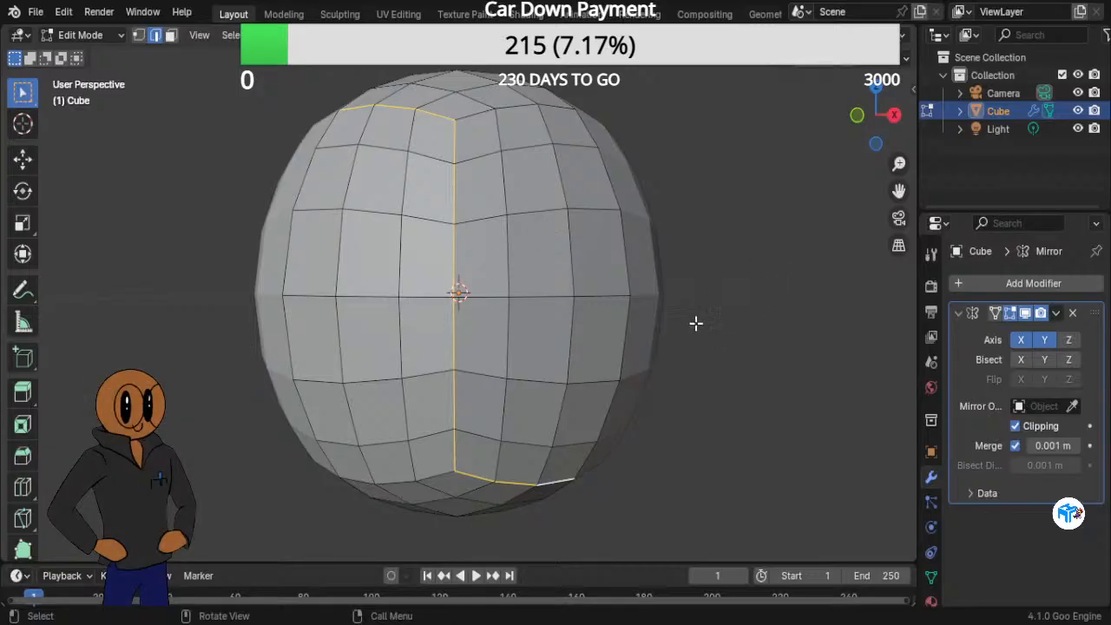
middle_click_drag(686, 322, 702, 282)
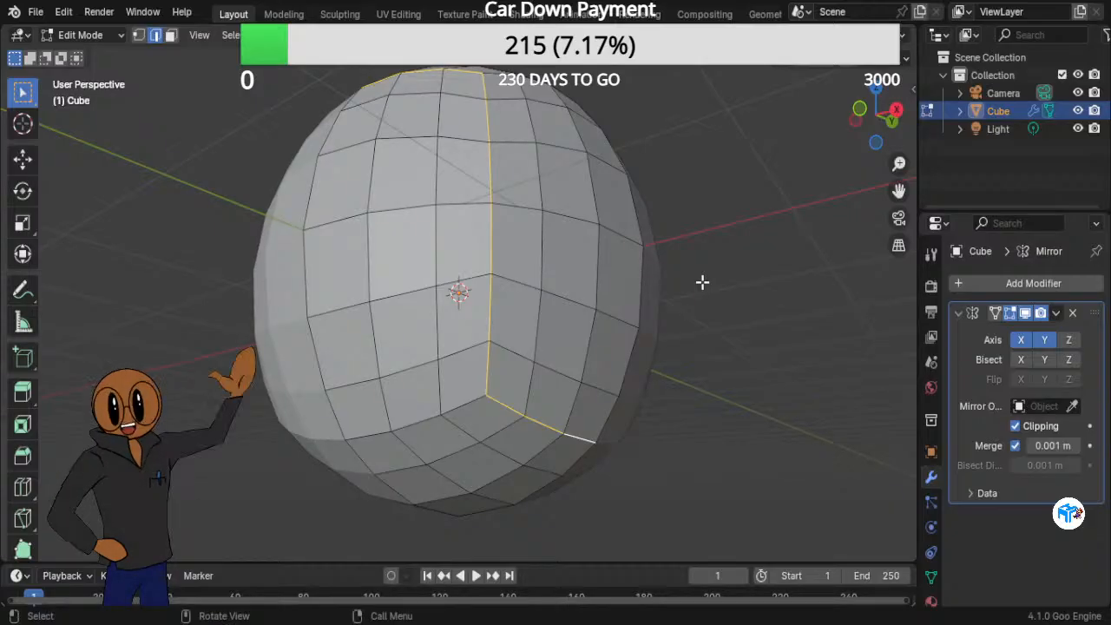
key("ctrl")
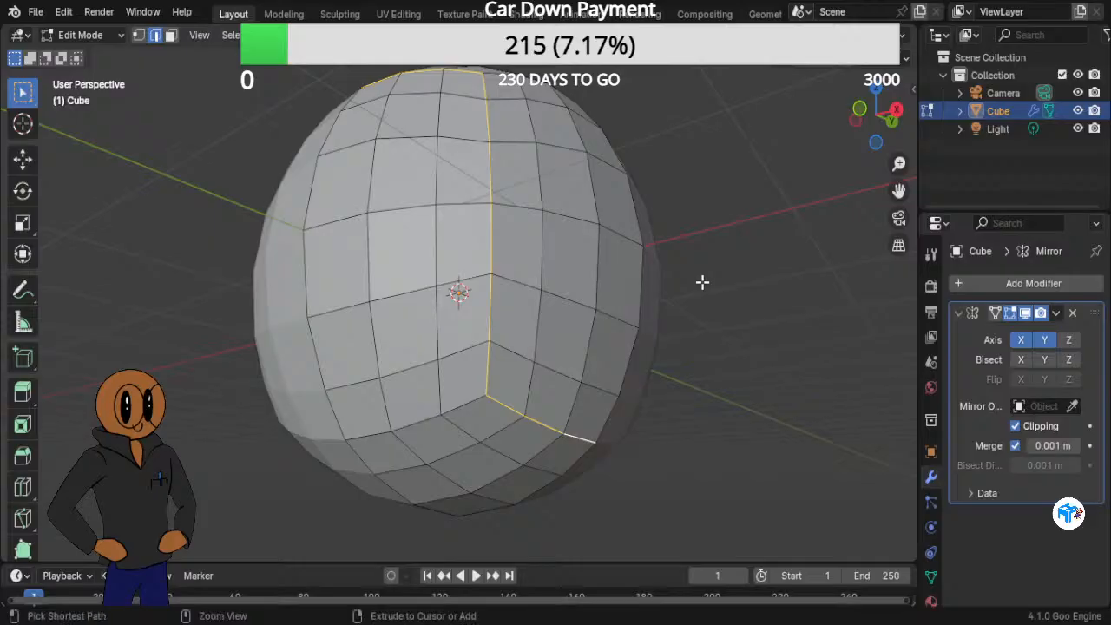
Step: Try a one-segment bevel about 0.07 m wide along the selected edge path
key("ctrl+b")
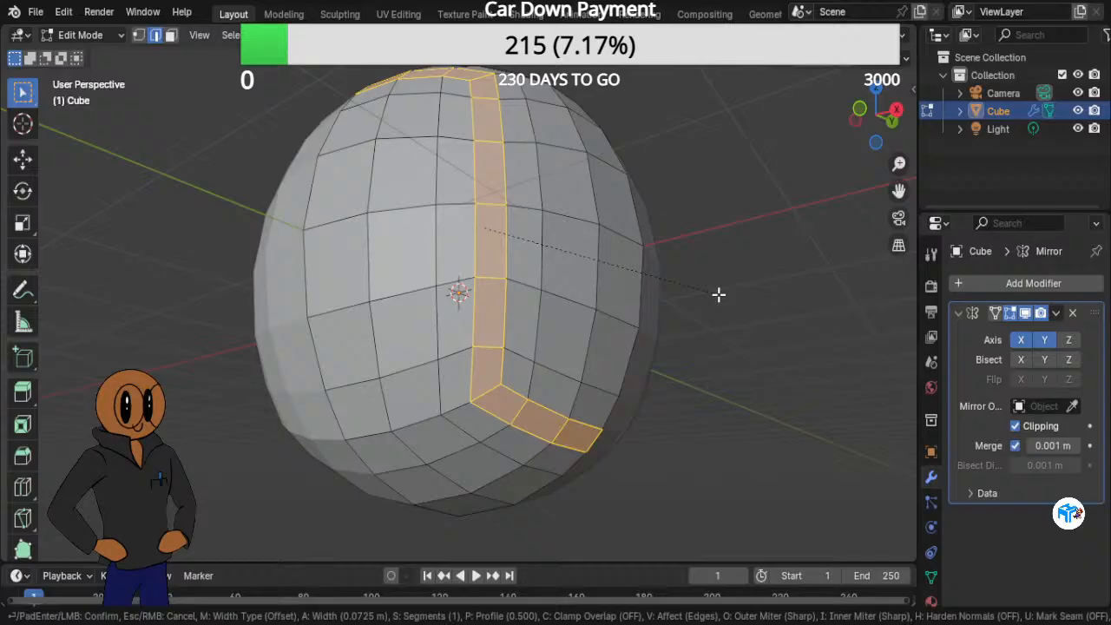
left_click(718, 294)
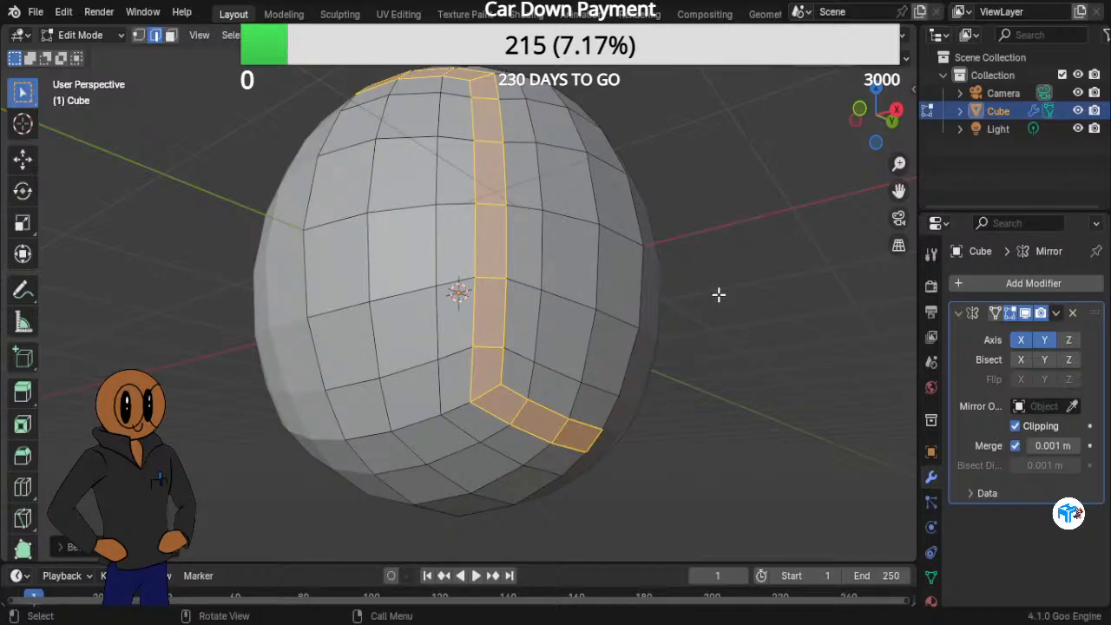
scroll(683, 301, "up", 1)
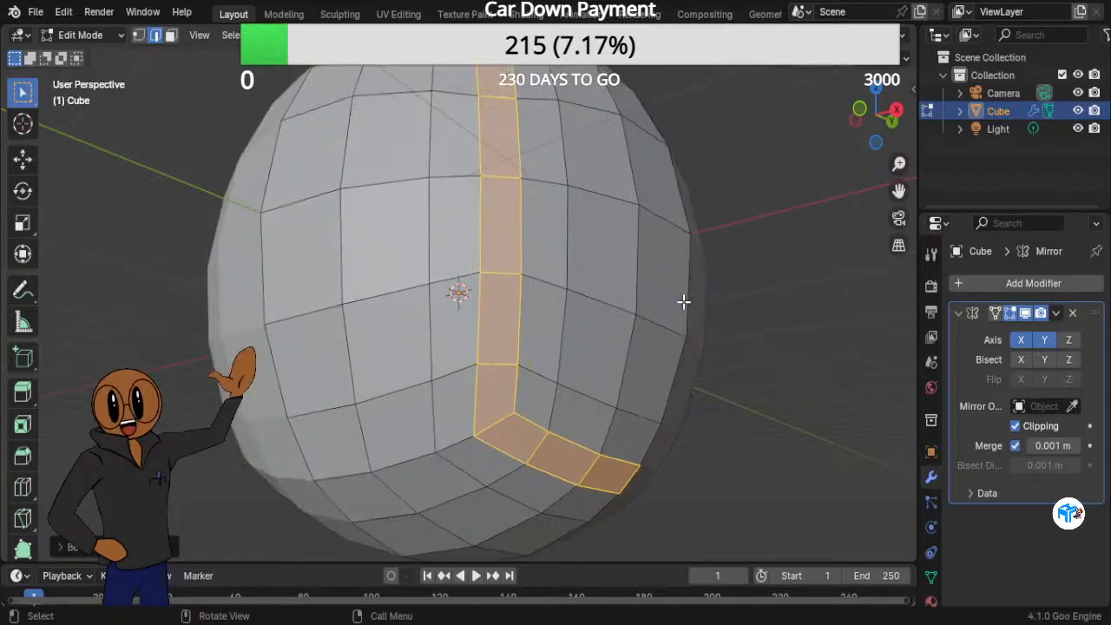
scroll(684, 301, "down", 3)
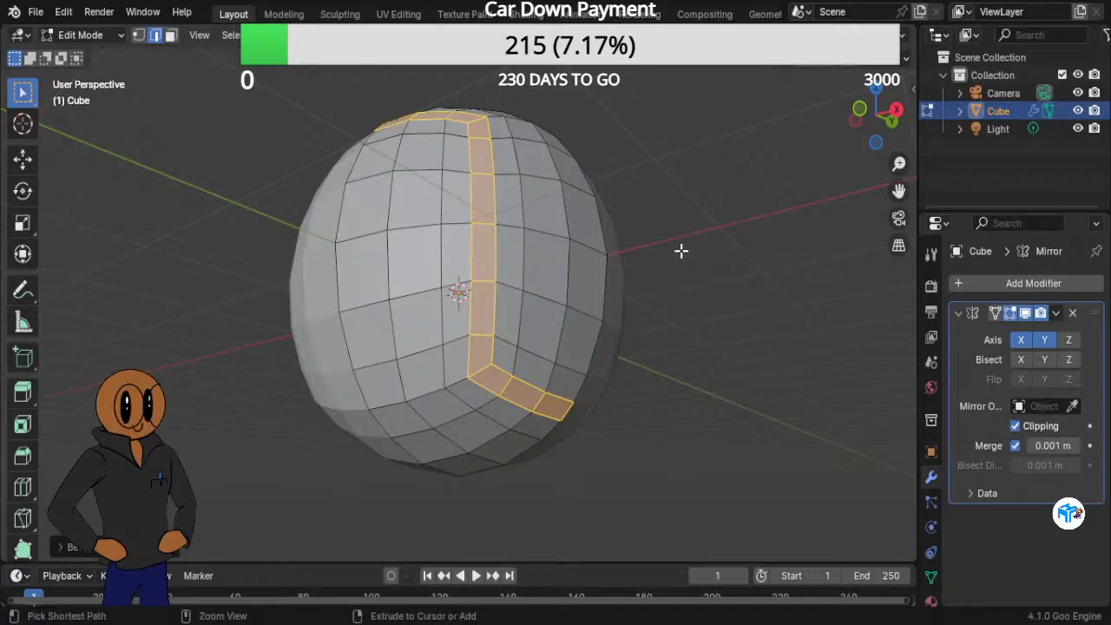
key("ctrl+z")
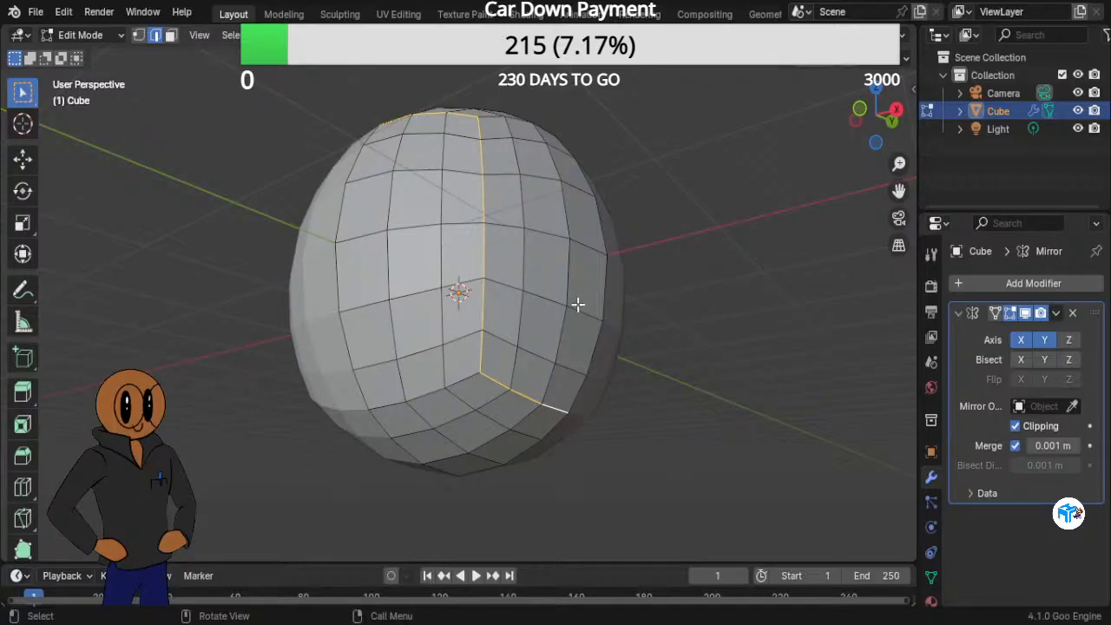
key("ctrl+b")
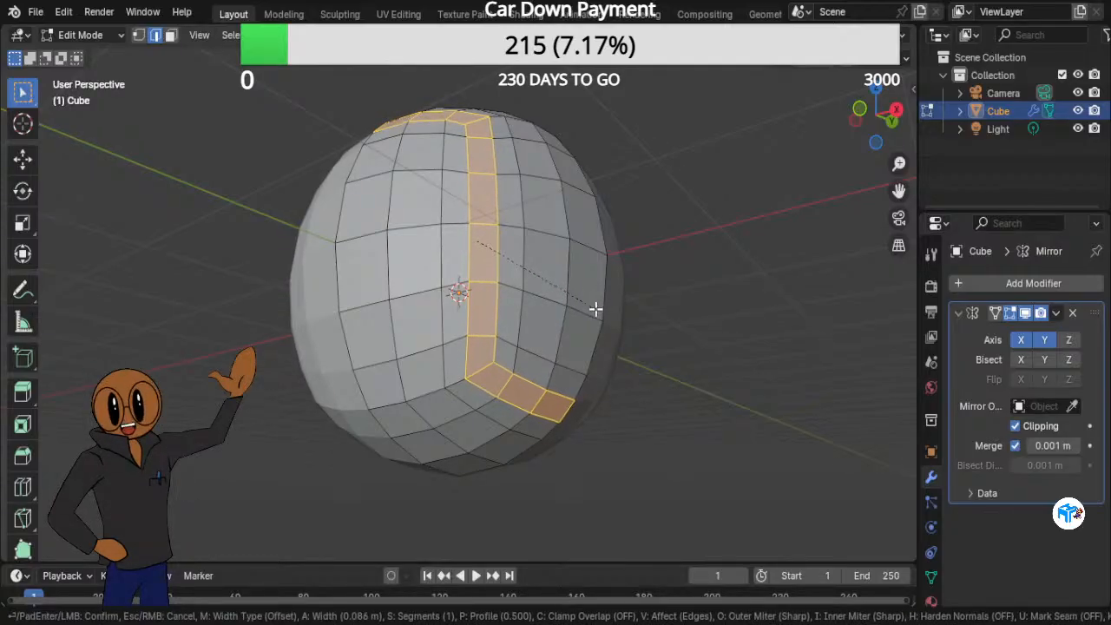
scroll(595, 308, "up", 1)
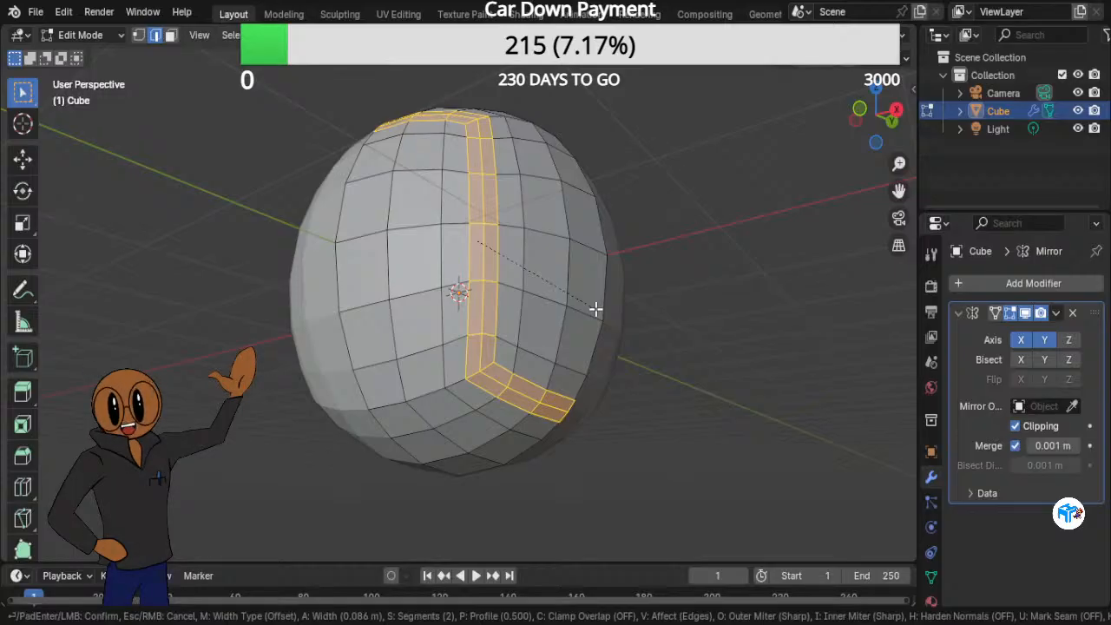
key("Escape")
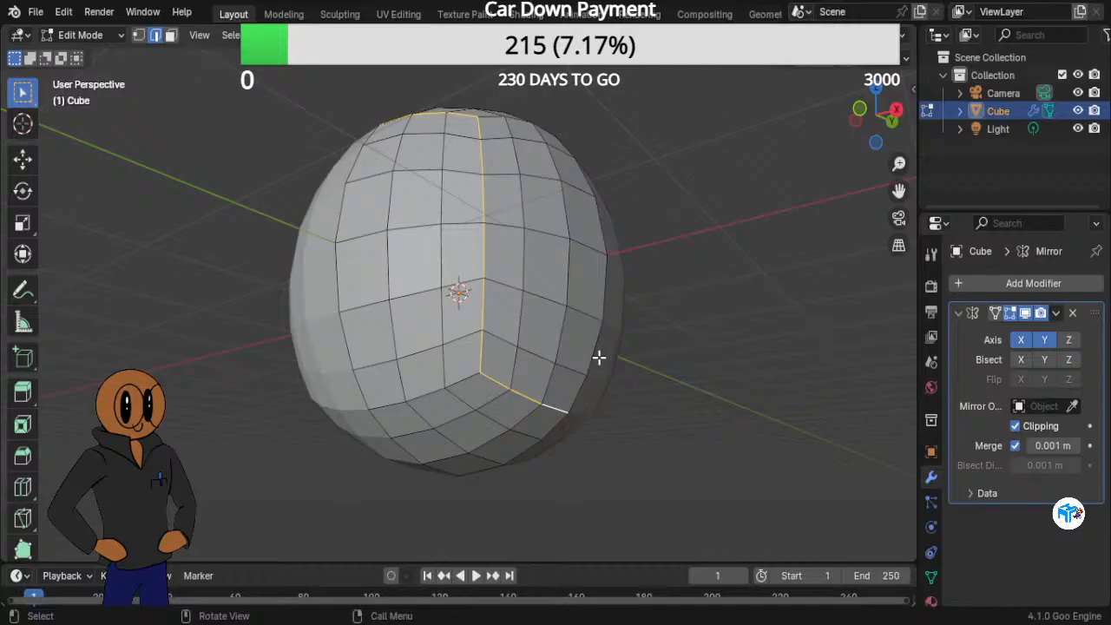
key("ctrl+z")
left_click(64, 11)
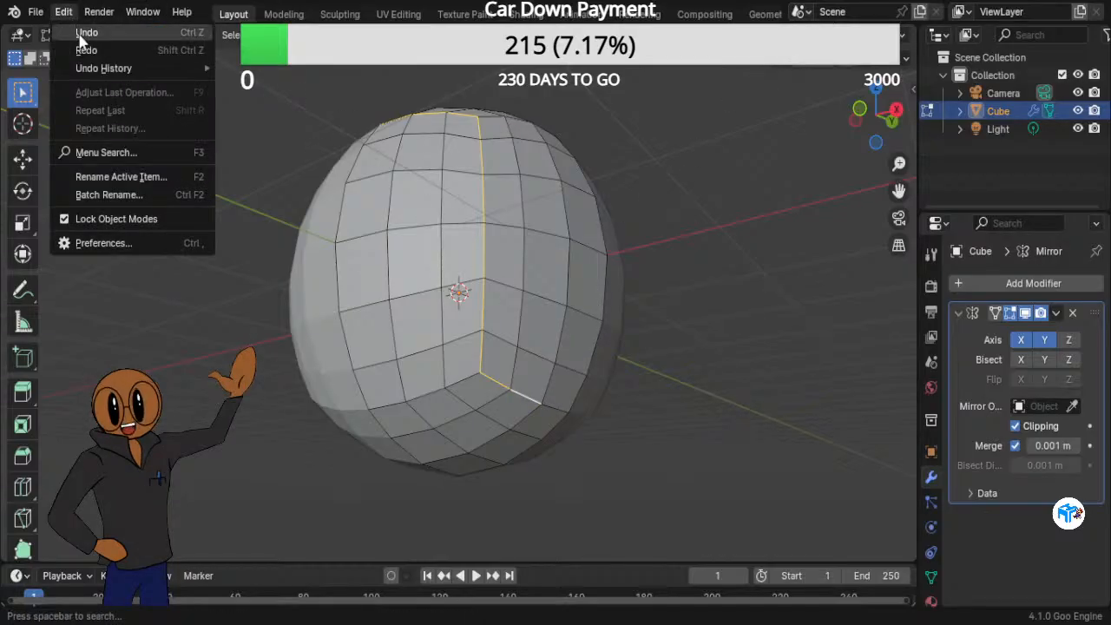
left_click(80, 50)
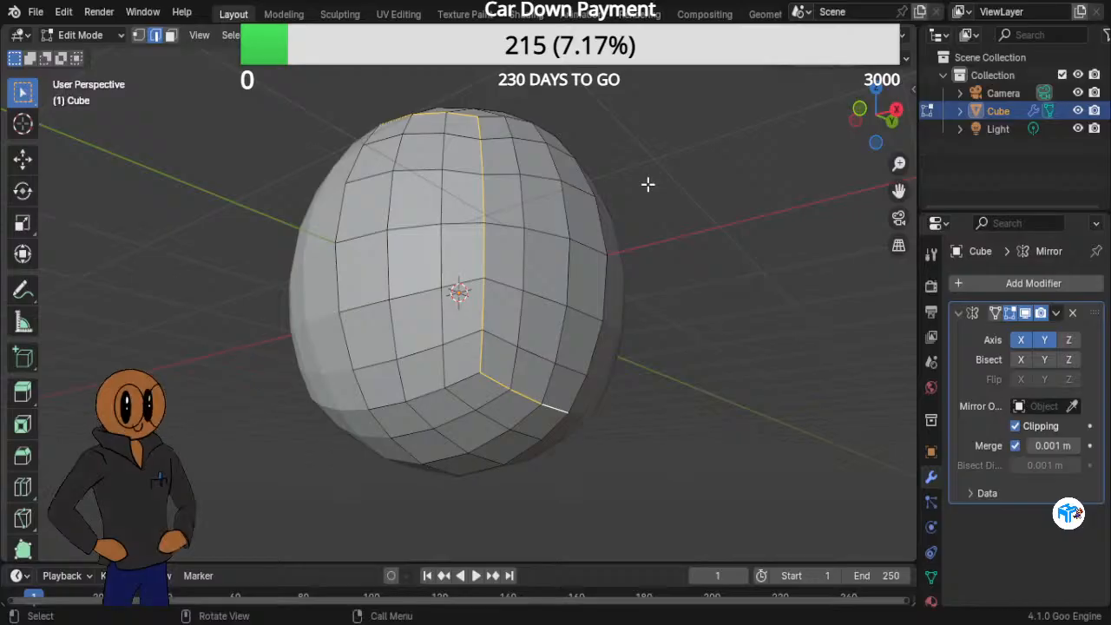
Step: Bevel the selected edge path with two segments and a width of about 0.0835 m
key("ctrl+b")
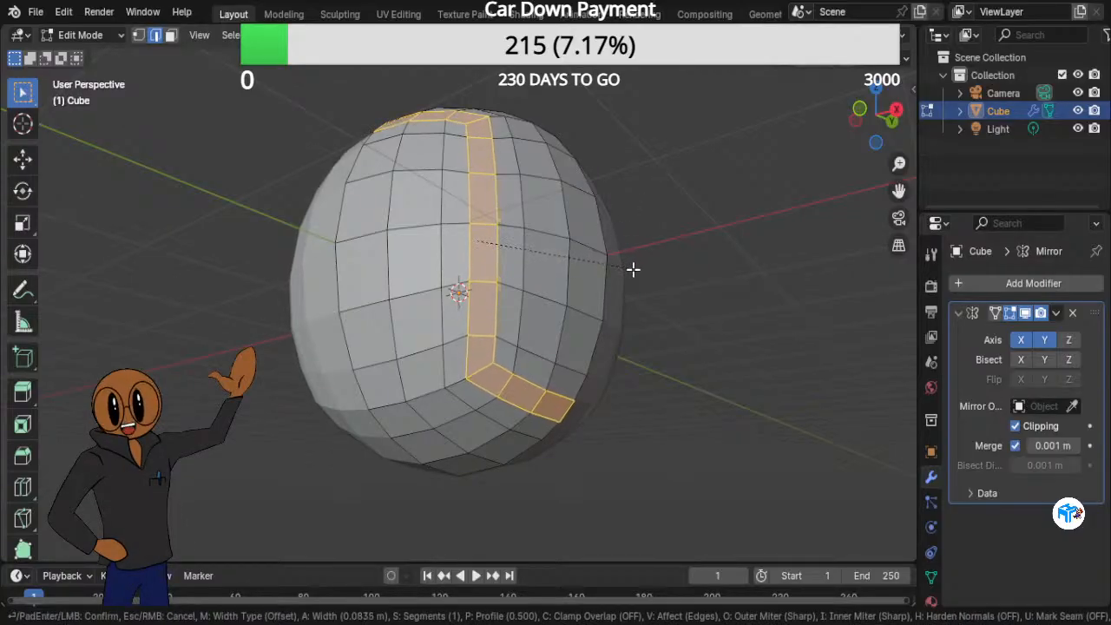
scroll(633, 269, "up", 1)
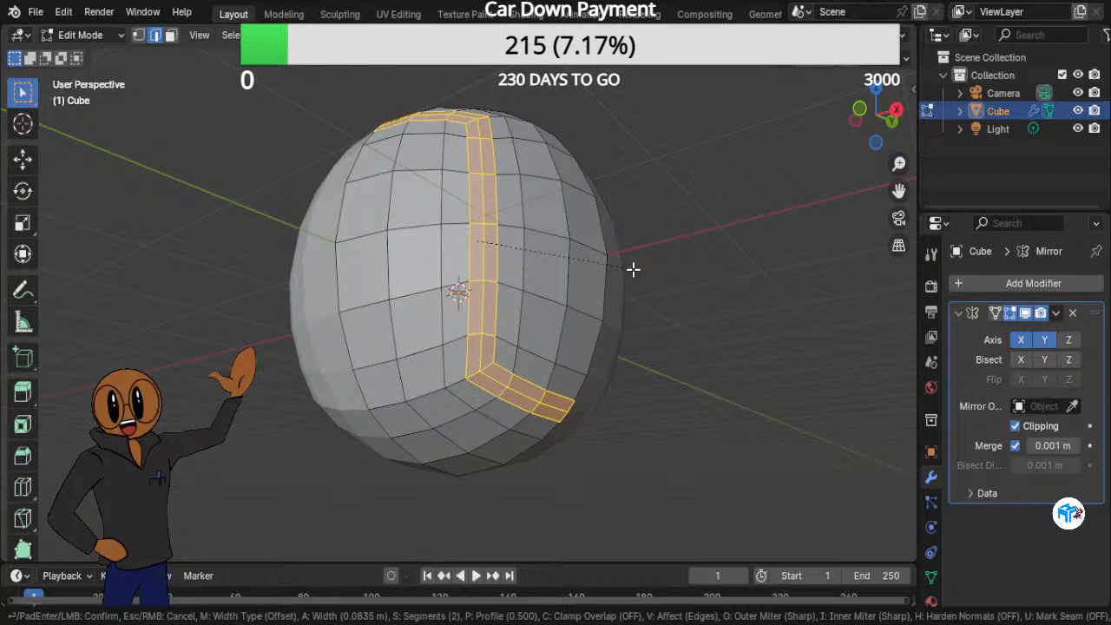
left_click(632, 270)
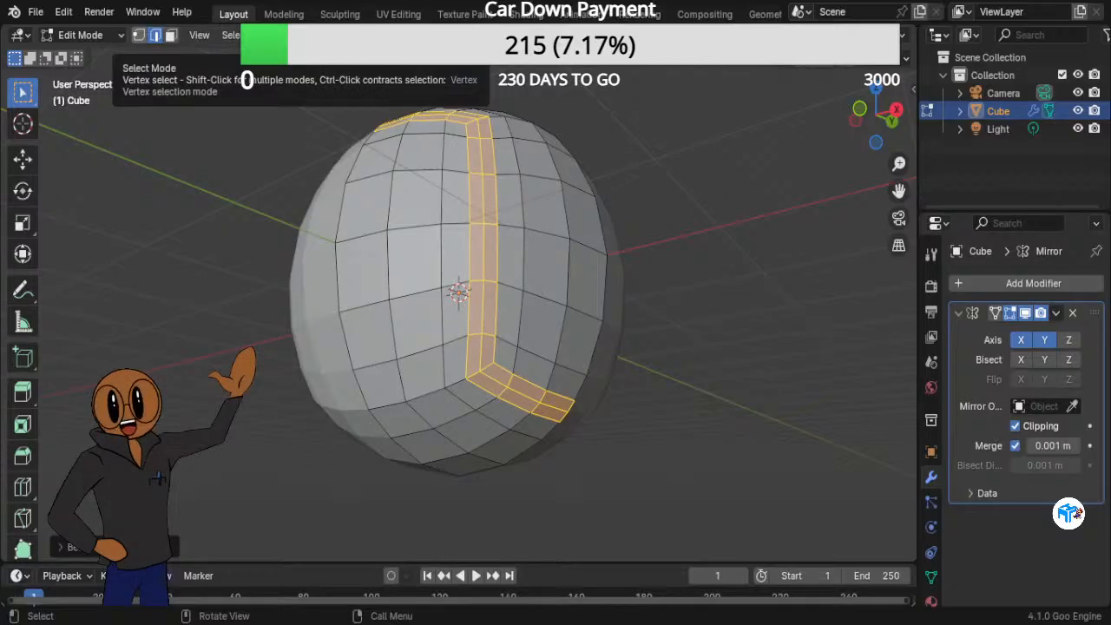
Step: Switch to vertex selection and select only the middle vertex of the beveled strip's upper corner between the negative Y and positive X sides
left_click(139, 35)
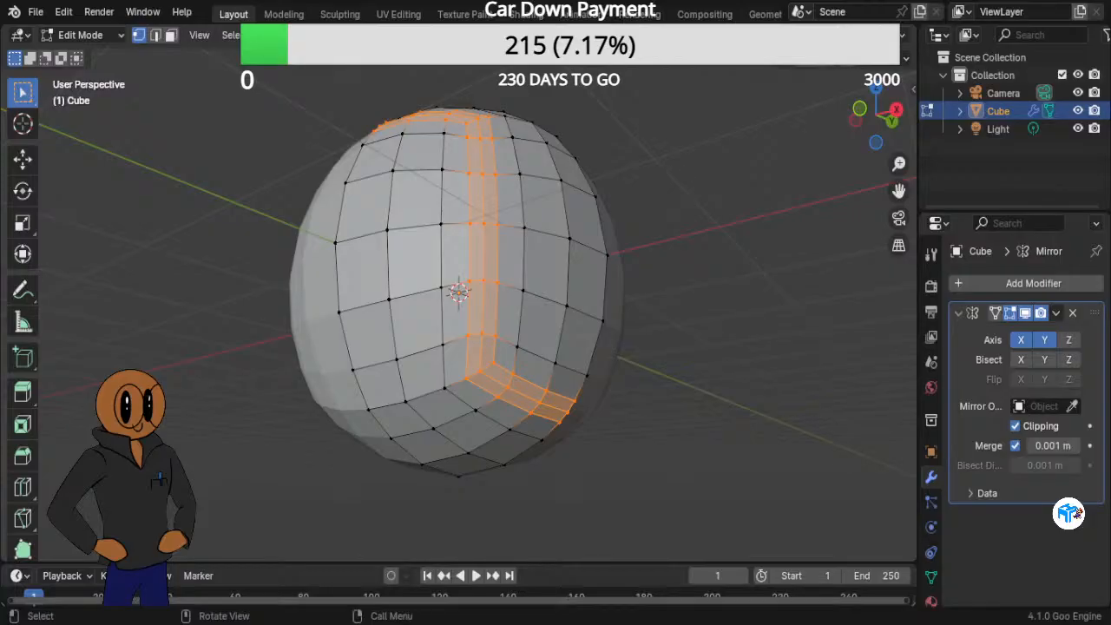
left_click(703, 247)
middle_click_drag(657, 226, 659, 334)
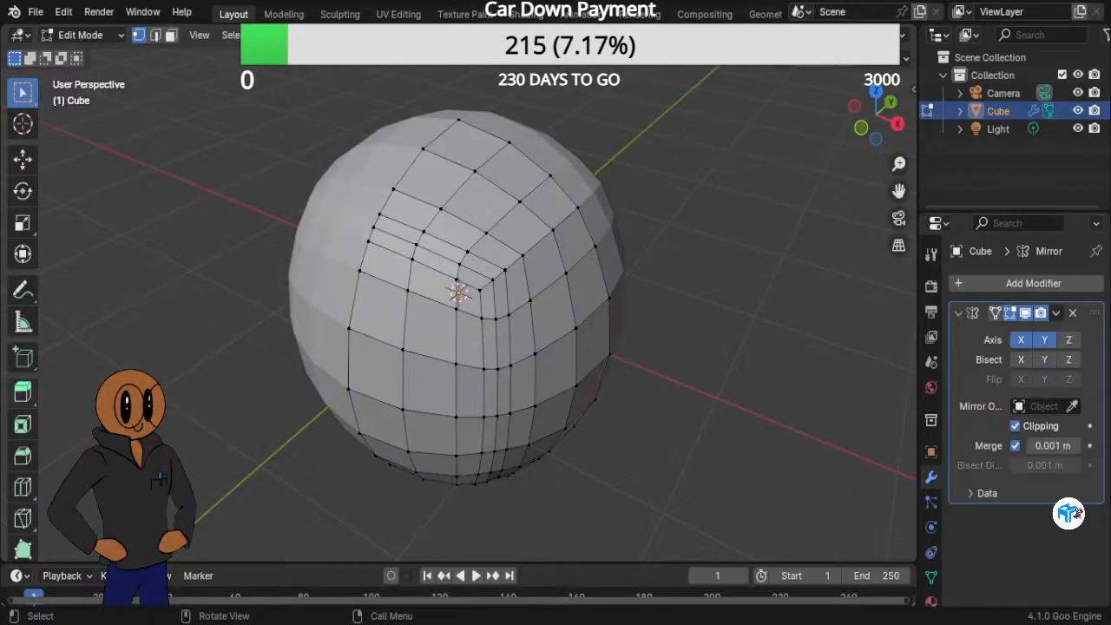
middle_click_drag(770, 382, 709, 372)
scroll(651, 344, "up", 2)
scroll(651, 345, "up", 2)
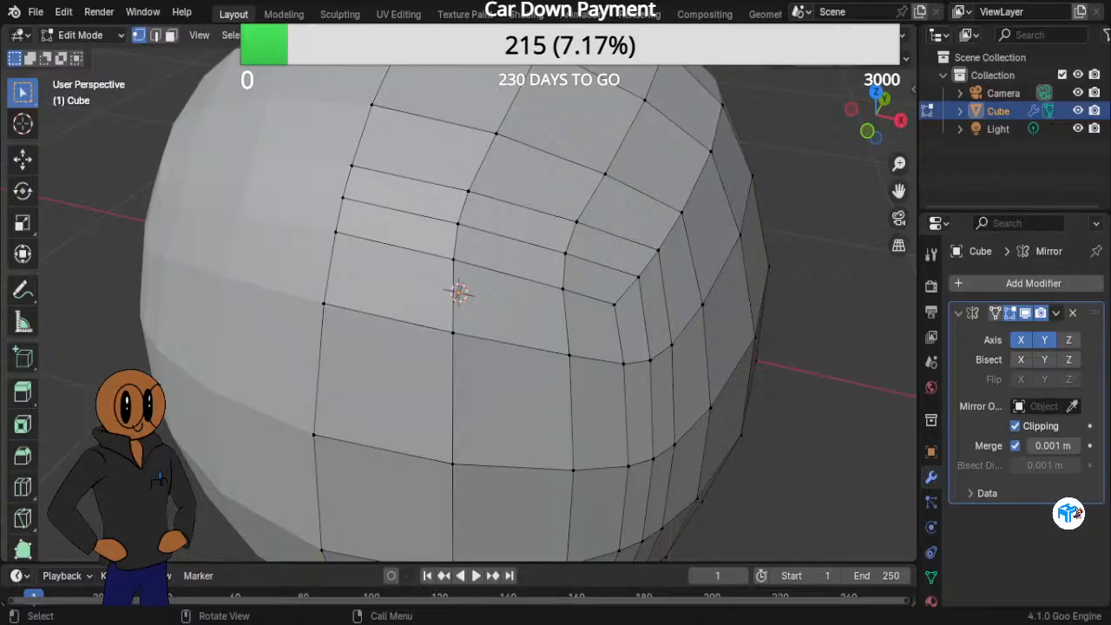
middle_click_drag(659, 304, 720, 303)
middle_click_drag(415, 312, 486, 307)
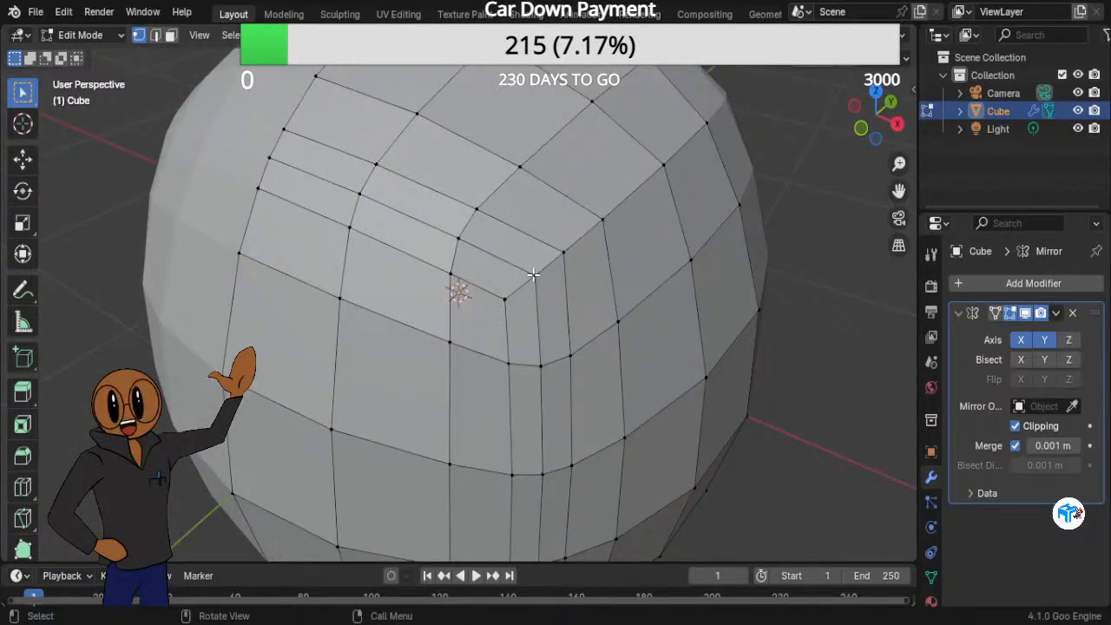
left_click(534, 275)
scroll(478, 295, "up", 4)
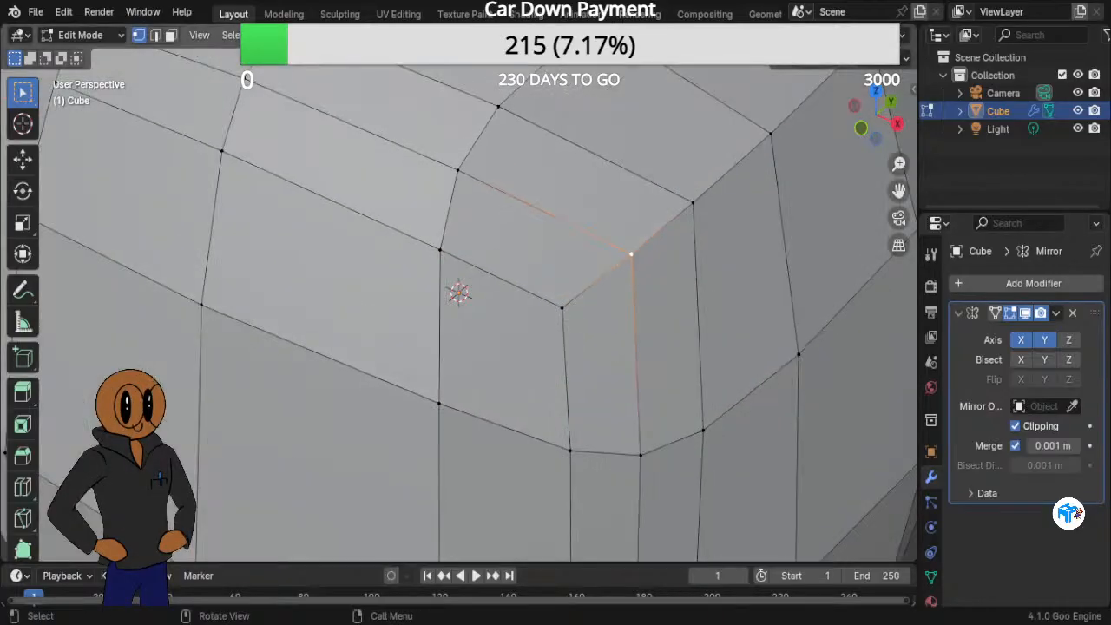
scroll(479, 295, "down", 4)
middle_click_drag(755, 286, 699, 302)
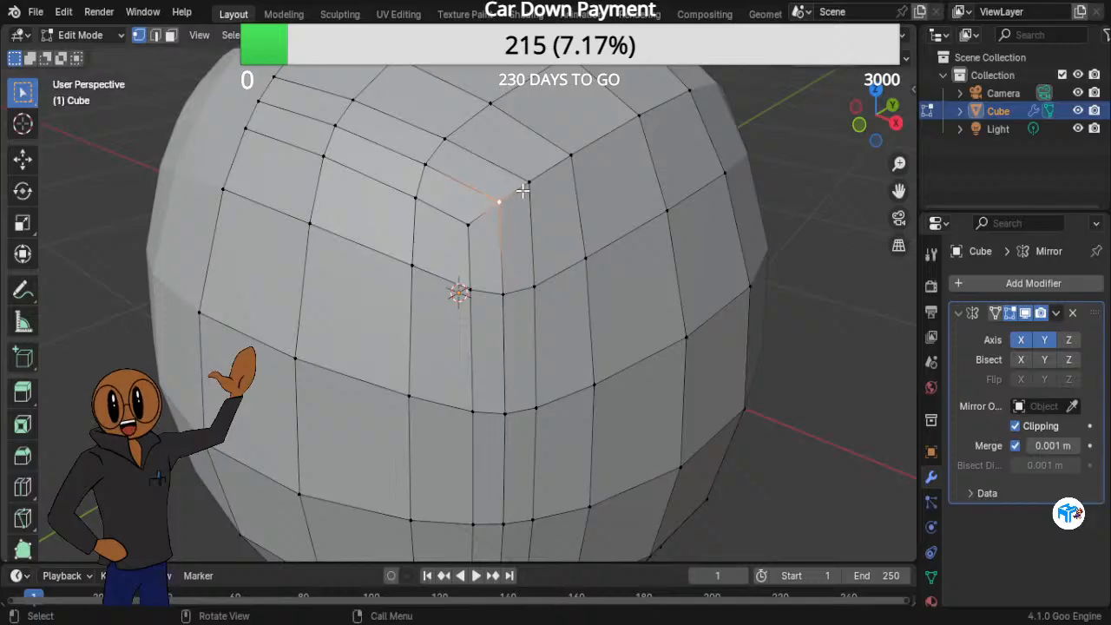
Step: Try moving the corner's middle vertex with various proportional editing sizes and sliding it along its diagonal edge
key("g")
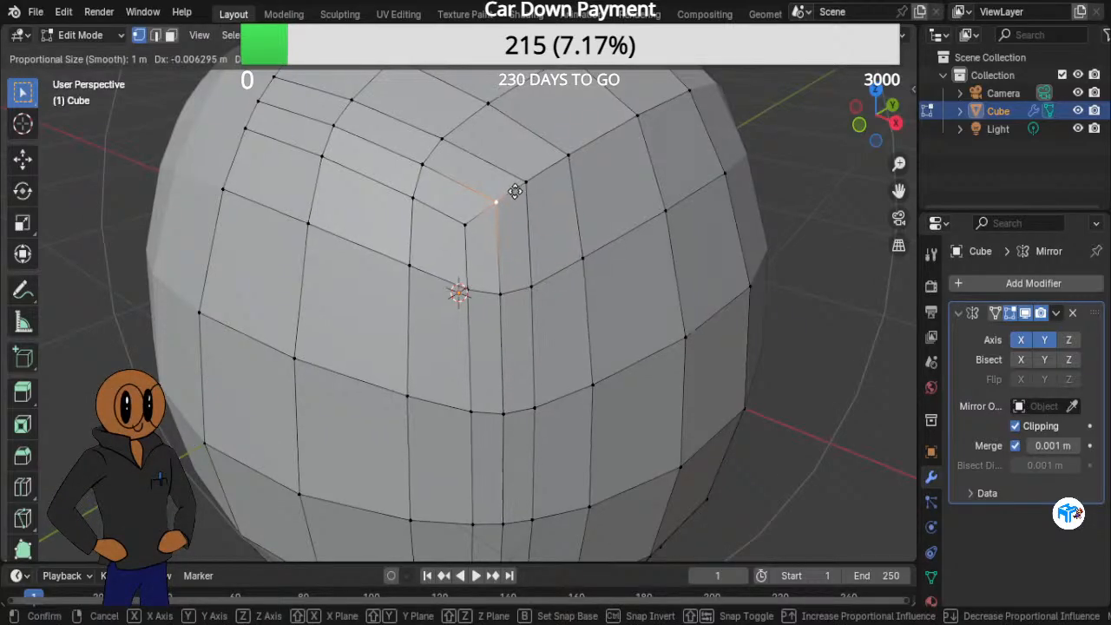
scroll(513, 192, "up", 5)
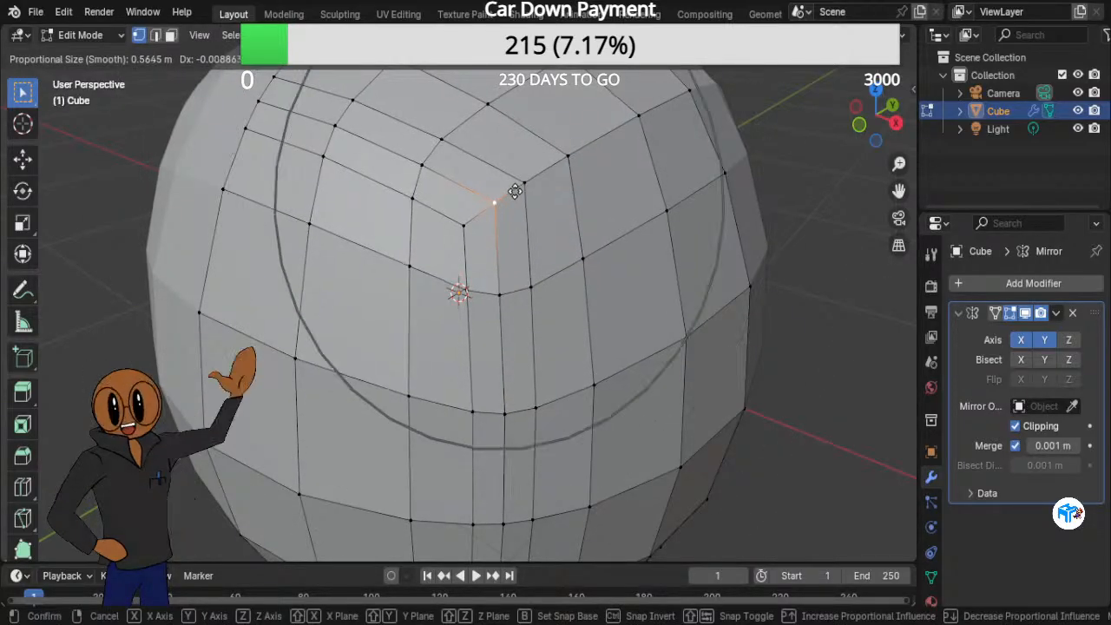
scroll(512, 192, "down", 6)
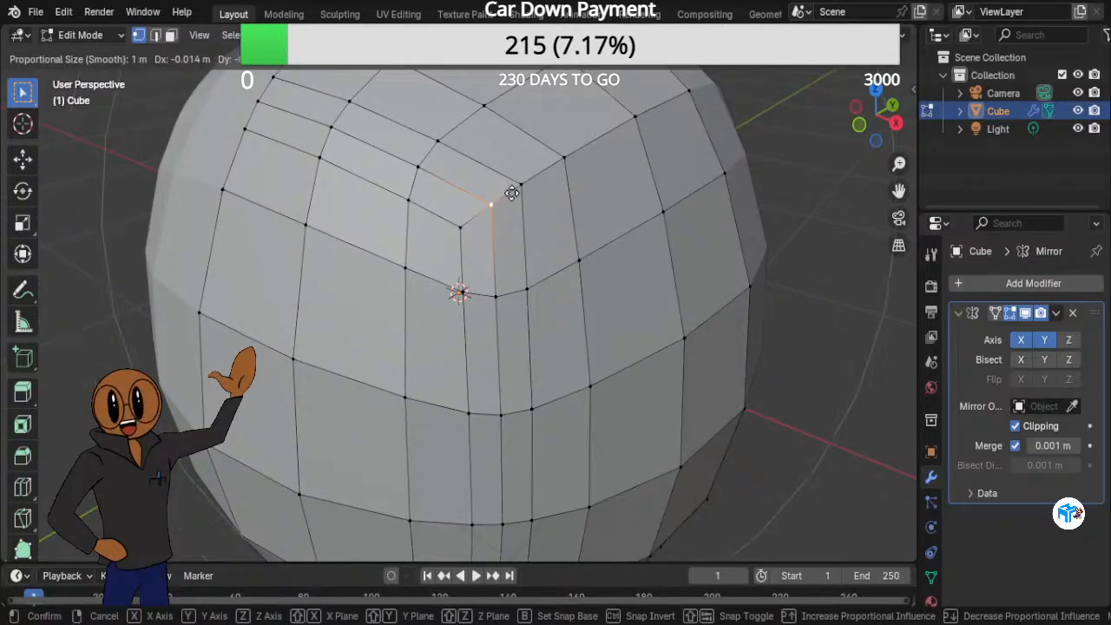
scroll(512, 192, "up", 9)
scroll(512, 192, "down", 6)
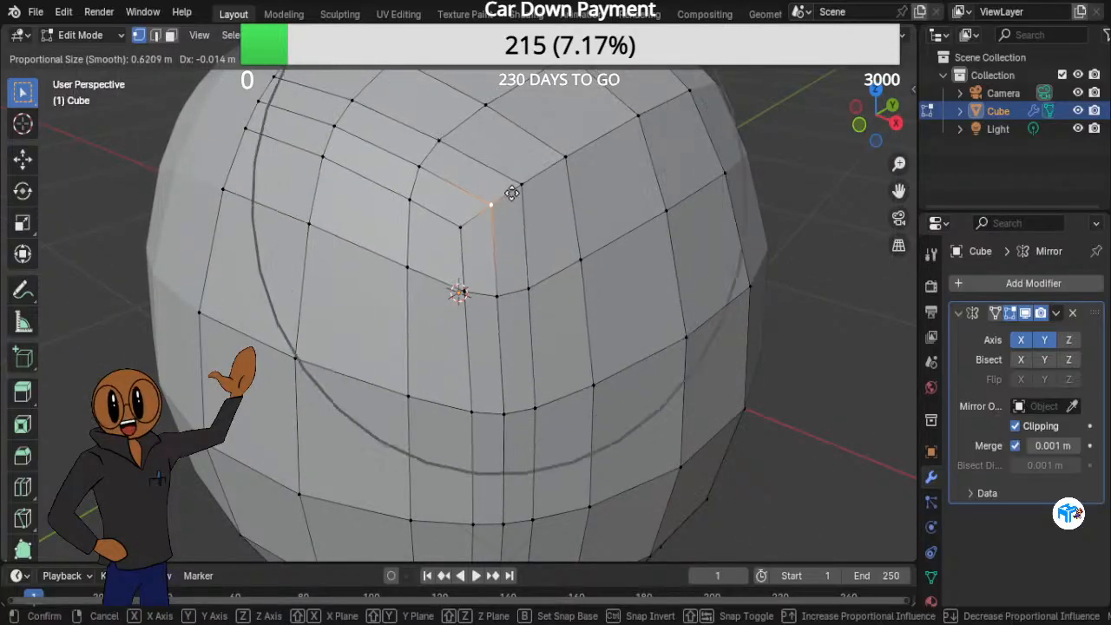
scroll(512, 193, "down", 1)
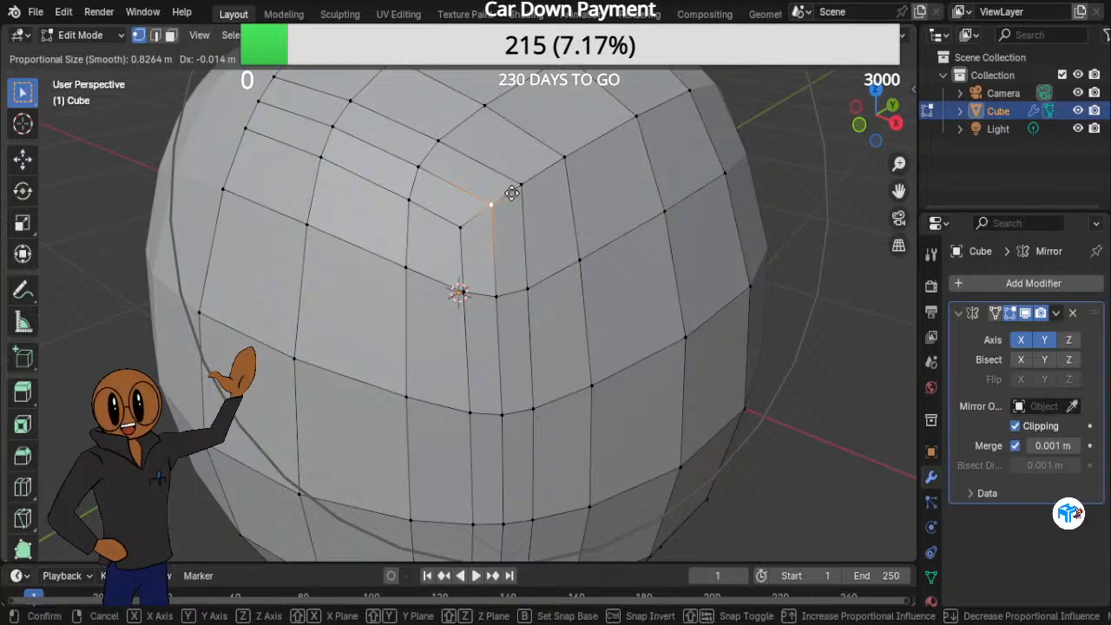
scroll(512, 193, "down", 2)
scroll(512, 193, "up", 7)
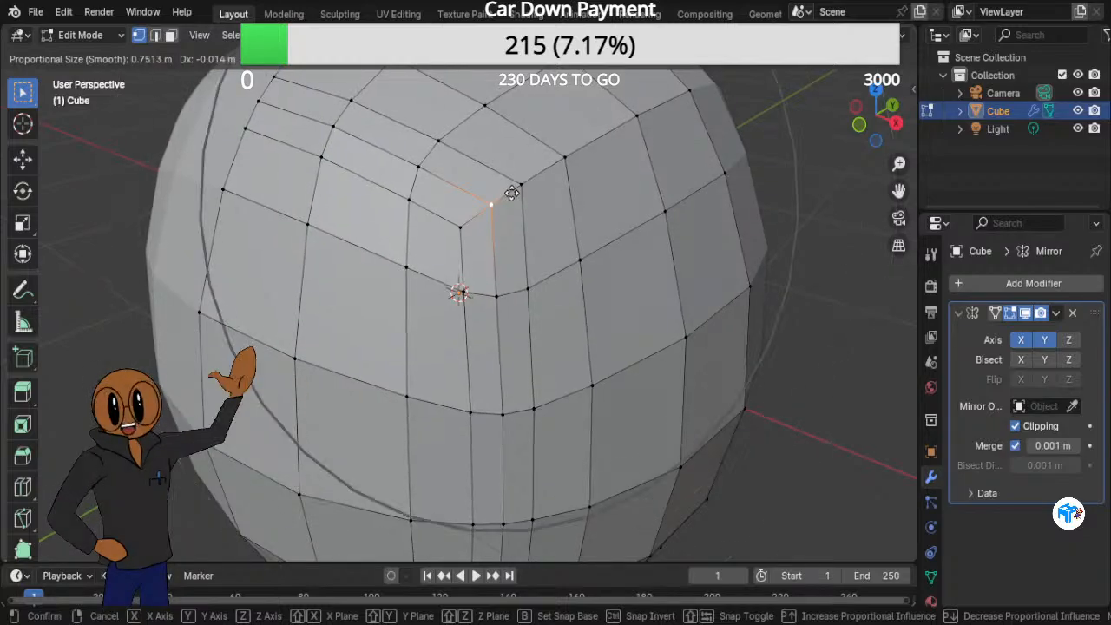
scroll(512, 192, "up", 6)
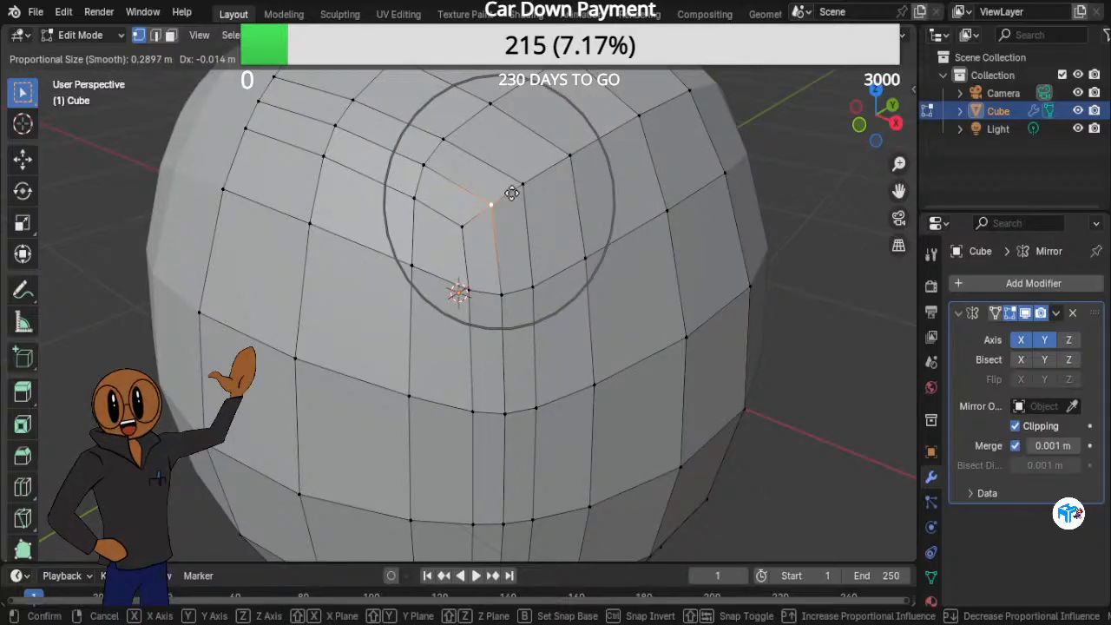
key("g")
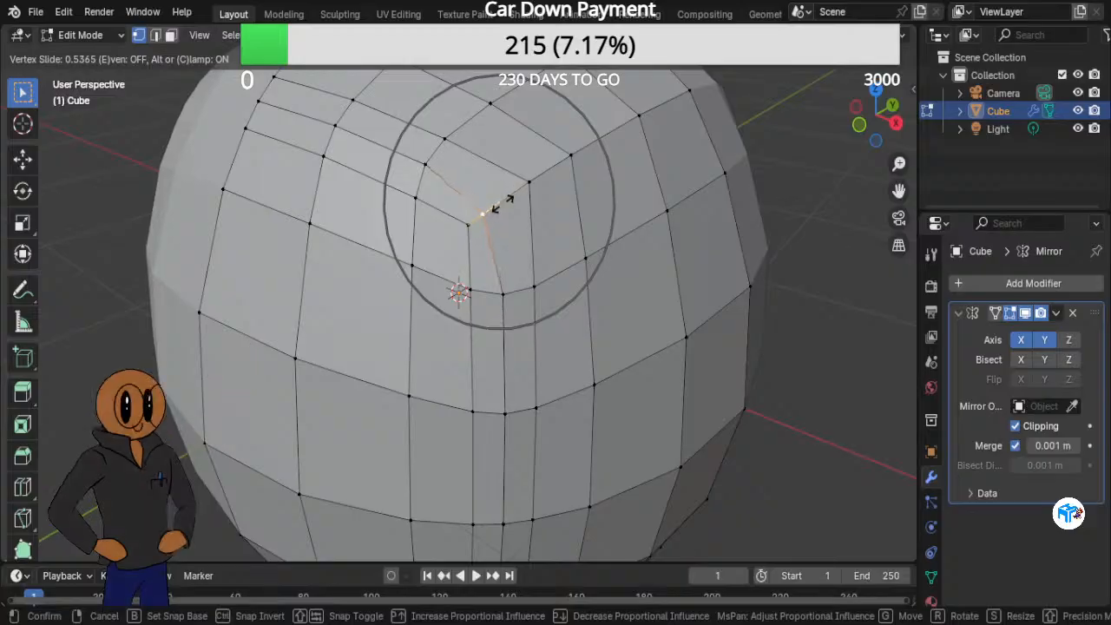
left_click(504, 203)
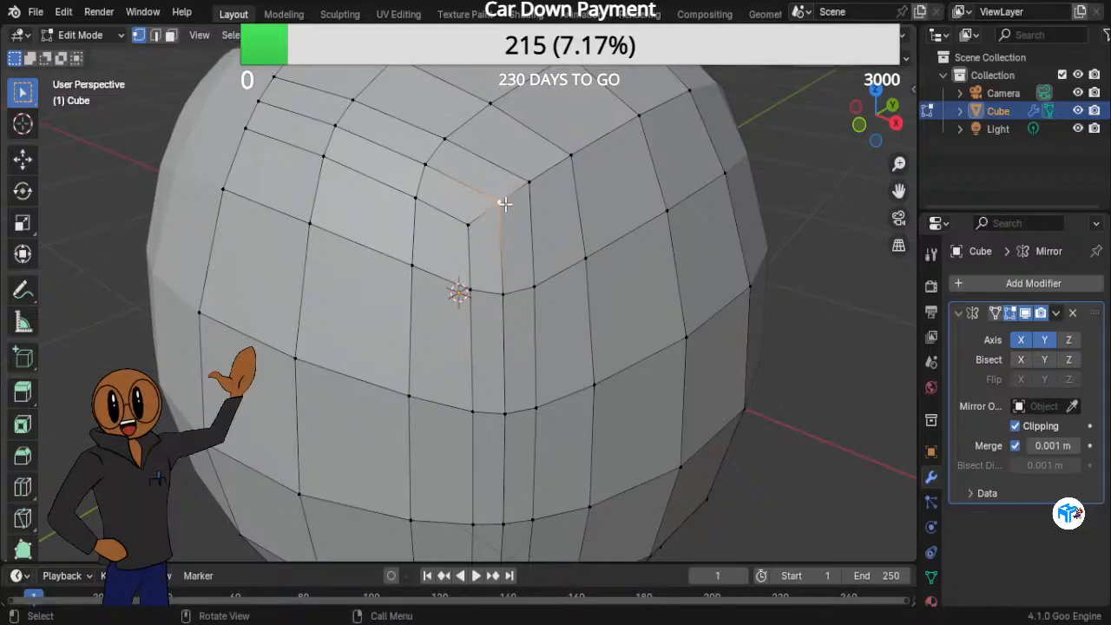
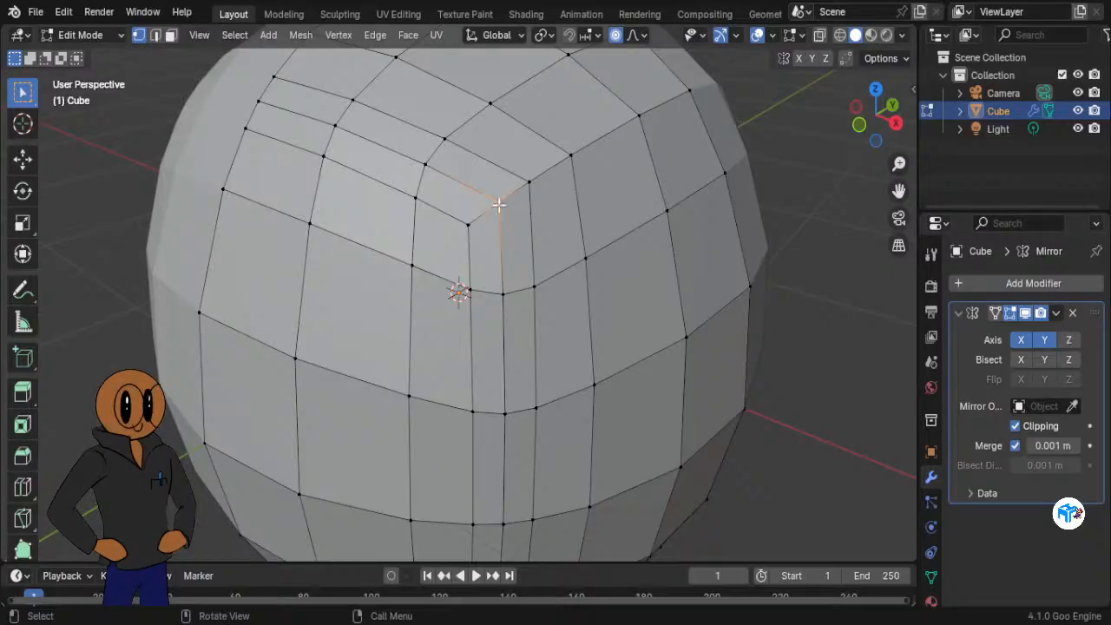
Step: Move the upper corner's middle vertex diagonally down toward the negative Y side, using a proportional editing size of about 0.2 m
key("g")
scroll(499, 204, "up", 4)
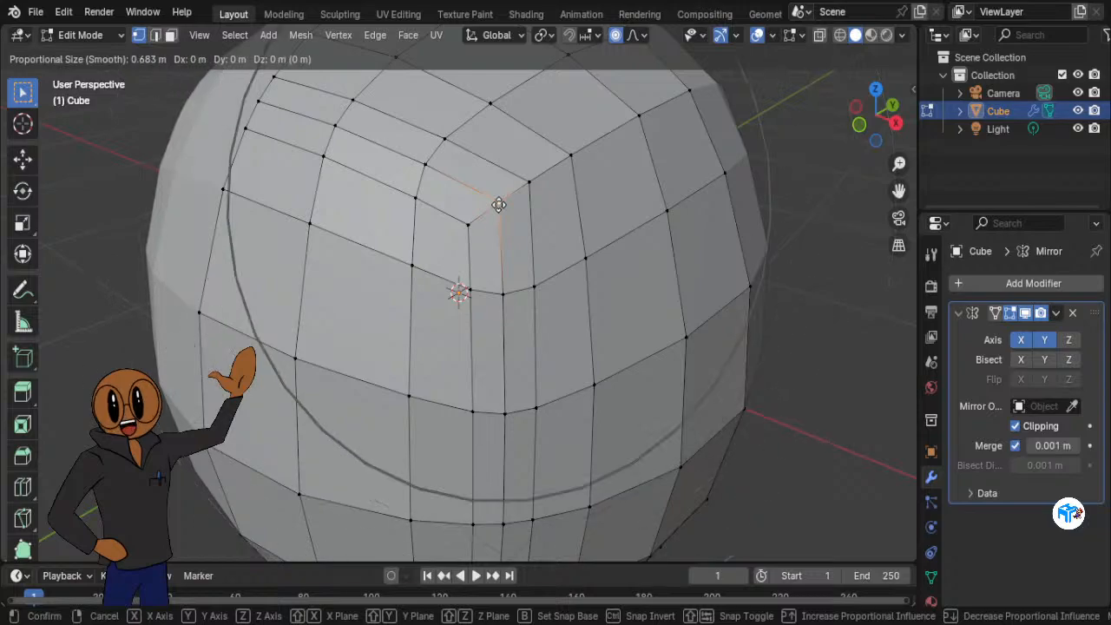
scroll(499, 205, "up", 9)
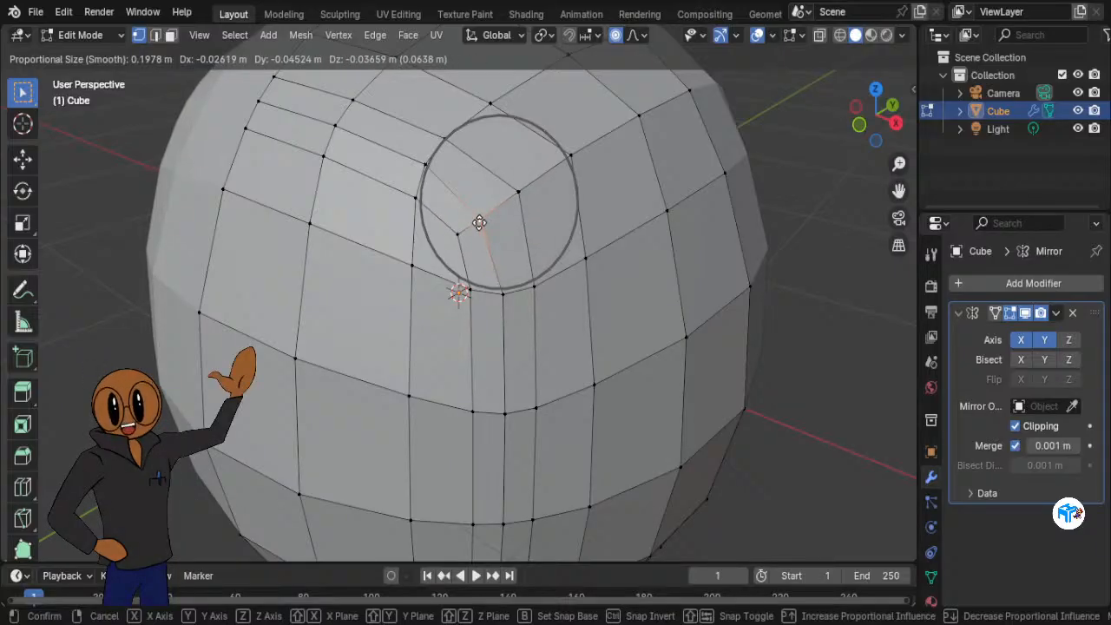
right_click(479, 223)
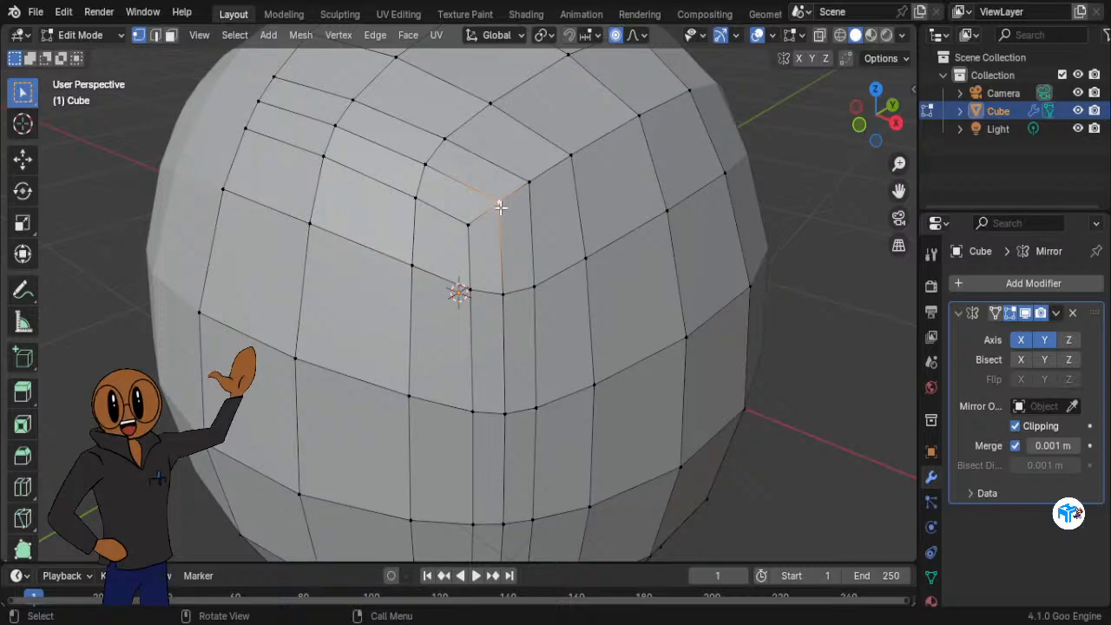
key("g")
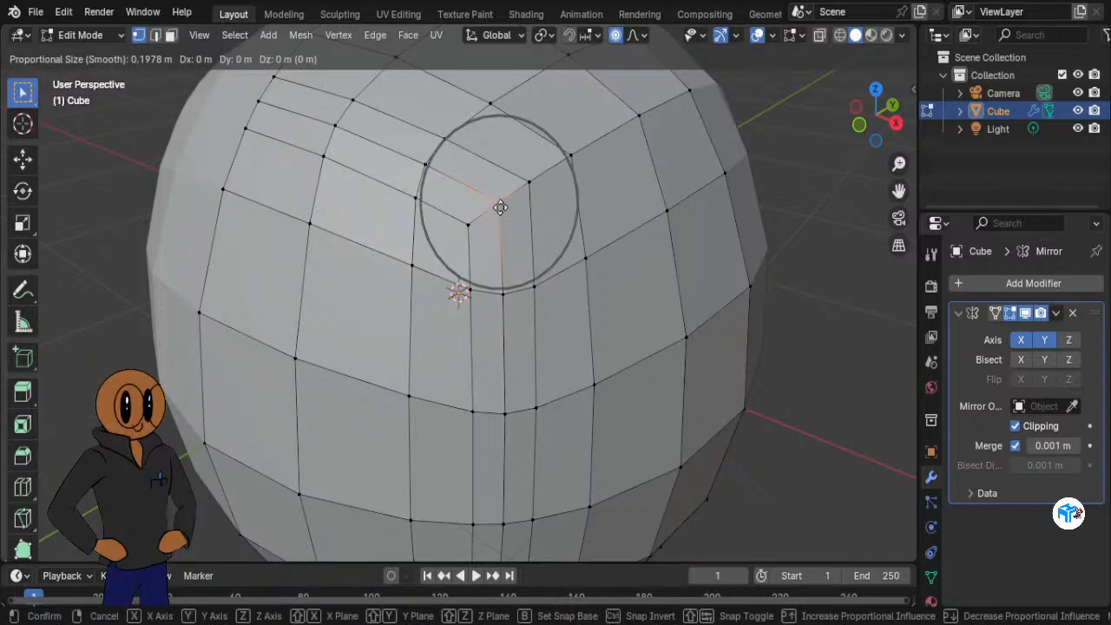
left_click(456, 235)
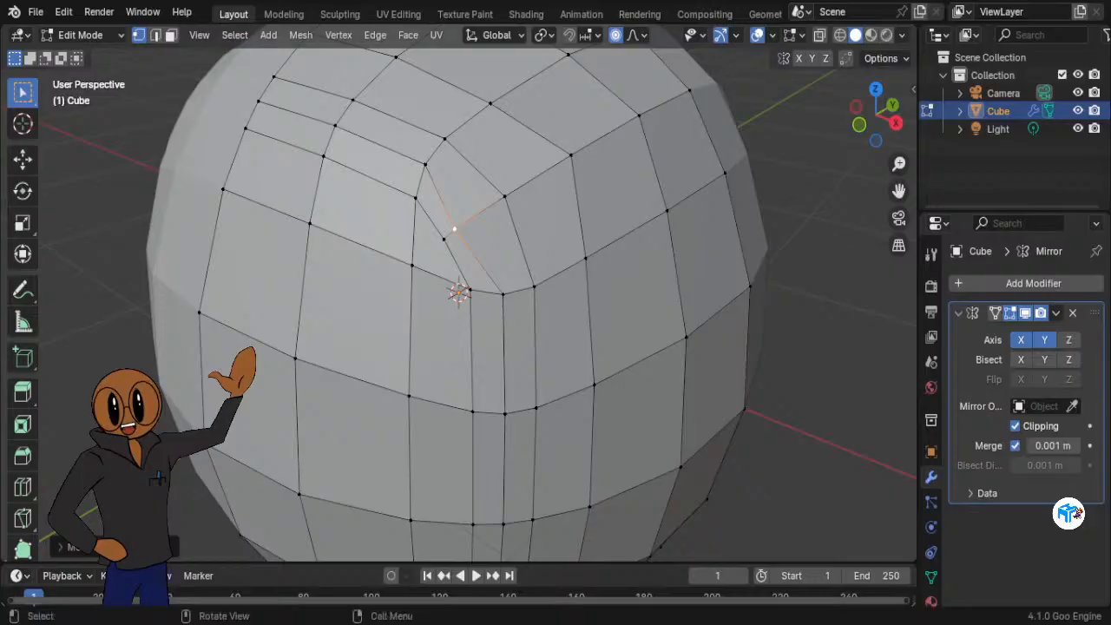
Step: Try moving the middle vertex of the beveled strip's lower corner toward the positive X side, using a proportional editing size of about 0.2 m
mouse_move(607, 391)
middle_mouse_down()
mouse_move(650, 417)
mouse_move(682, 347)
mouse_move(662, 338)
mouse_move(596, 384)
middle_mouse_up()
scroll(595, 391, "up", 5)
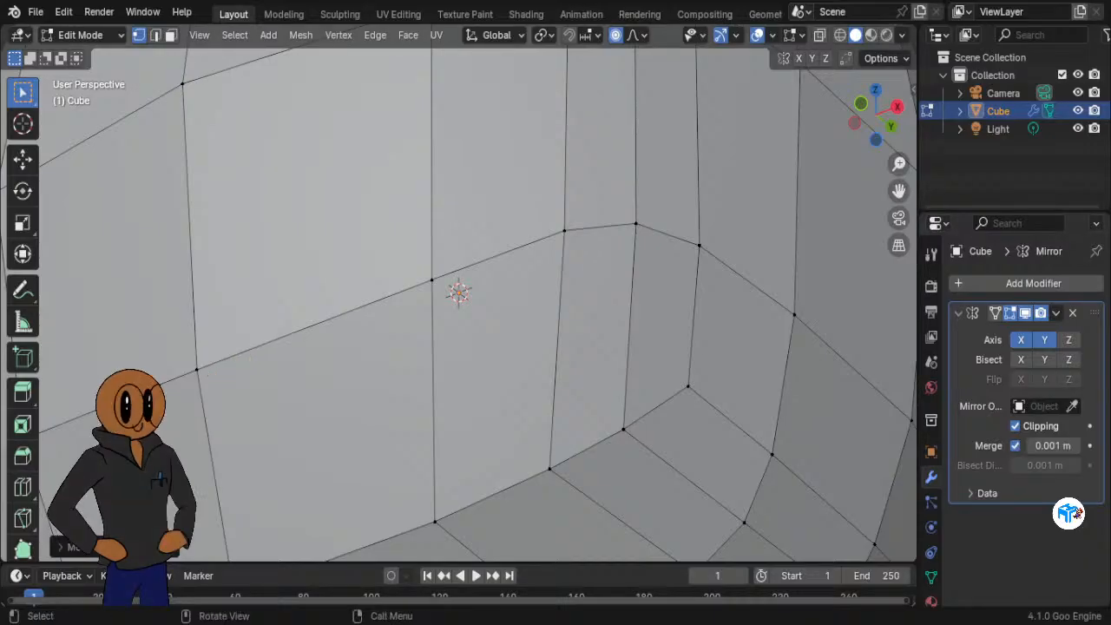
left_click(624, 431)
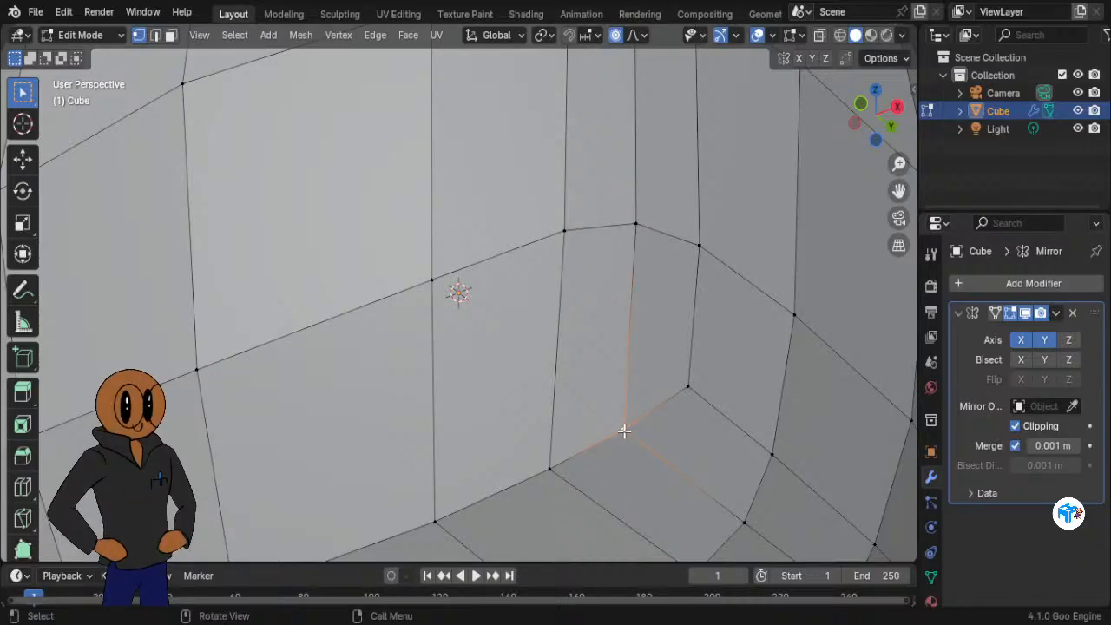
key("g")
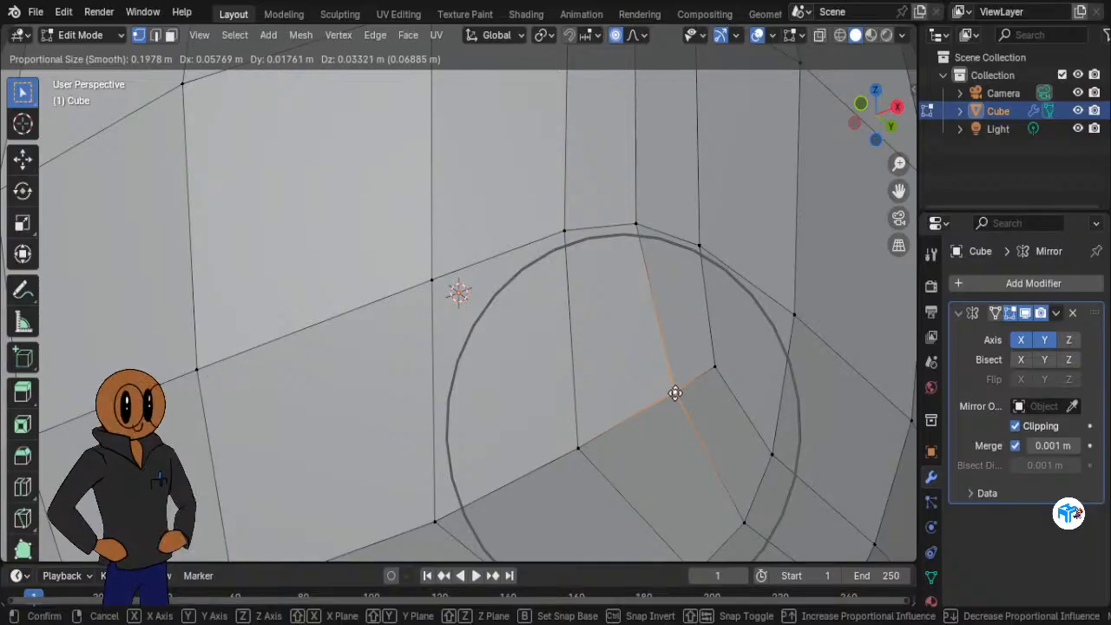
right_click(675, 393)
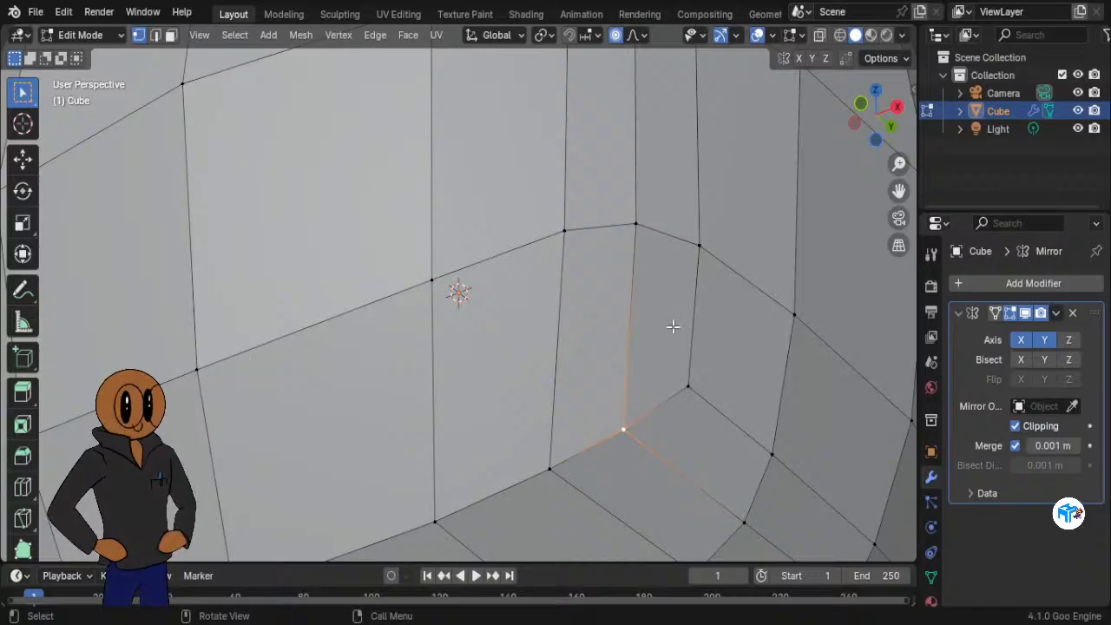
scroll(670, 347, "down", 3)
middle_click_drag(617, 451, 616, 423)
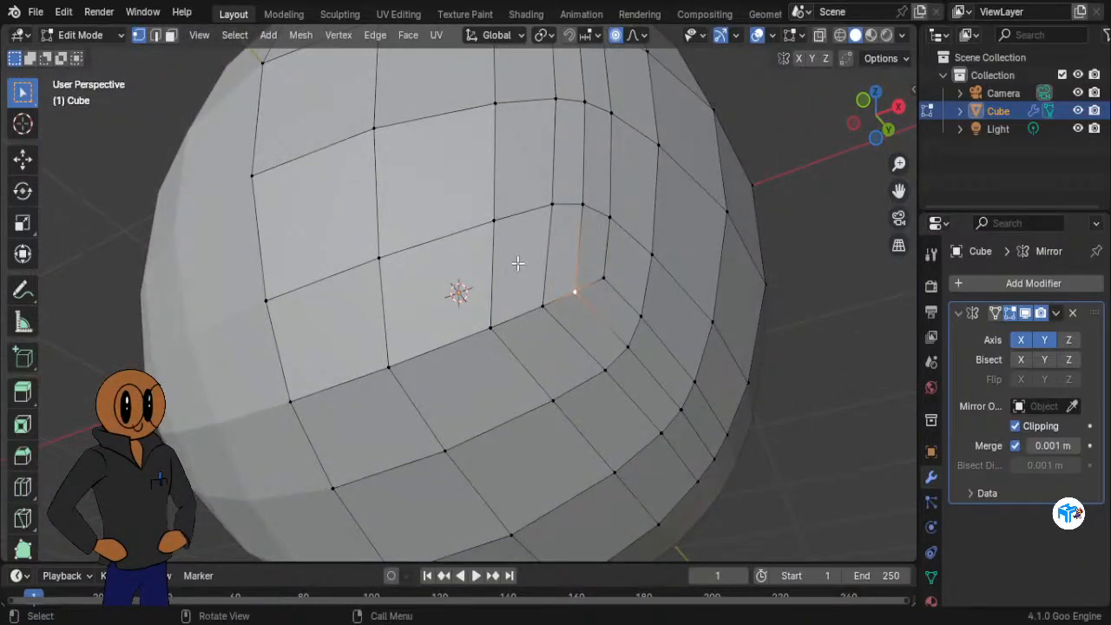
scroll(589, 300, "up", 2)
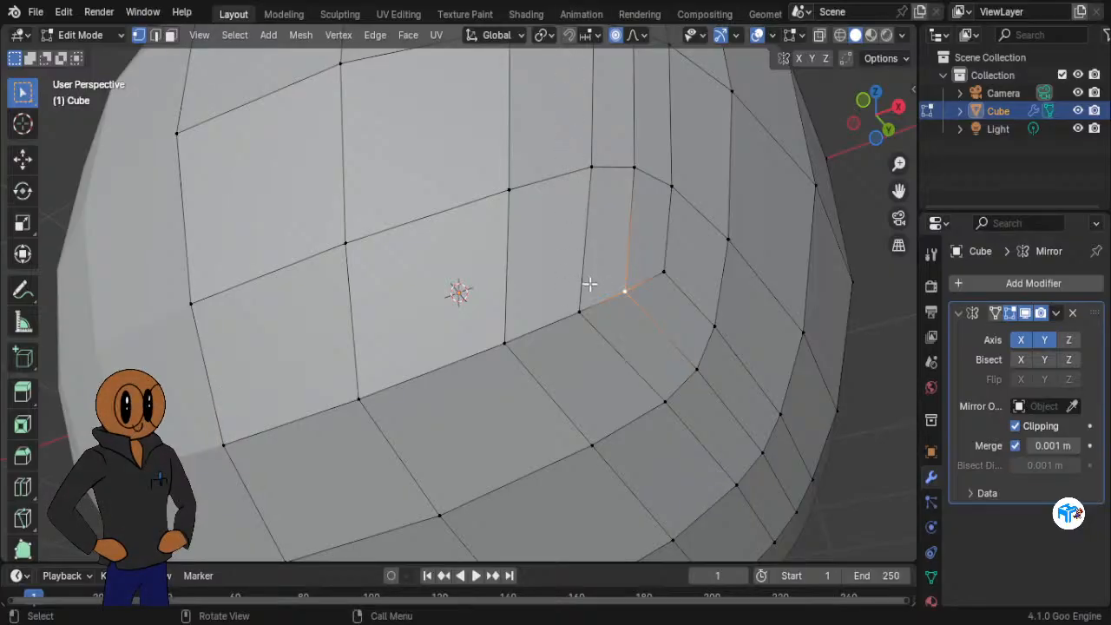
key("g")
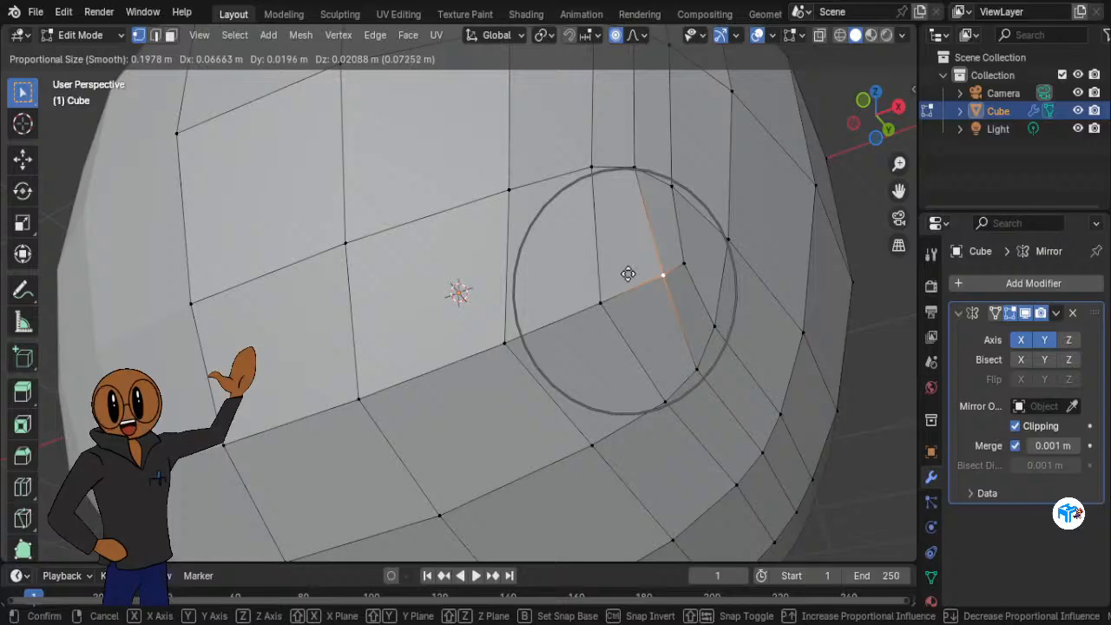
right_click(626, 273)
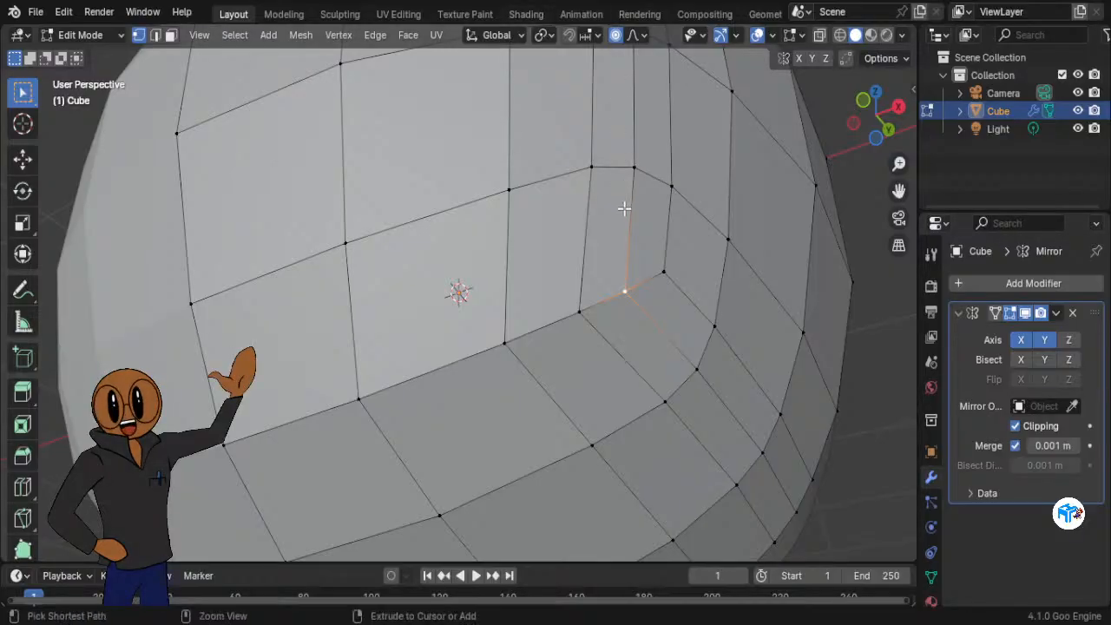
Step: Undo back through the upper corner vertex's move, and restore that vertex to its moved position
key("ctrl+z")
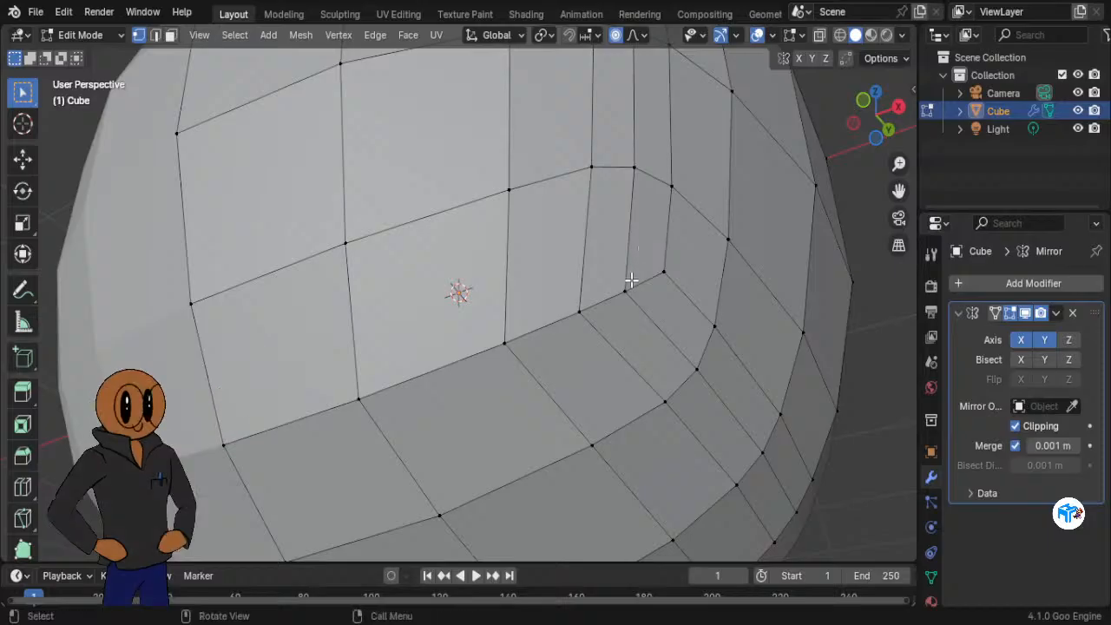
scroll(627, 280, "up", 2)
scroll(620, 280, "down", 5)
middle_click_drag(568, 220, 549, 279)
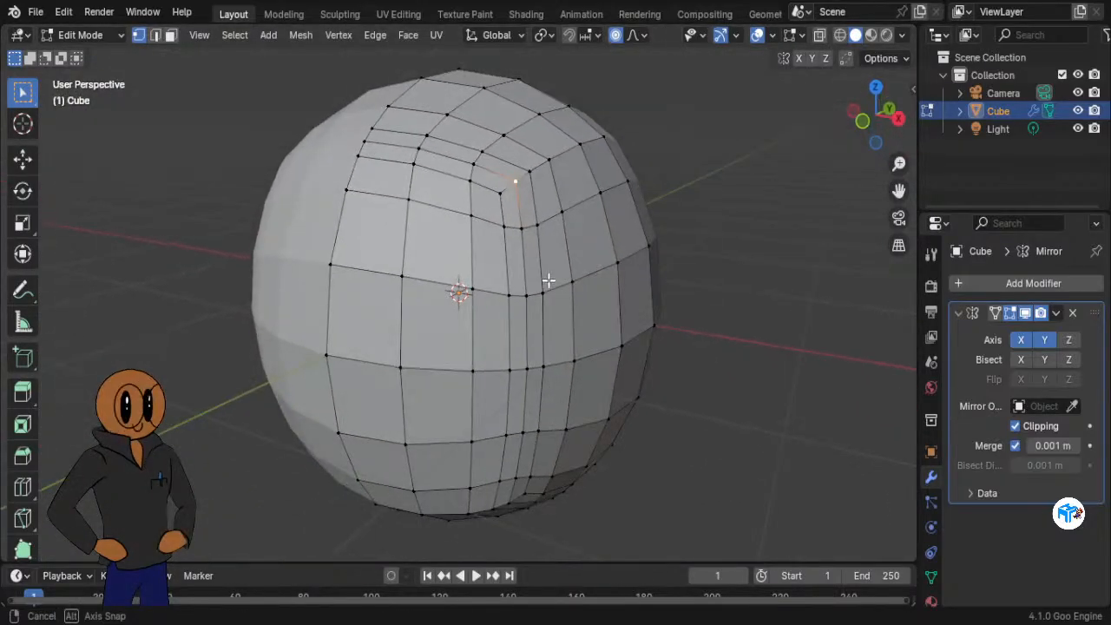
left_click(73, 16)
left_click(87, 32)
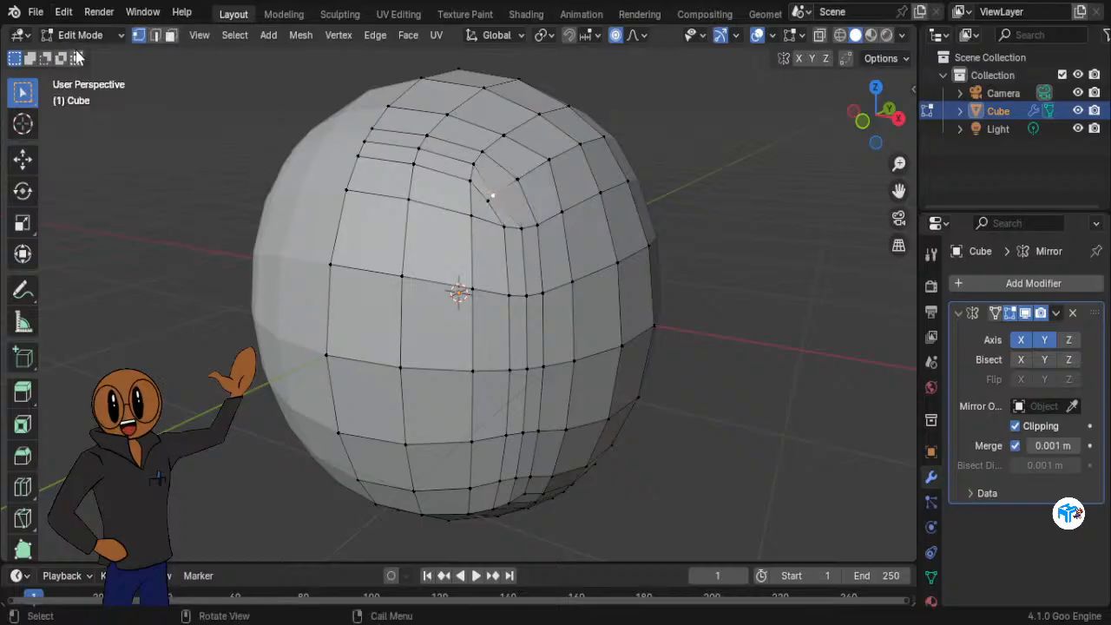
Step: Select only the middle vertex of the beveled strip's lower corner between the negative Y and positive X sides
middle_click_drag(607, 441, 627, 308)
scroll(615, 318, "up", 3)
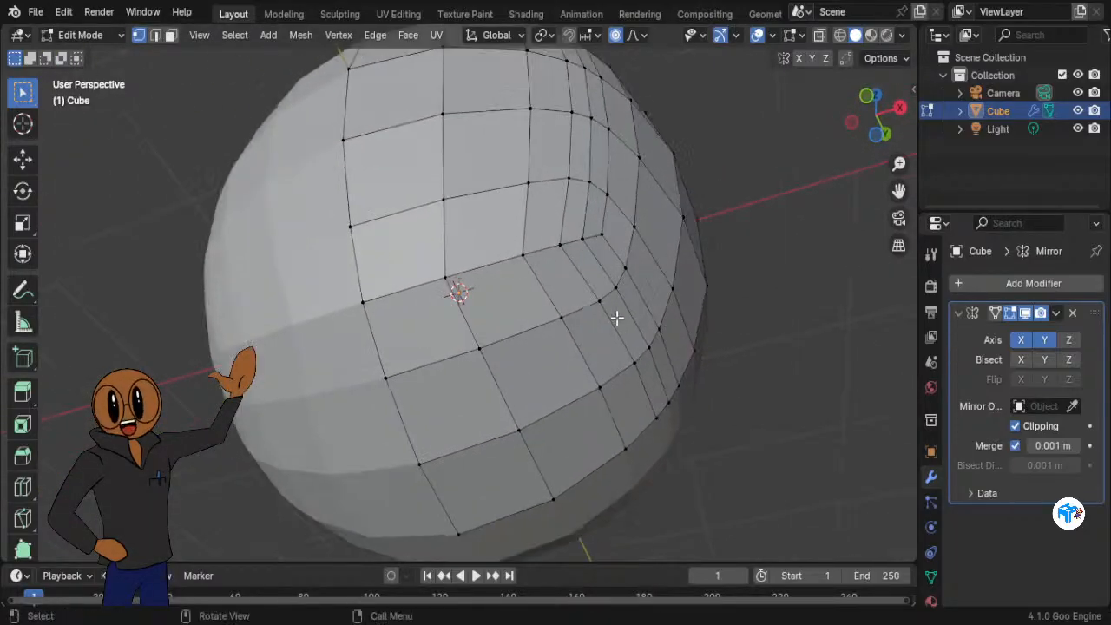
scroll(717, 183, "up", 3)
middle_click_drag(717, 183, 710, 293)
scroll(769, 347, "down", 4)
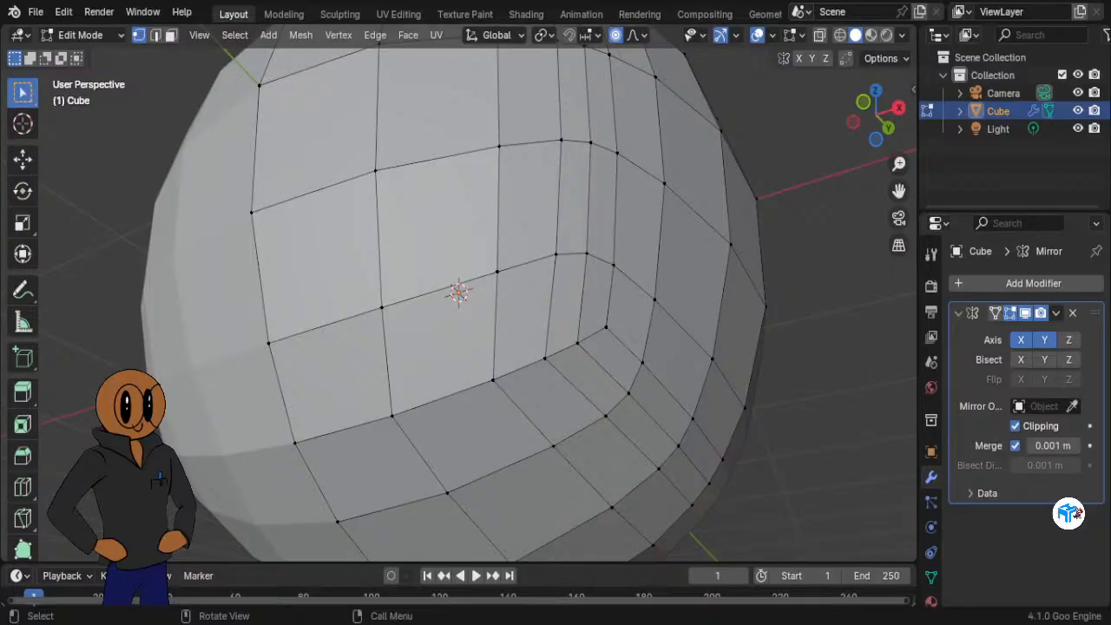
left_click(576, 343)
key("h")
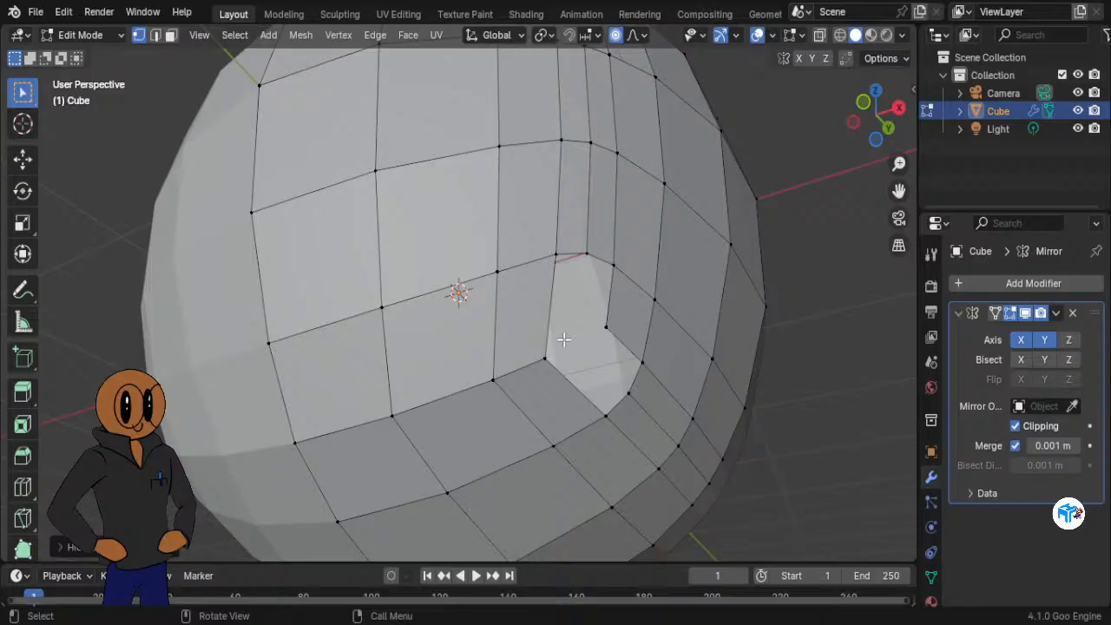
right_click(564, 339)
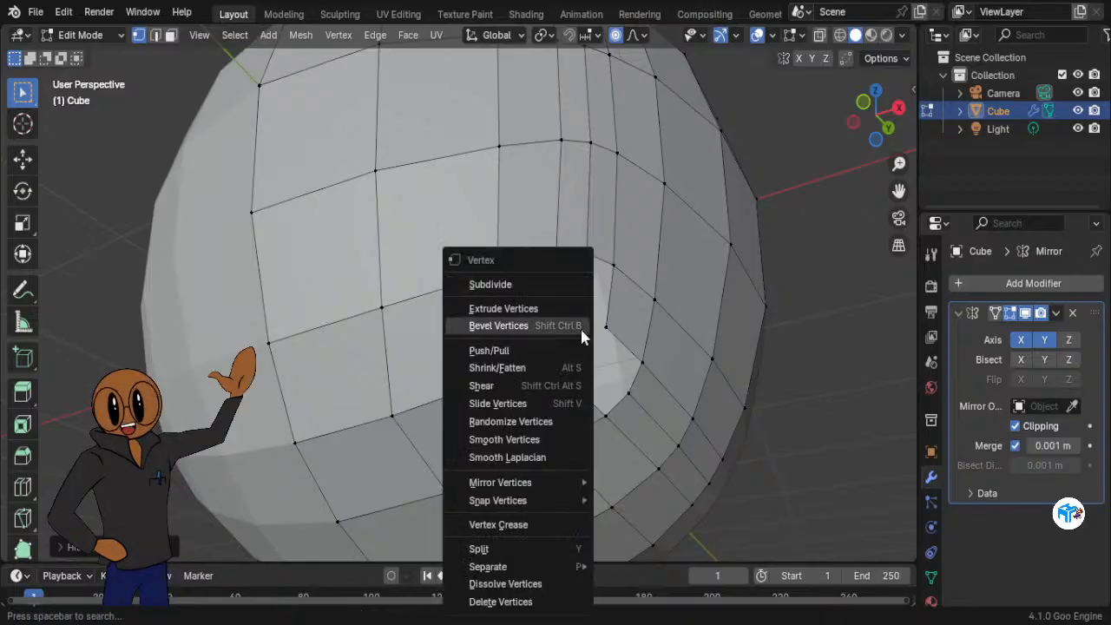
left_click(764, 307)
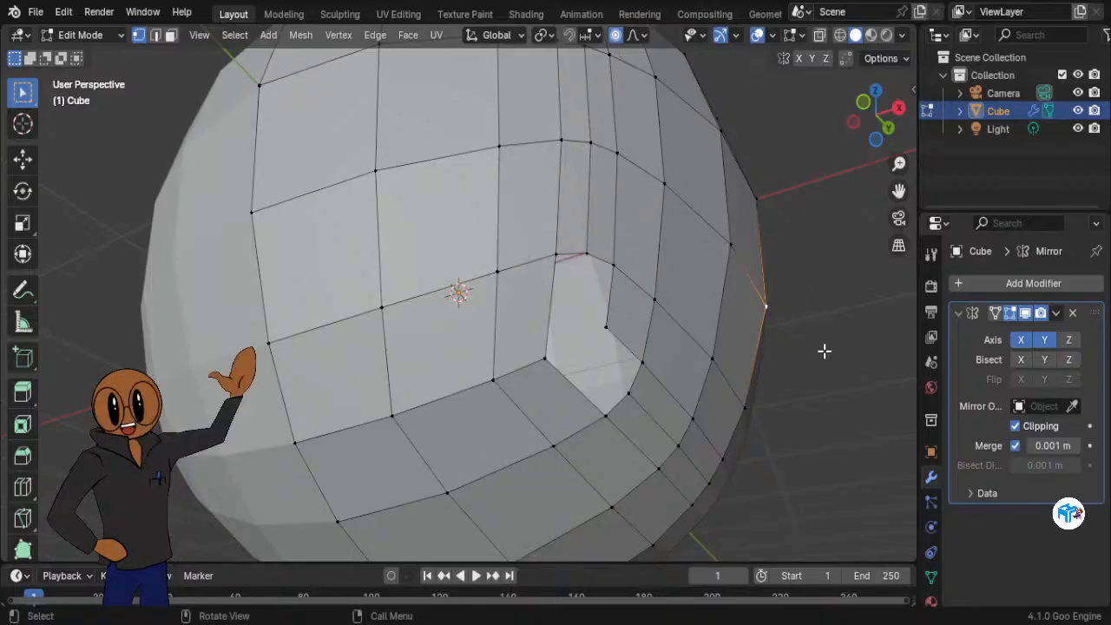
key("ctrl+z")
key("ctrl+z")
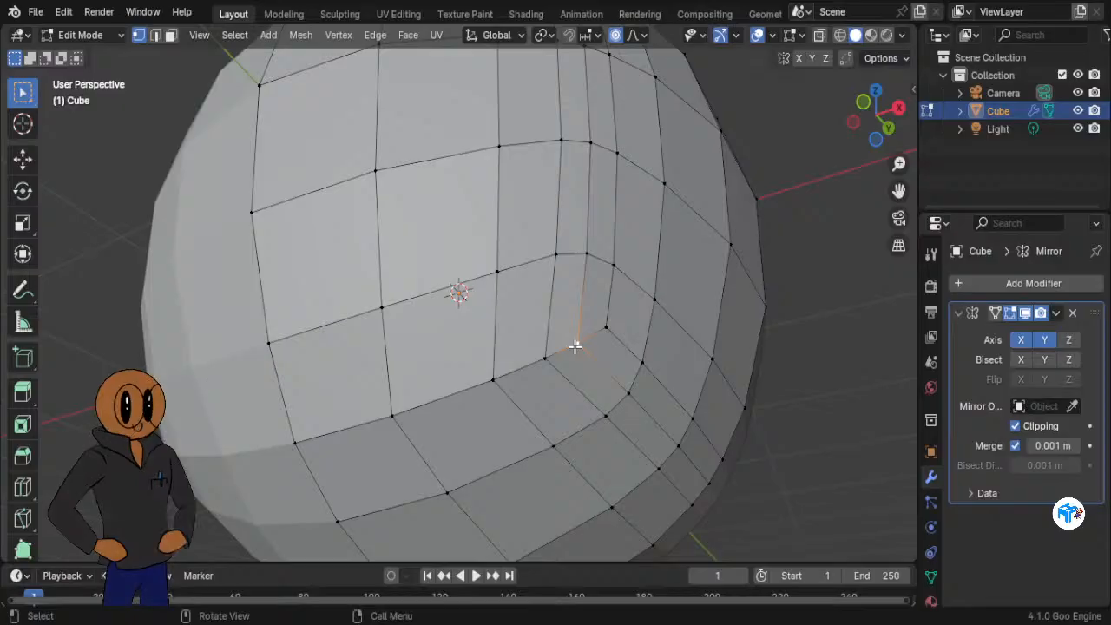
Step: Try moving the lower corner's middle vertex about 0.06 m toward positive X with a proportional editing size of about 0.29 m
key("g")
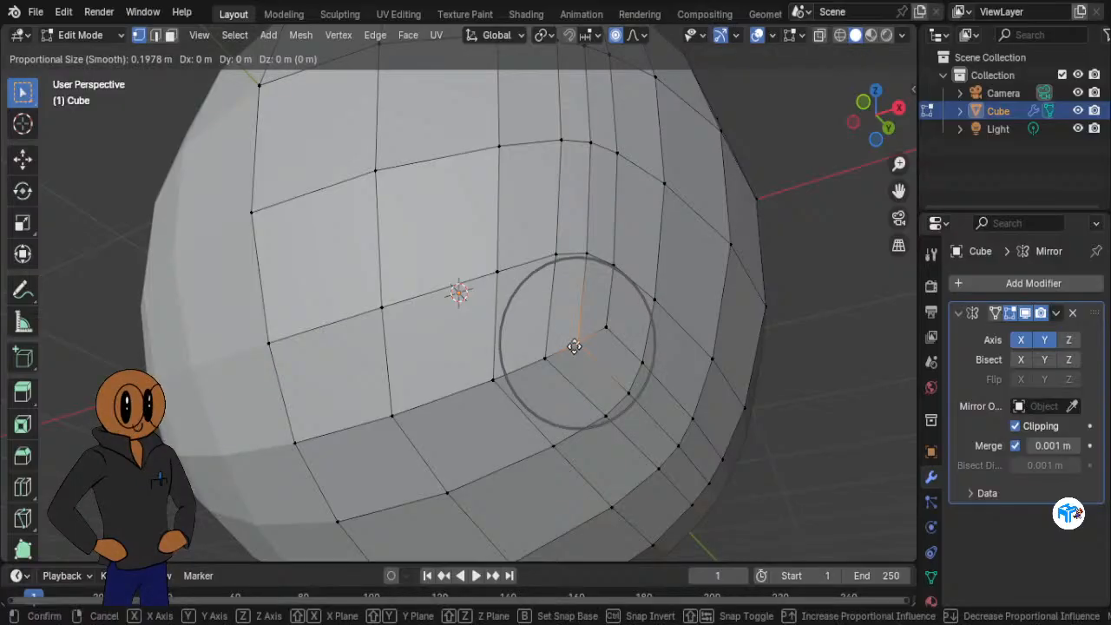
scroll(573, 346, "down", 4)
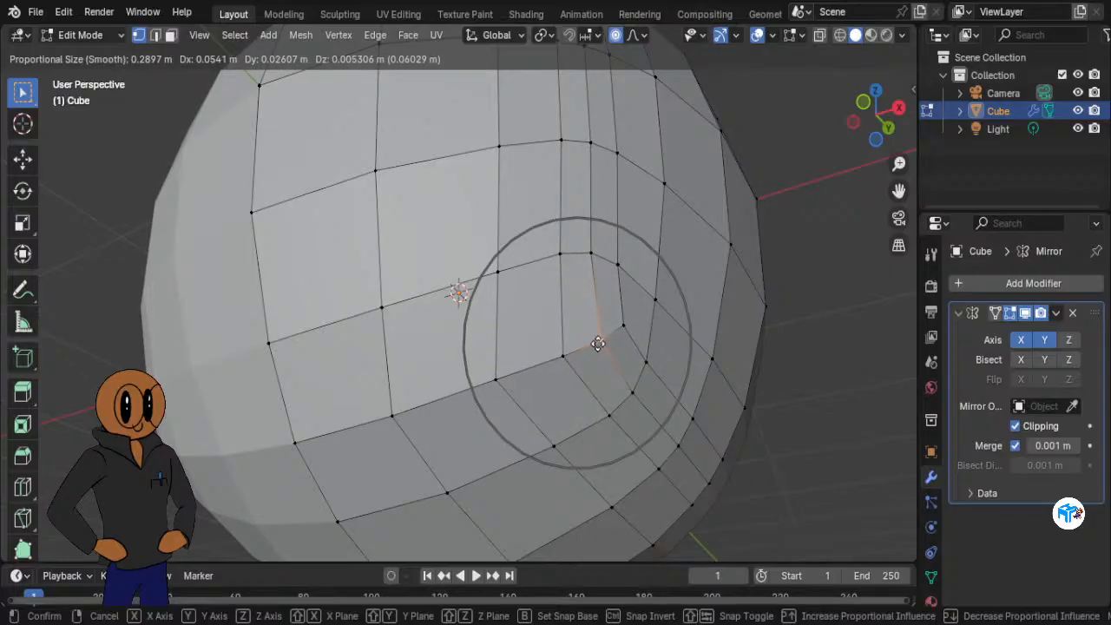
left_click(598, 344)
scroll(633, 321, "down", 5)
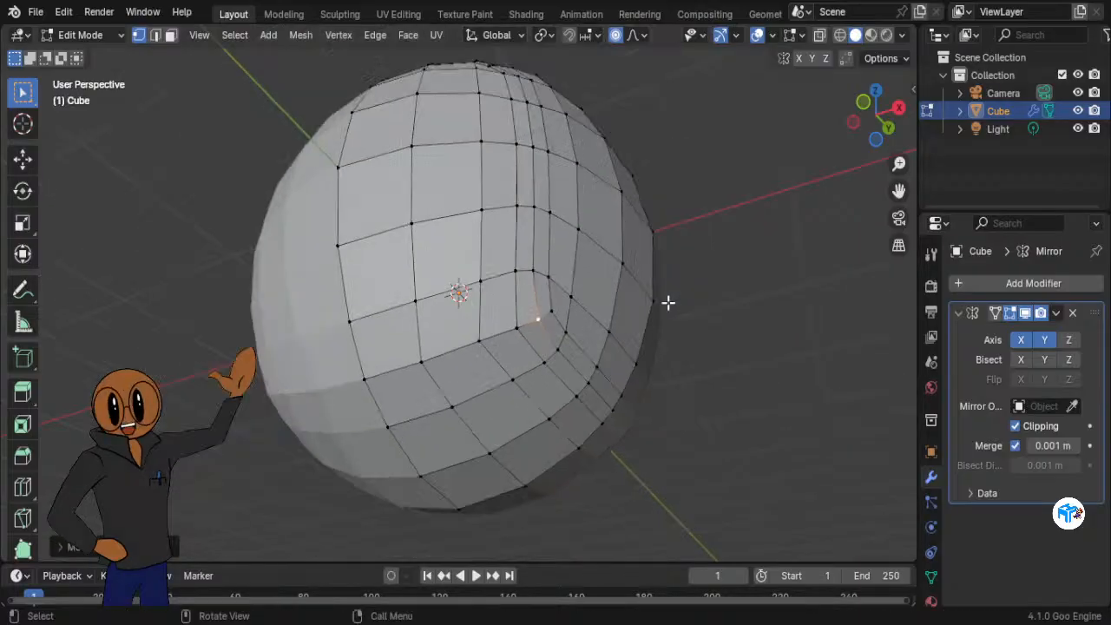
middle_click_drag(627, 234, 634, 257)
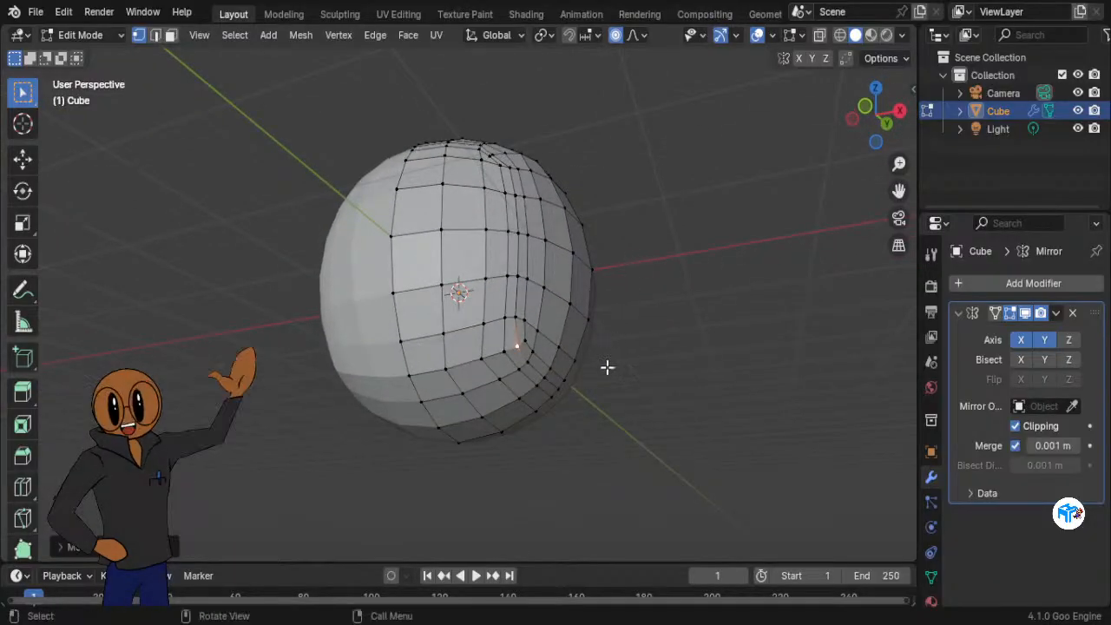
scroll(598, 421, "up", 4)
scroll(599, 423, "up", 2)
middle_click_drag(613, 479, 600, 456)
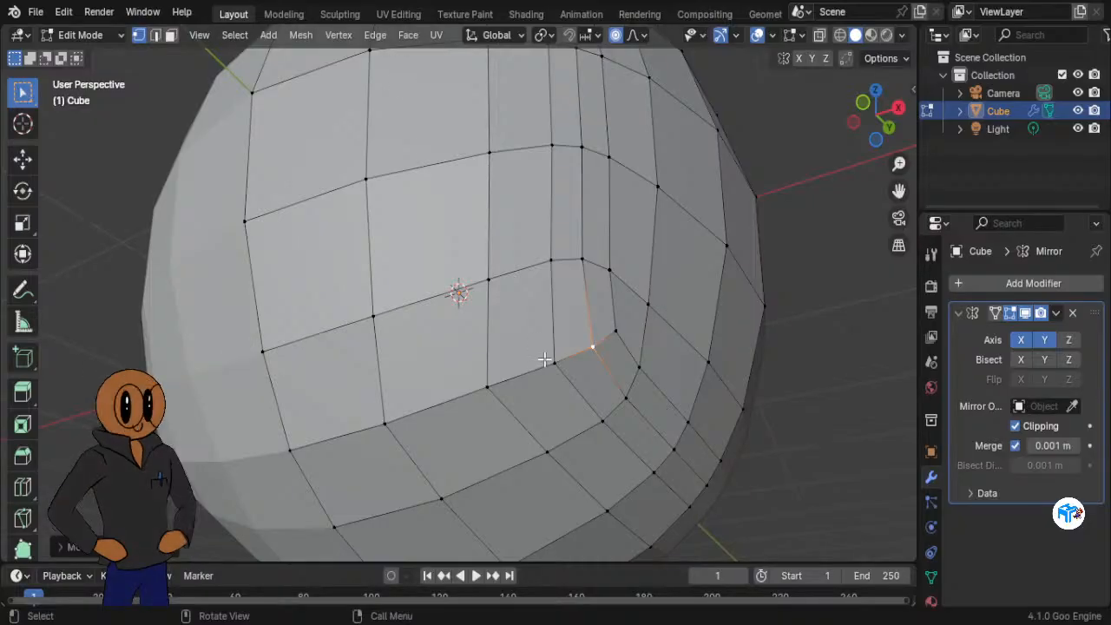
key("ctrl+z")
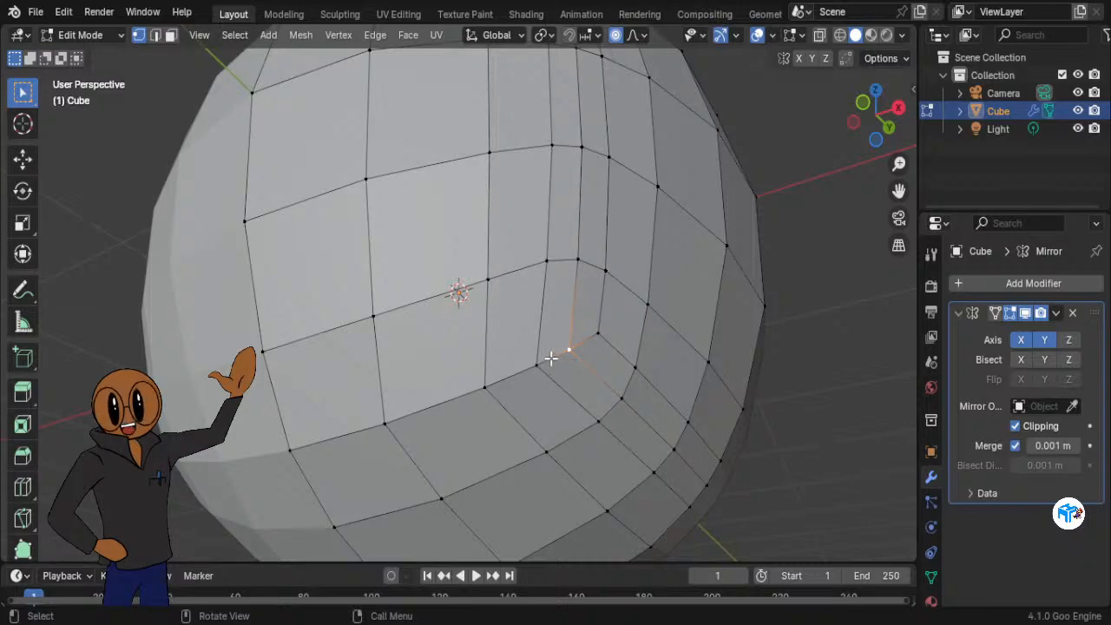
Step: Try moving the lower corner's middle vertex about 0.11 m toward positive X and check the corner's shape against the upper one
key("g")
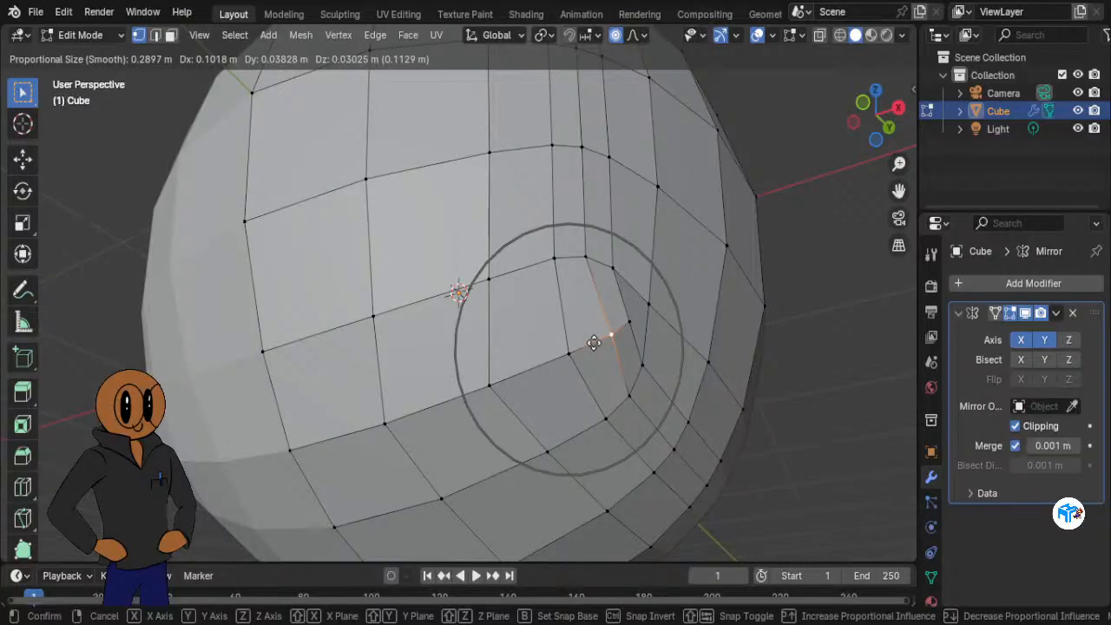
left_click(594, 343)
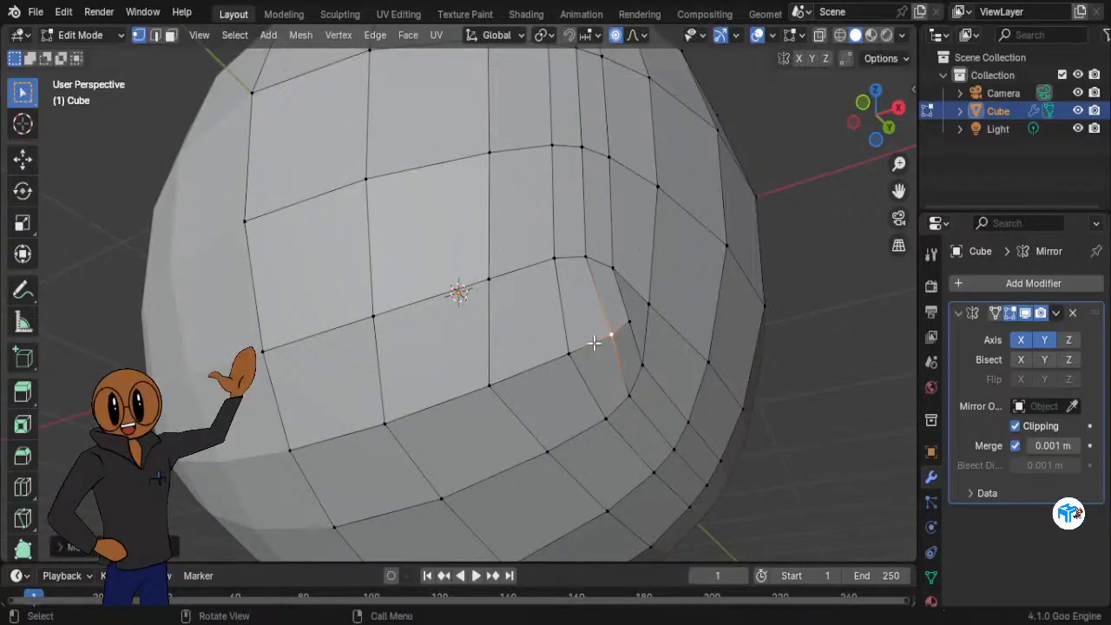
middle_click_drag(565, 315, 565, 361)
scroll(564, 361, "down", 3)
middle_click_drag(563, 418, 557, 467)
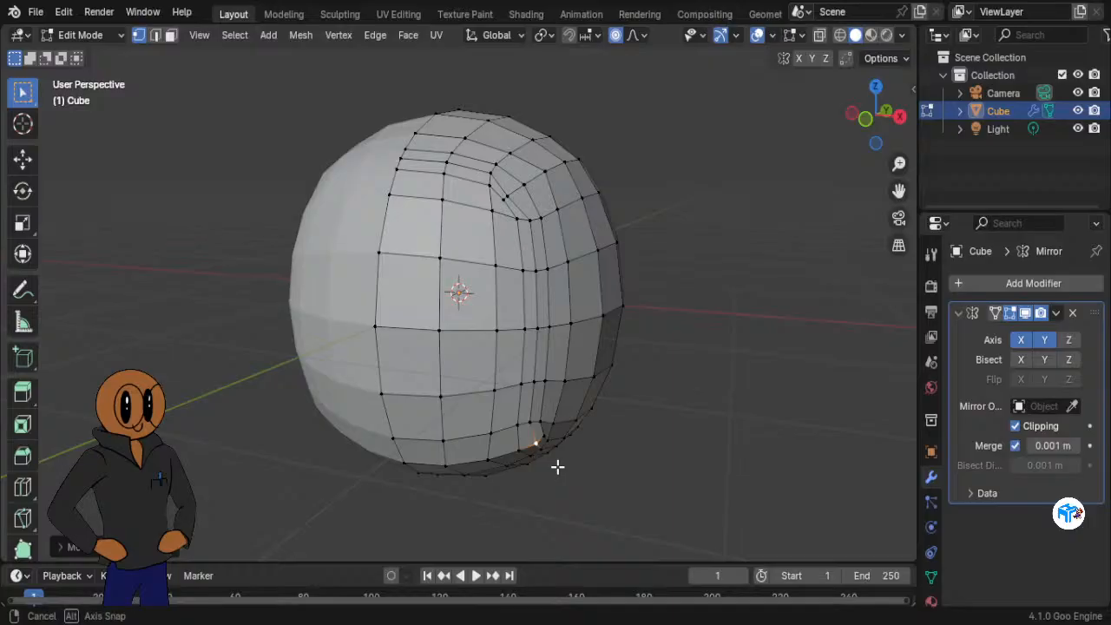
middle_click_drag(557, 466, 557, 467)
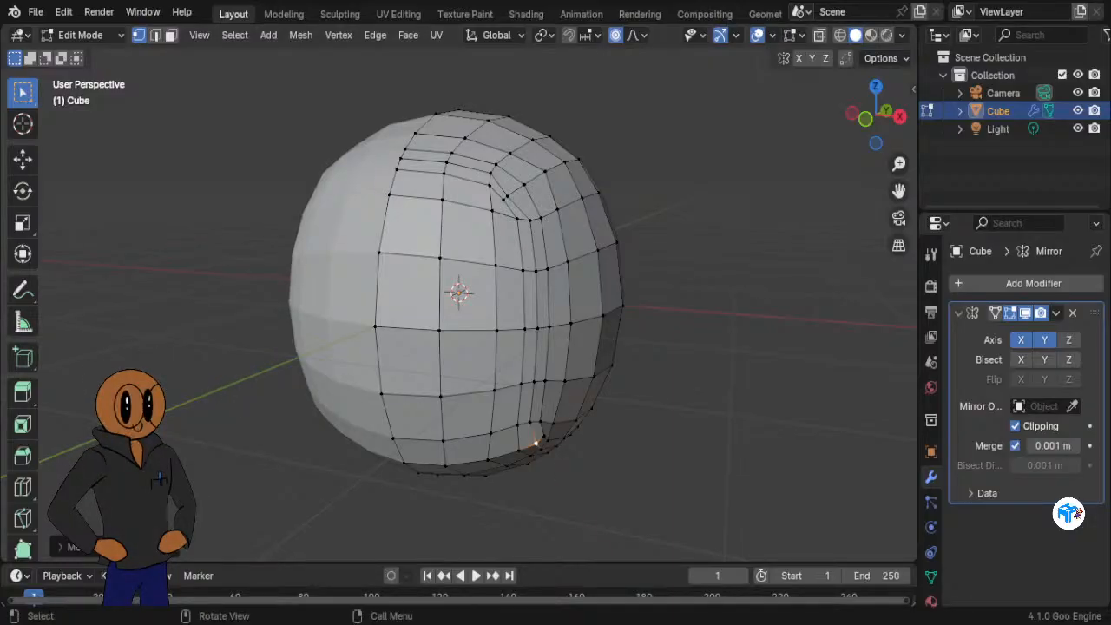
middle_click_drag(416, 408, 518, 413)
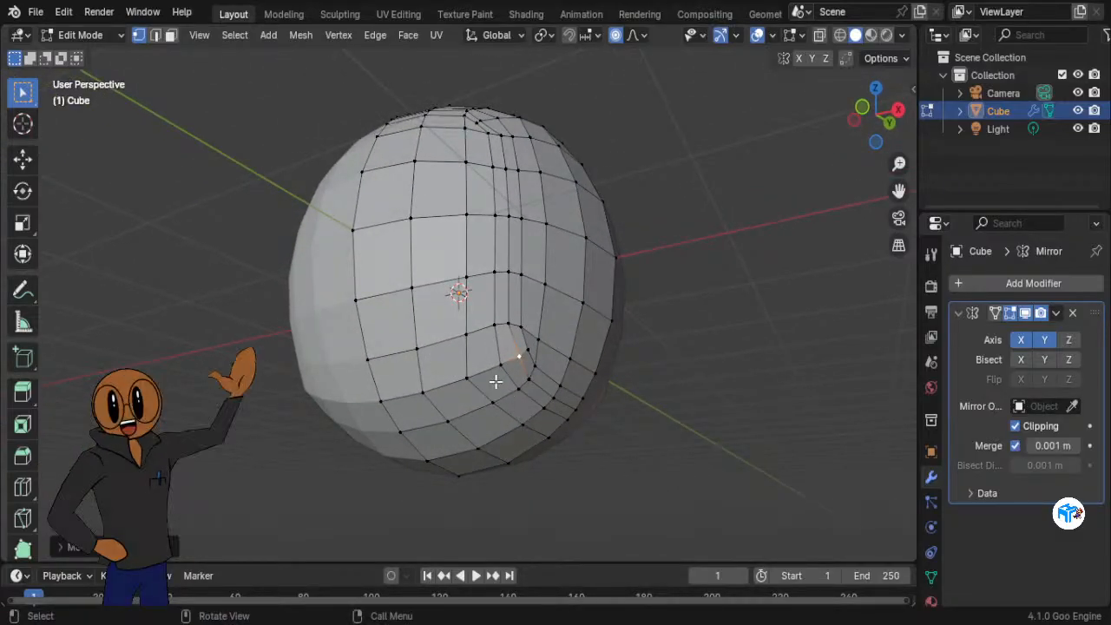
Step: Try pulling the lower corner's middle vertex back toward negative X, and return it to its position before the last move
key("g")
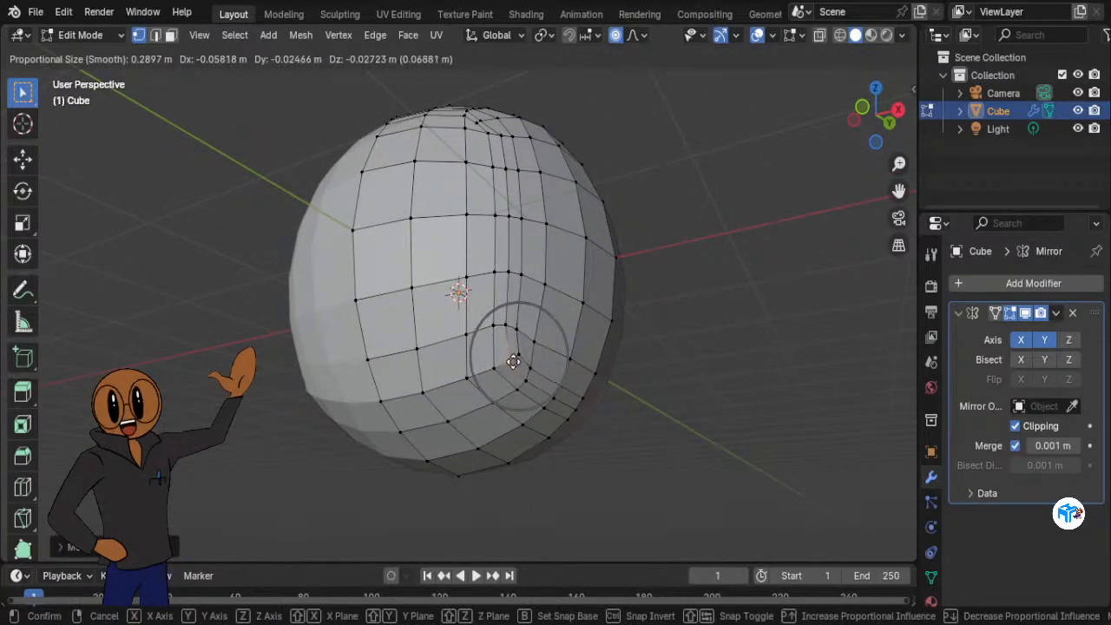
left_click(513, 361)
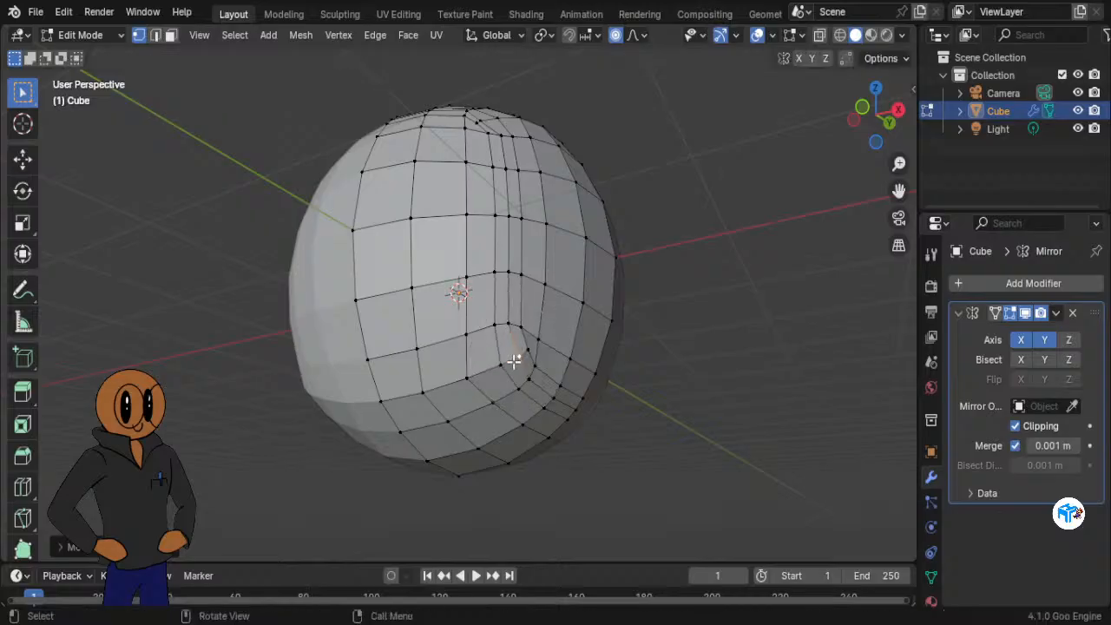
scroll(503, 402, "up", 5)
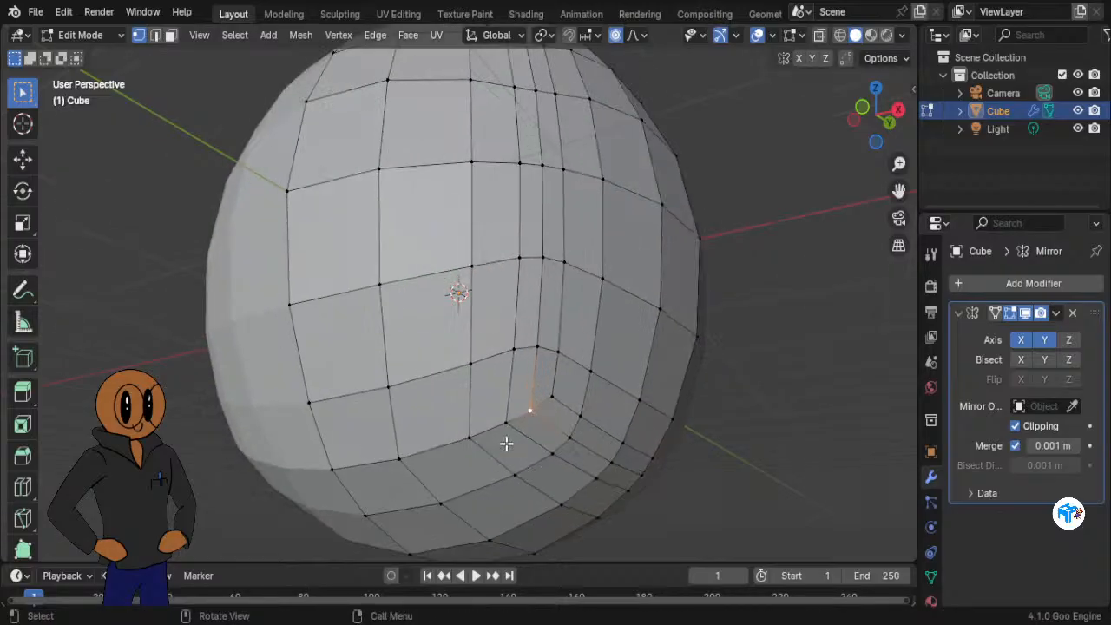
middle_click_drag(552, 461, 555, 437)
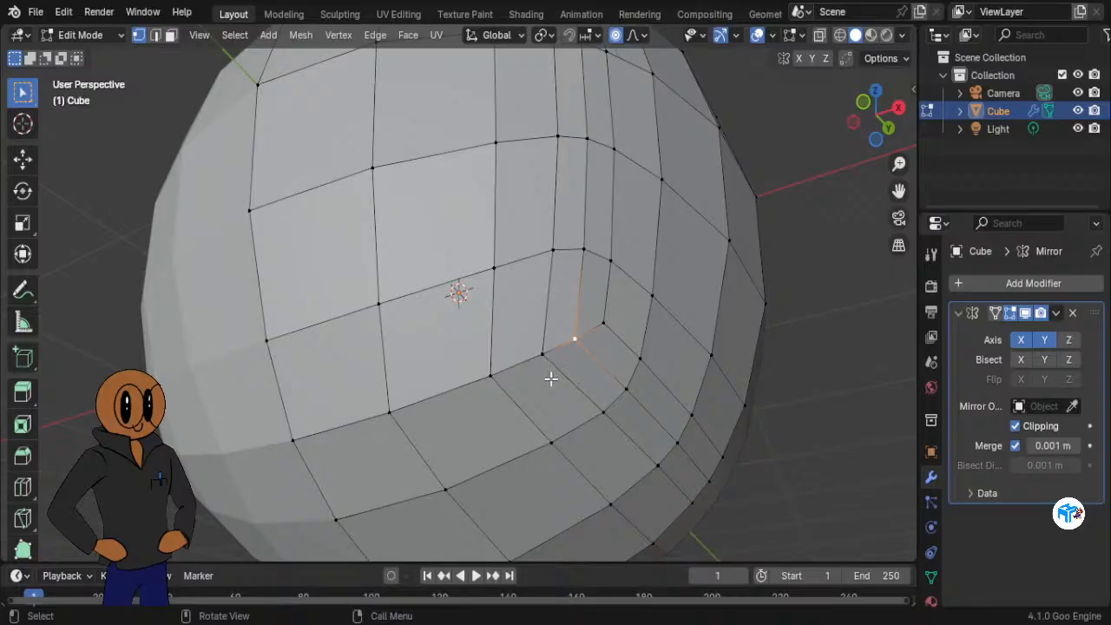
Step: Move the lower corner's middle vertex about 0.09 m, mainly toward positive X, using a proportional editing size of about 0.29 m
key("g")
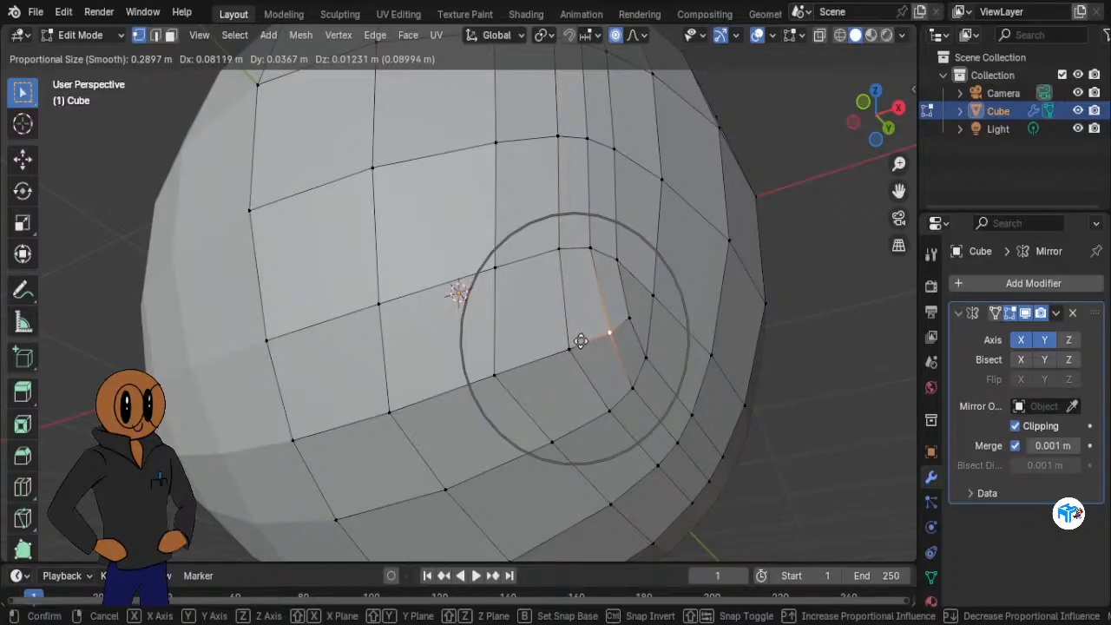
left_click(578, 334)
middle_click_drag(560, 293, 502, 393)
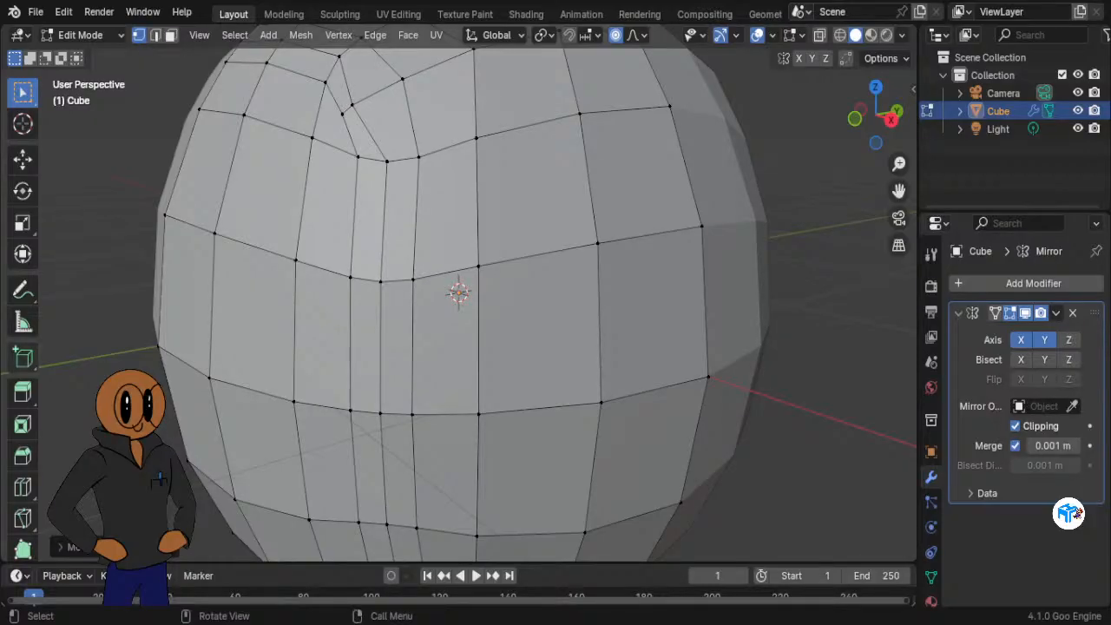
scroll(458, 294, "down", 2)
middle_click_drag(486, 365, 472, 340)
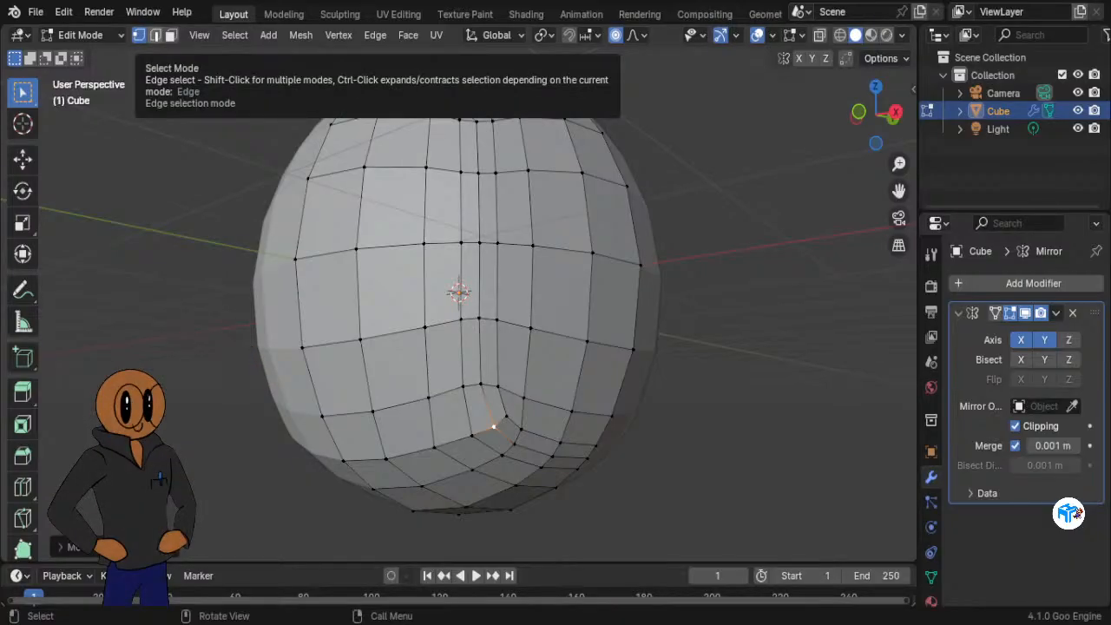
Step: Switch to edge selection, and apply the Mirror modifier to the cube in Object Mode
left_click(157, 35)
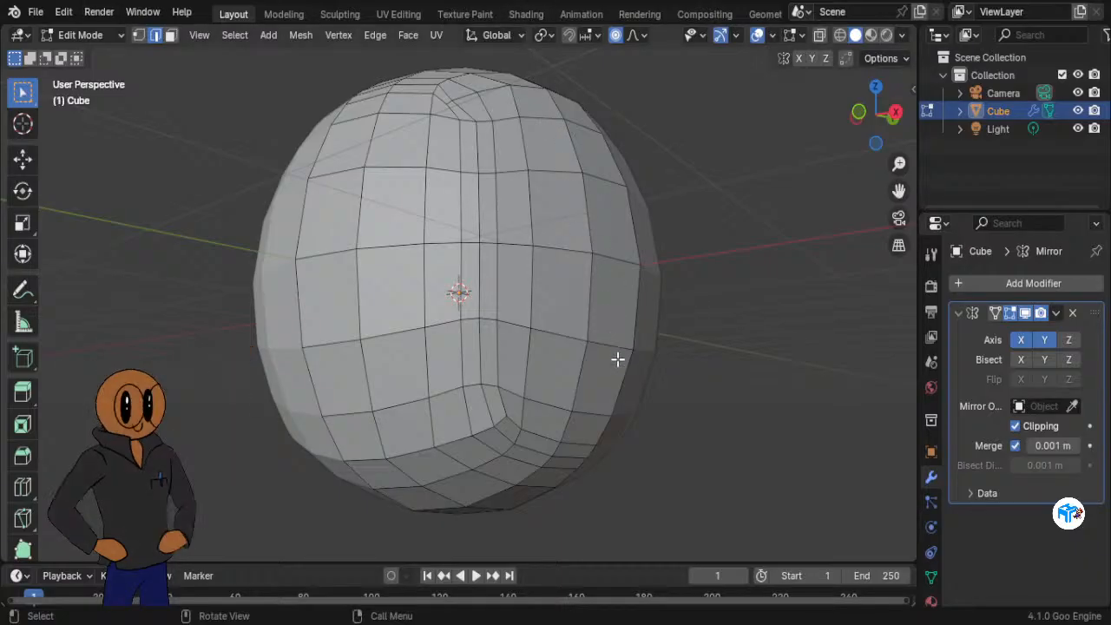
key("Tab")
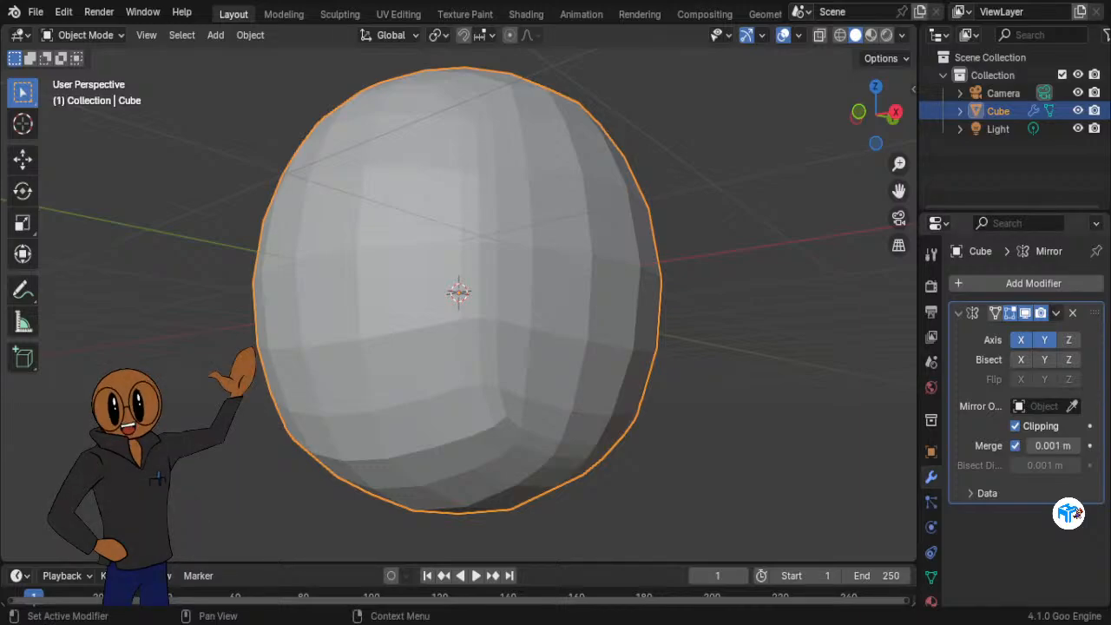
left_click(1055, 312)
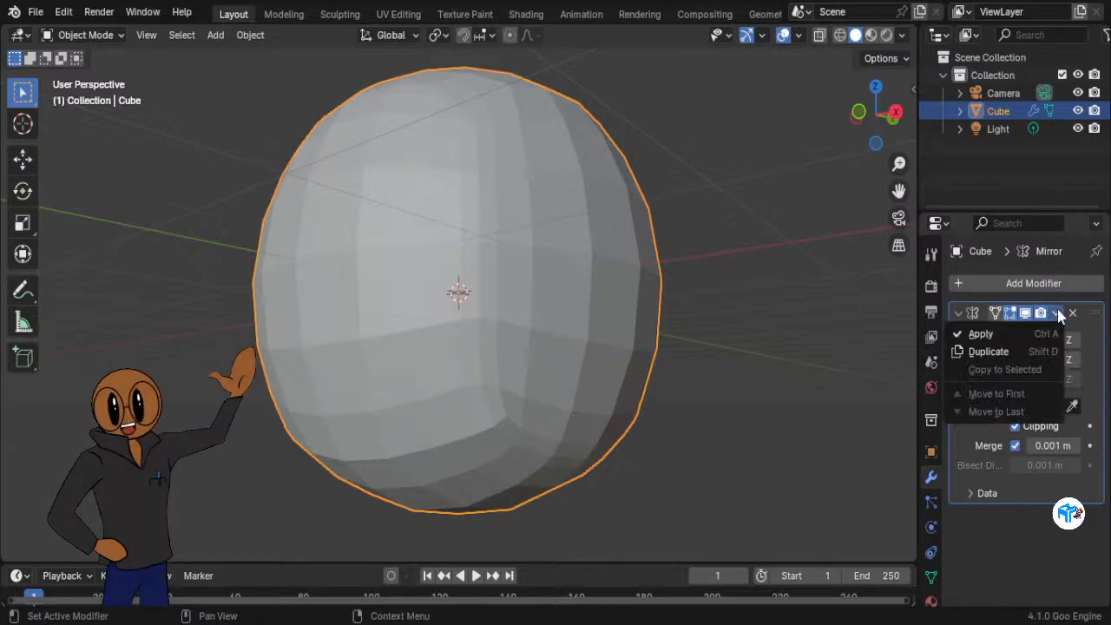
left_click(1015, 334)
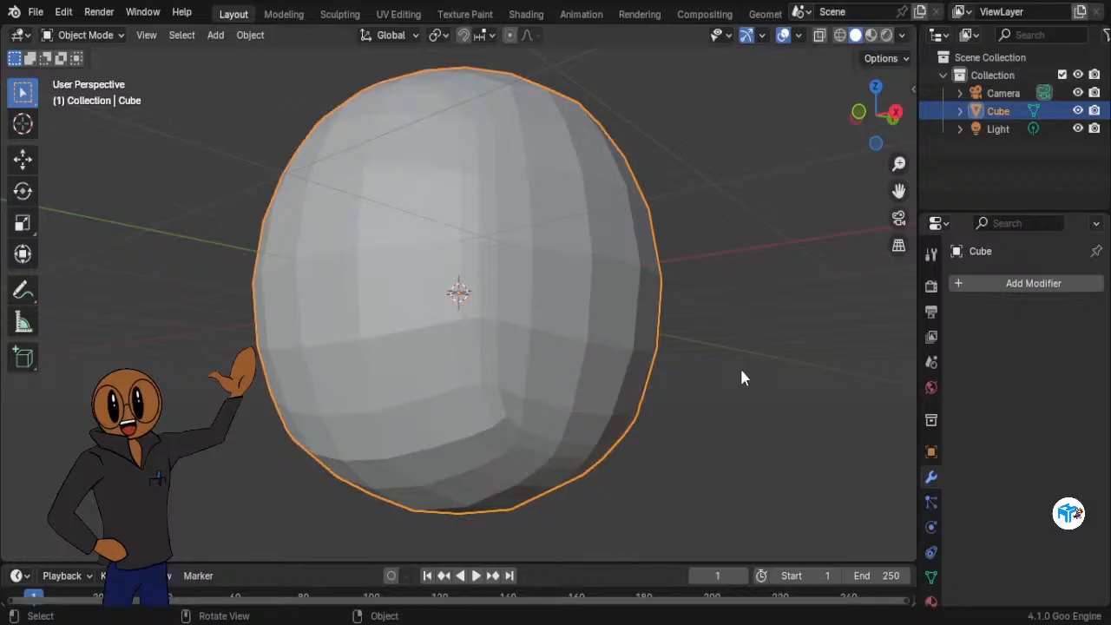
Step: Subdivide the entire mesh once in Edit Mode, keeping edge selection active
key("Tab")
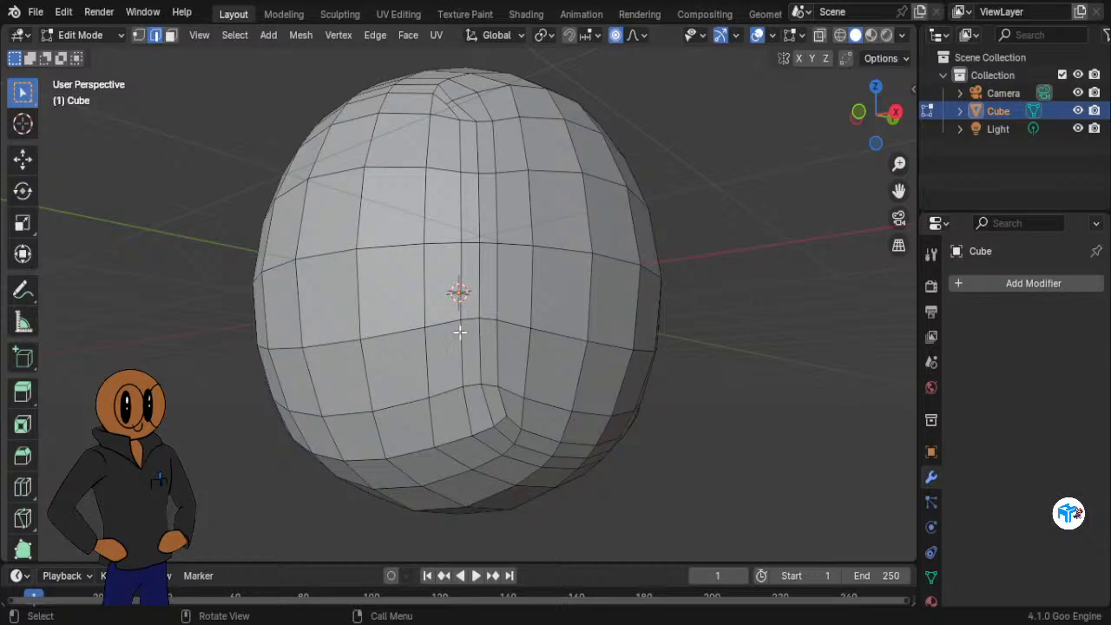
key("a")
key("ctrl+e")
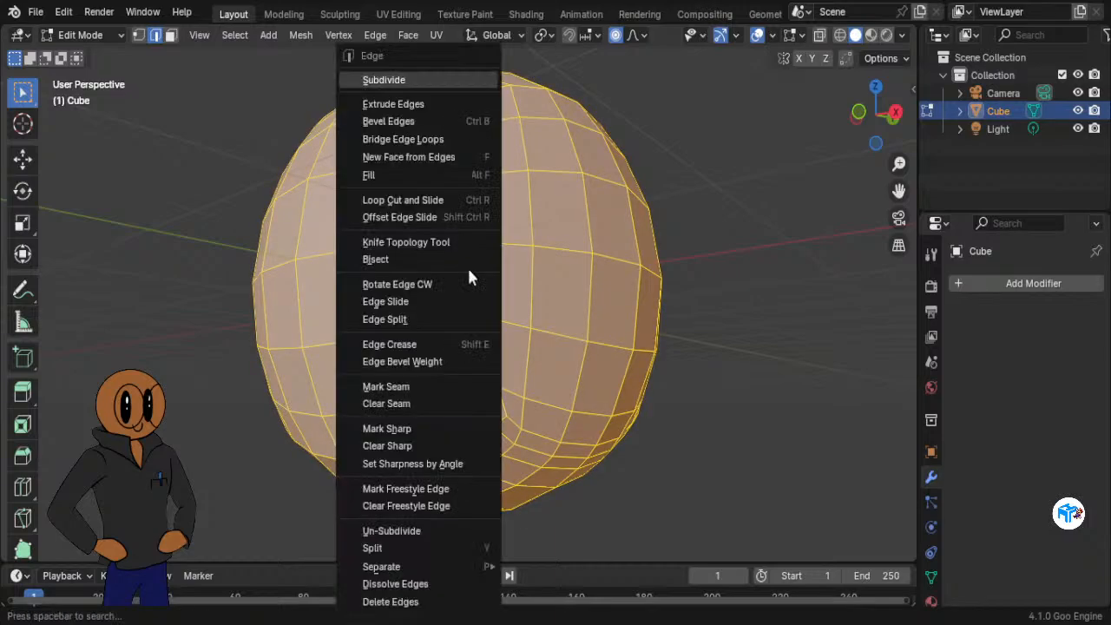
left_click(434, 85)
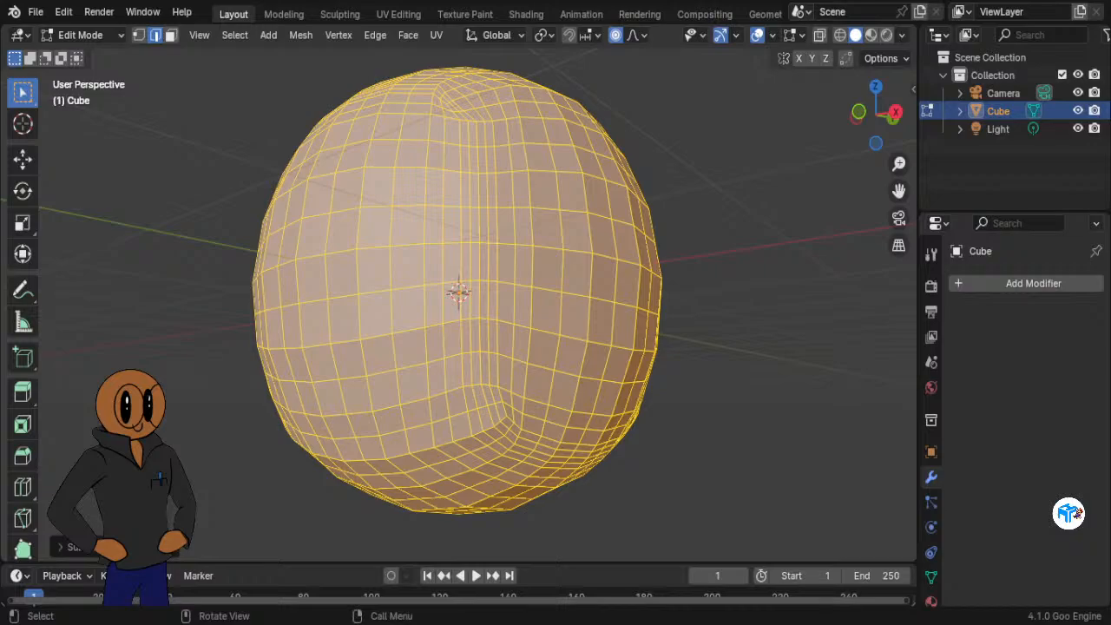
middle_click_drag(781, 381, 833, 414)
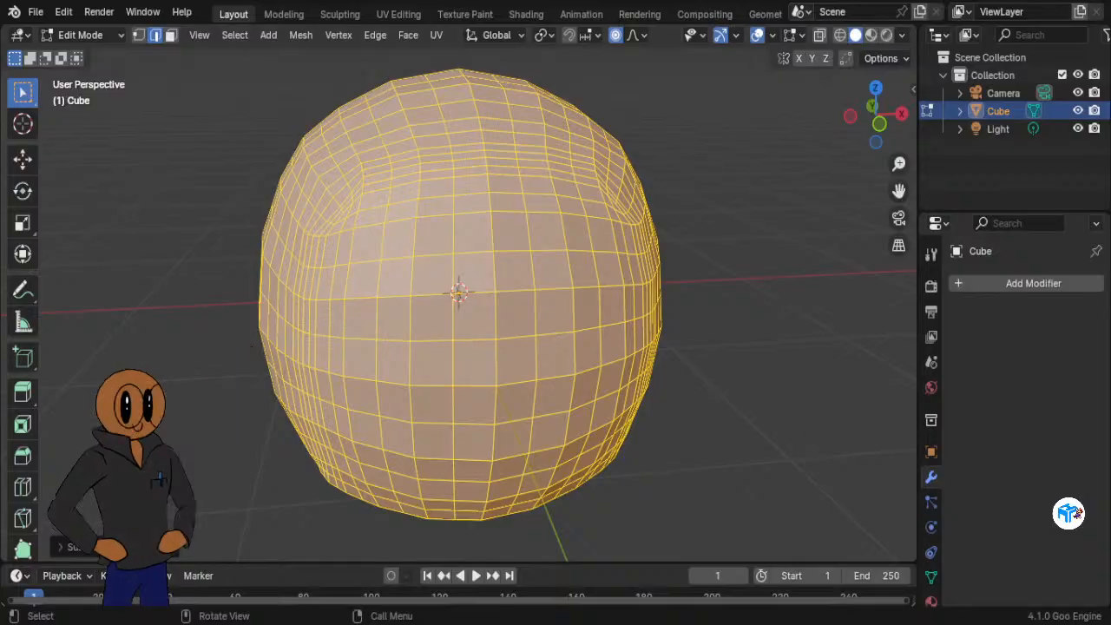
left_click(169, 38)
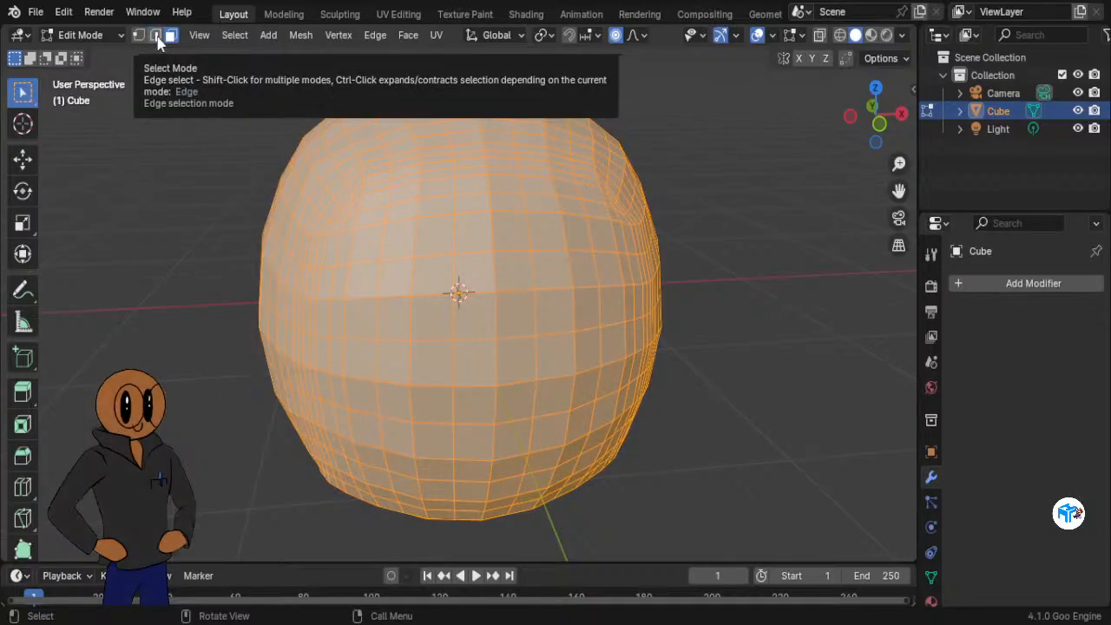
left_click(157, 37)
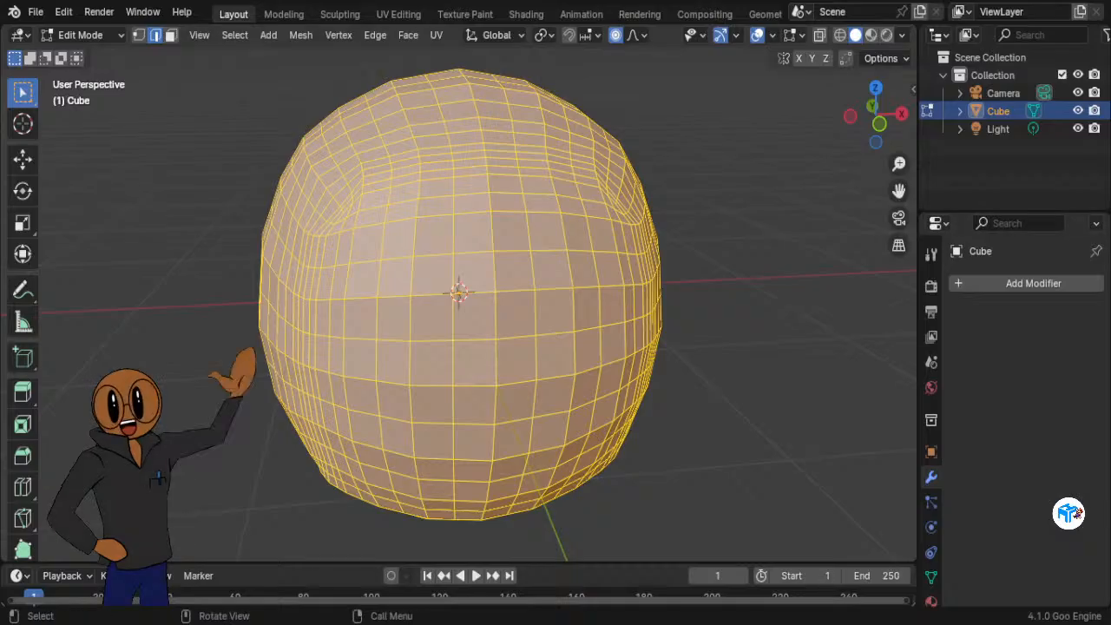
Step: Round the whole mesh with To Sphere at a factor of 1, and clear the selection
scroll(460, 295, "down", 4)
middle_click_drag(520, 260, 626, 293)
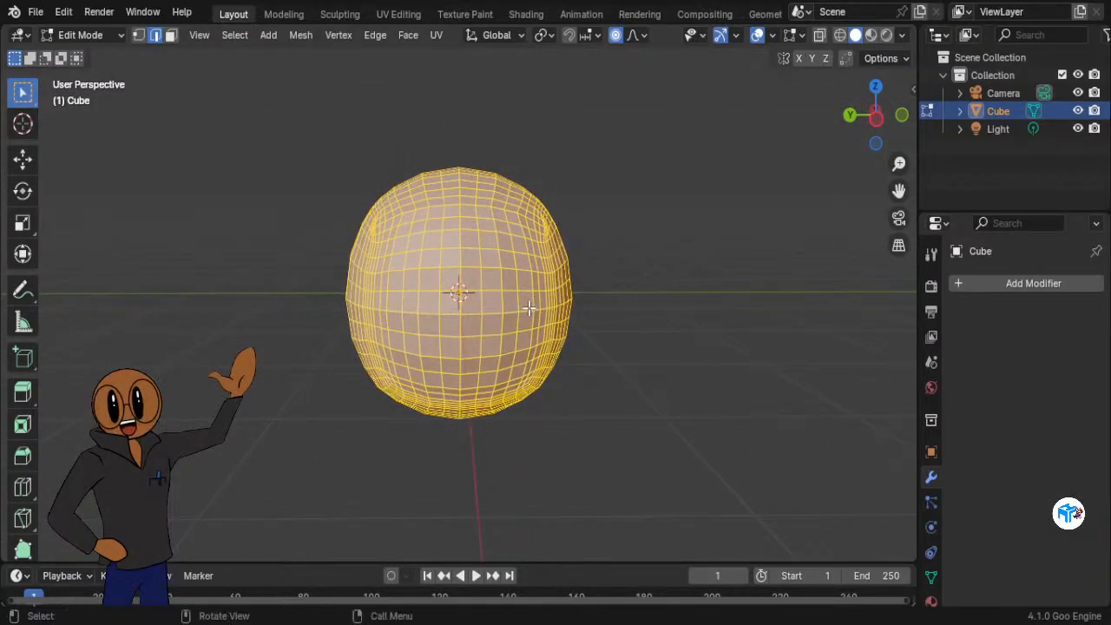
middle_click_drag(529, 369, 582, 362)
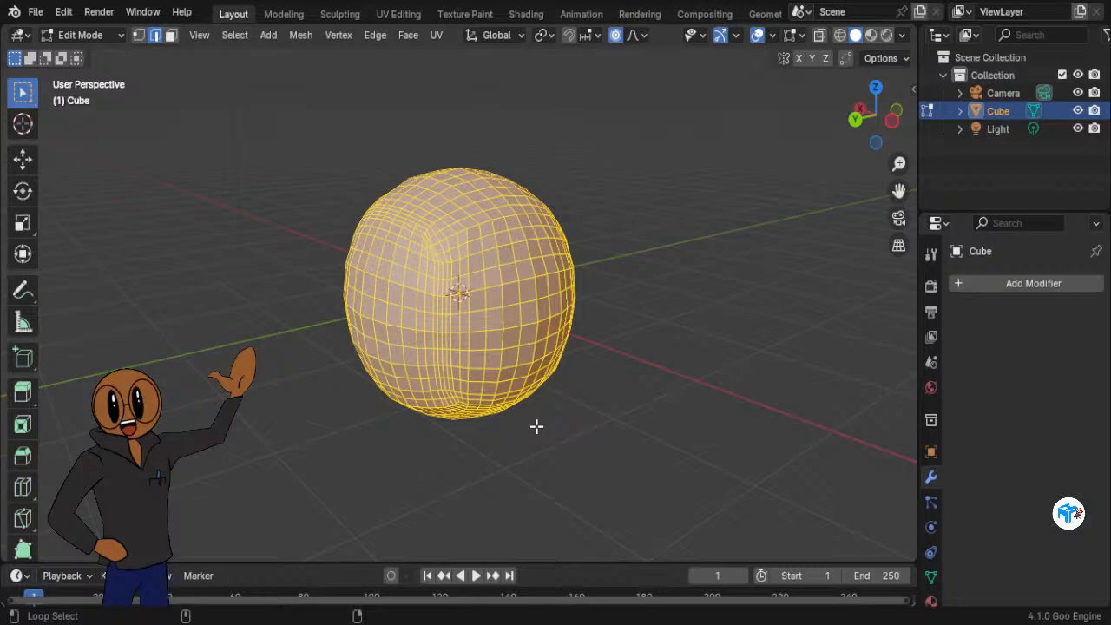
key("shift+alt+s")
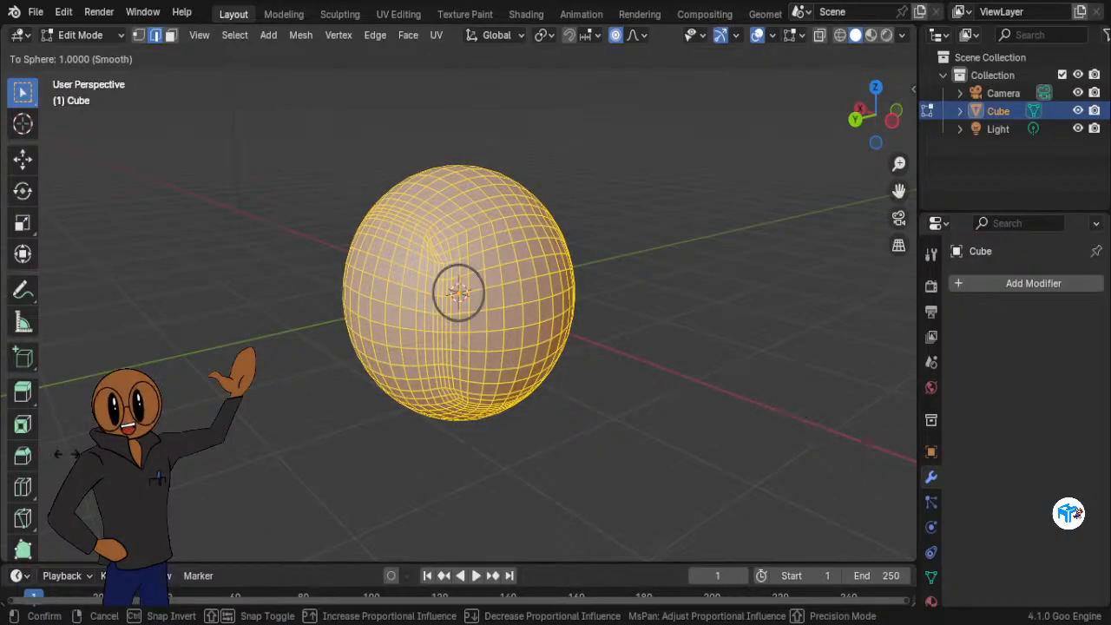
left_click(894, 532)
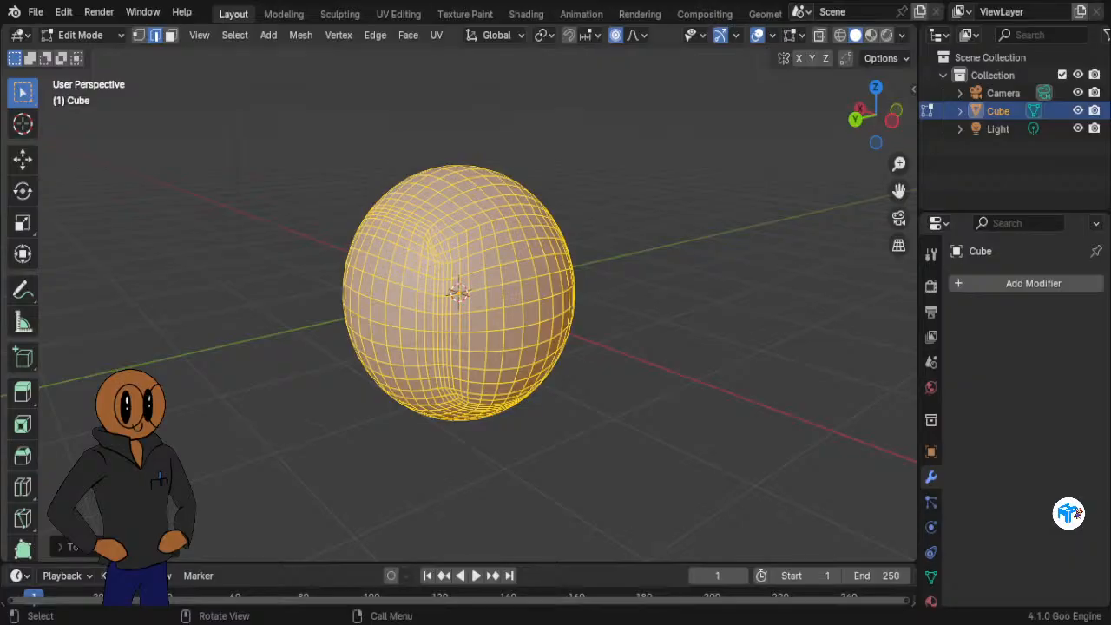
left_click(714, 387)
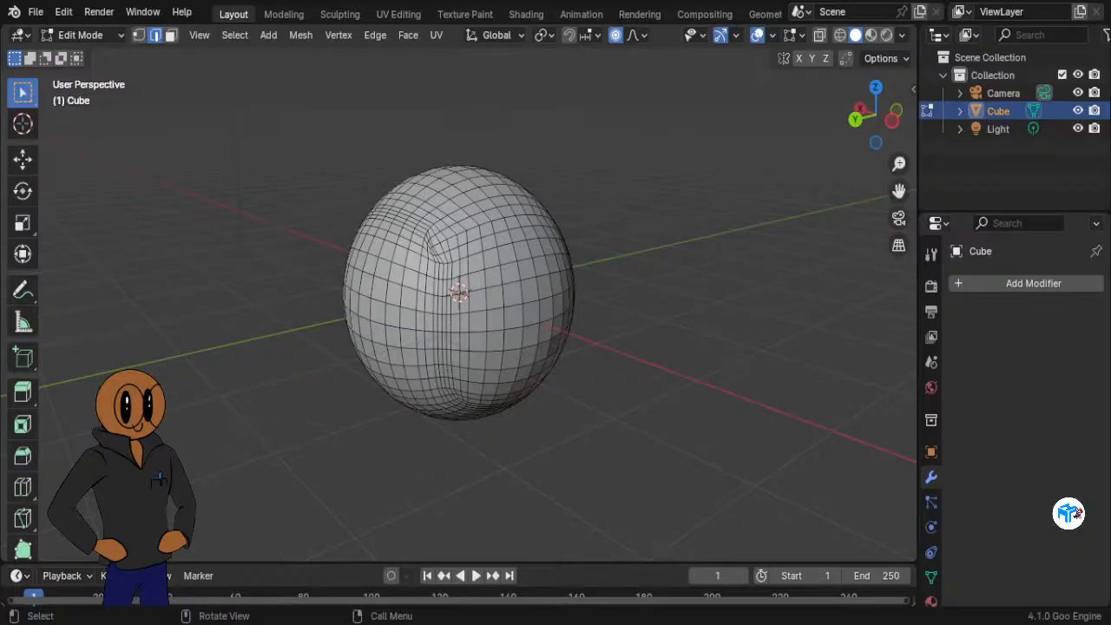
scroll(458, 292, "up", 5)
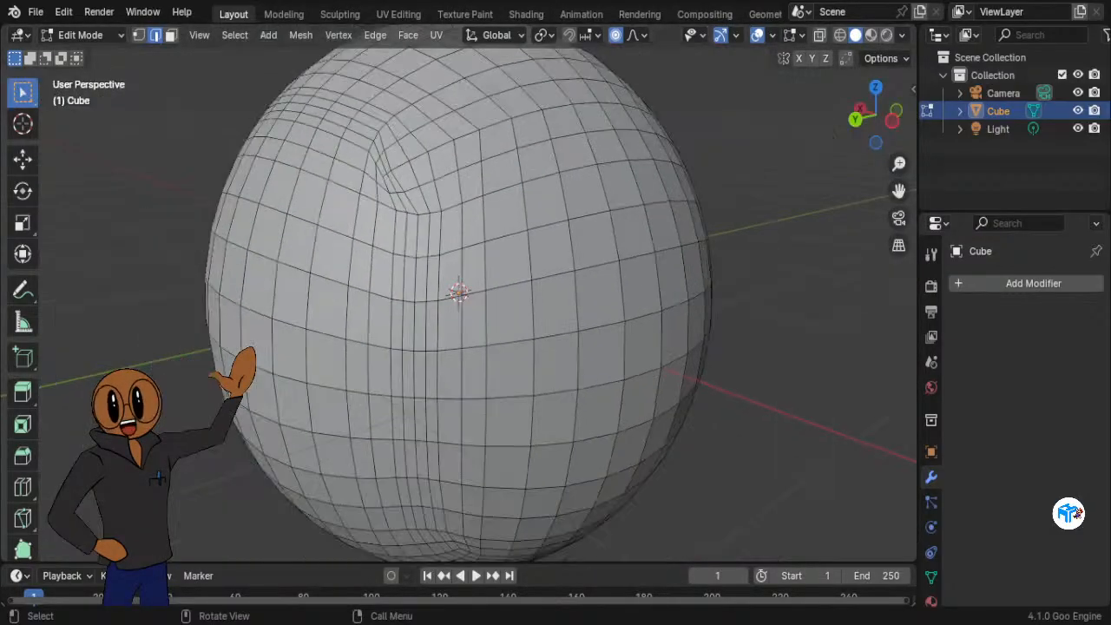
middle_click_drag(529, 351, 575, 348)
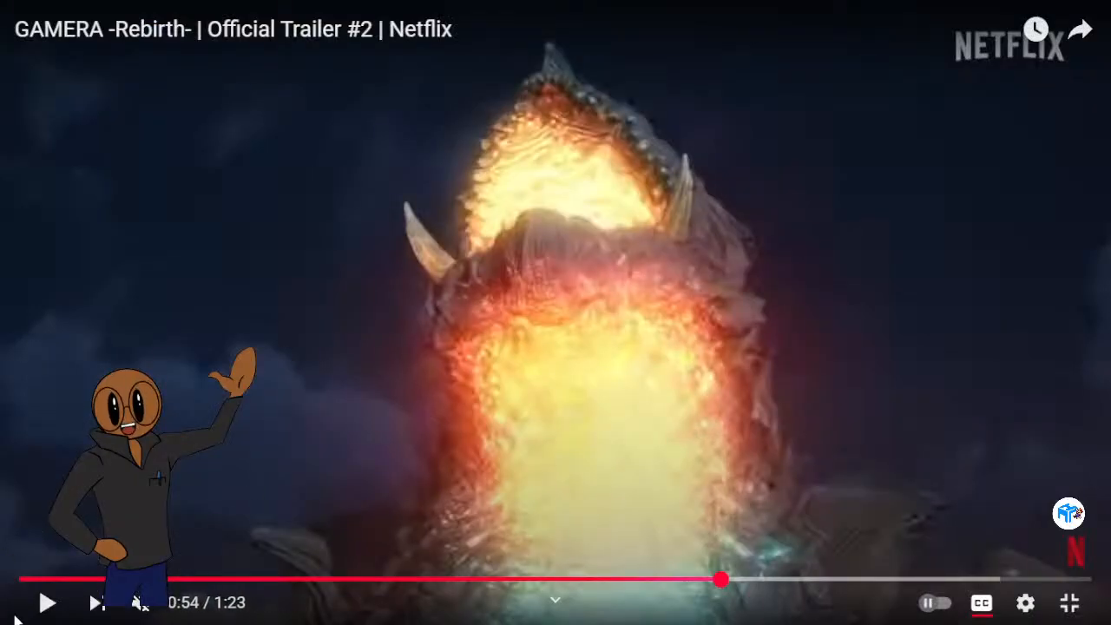
Step: Play the GAMERA -Rebirth- trailer in the video player up to its title card and pause it
left_click(45, 604)
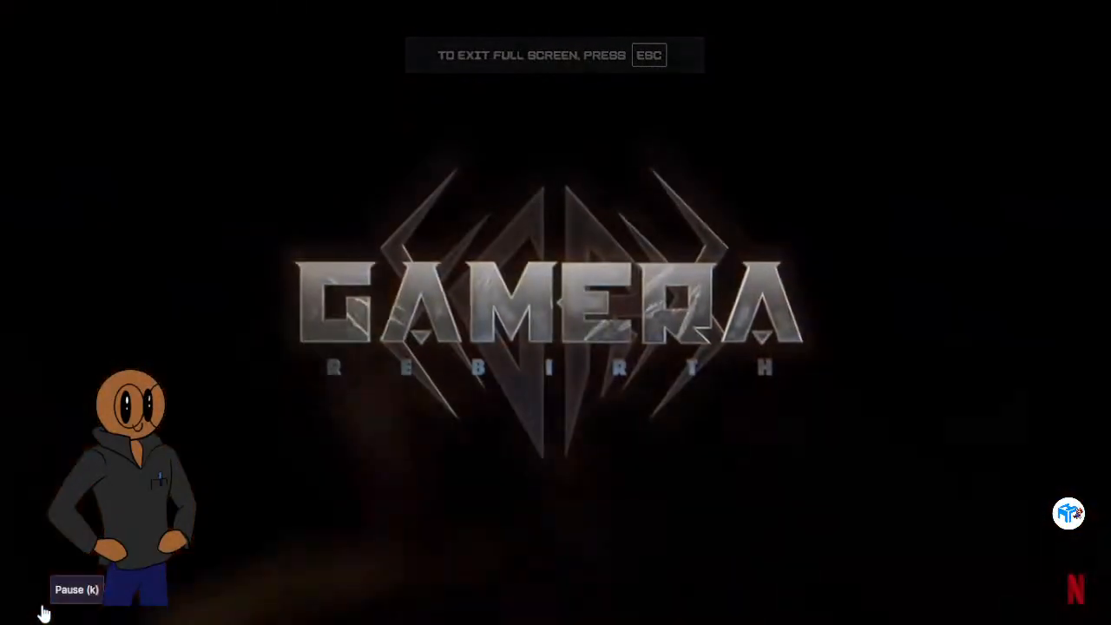
left_click(45, 604)
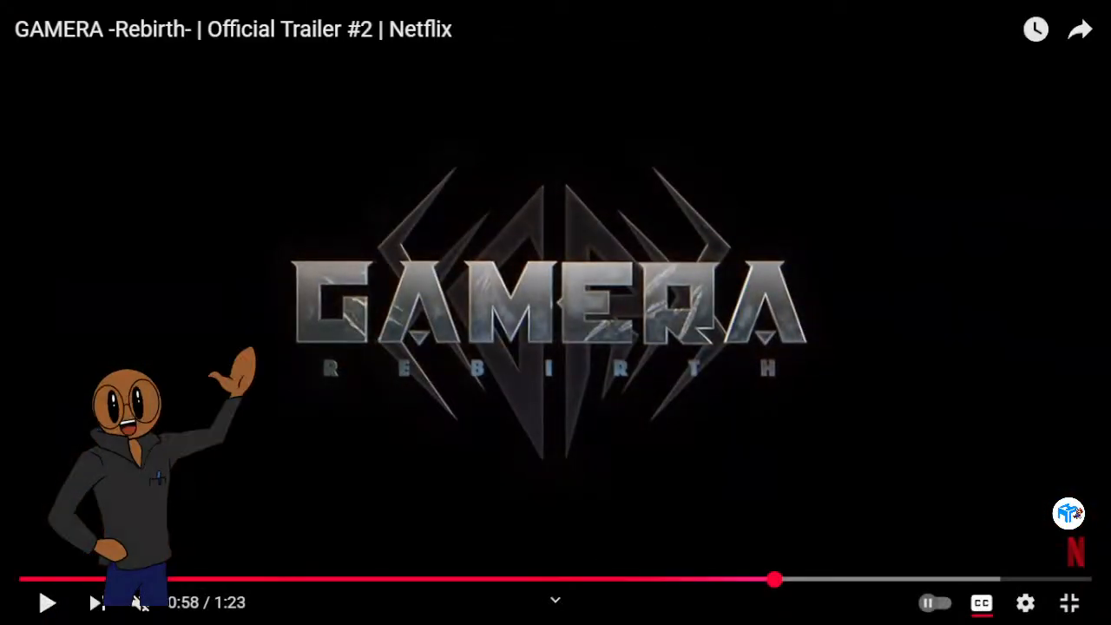
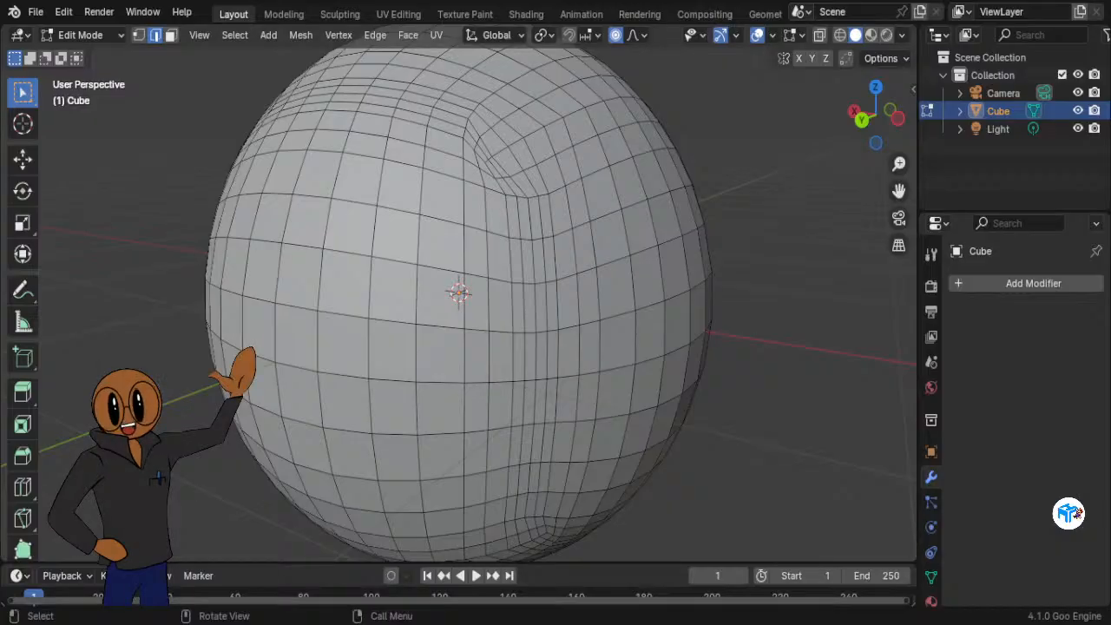
Step: Select the full edge loop running along the middle of the seam band
scroll(547, 137, "up", 3)
scroll(548, 137, "down", 2)
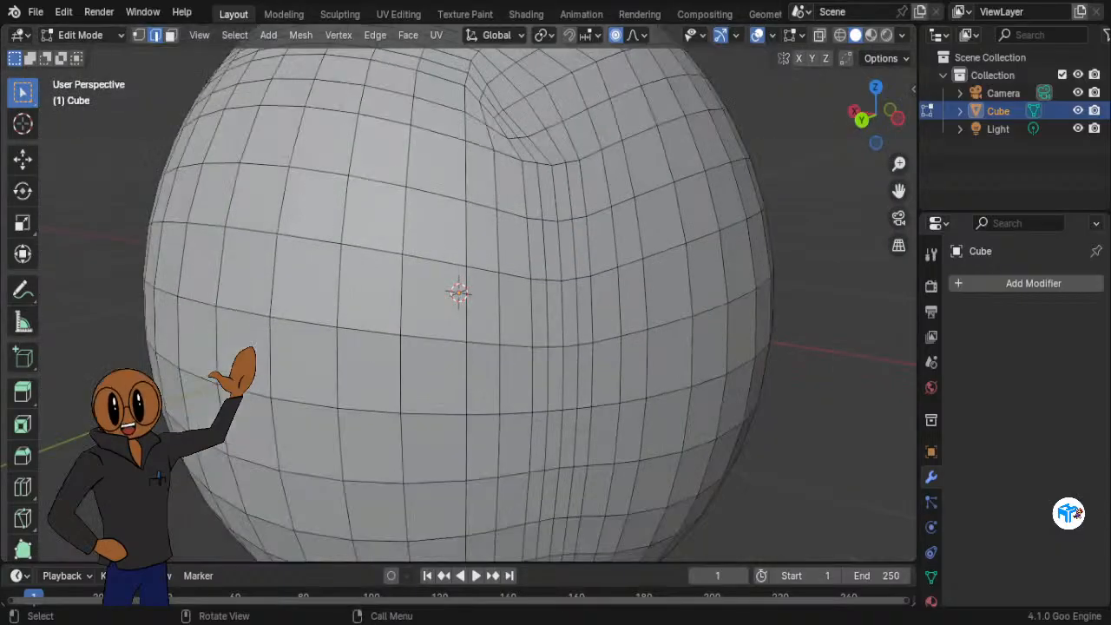
middle_click_drag(545, 137, 527, 178)
middle_click_drag(486, 371, 512, 334)
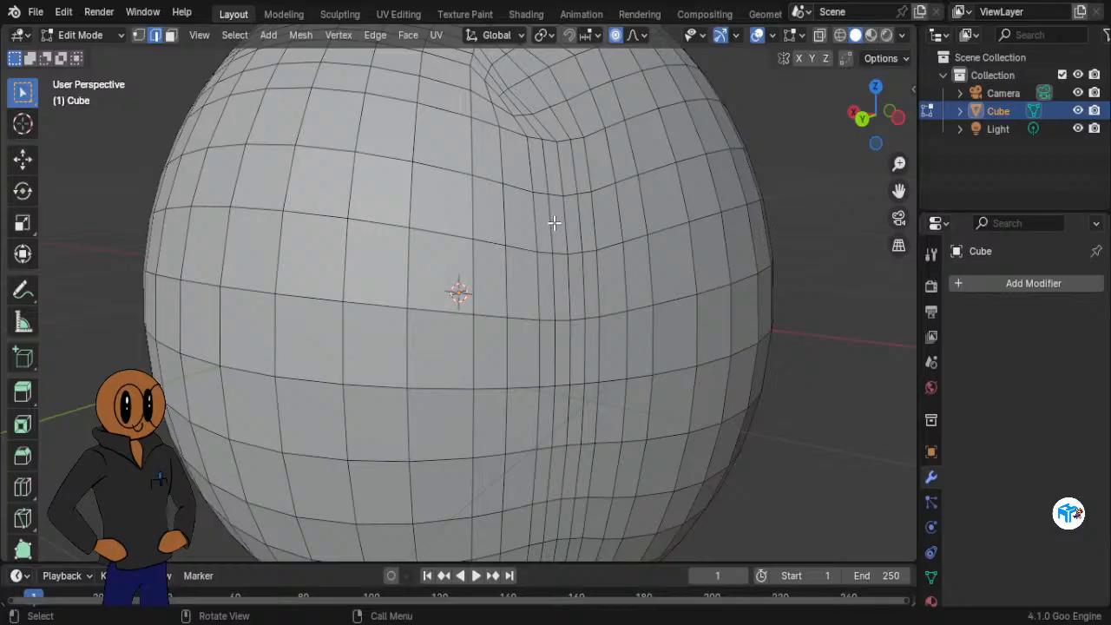
mouse_move(554, 223)
middle_mouse_down()
mouse_move(531, 239)
mouse_move(494, 240)
mouse_move(531, 227)
middle_mouse_up()
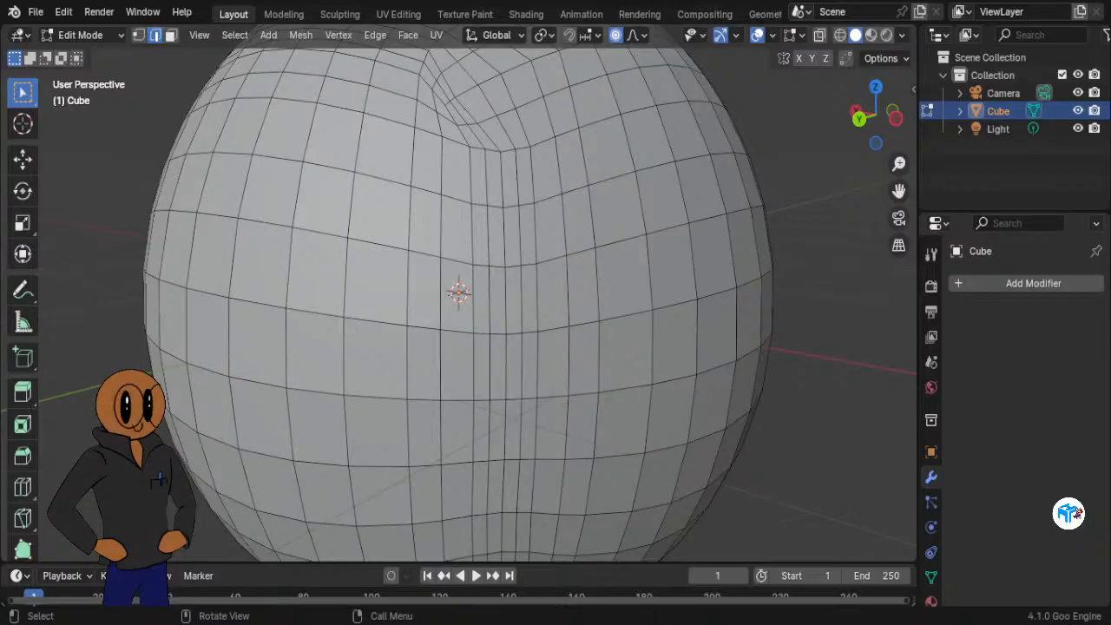
left_click(505, 321, "alt")
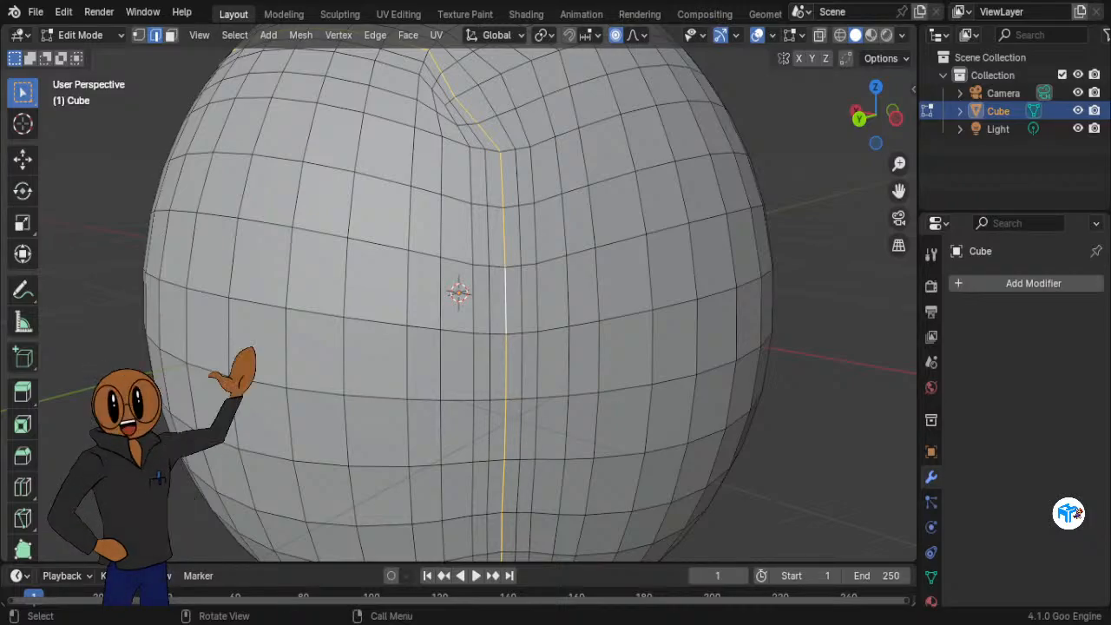
Step: Try shrinking the middle seam loop inward about 0.06 m with Shrink/Fatten and proportional editing, and undo it
middle_click_drag(599, 339, 757, 366)
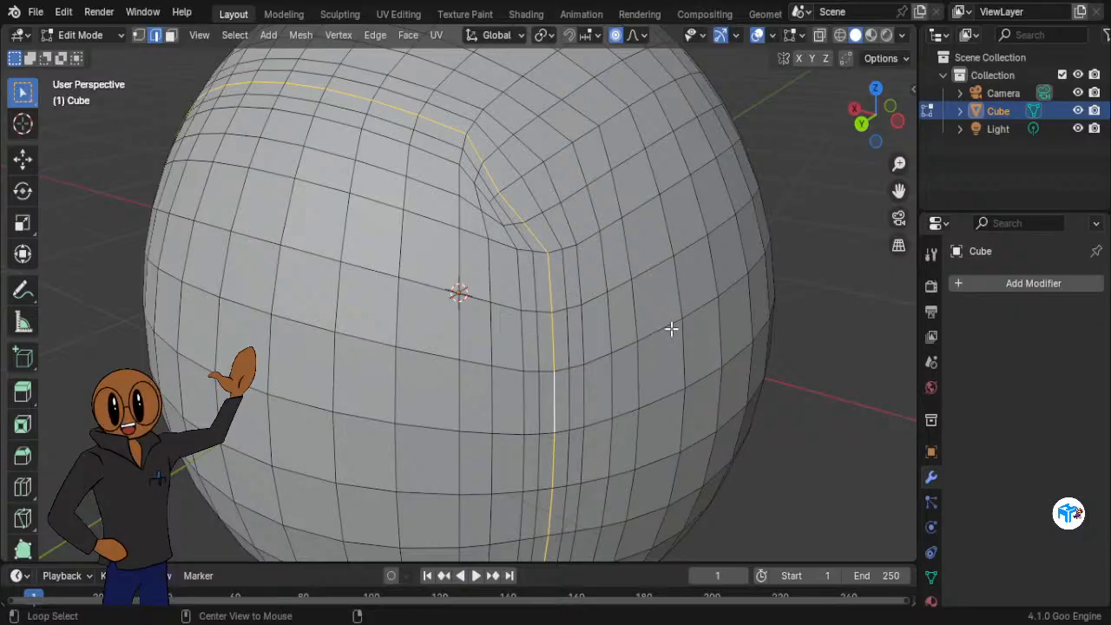
key("alt+s")
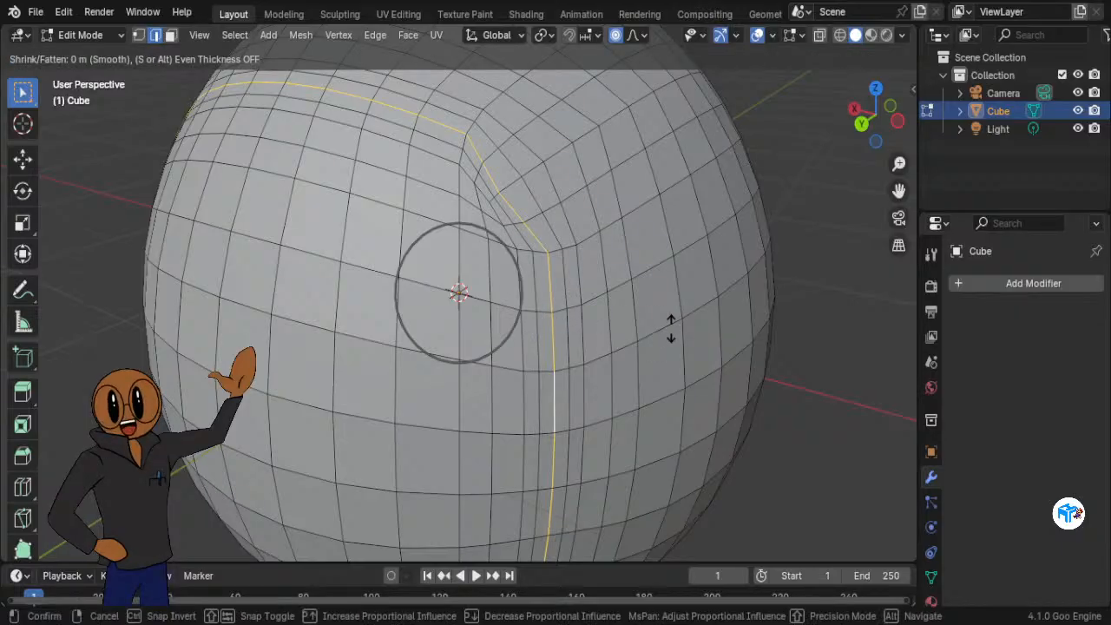
scroll(670, 328, "up", 1)
scroll(671, 329, "down", 1)
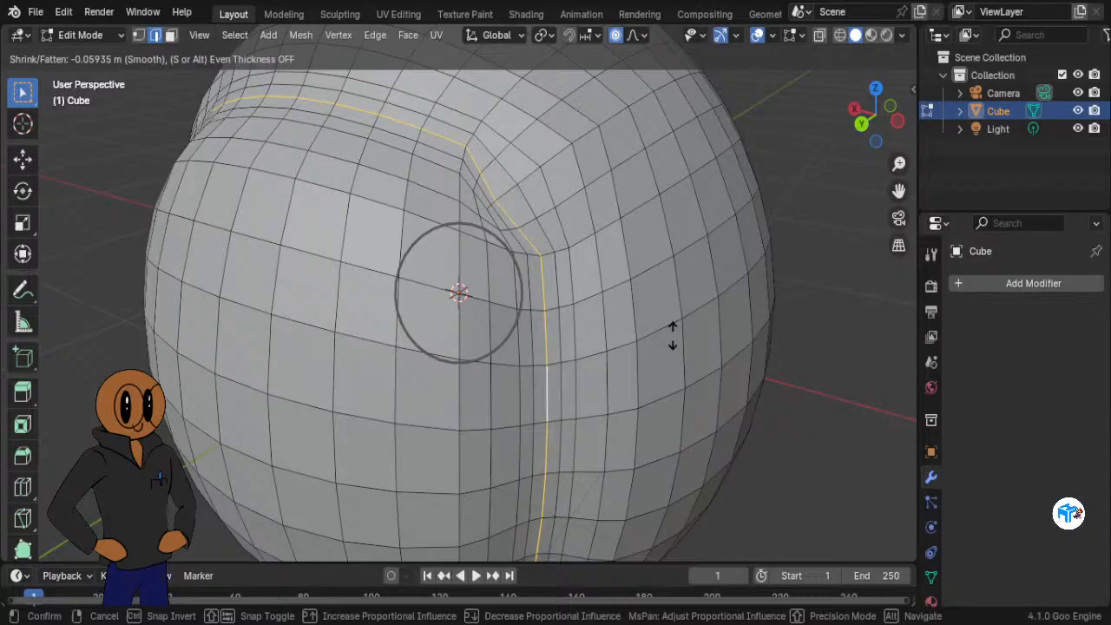
left_click(671, 335)
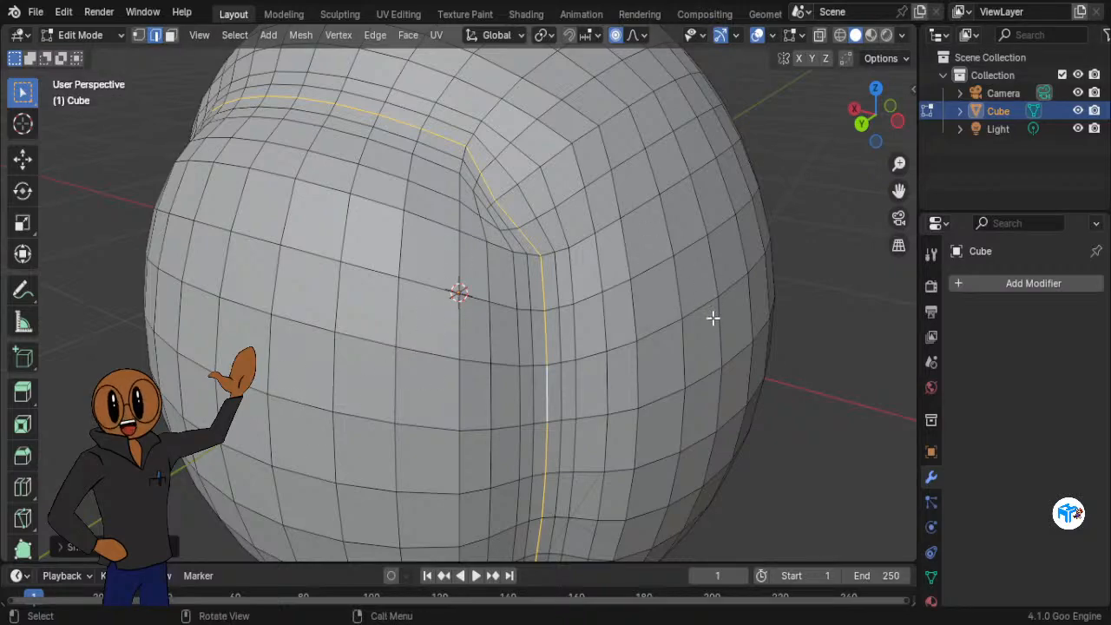
key("ctrl+z")
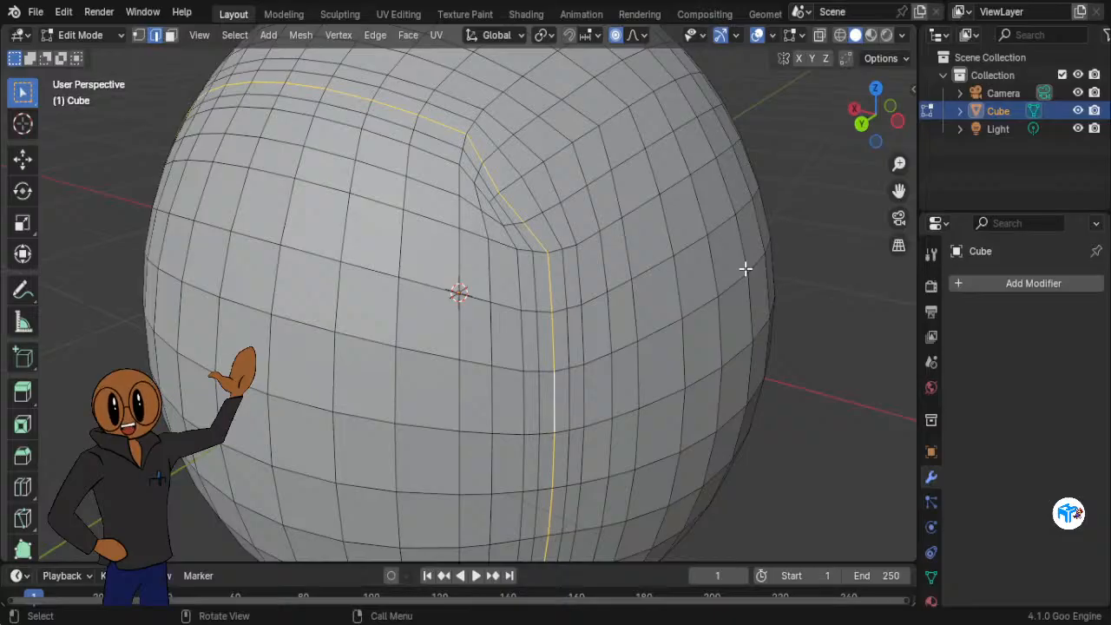
Step: Shrink the middle seam loop inward about 0.037 m using Shrink/Fatten with proportional editing, and keep the loop selected
key("alt+s")
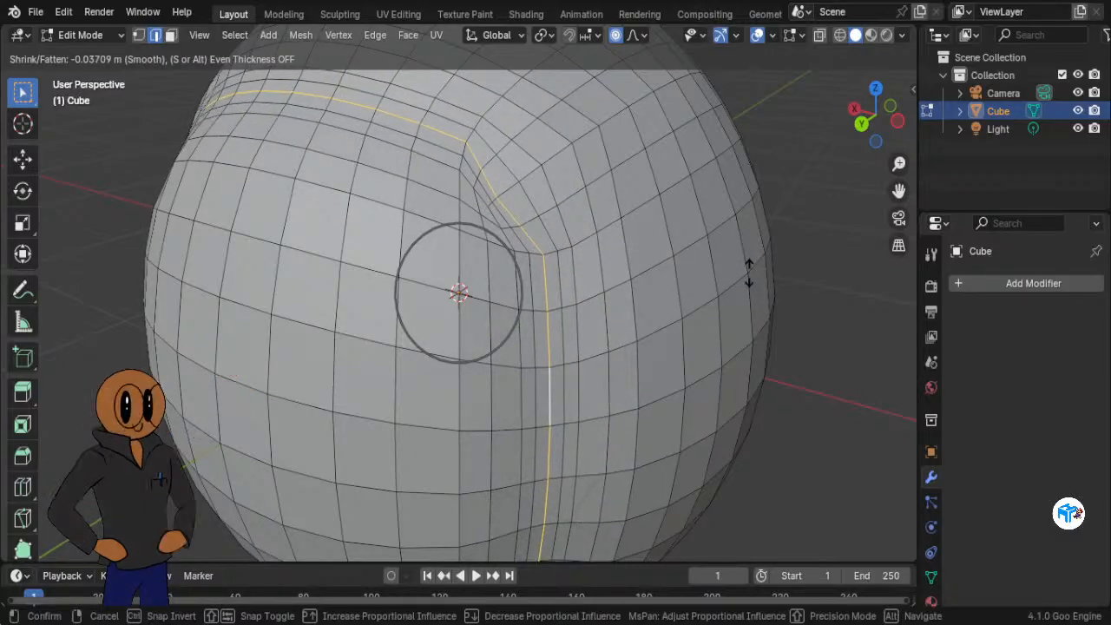
left_click(747, 271)
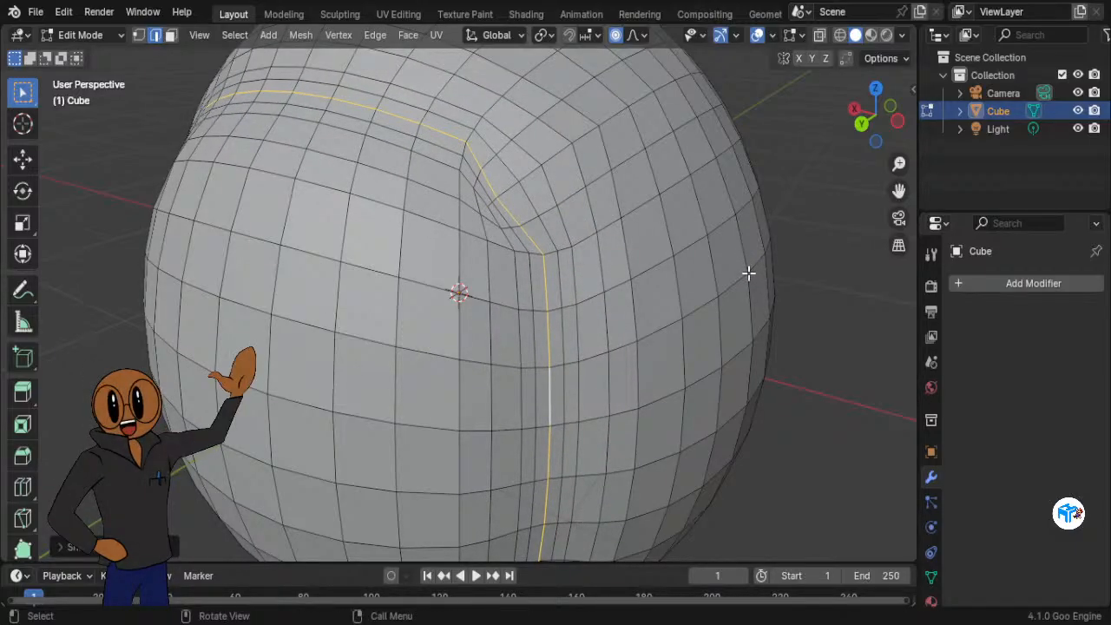
left_click(856, 315)
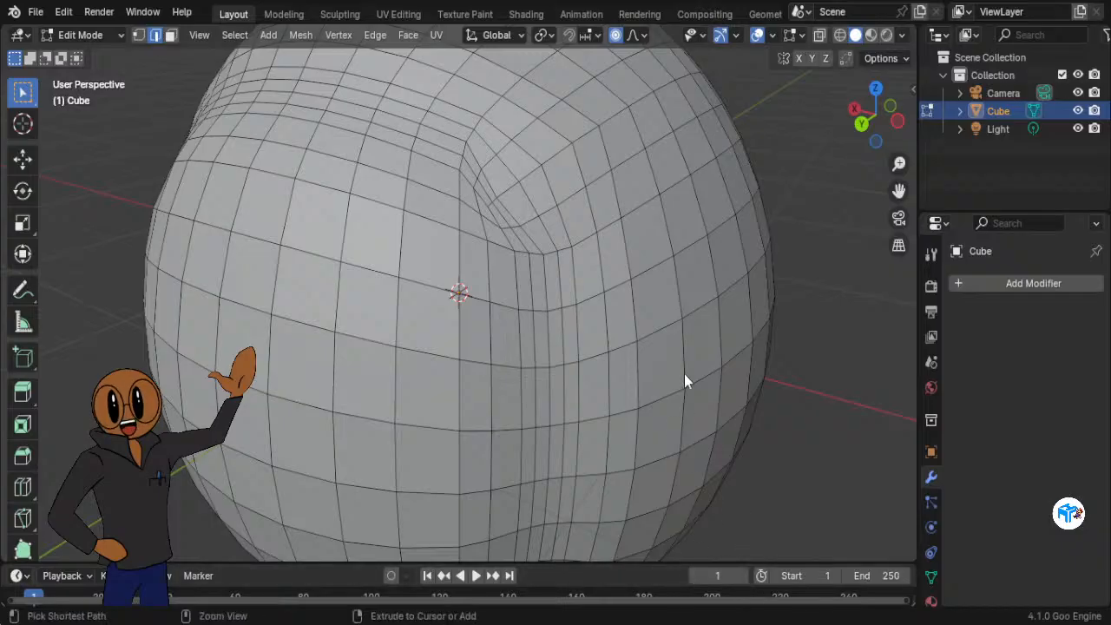
key("ctrl+z")
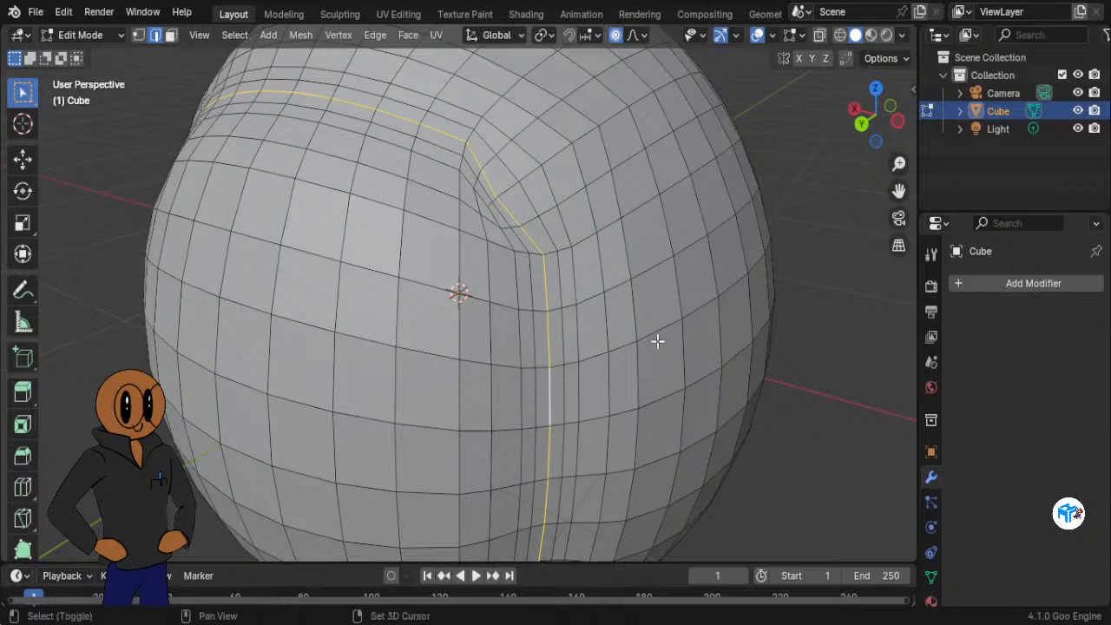
key("g")
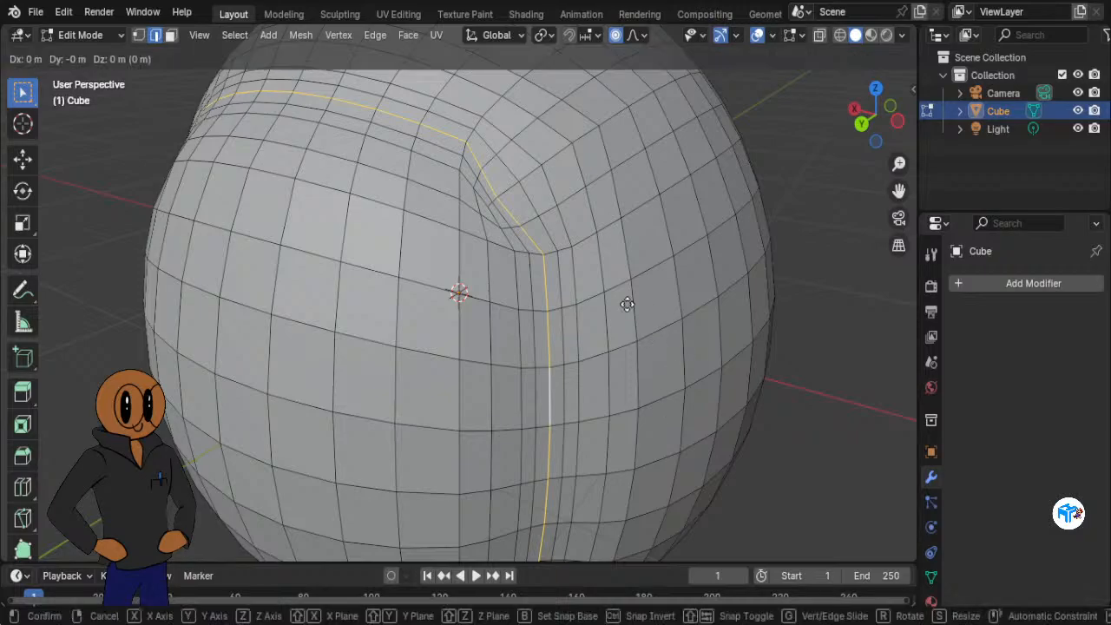
right_click(627, 304)
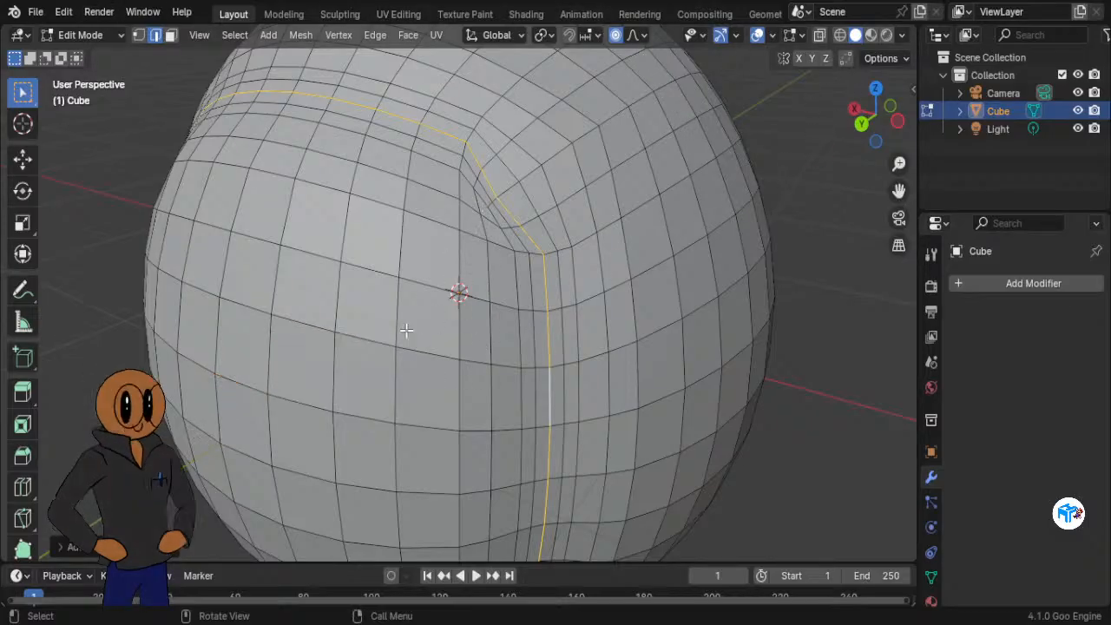
Step: In wireframe display, separate the selected seam loop from the sphere into its own object and return to Object Mode
left_click(839, 34)
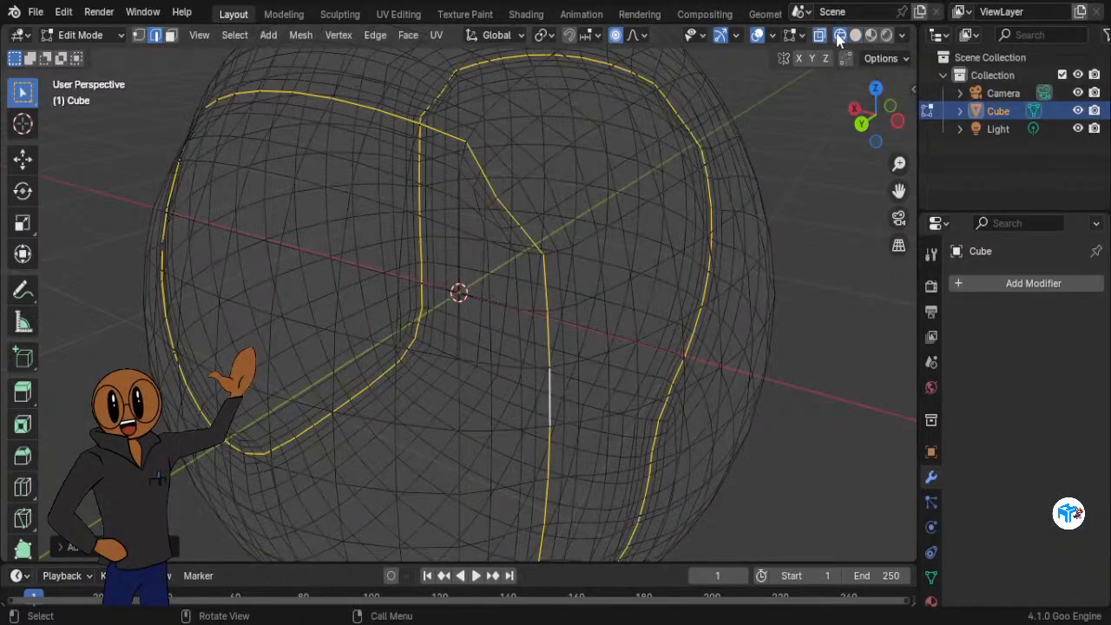
scroll(676, 318, "down", 4)
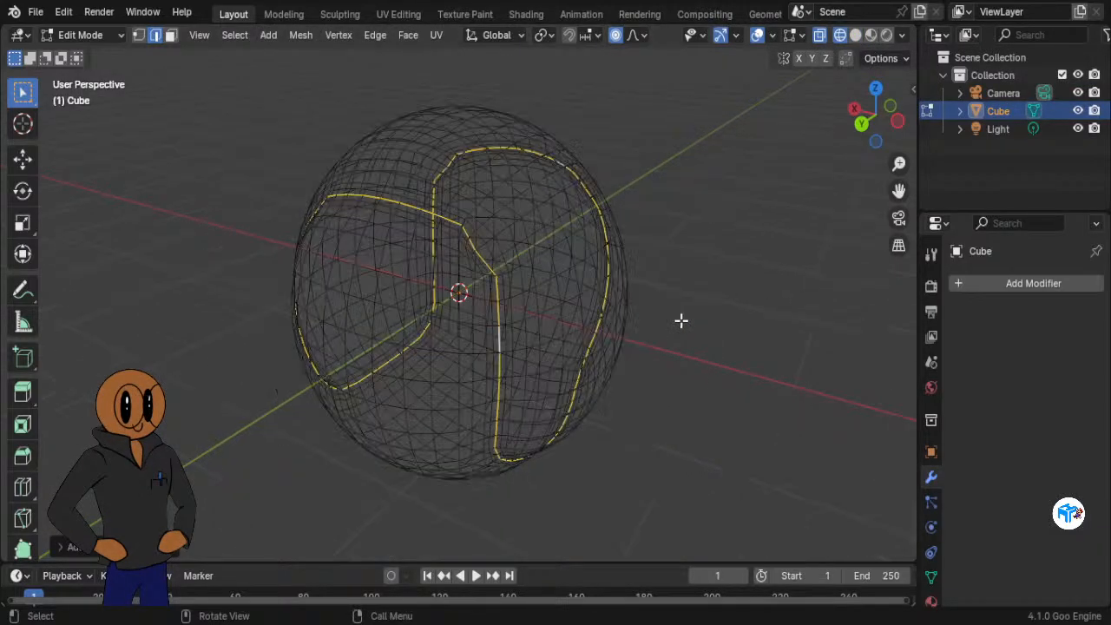
scroll(681, 320, "up", 2)
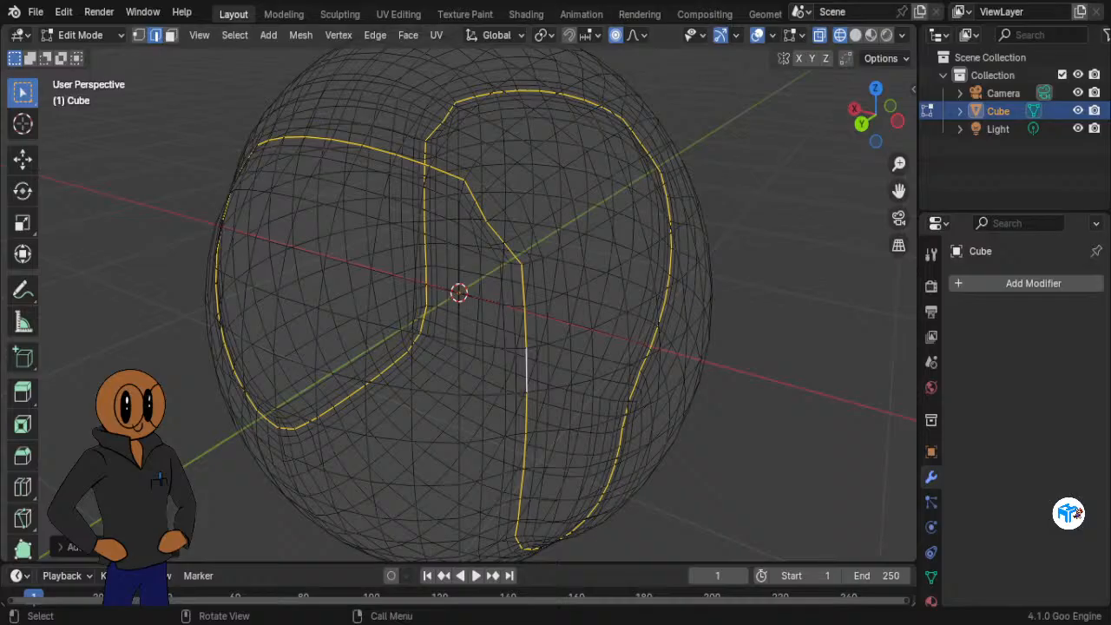
key("p")
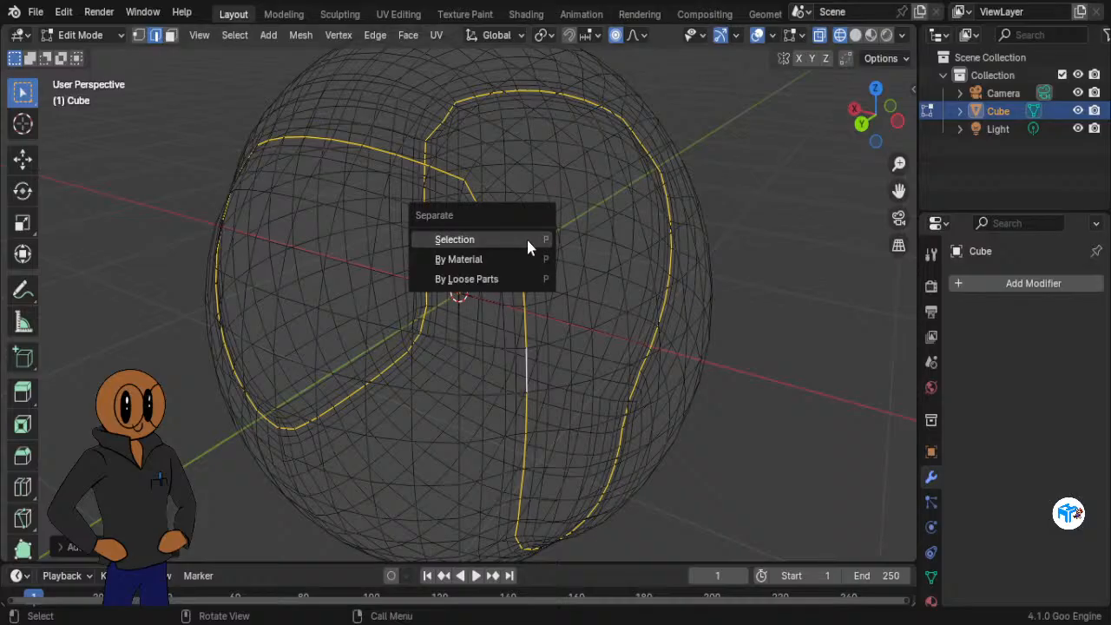
left_click(526, 243)
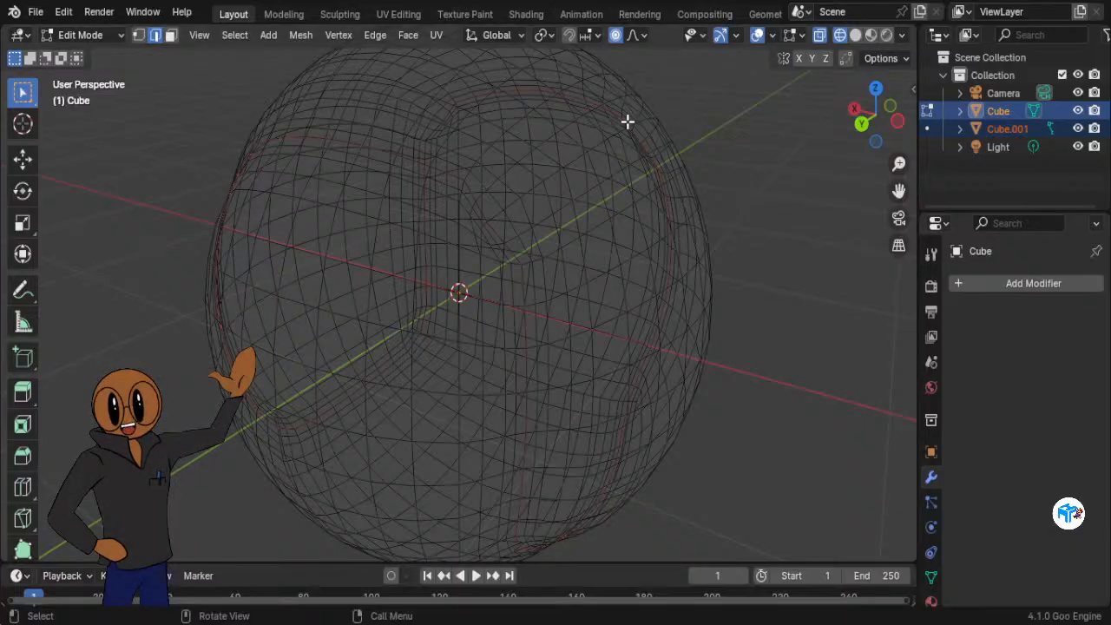
key("Tab")
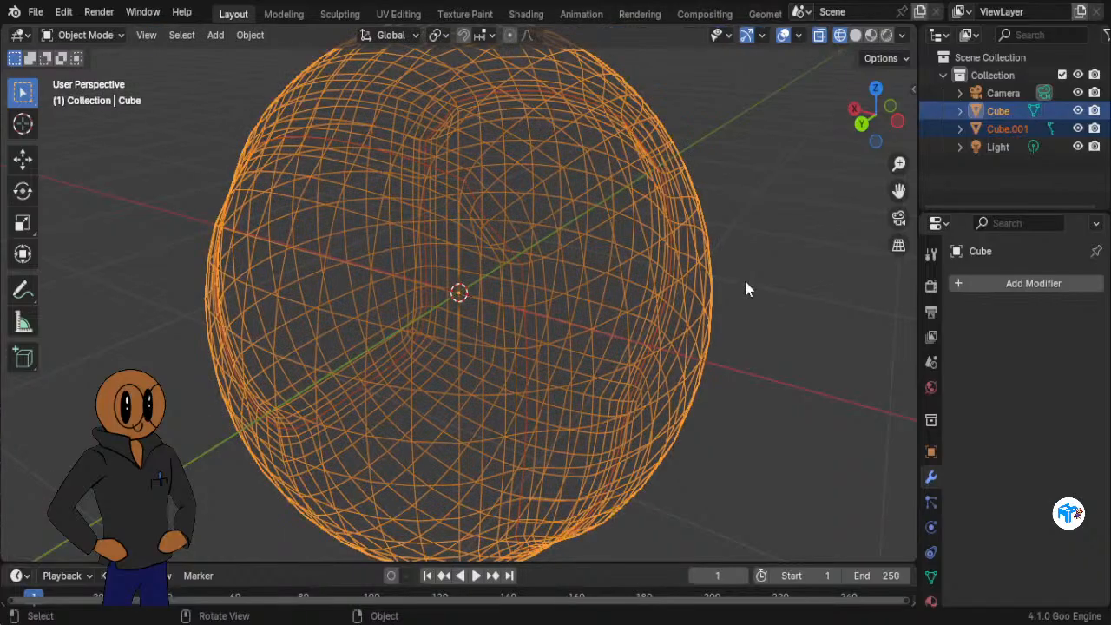
Step: Convert the separated seam loop to a curve and return the viewport to solid shading
scroll(725, 329, "down", 3)
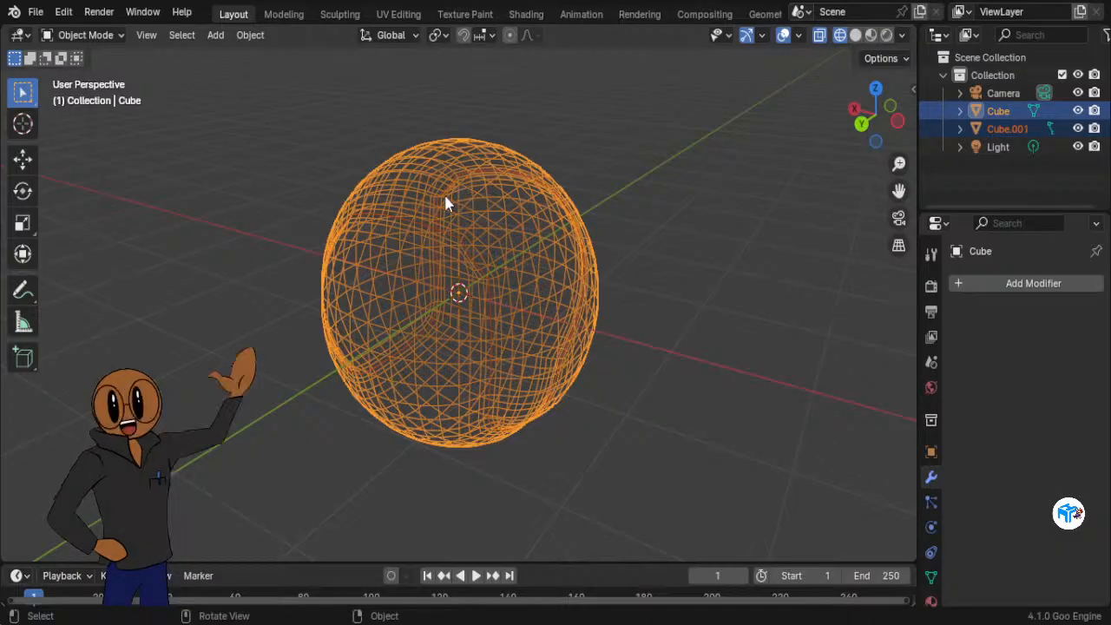
key("F3")
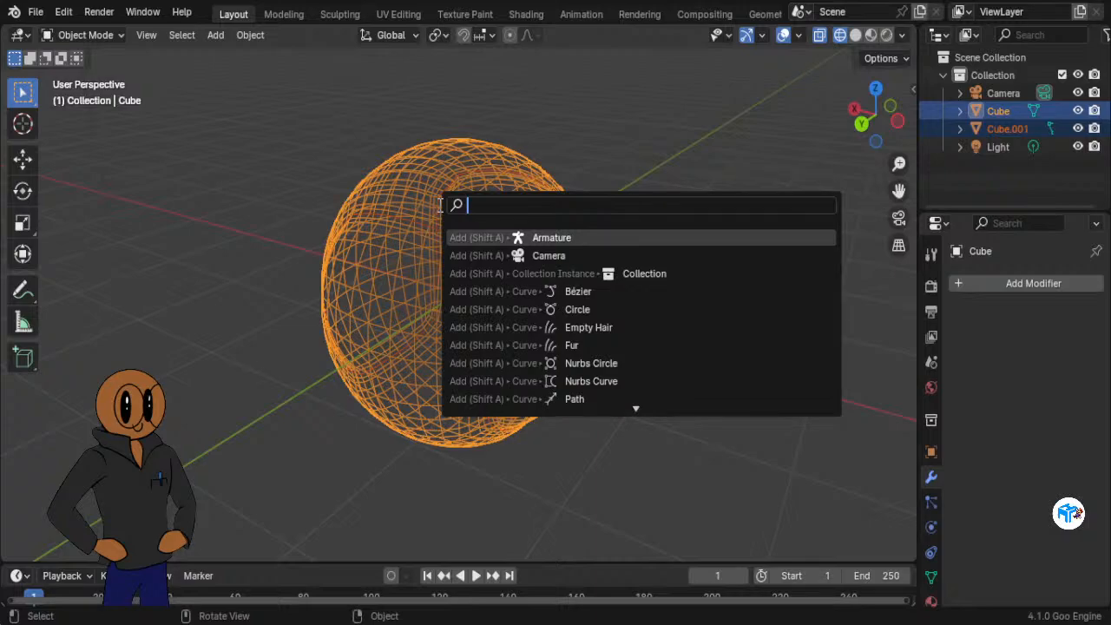
type("co")
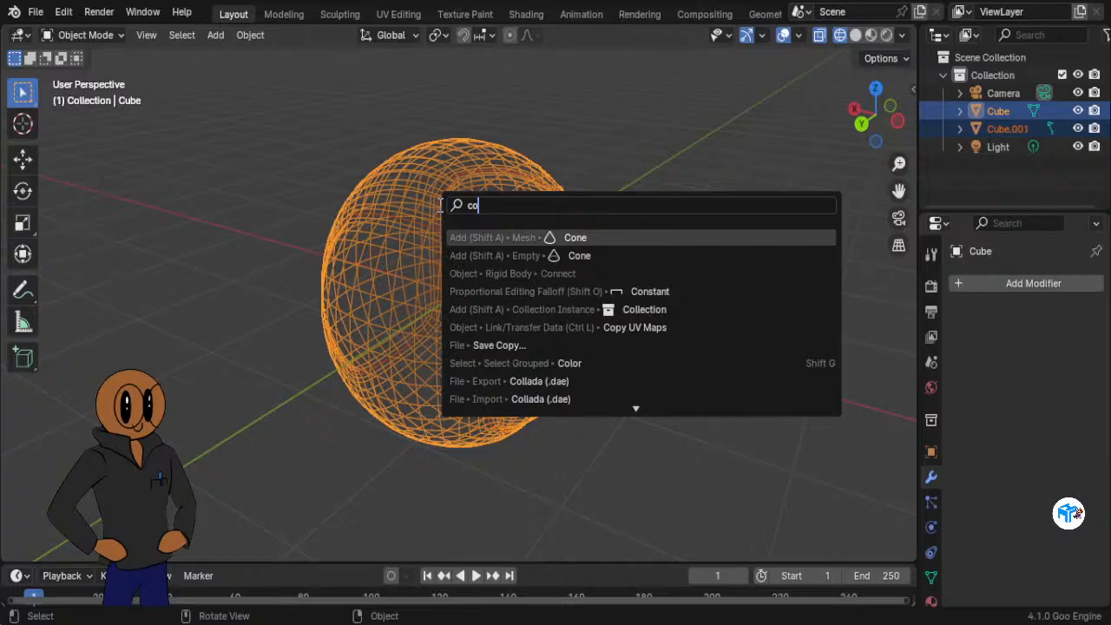
type("nver")
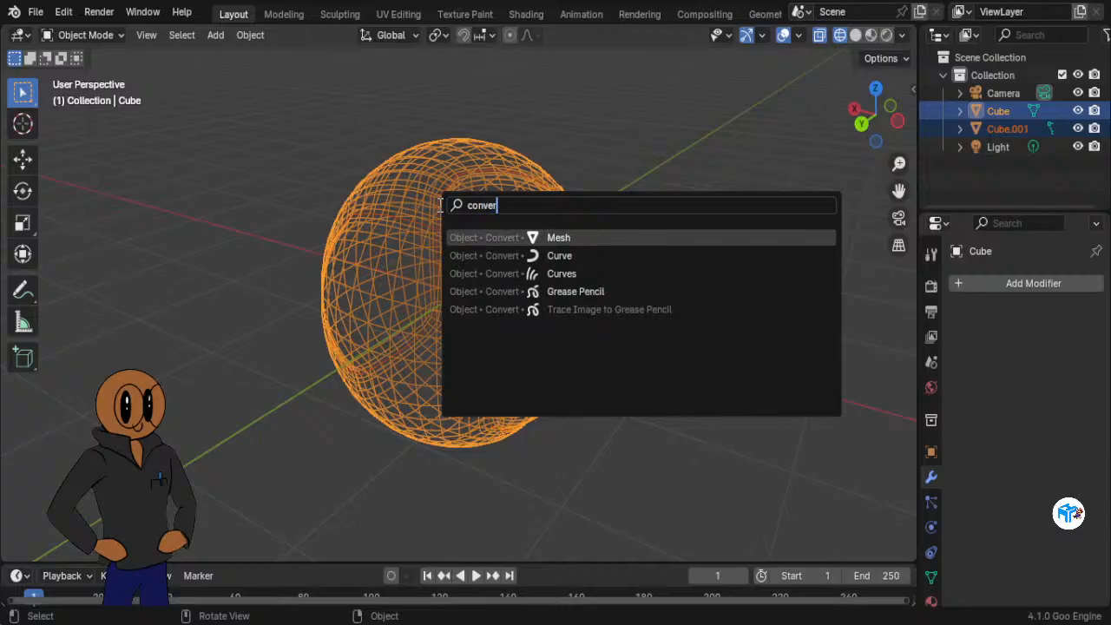
type("t")
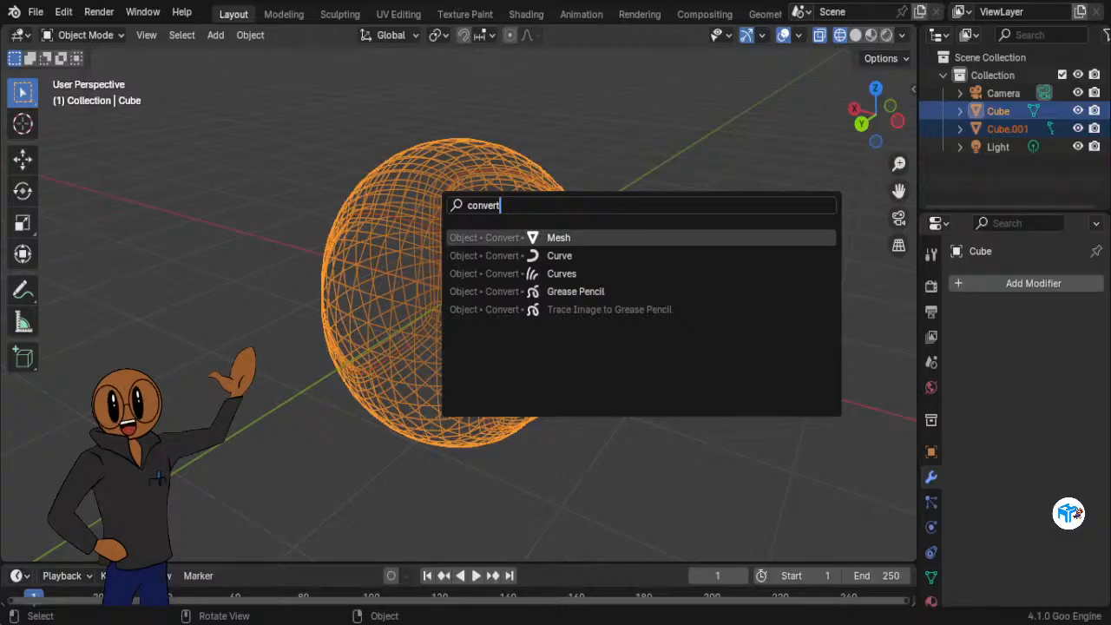
left_click(589, 256)
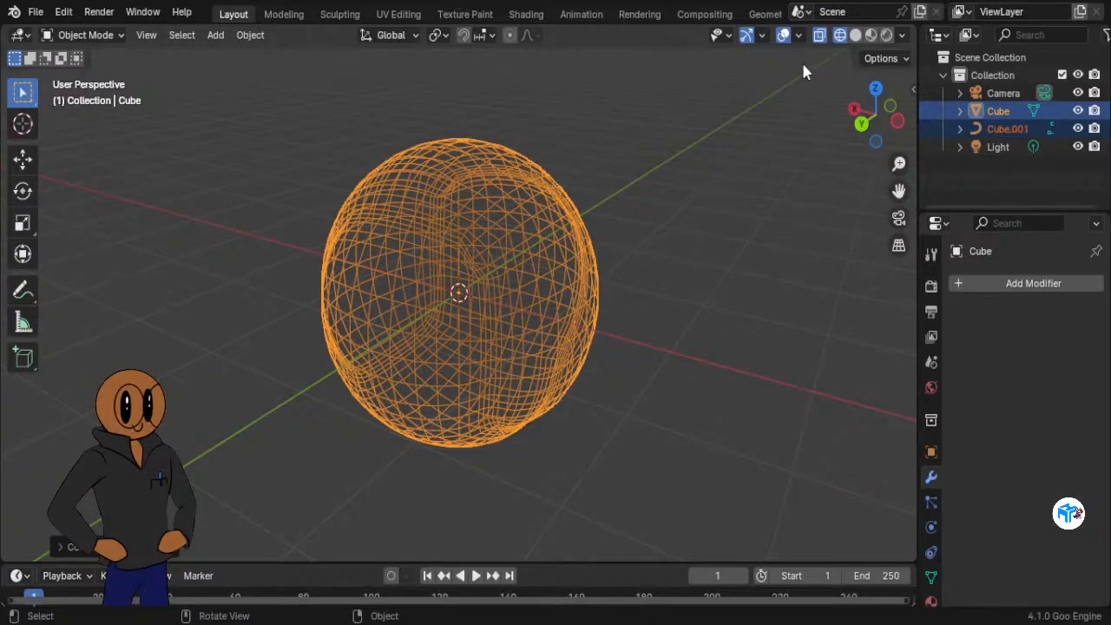
left_click(859, 36)
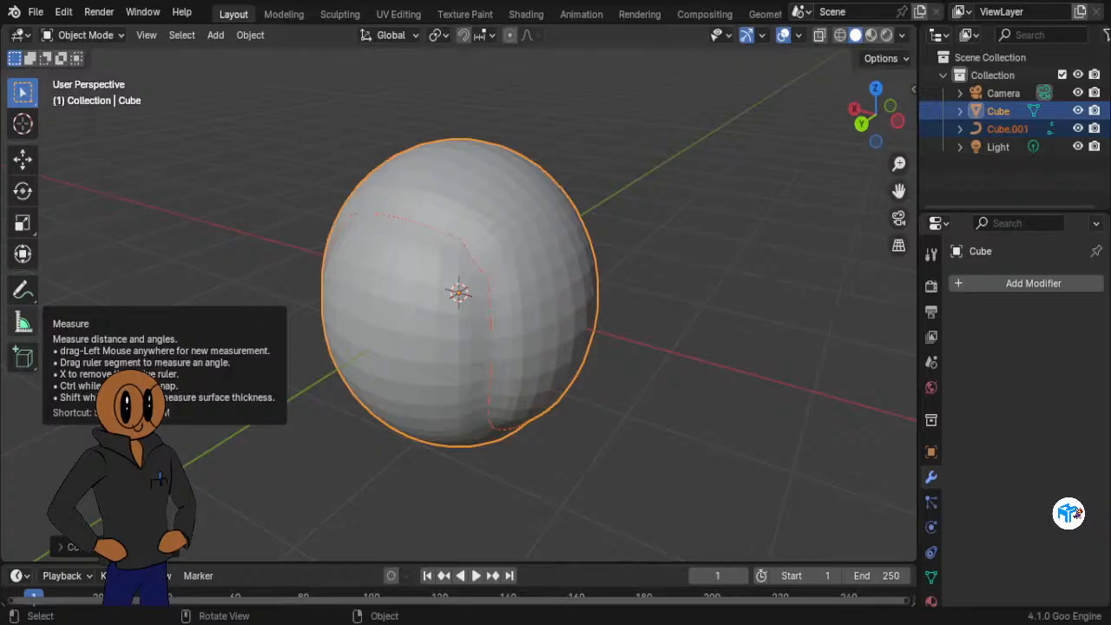
Step: Select only the sphere and apply Shade Smooth to it
left_click(538, 276)
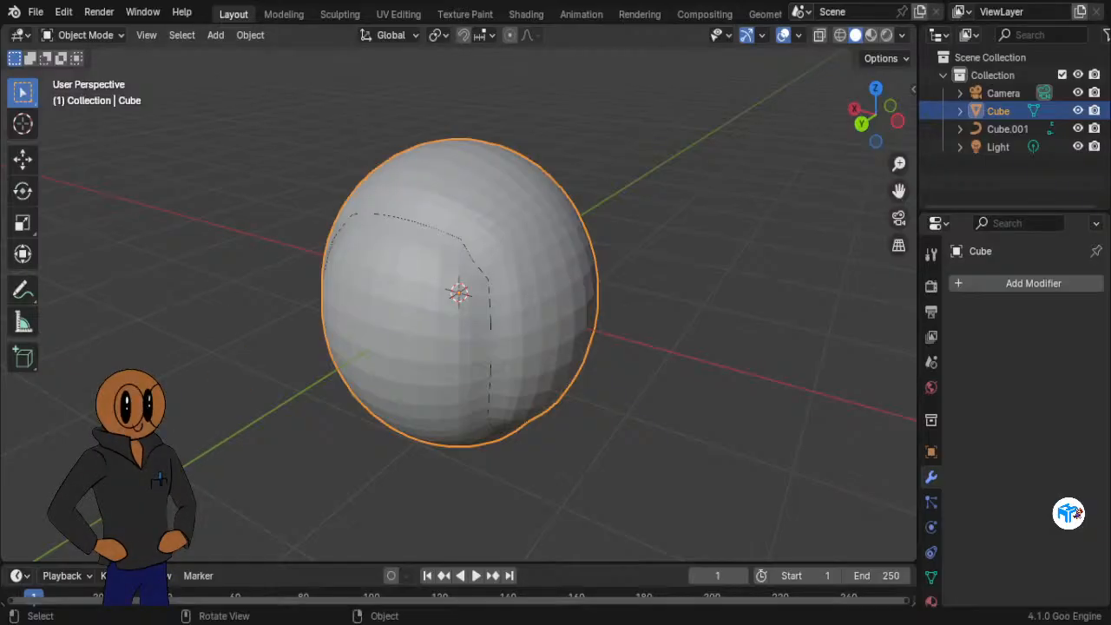
right_click(563, 264)
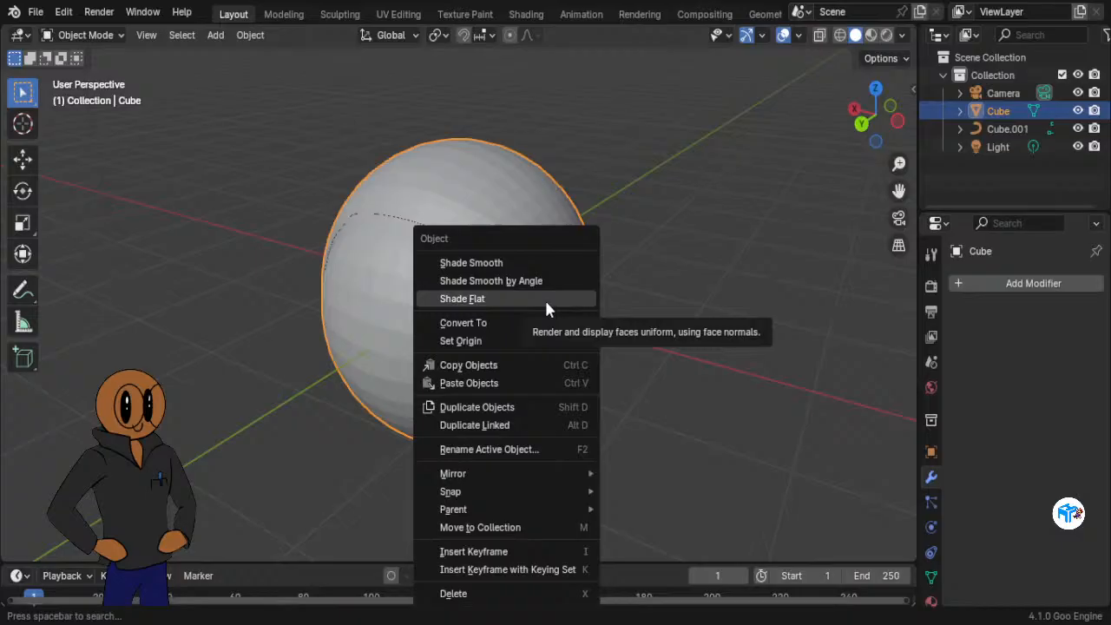
left_click(546, 304)
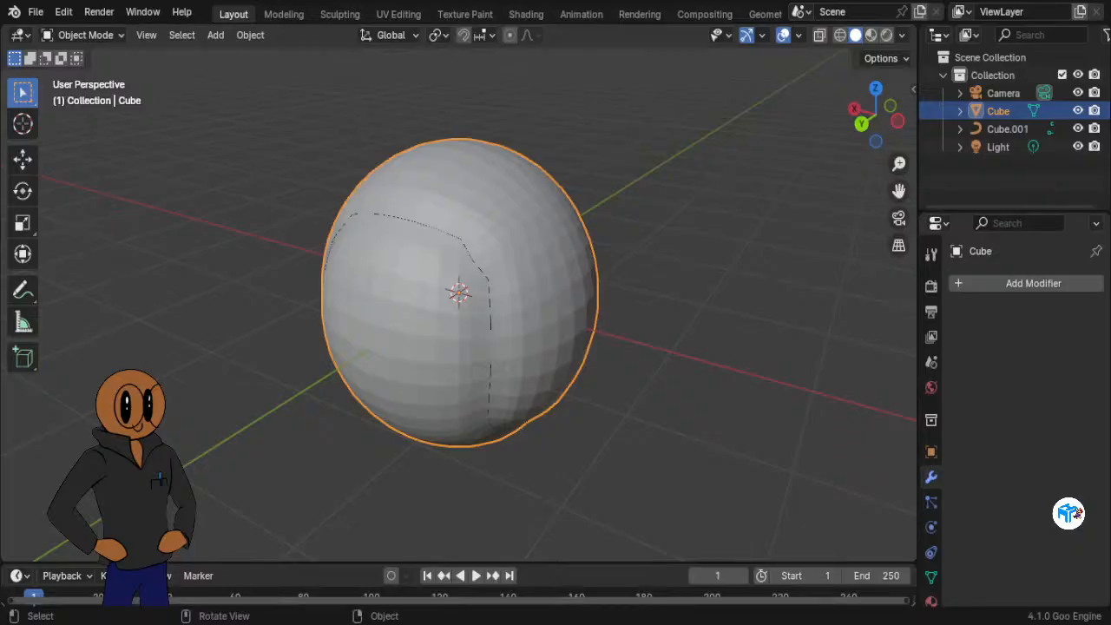
right_click(456, 244)
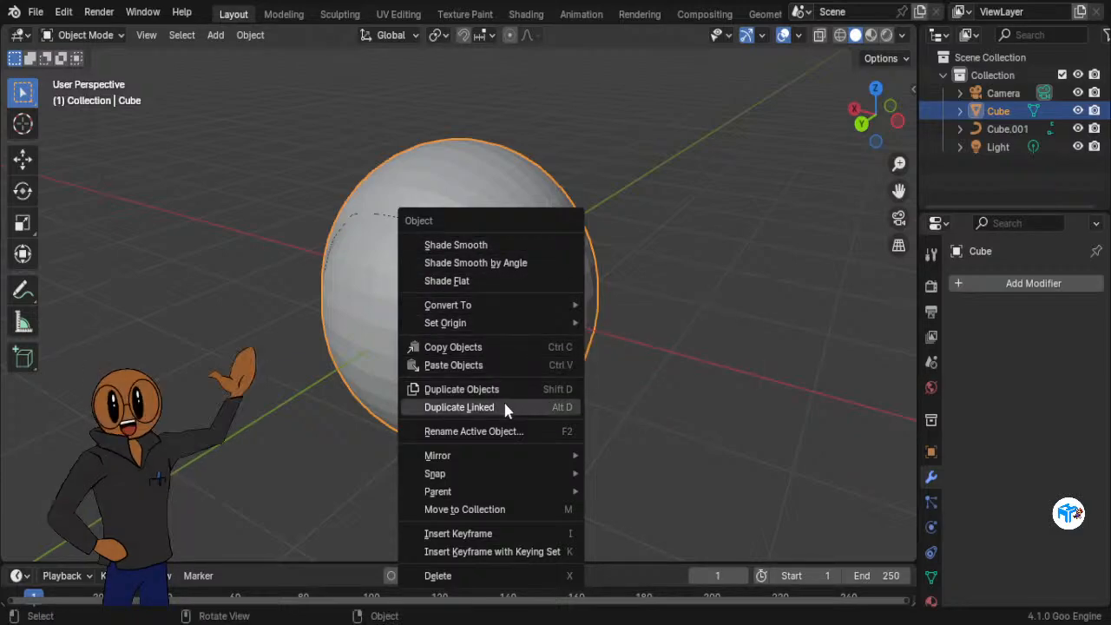
left_click(486, 281)
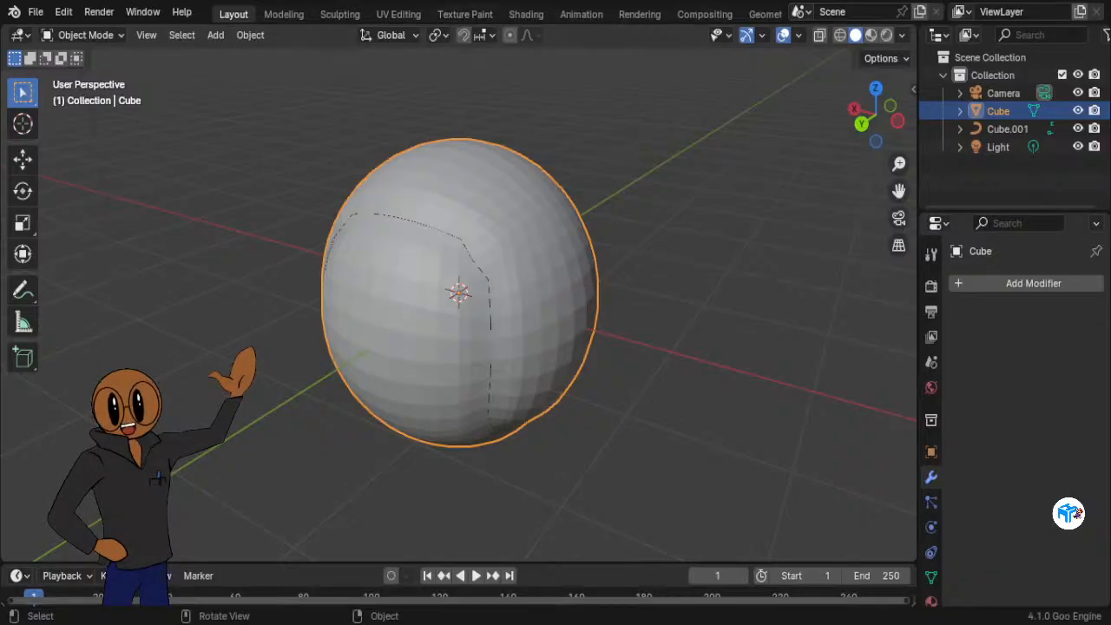
right_click(514, 248)
left_click(513, 249)
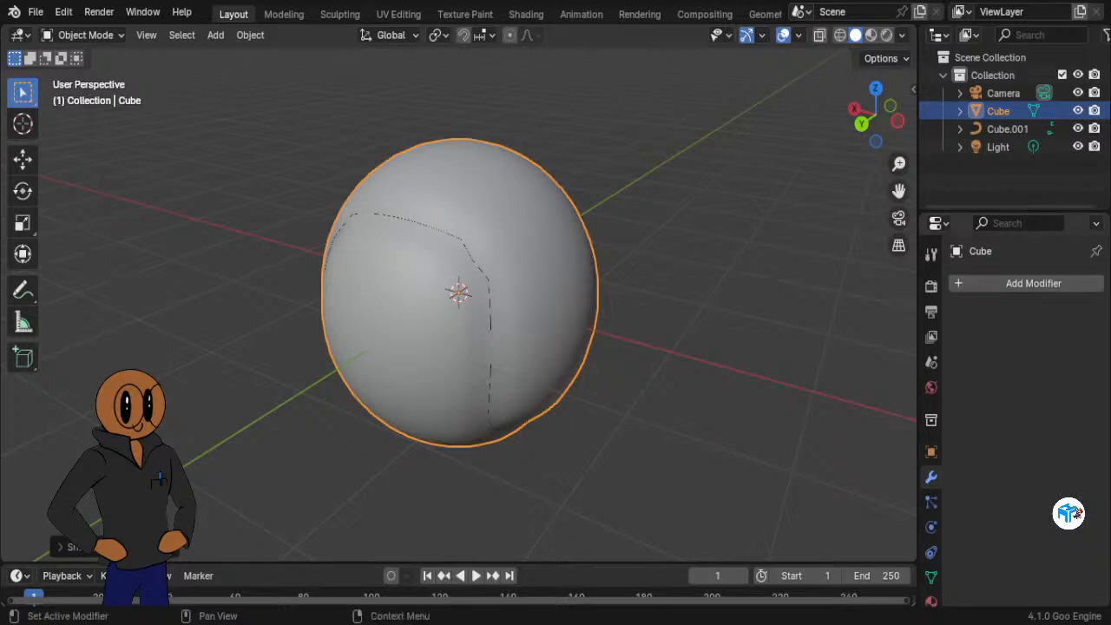
Step: Add a Subdivision Surface modifier to the sphere
left_click(968, 284)
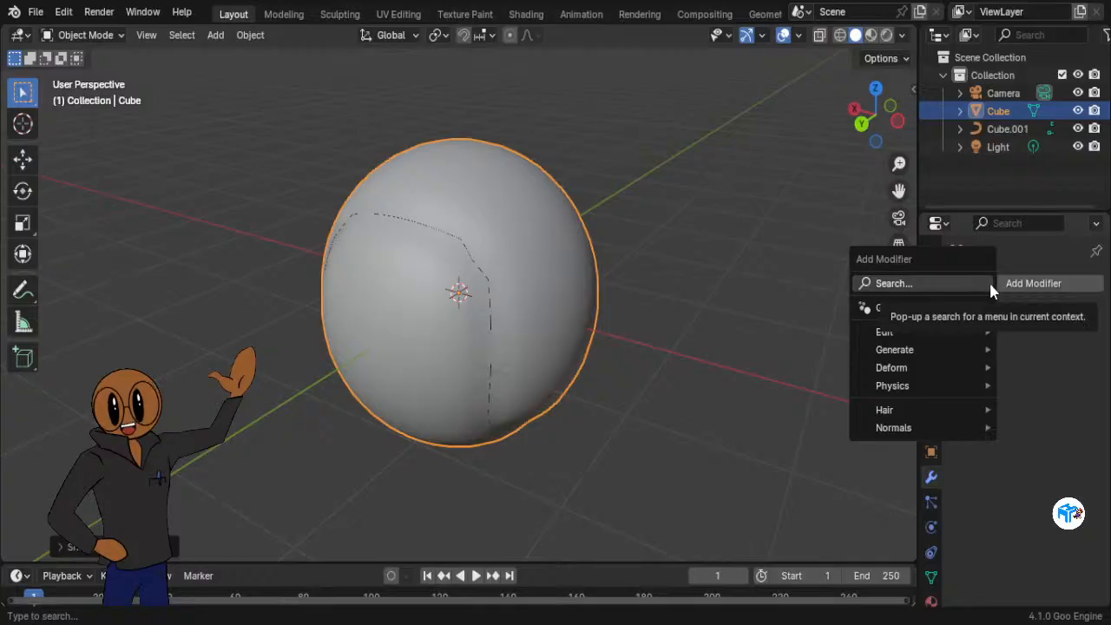
left_click(922, 282)
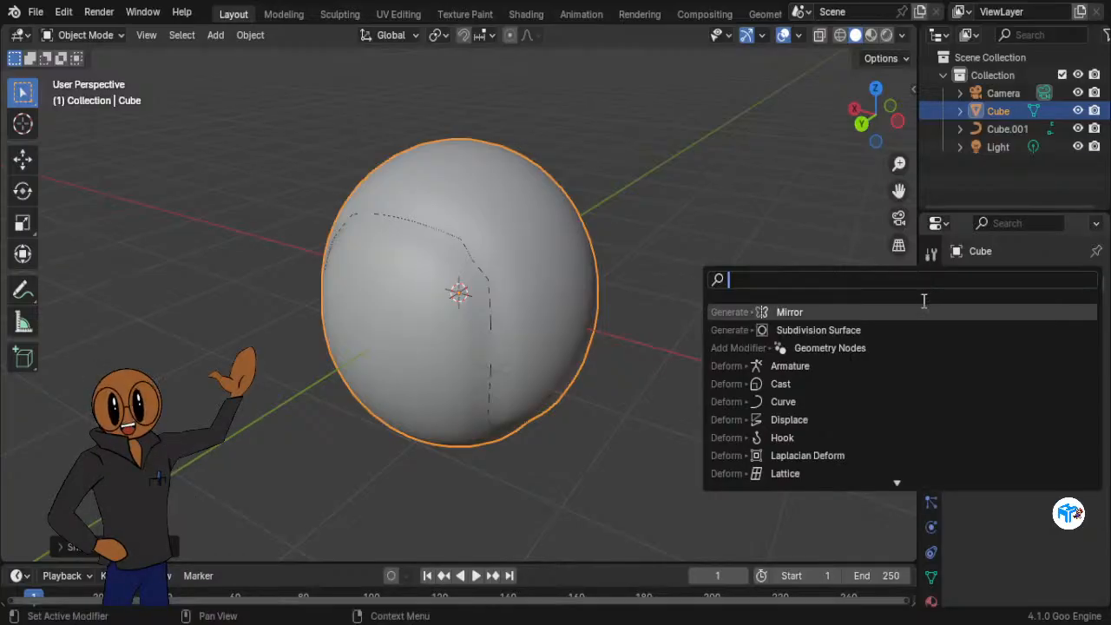
left_click(922, 329)
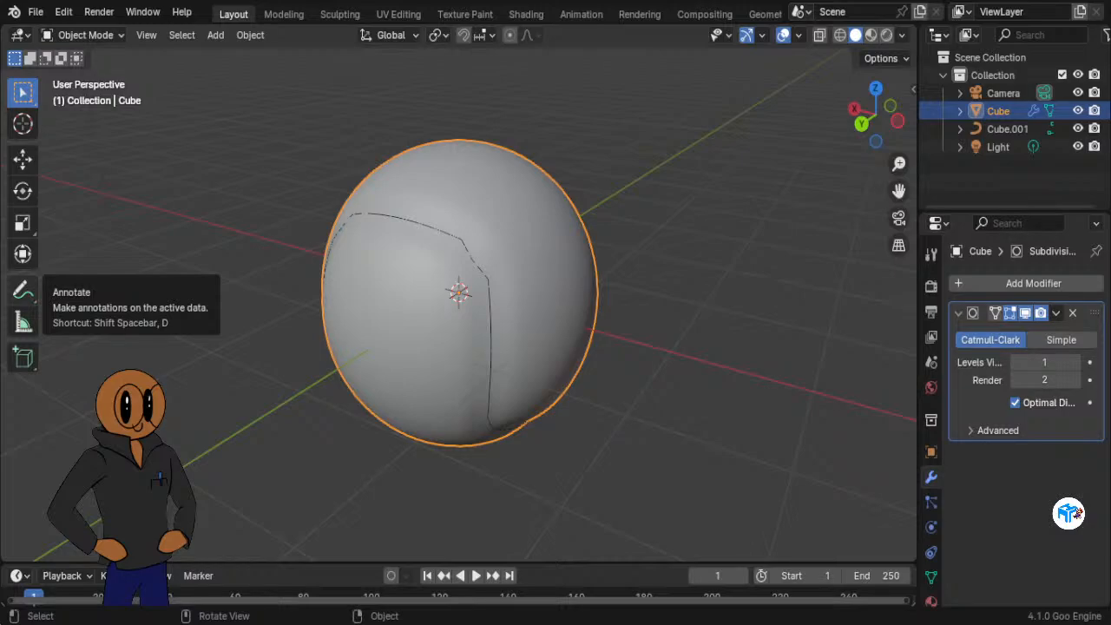
Step: Hide the sphere in the viewport, leaving the seam curve on display
scroll(458, 292, "down", 2)
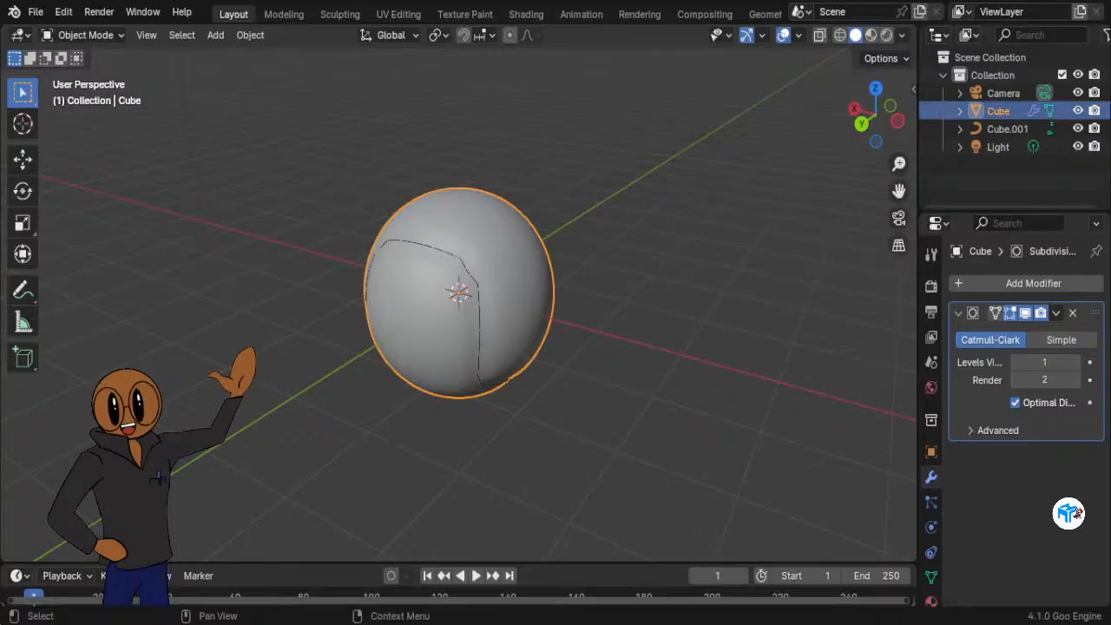
left_click(1078, 111)
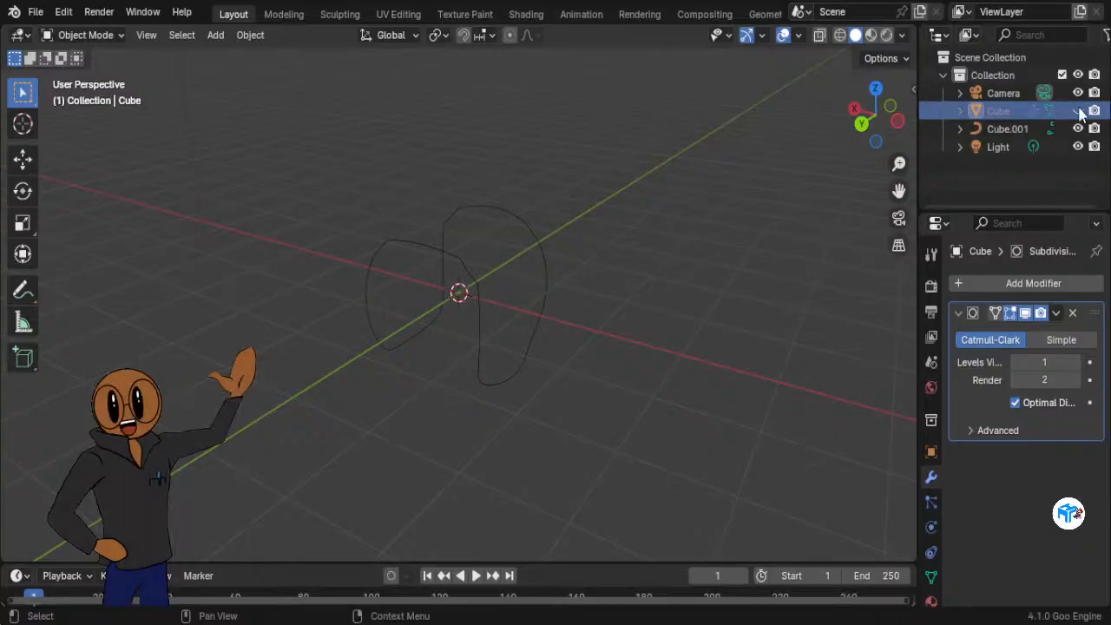
scroll(562, 342, "up", 3)
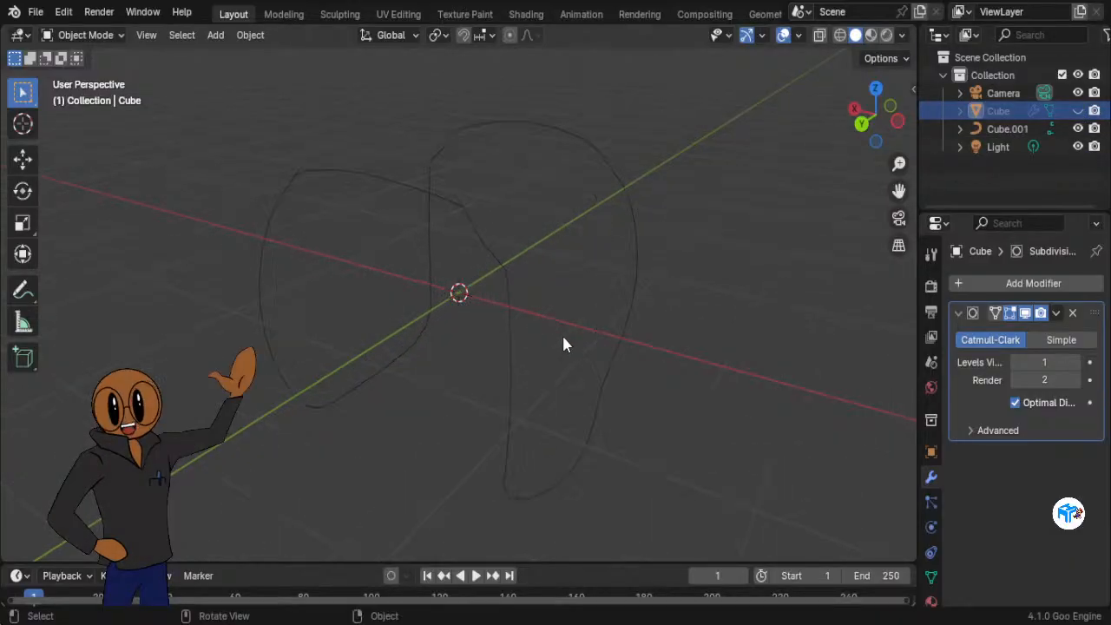
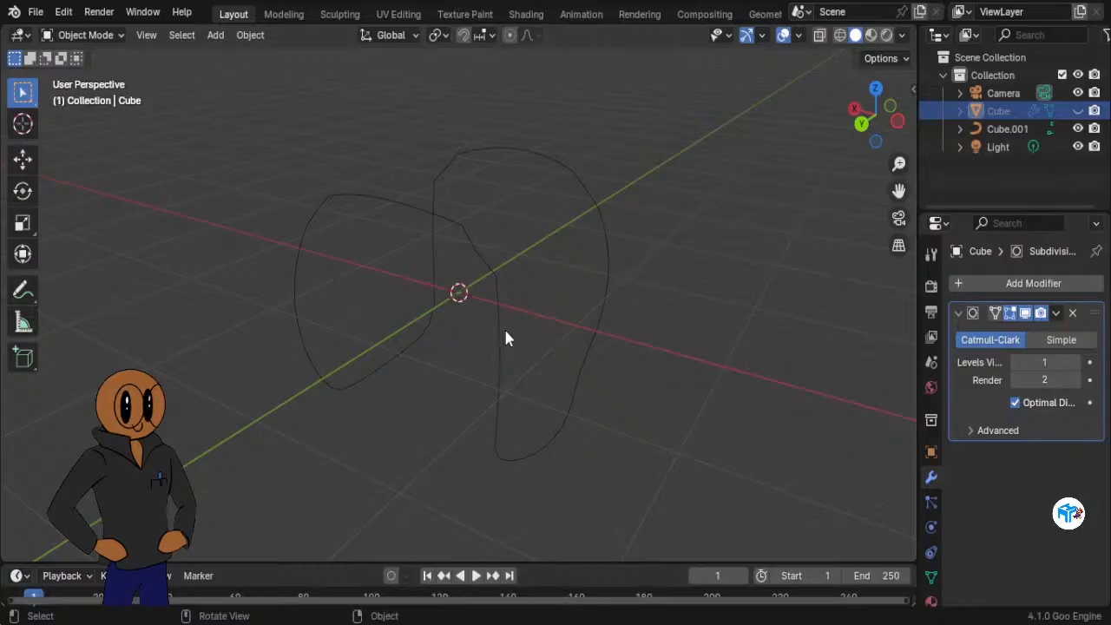
Step: Add a Bézier curve at the world origin
key("shift+a")
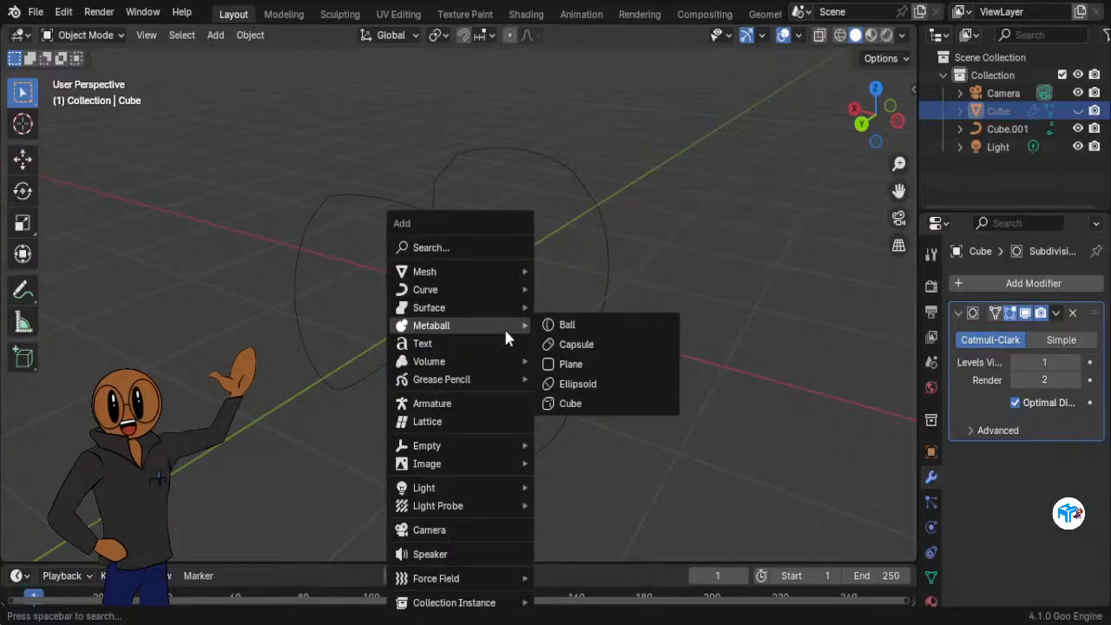
mouse_move(506, 308)
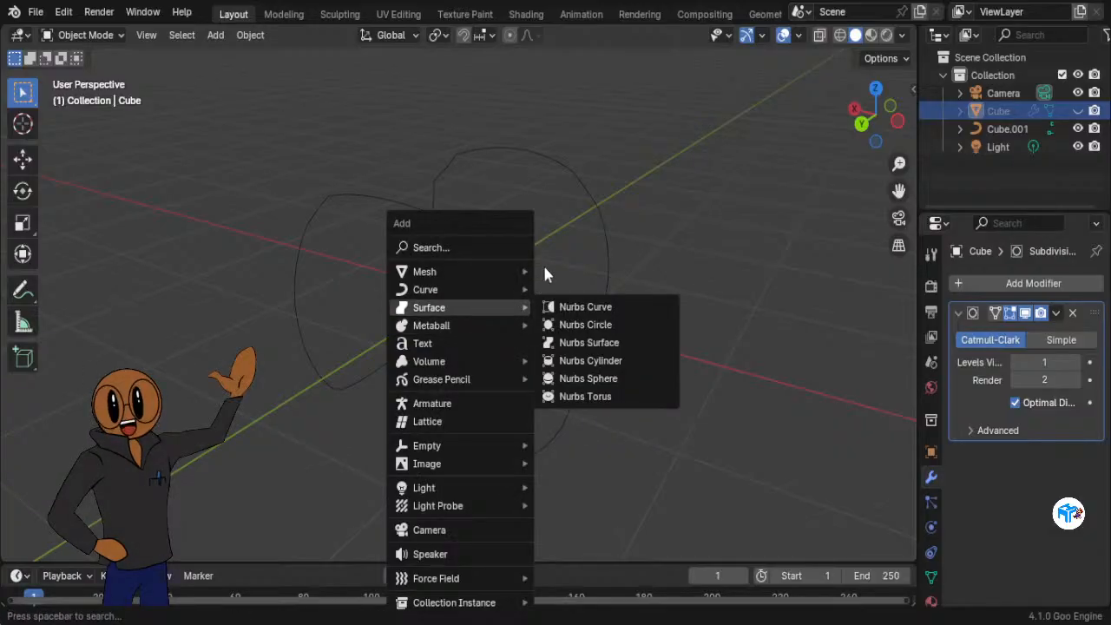
mouse_move(497, 289)
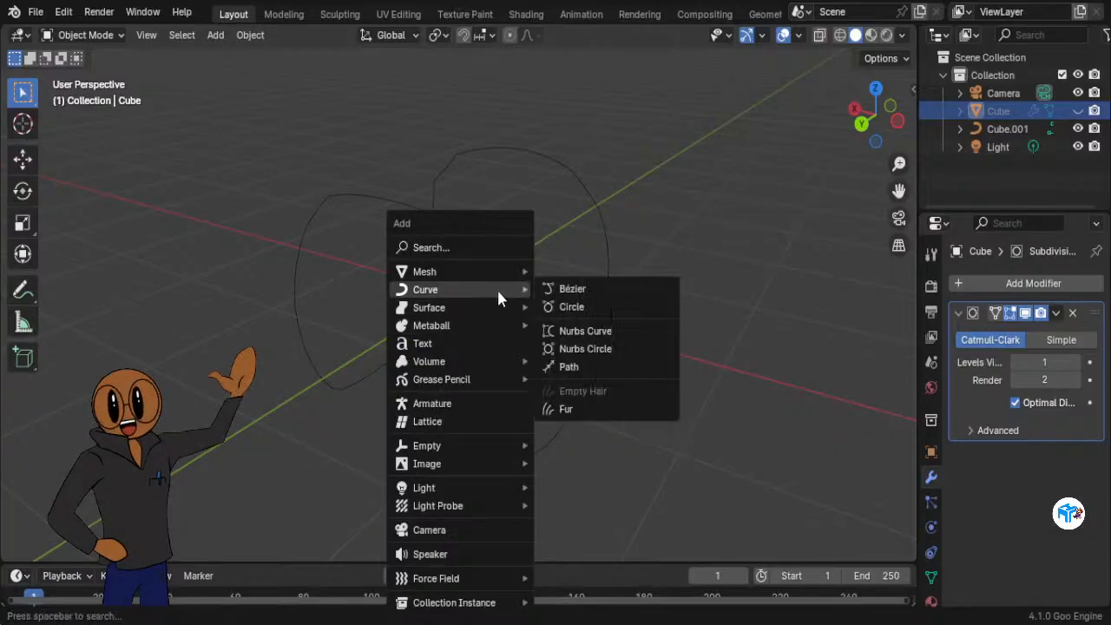
left_click(583, 291)
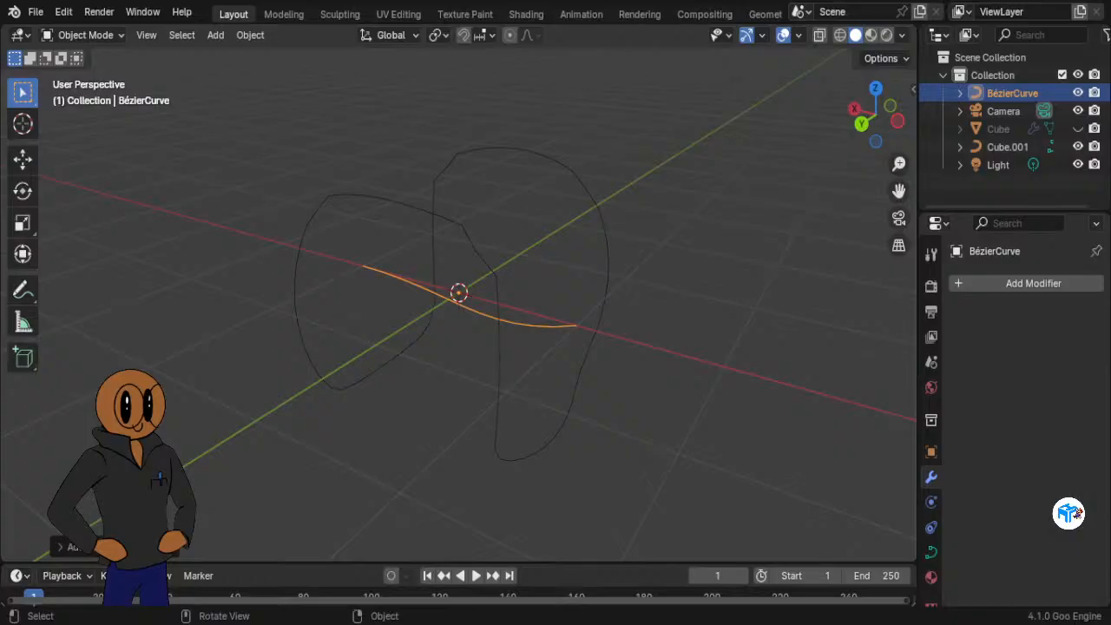
Step: Move the Bézier curve about 2.9 m along the negative X axis, beside the seam curve, and open its object data properties
scroll(339, 334, "down", 2)
middle_click_drag(333, 332, 388, 322)
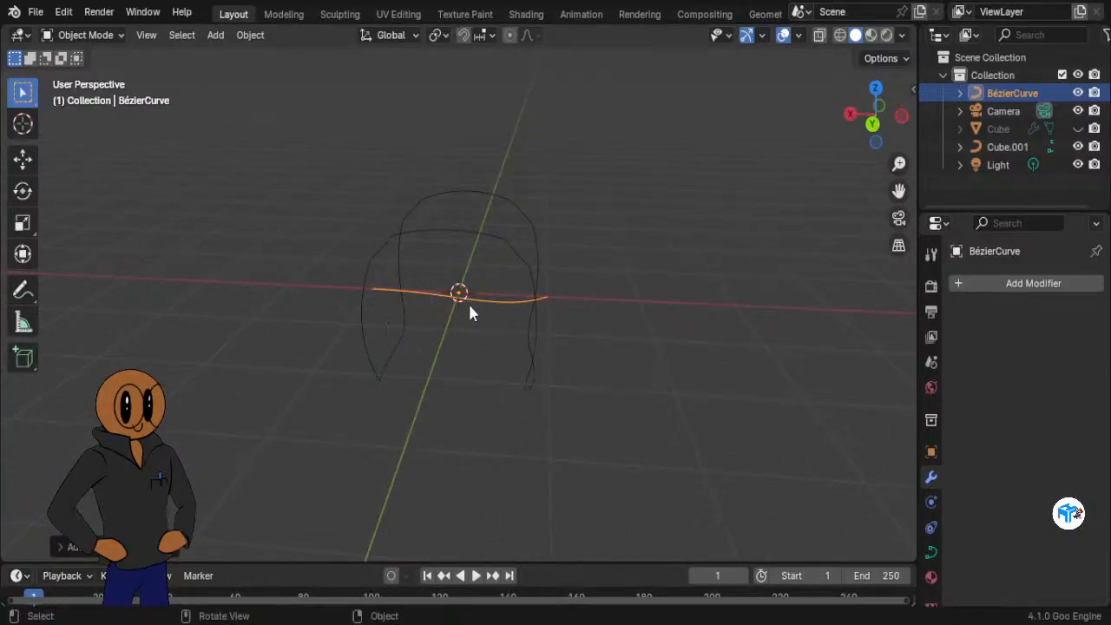
key("g")
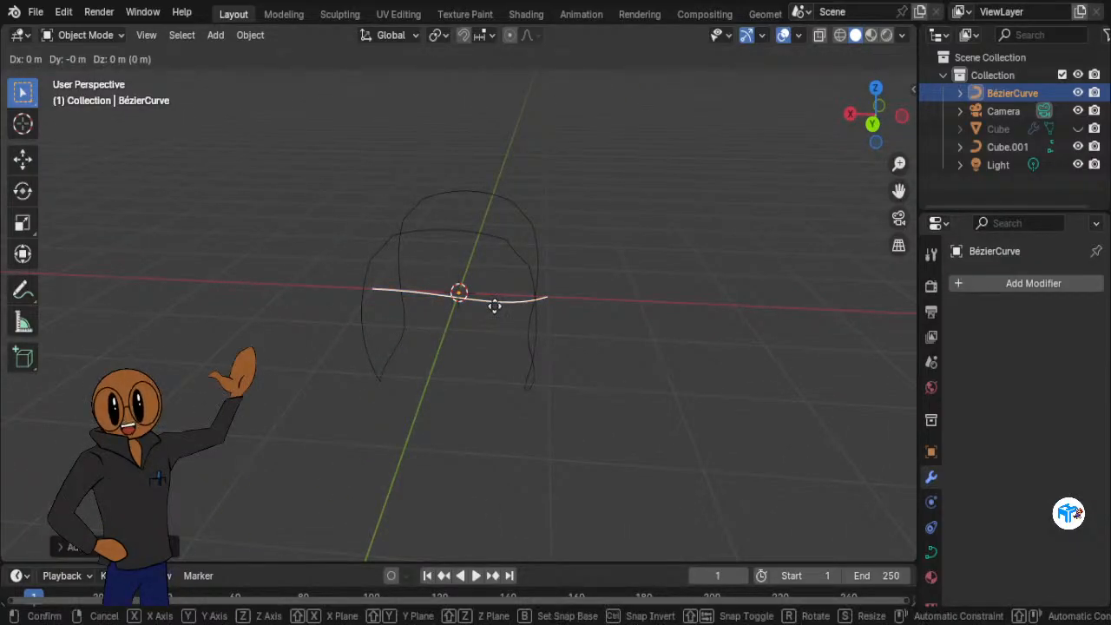
key("x")
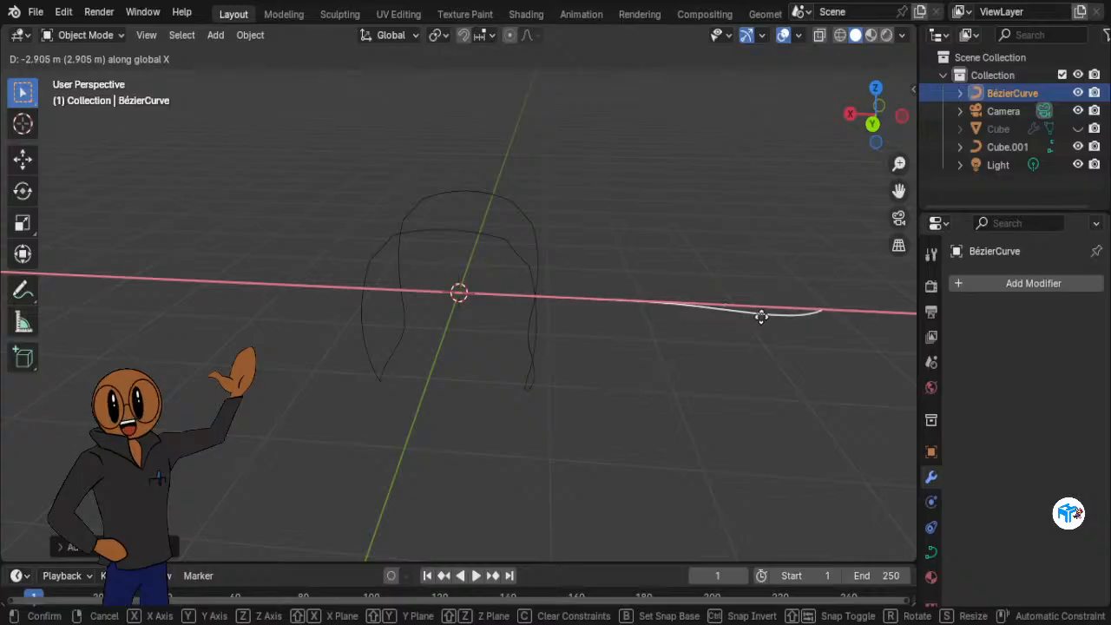
left_click(765, 314)
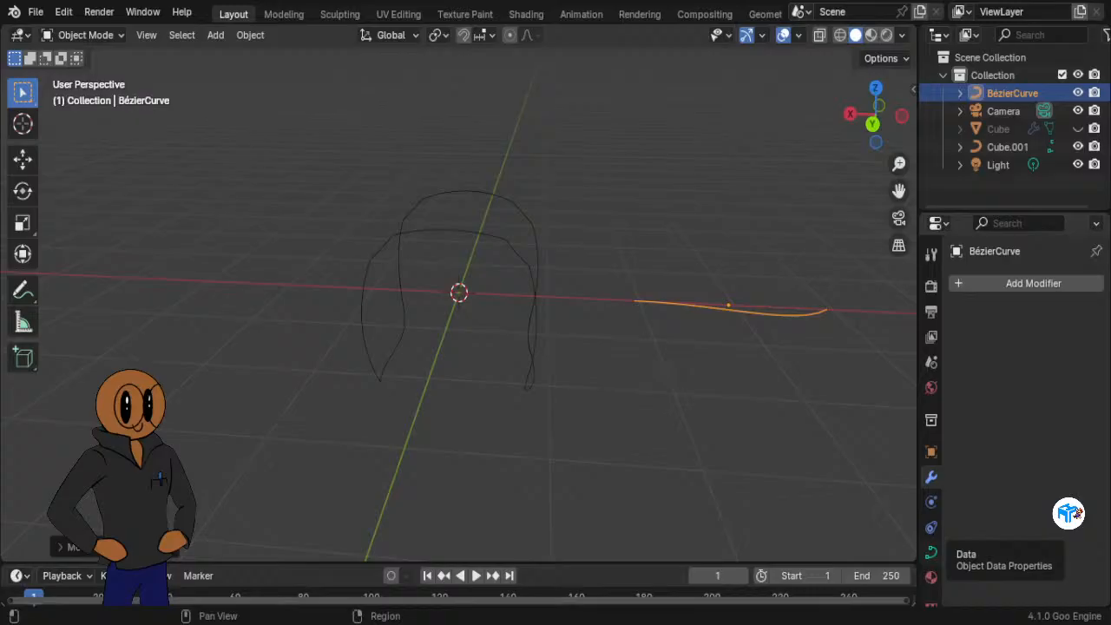
left_click(931, 552)
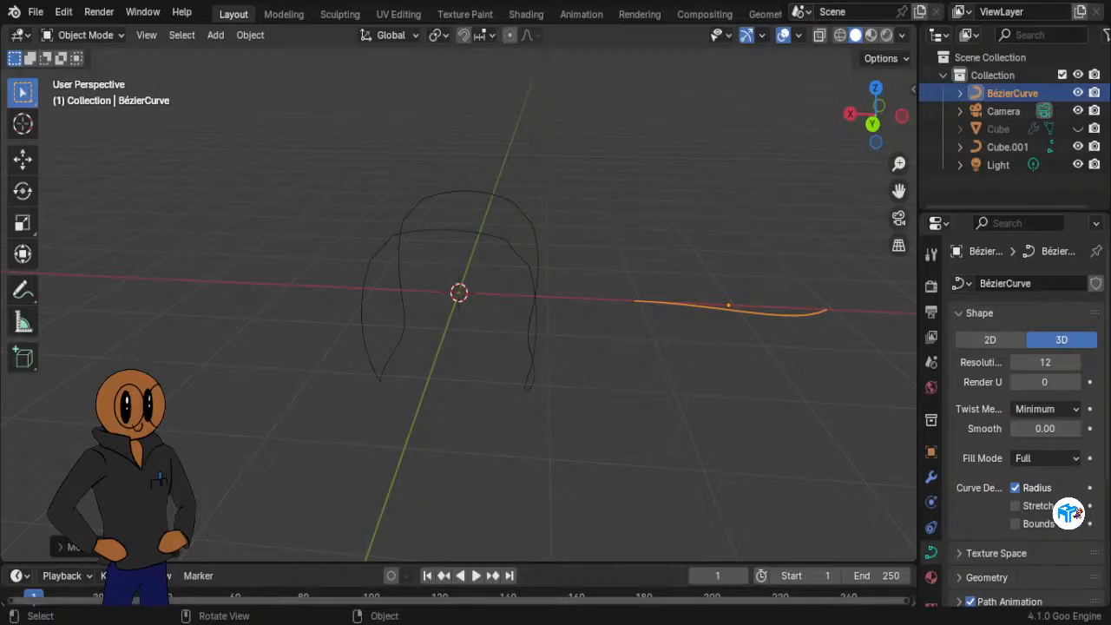
Step: Give the Bézier curve a round bevel with a depth of 0.19 m and fill its end caps
scroll(1074, 512, "down", 5)
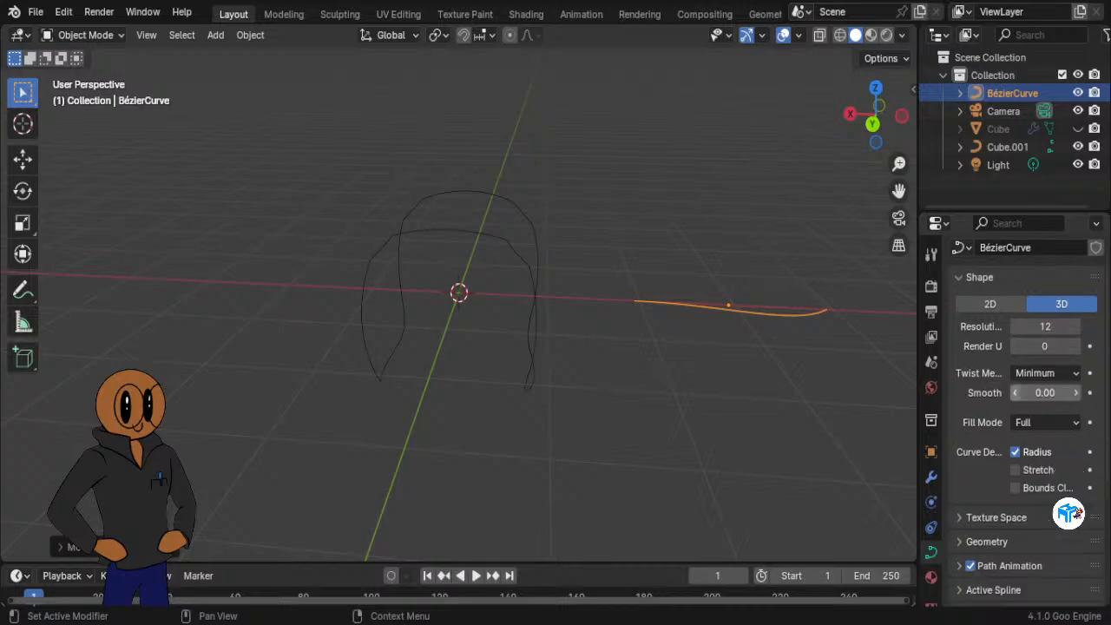
left_click(955, 389)
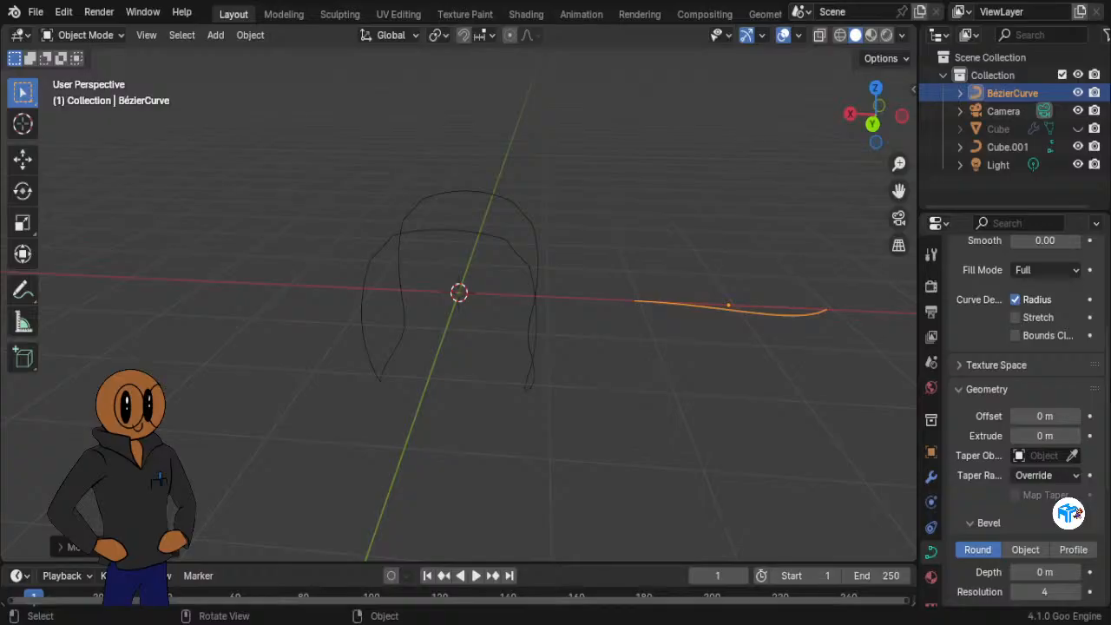
scroll(1045, 428, "down", 4)
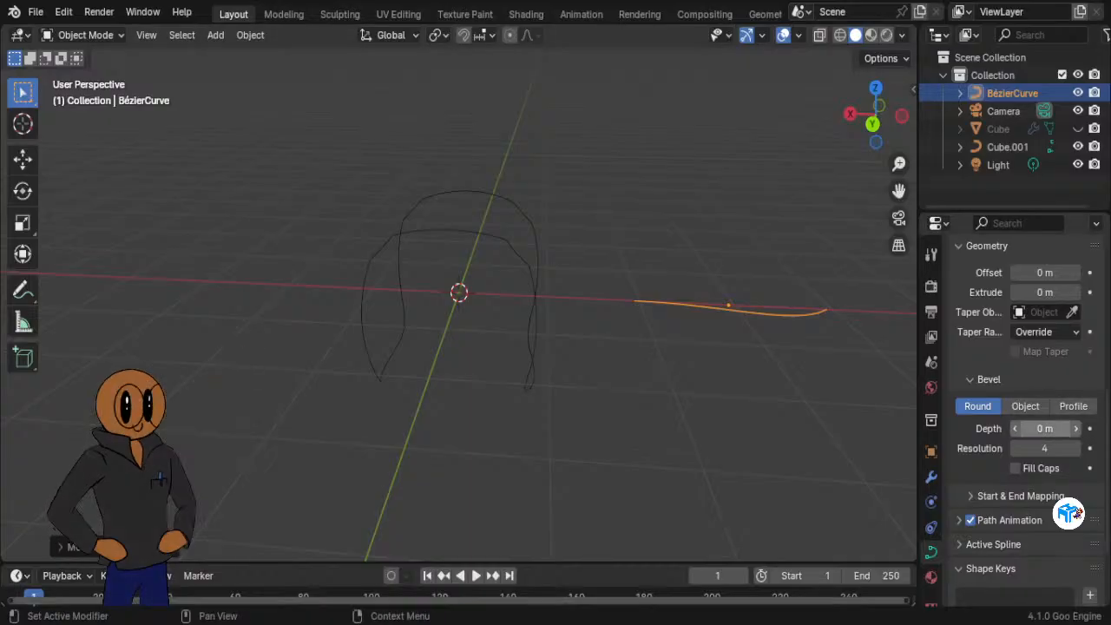
left_click_drag(1045, 428, 1062, 429)
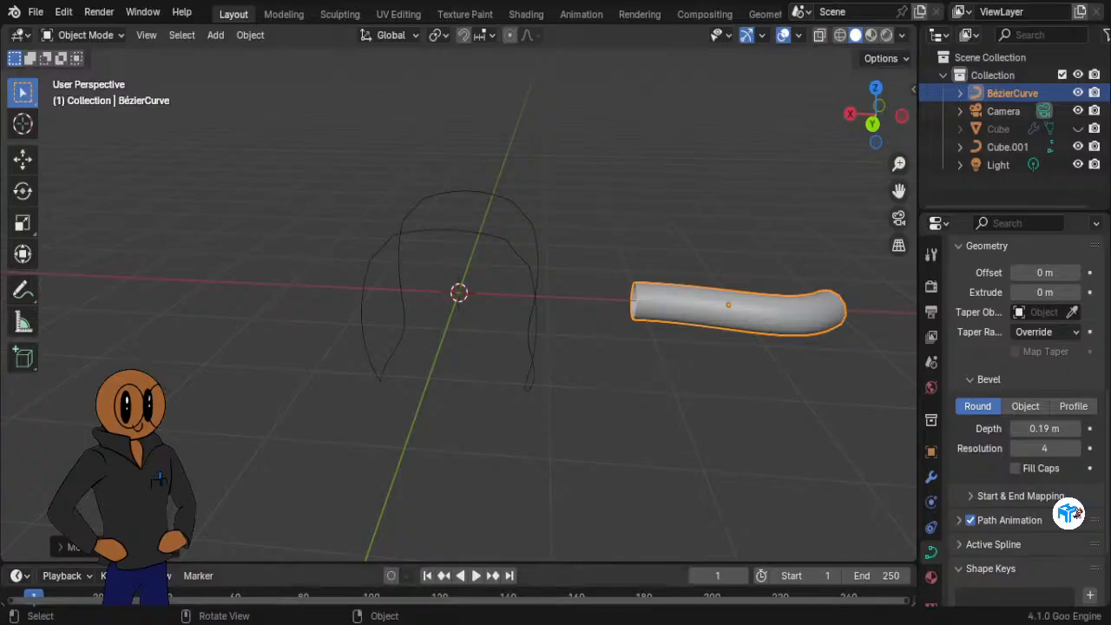
left_click(1015, 468)
middle_click_drag(776, 351, 693, 408)
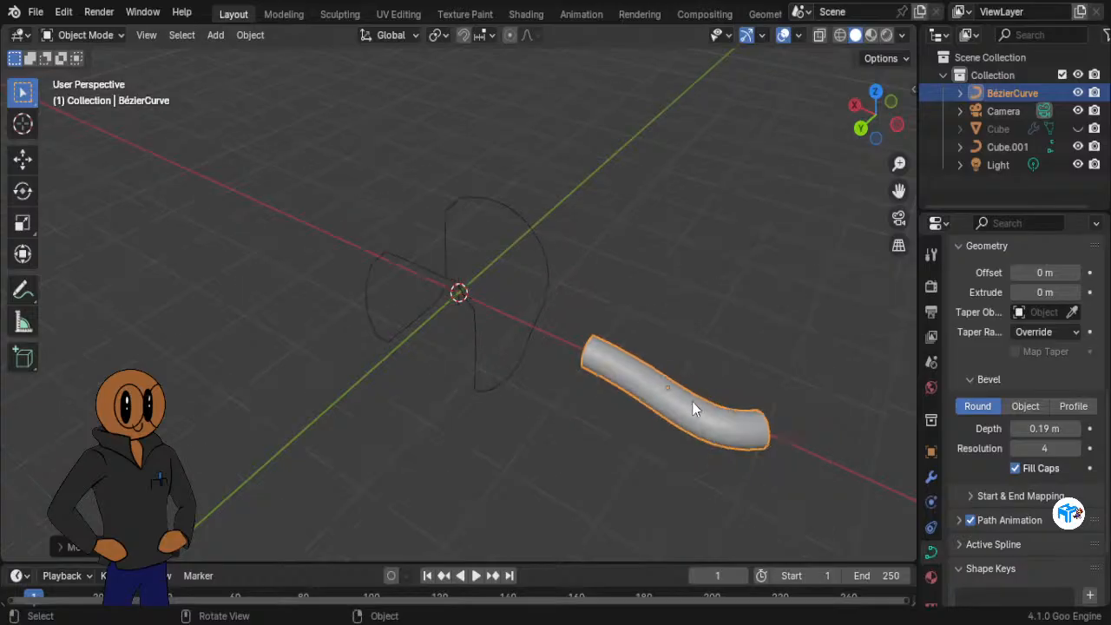
middle_click_drag(628, 467, 673, 439)
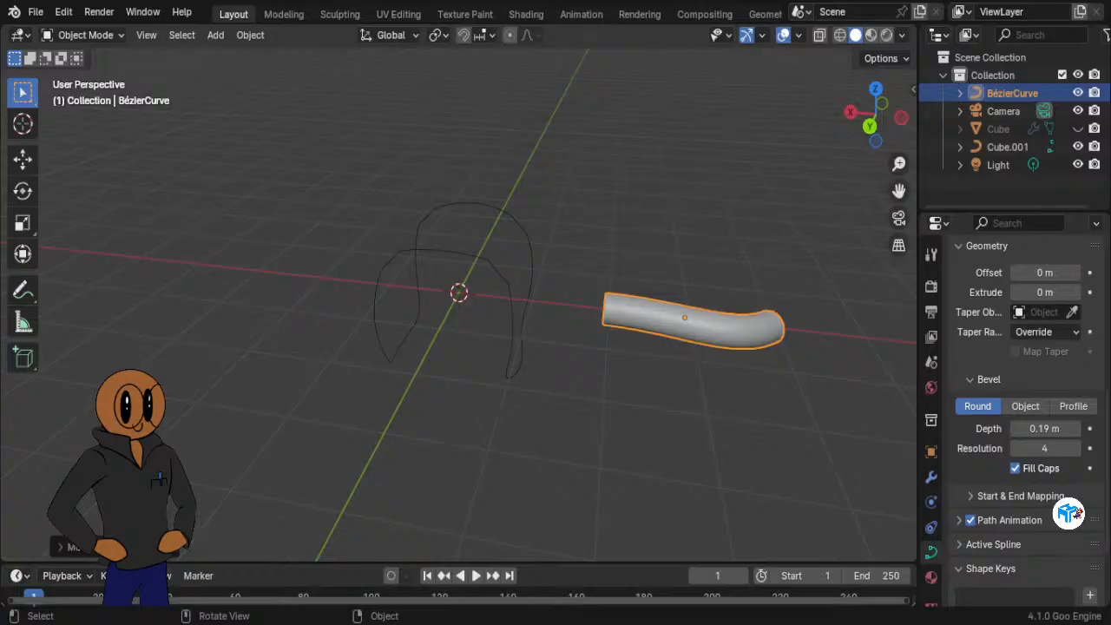
Step: Add an Array modifier to the beveled Bézier curve
left_click(930, 476)
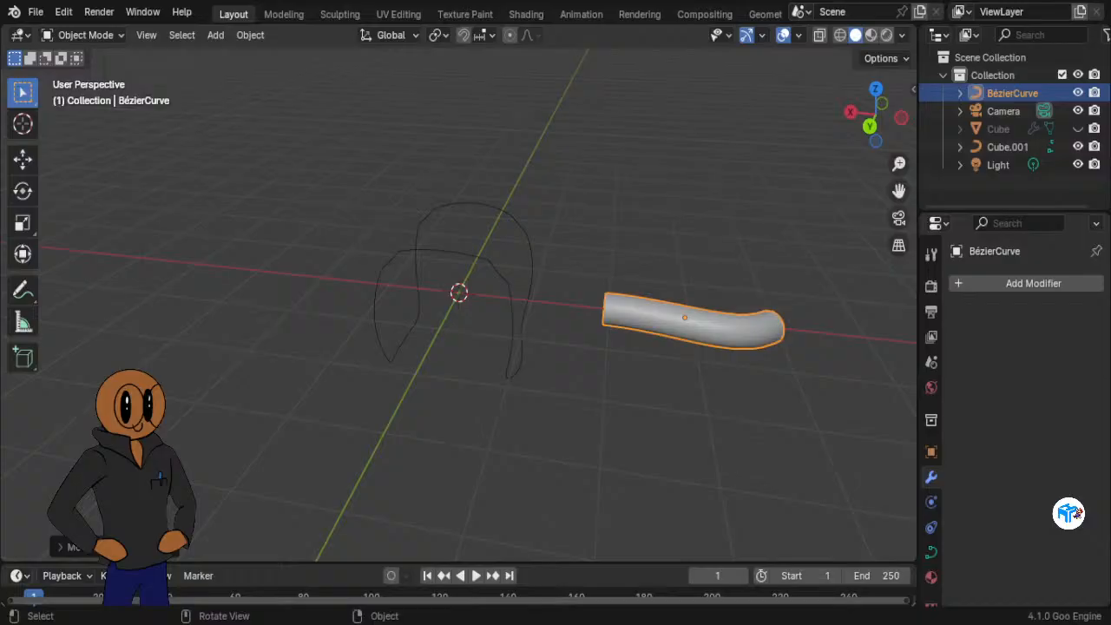
left_click(957, 283)
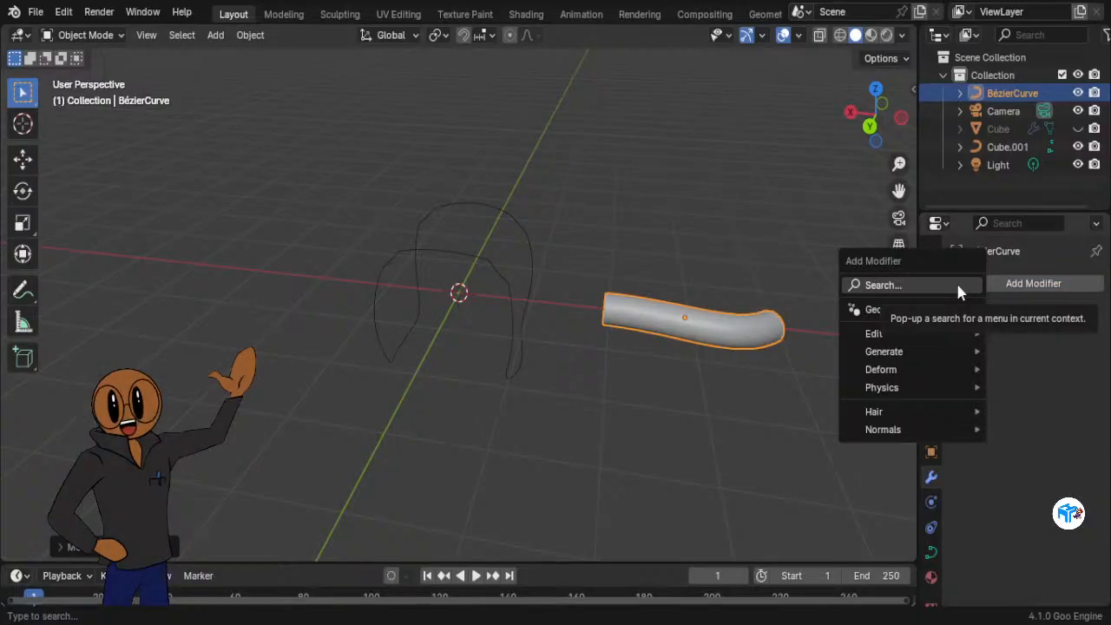
mouse_move(930, 354)
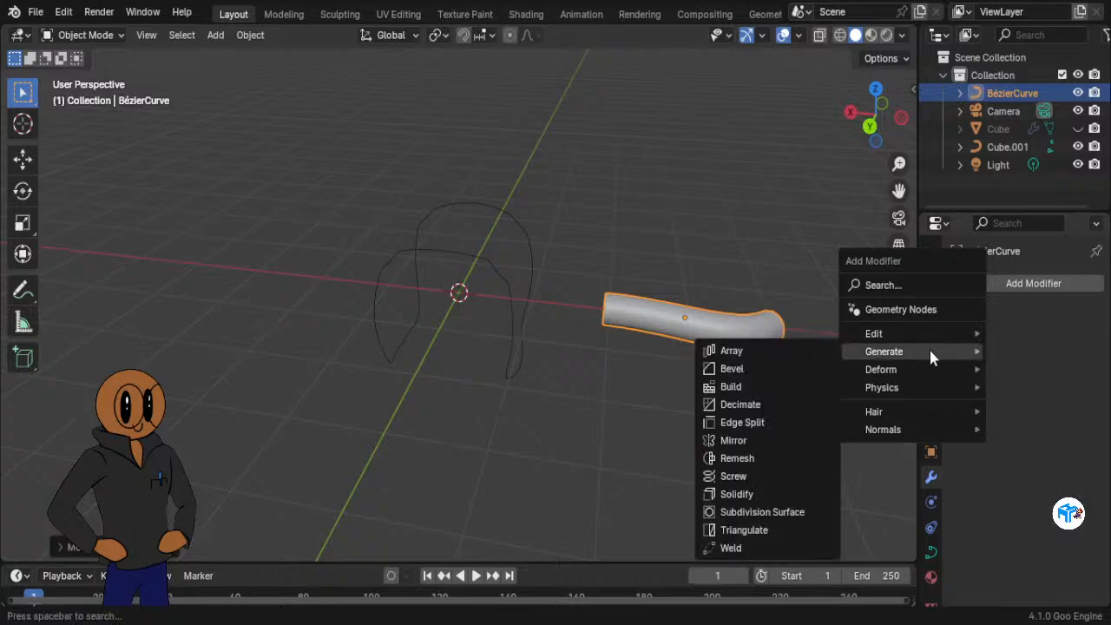
left_click(731, 352)
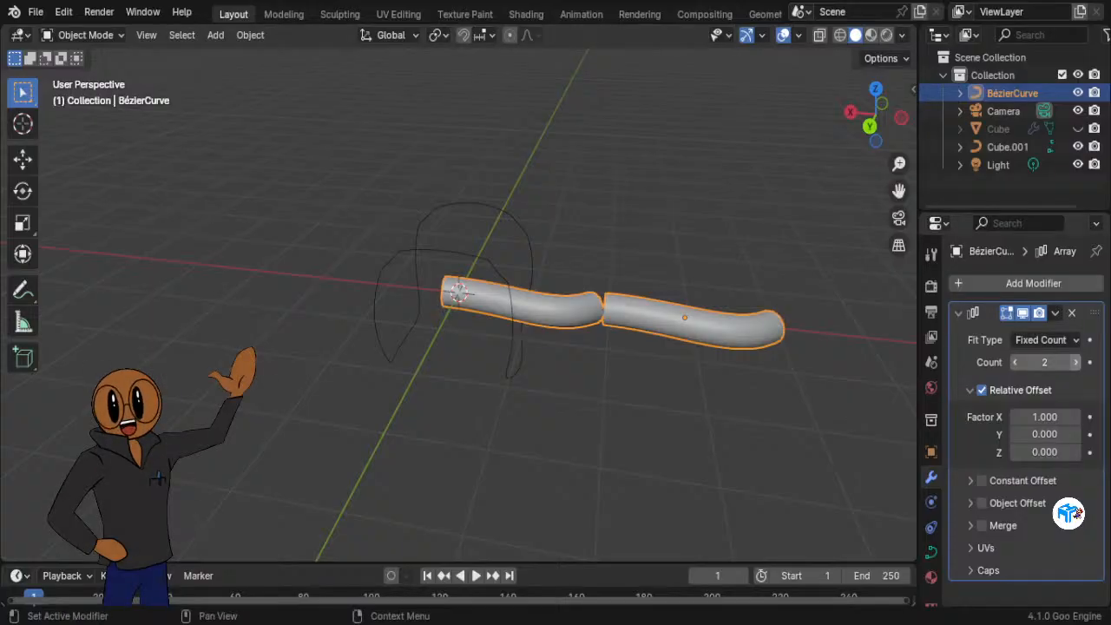
left_click(1076, 362)
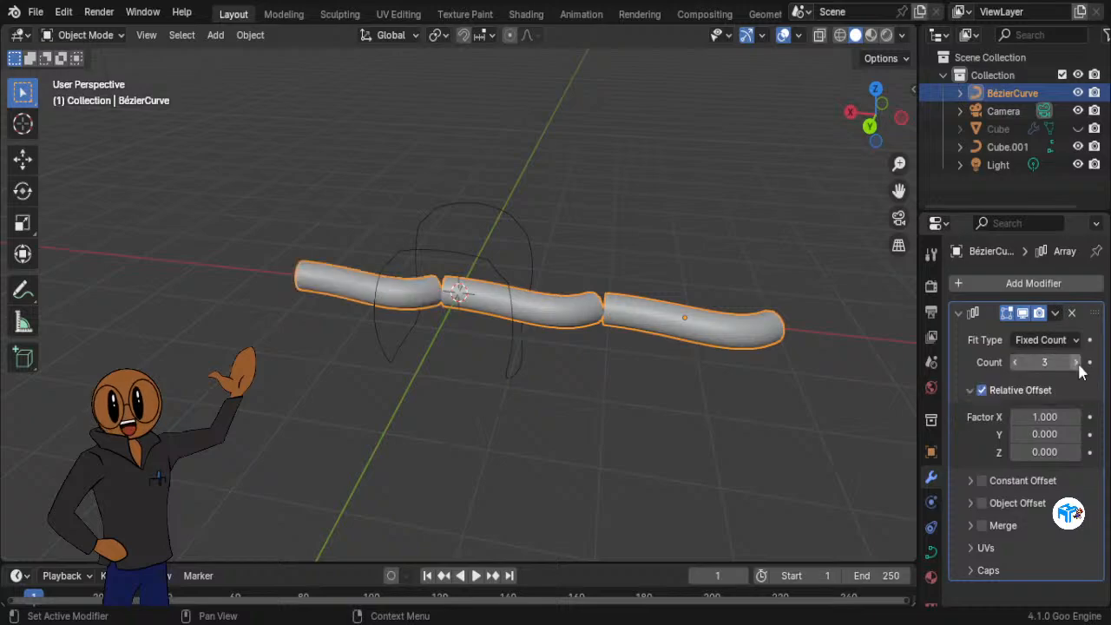
left_click(1076, 363)
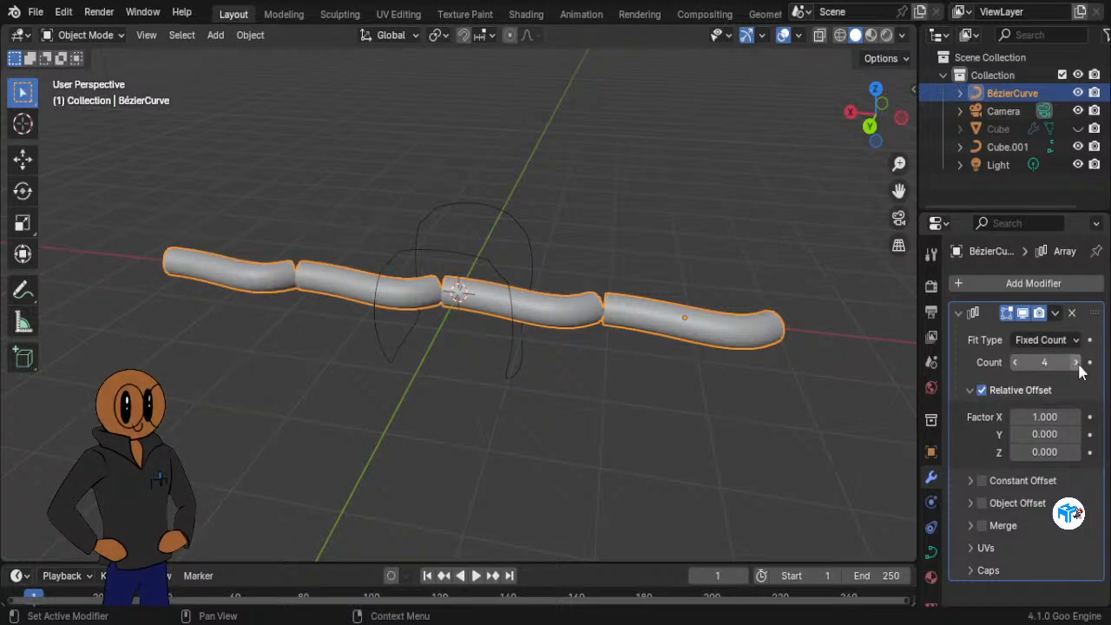
left_click(1016, 365)
left_click(1016, 364)
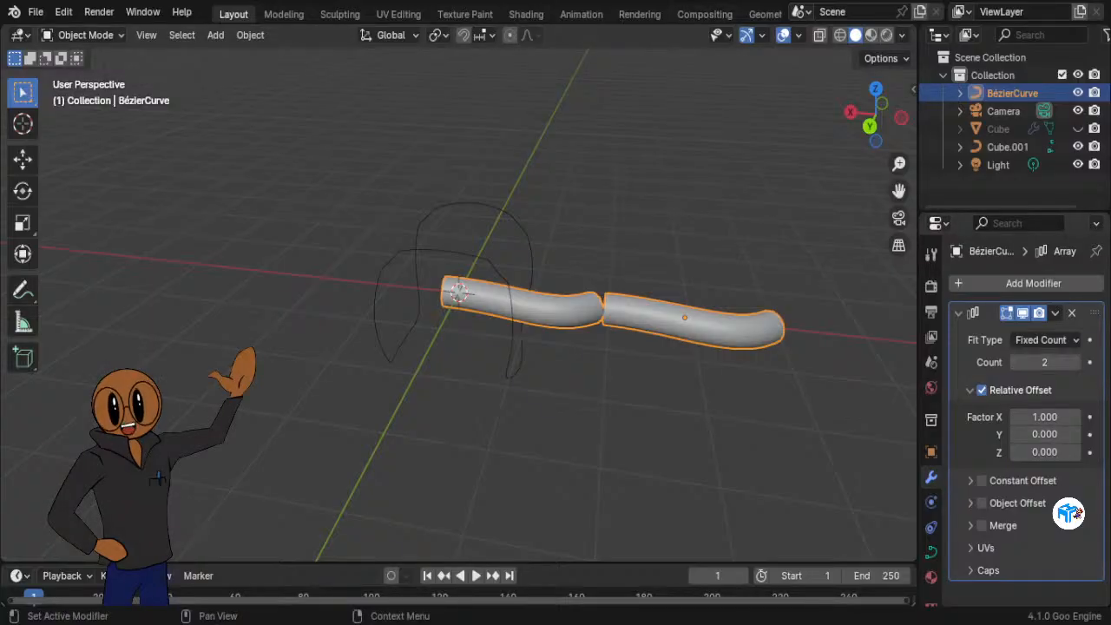
Step: Set the Array modifier's count to 8
left_click_drag(1044, 362, 1082, 362)
left_click(1077, 365)
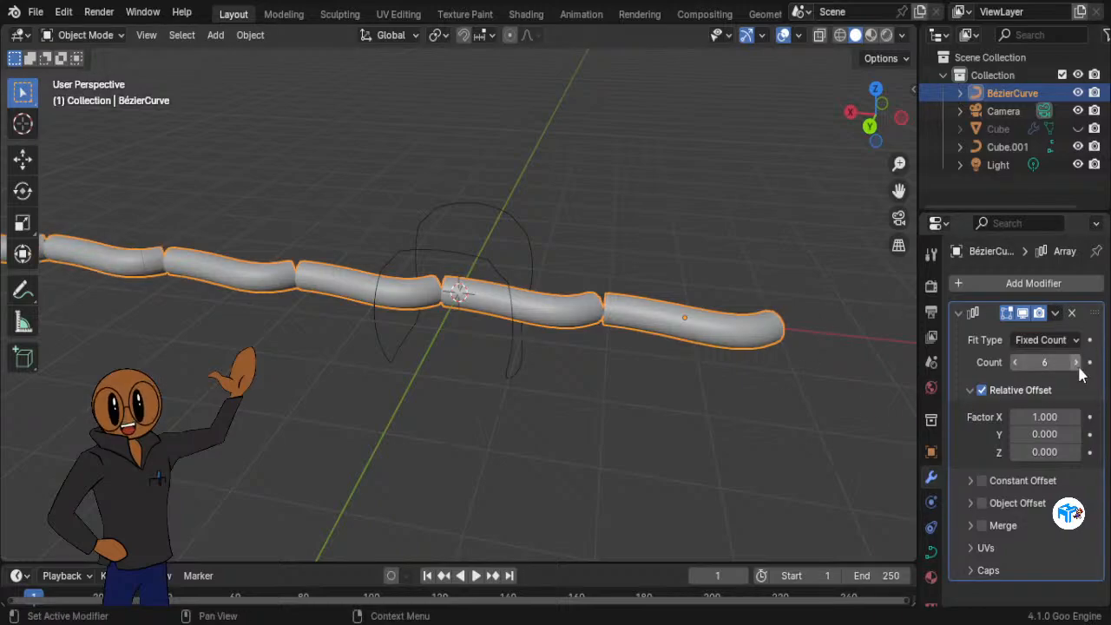
left_click(1077, 365)
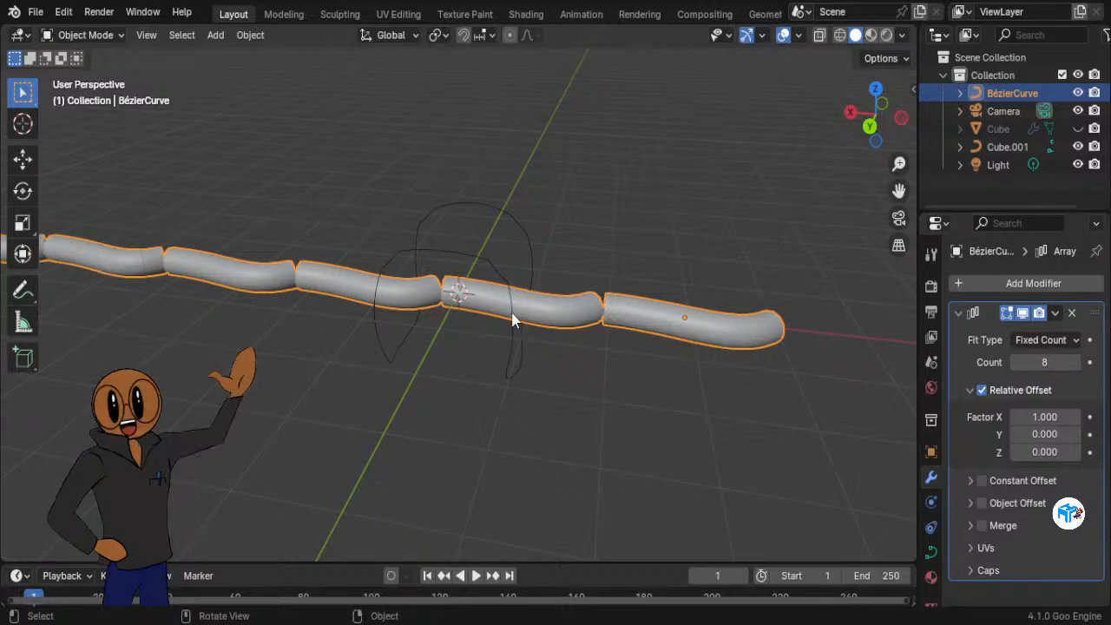
Step: Move the arrayed tube along the negative X axis until the whole row lies clear of the seam curve
scroll(423, 318, "down", 5)
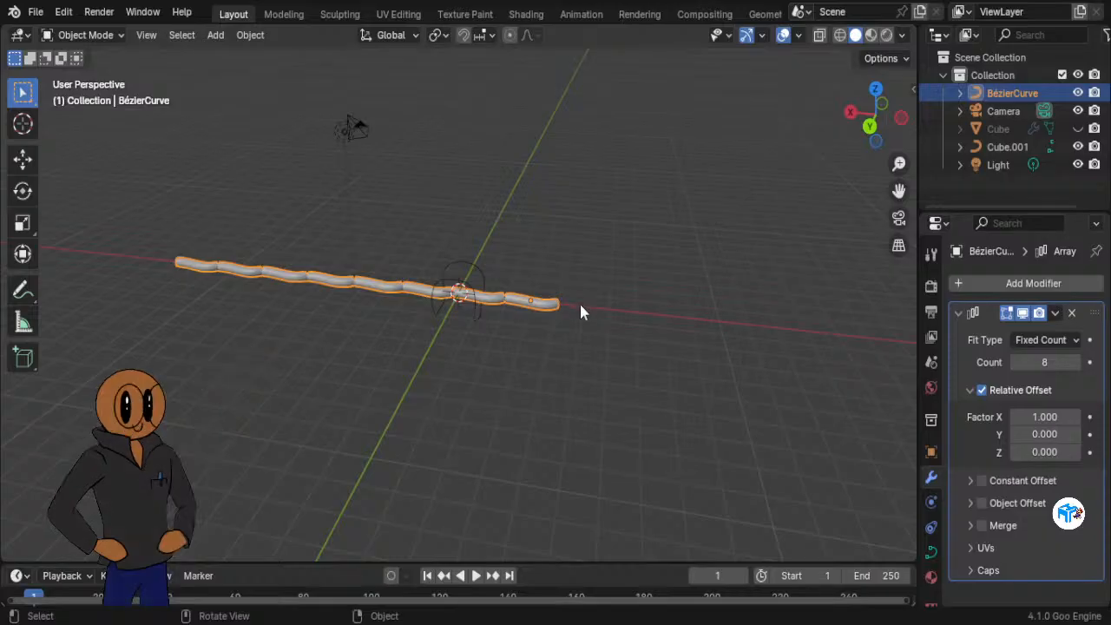
key("g")
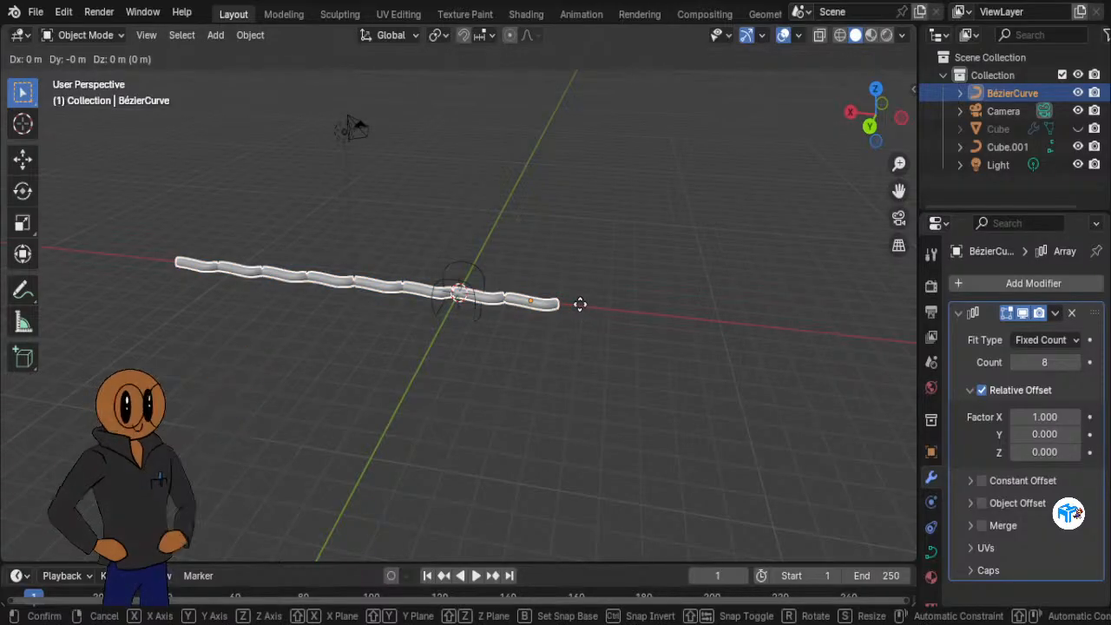
key("x")
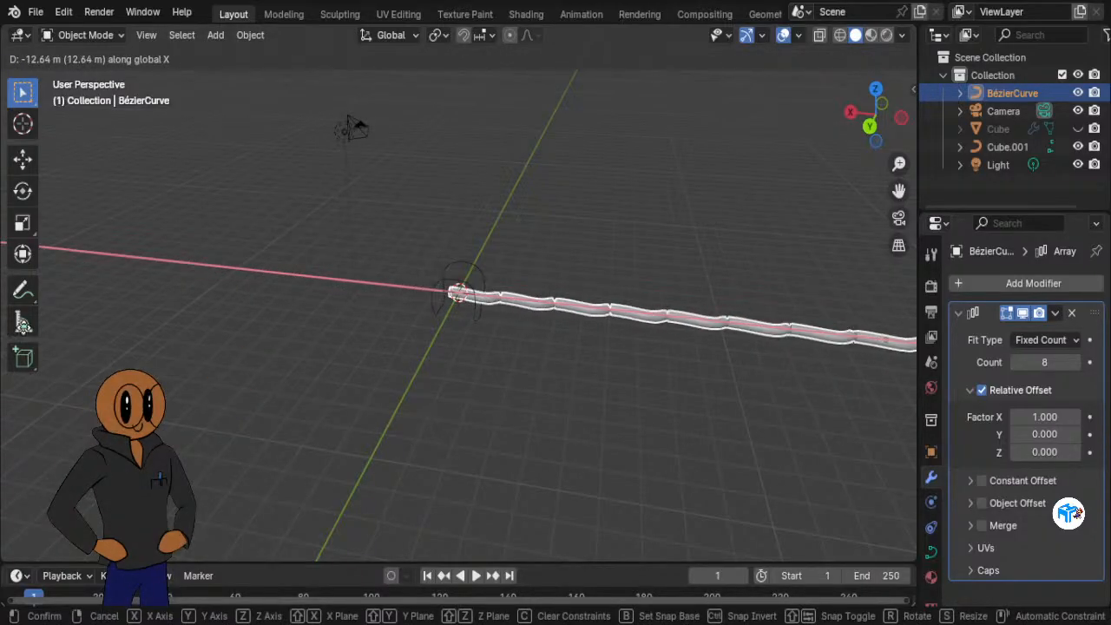
left_click(75, 327)
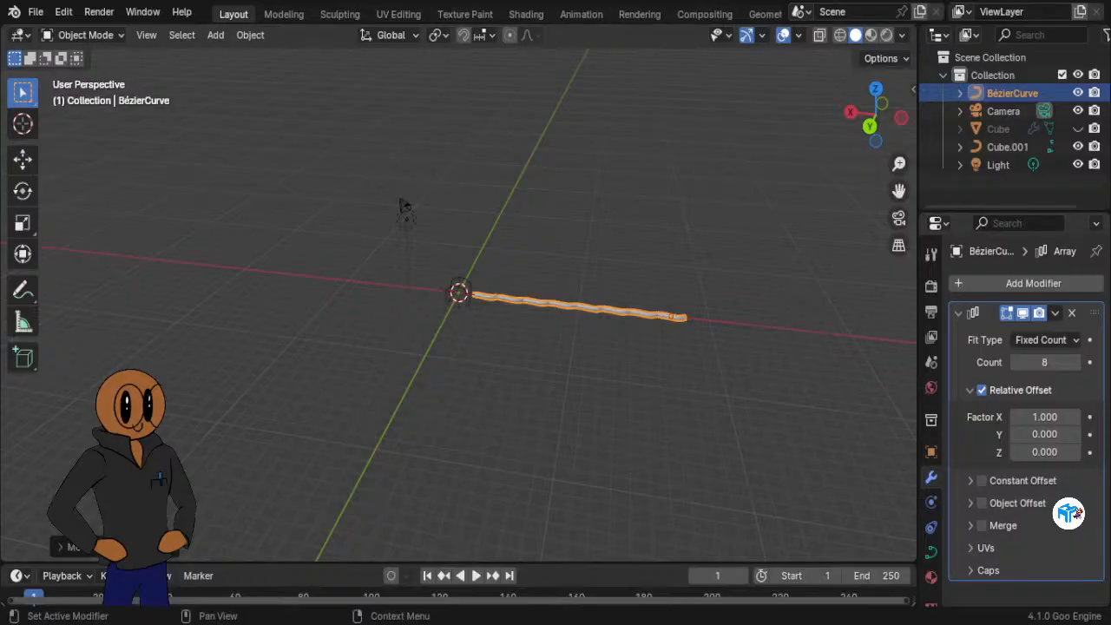
left_click(954, 283)
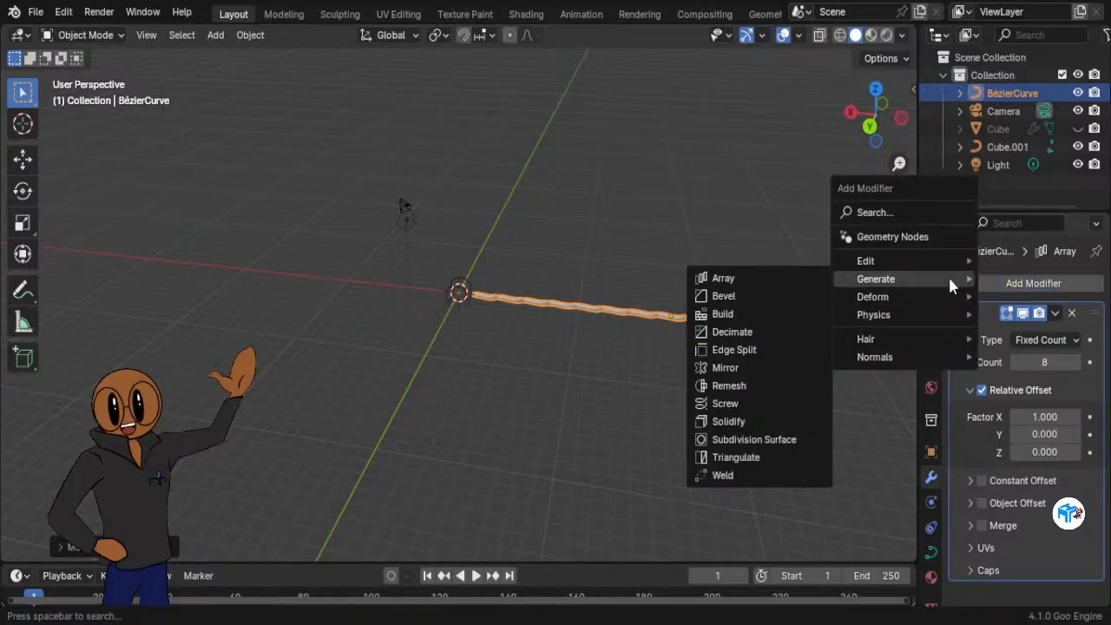
left_click(742, 278)
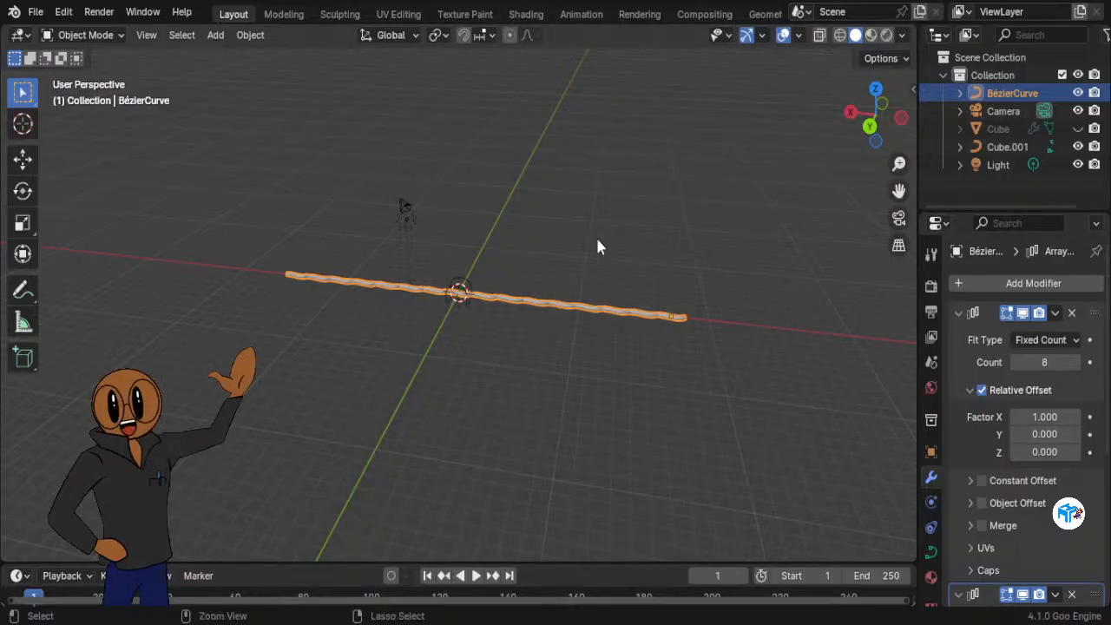
key("ctrl+z")
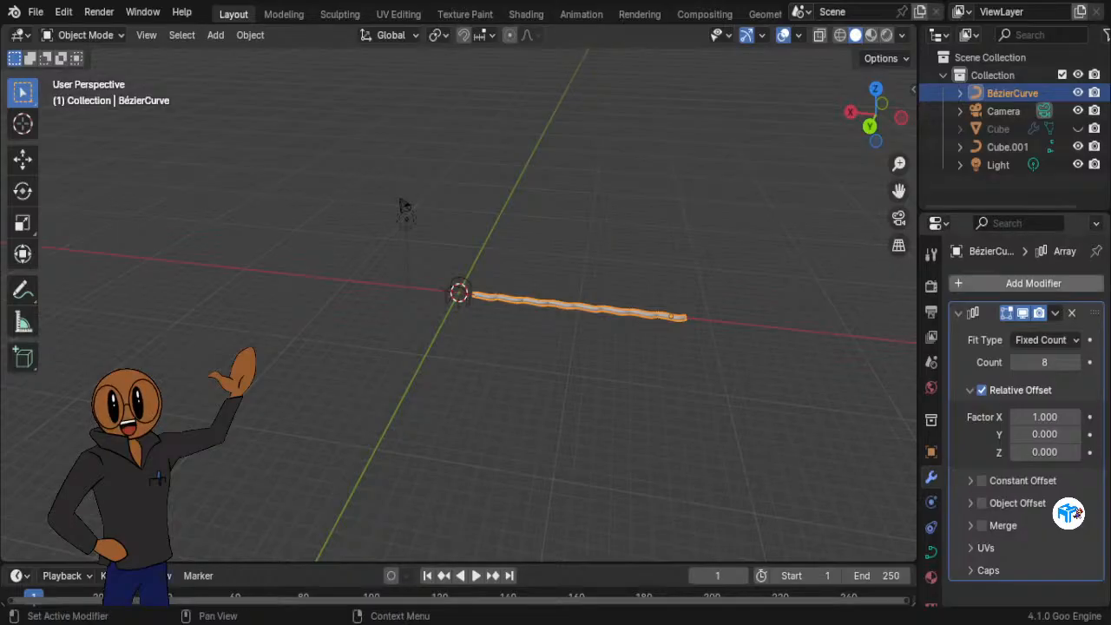
Step: Add a Curve modifier below the Array modifier and pin the arrayed tube's properties
left_click(960, 283)
mouse_move(961, 286)
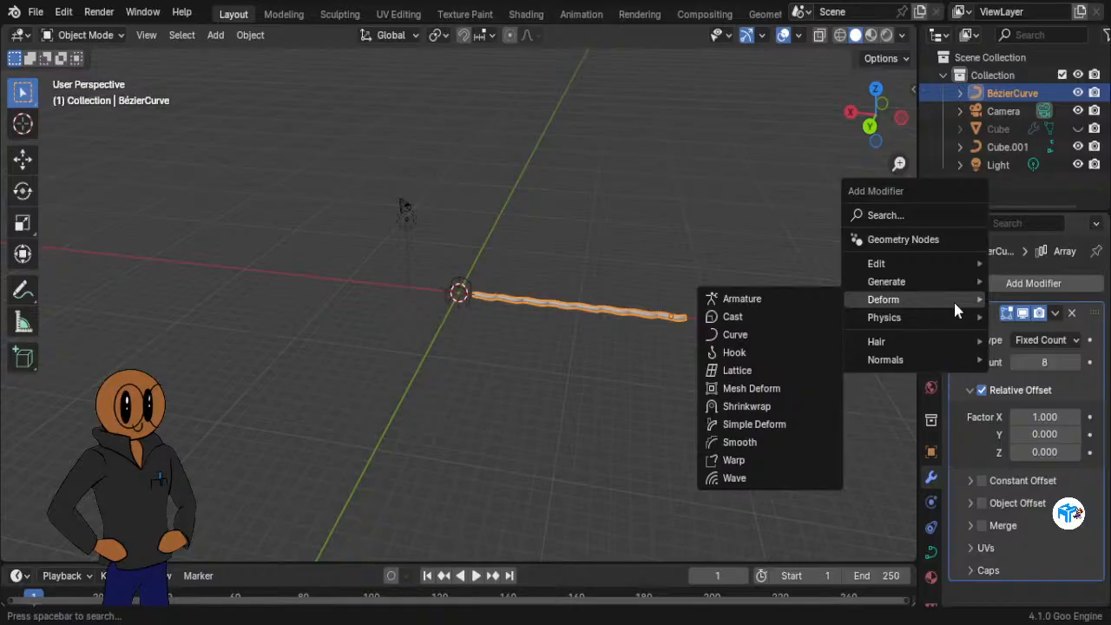
left_click(759, 338)
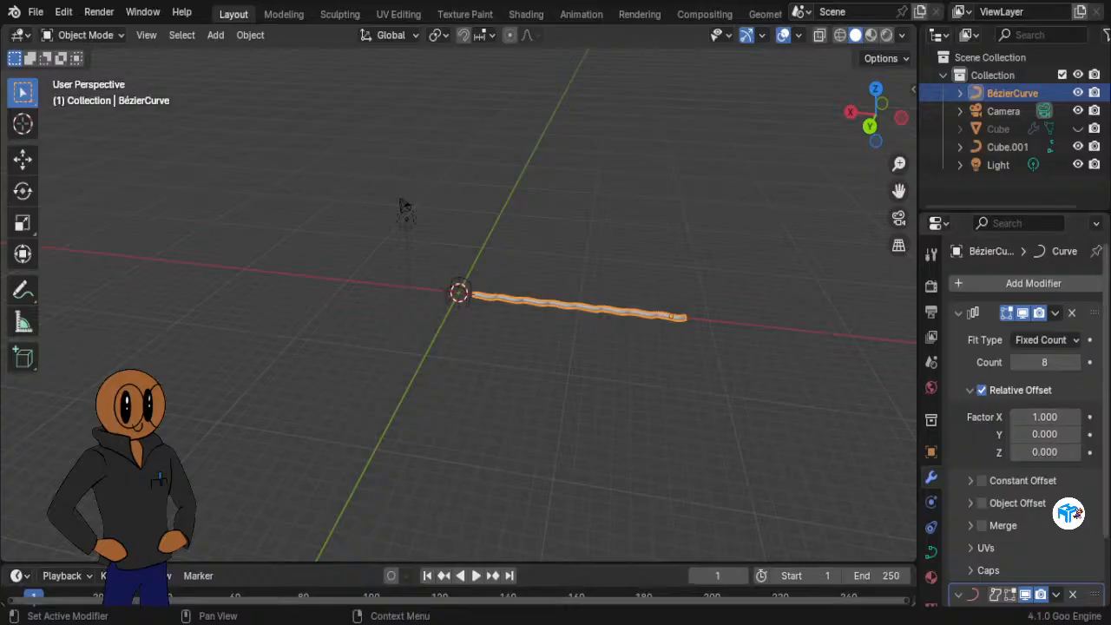
left_click(1095, 252)
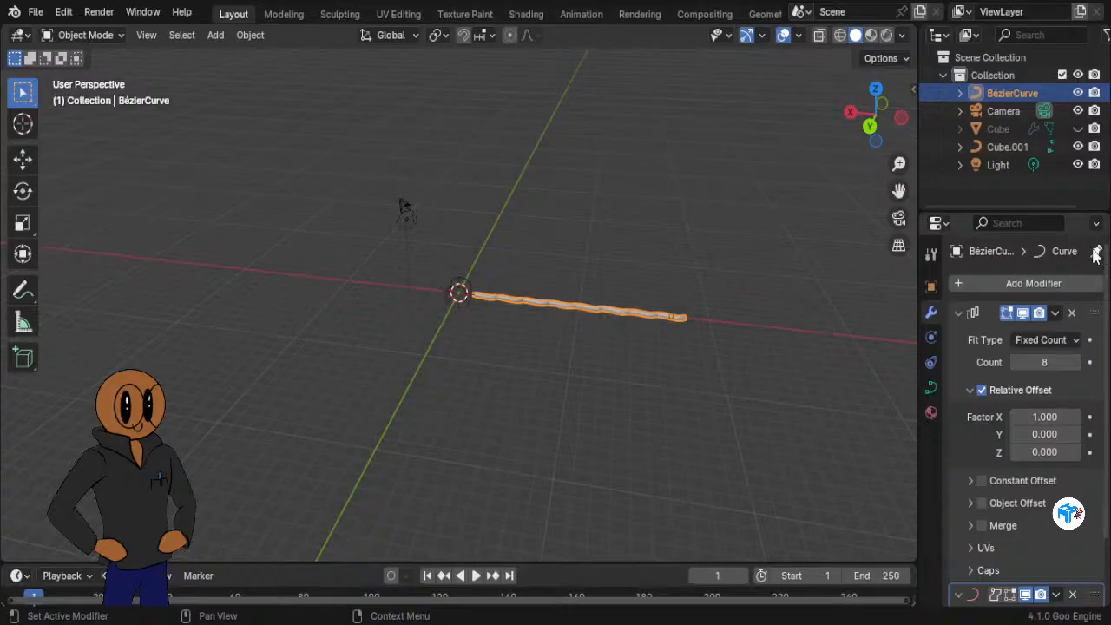
Step: Select the arrayed tube and pick the seam curve as the Curve modifier's curve object, keeping X as the deform axis
scroll(511, 300, "up", 11)
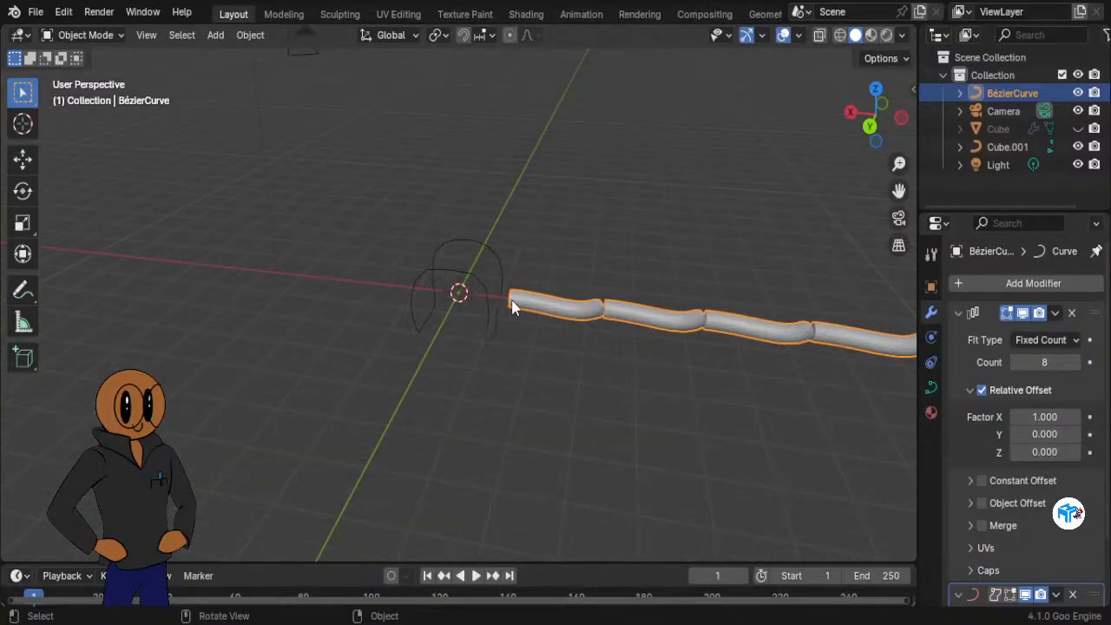
scroll(498, 273, "up", 2)
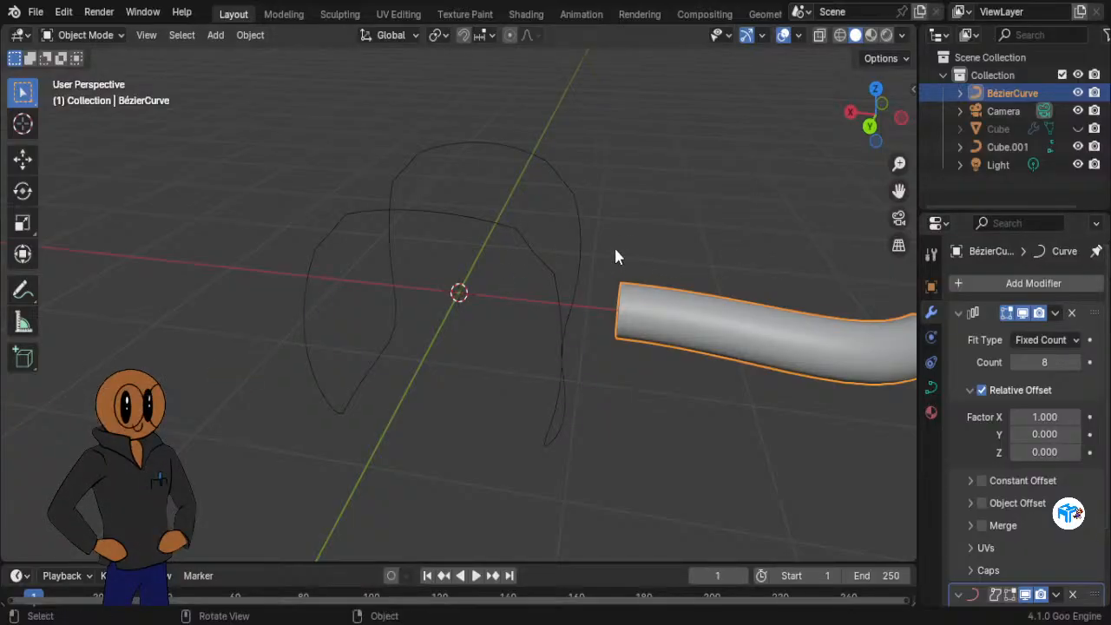
left_click(531, 251)
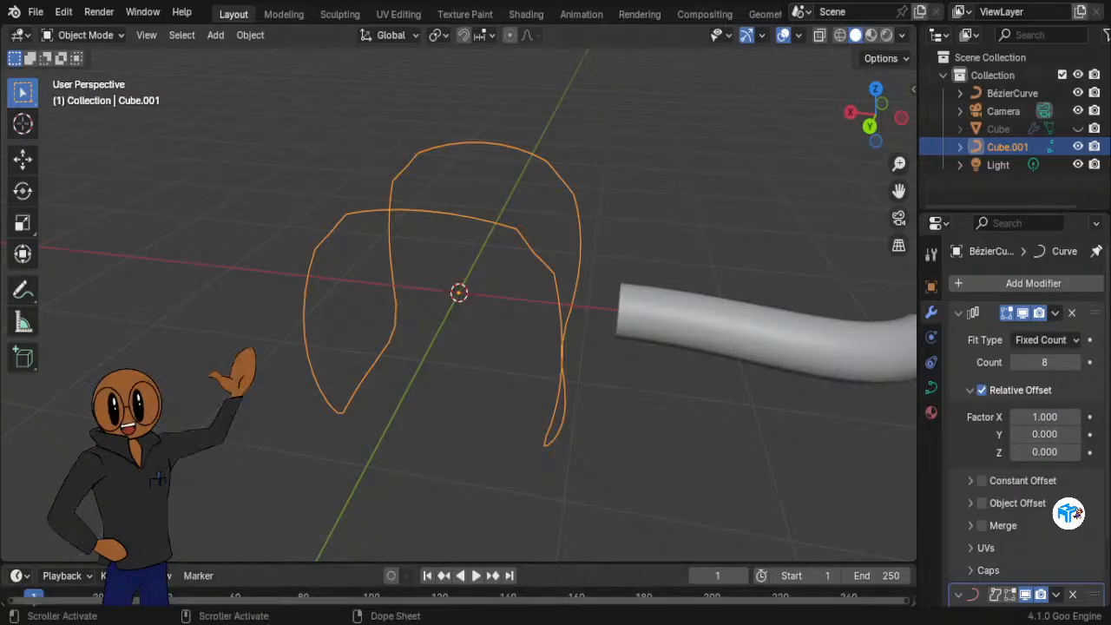
scroll(1043, 362, "down", 2)
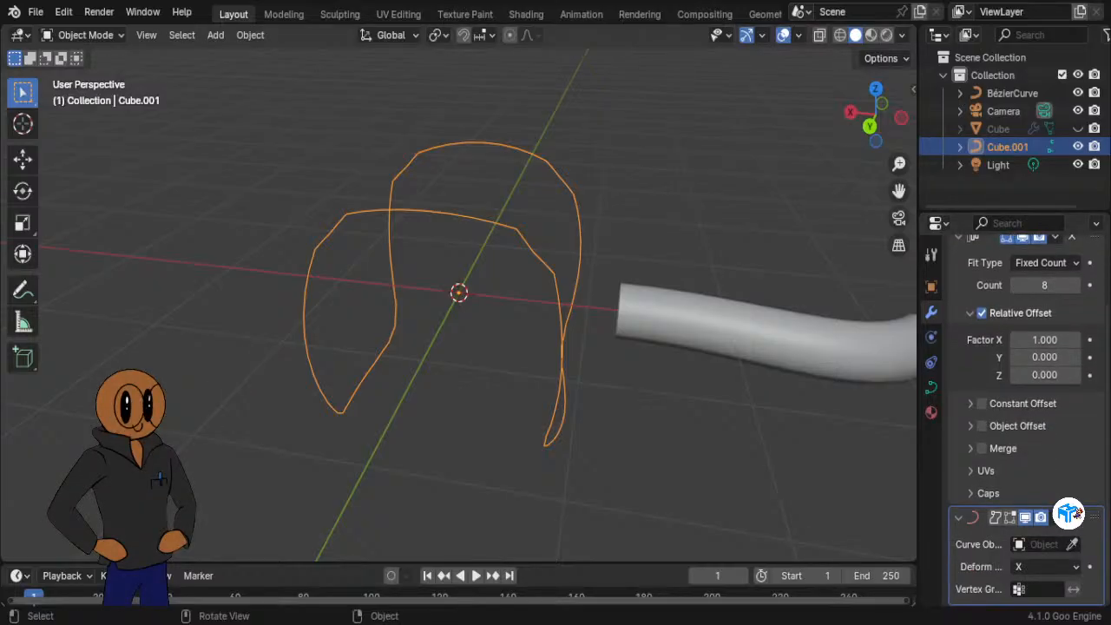
left_click(651, 431)
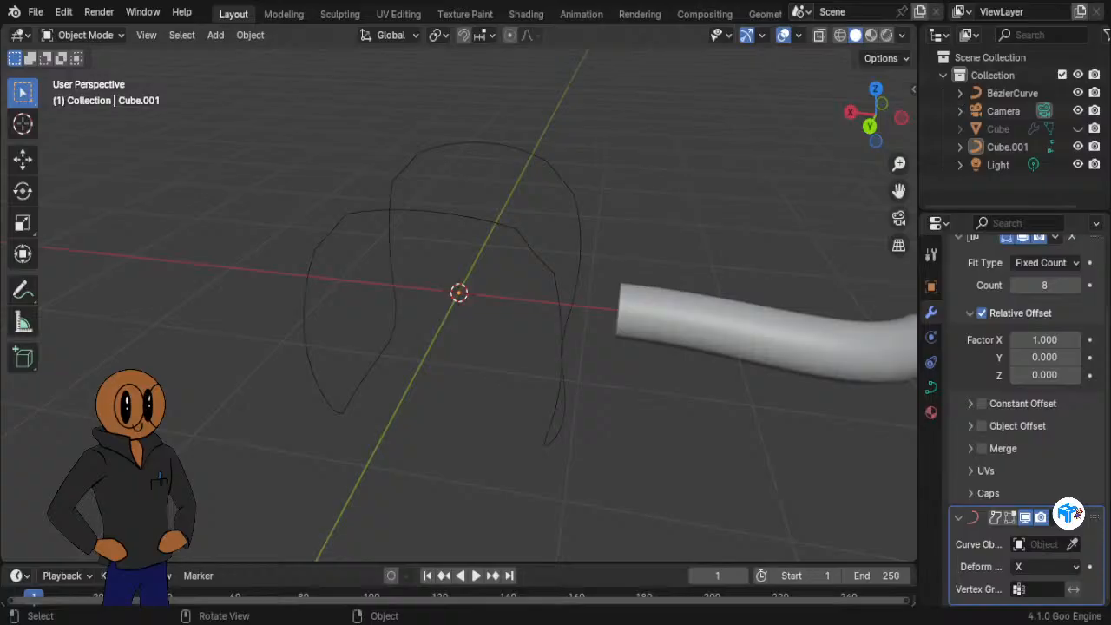
scroll(458, 294, "down", 5)
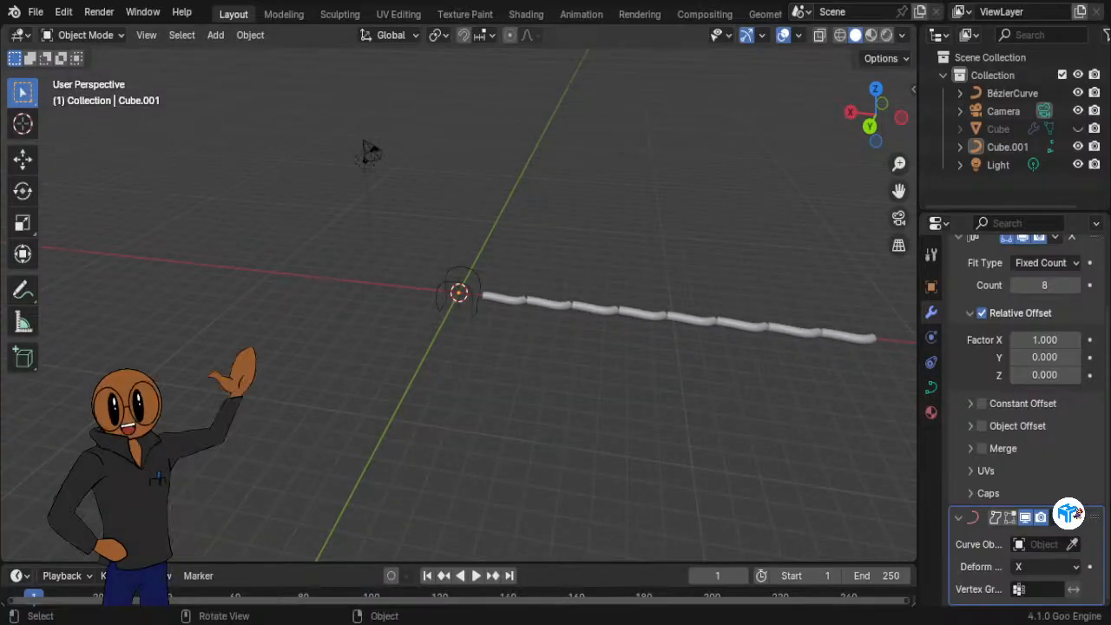
left_click_drag(891, 382, 494, 223)
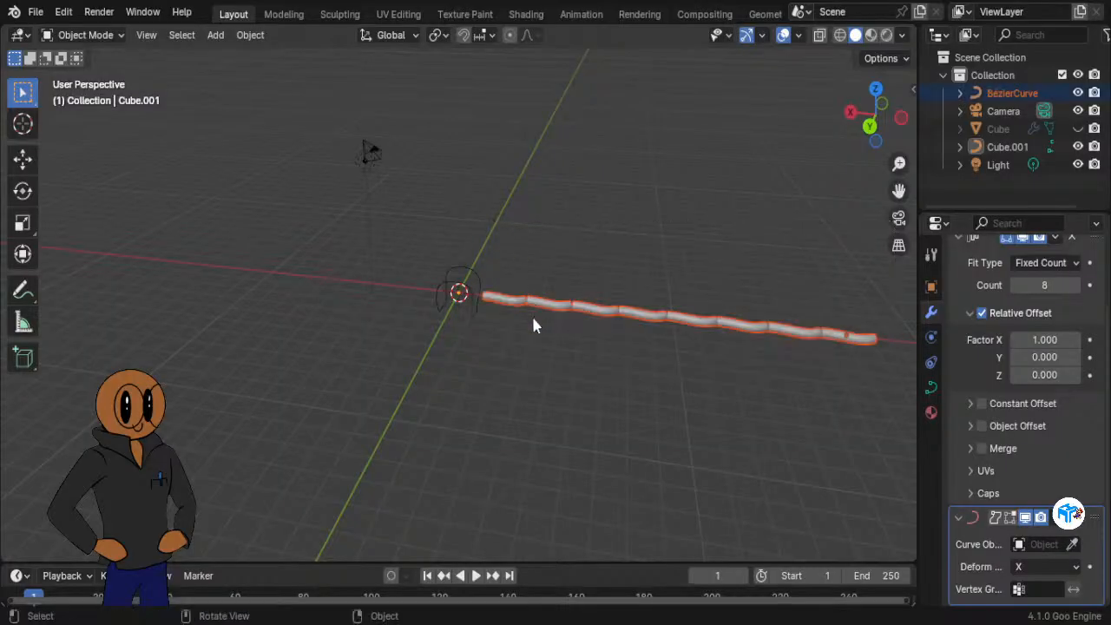
scroll(515, 338, "up", 3)
scroll(515, 338, "up", 2)
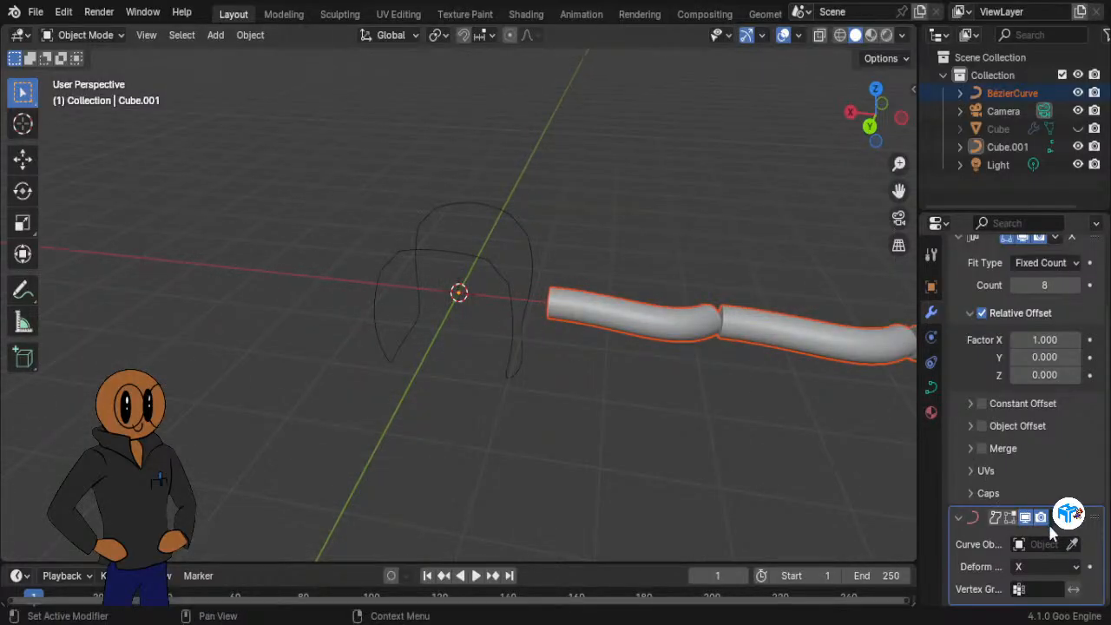
left_click(1072, 543)
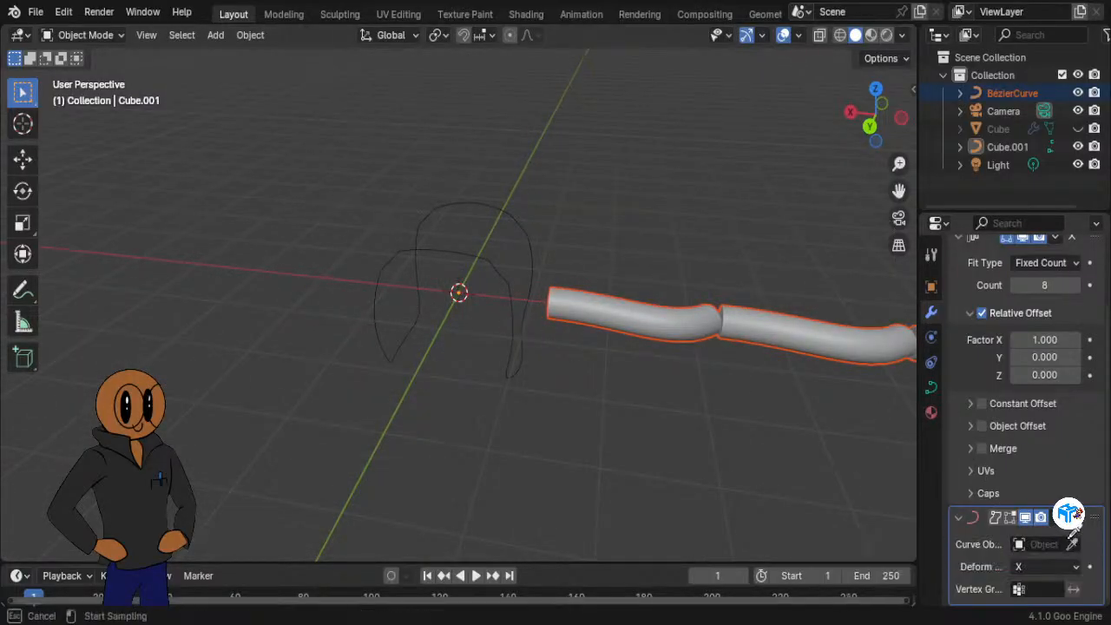
left_click(495, 264)
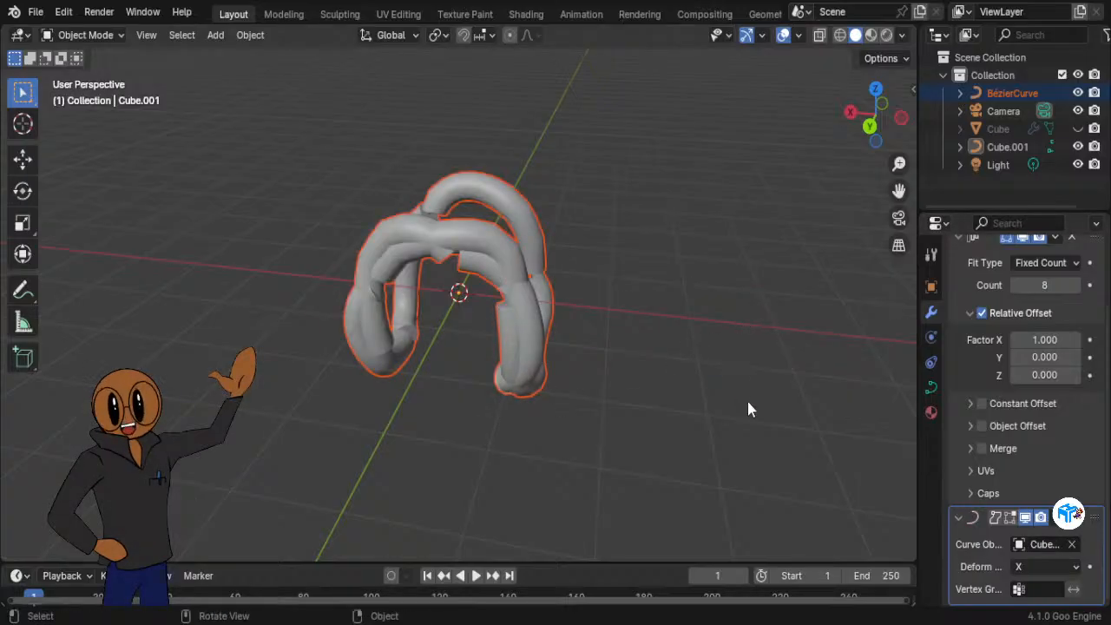
Step: Scale the arrayed tube down uniformly to about 0.154, and shrink it further until its eight copies cover only a short end stretch of the seam curve
scroll(685, 297, "down", 4)
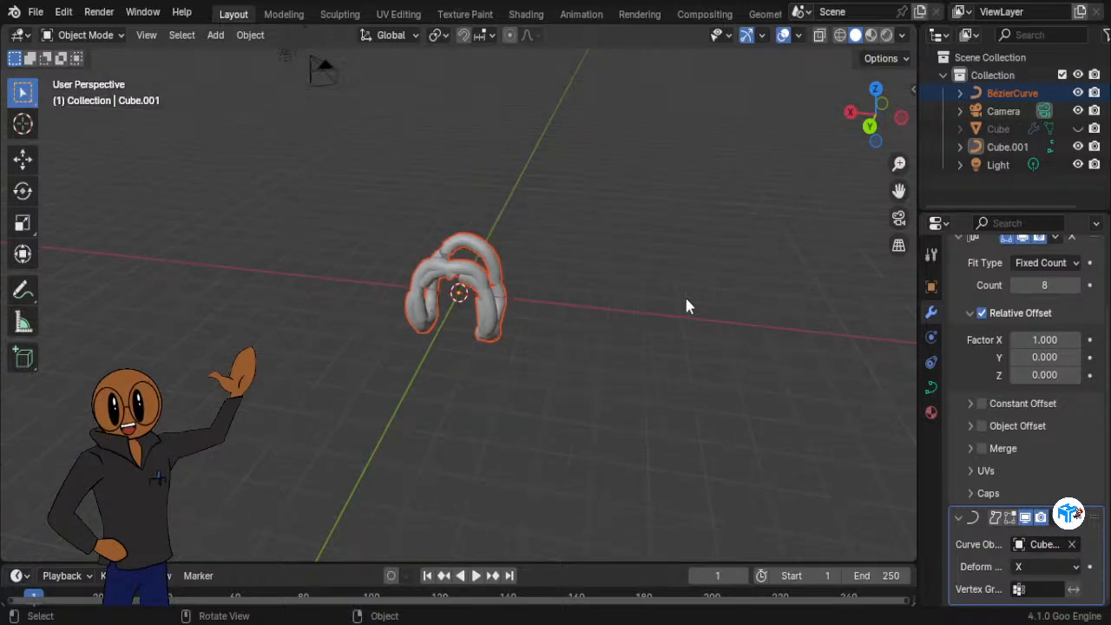
scroll(685, 298, "up", 3)
mouse_move(773, 320)
middle_mouse_down()
mouse_move(454, 292)
mouse_move(828, 292)
mouse_move(892, 312)
mouse_move(806, 336)
mouse_move(784, 328)
middle_mouse_up()
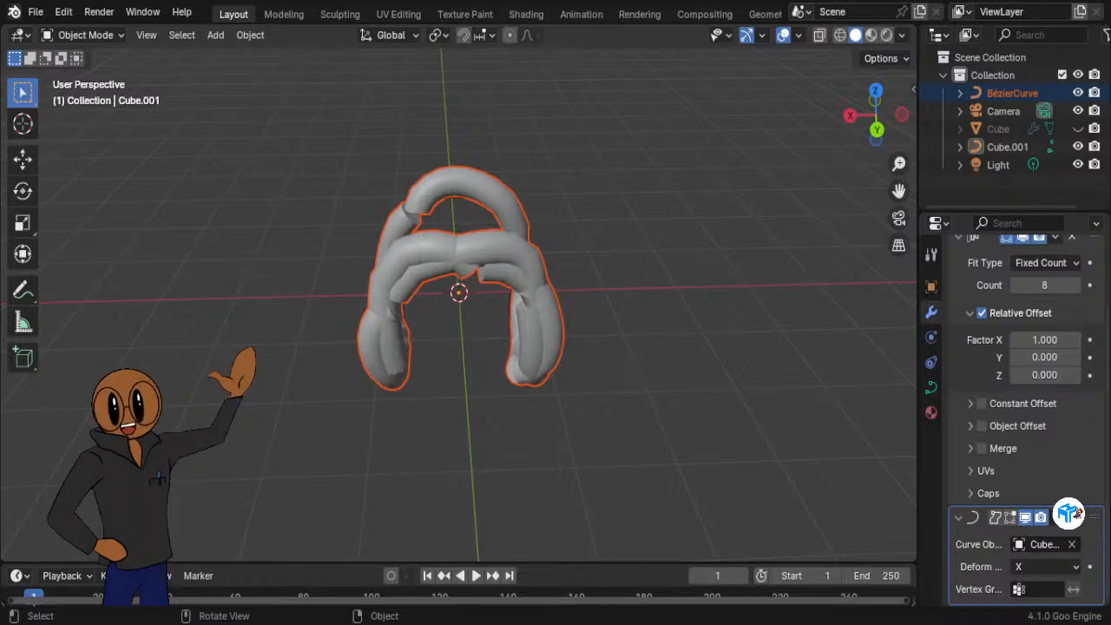
scroll(760, 295, "down", 2)
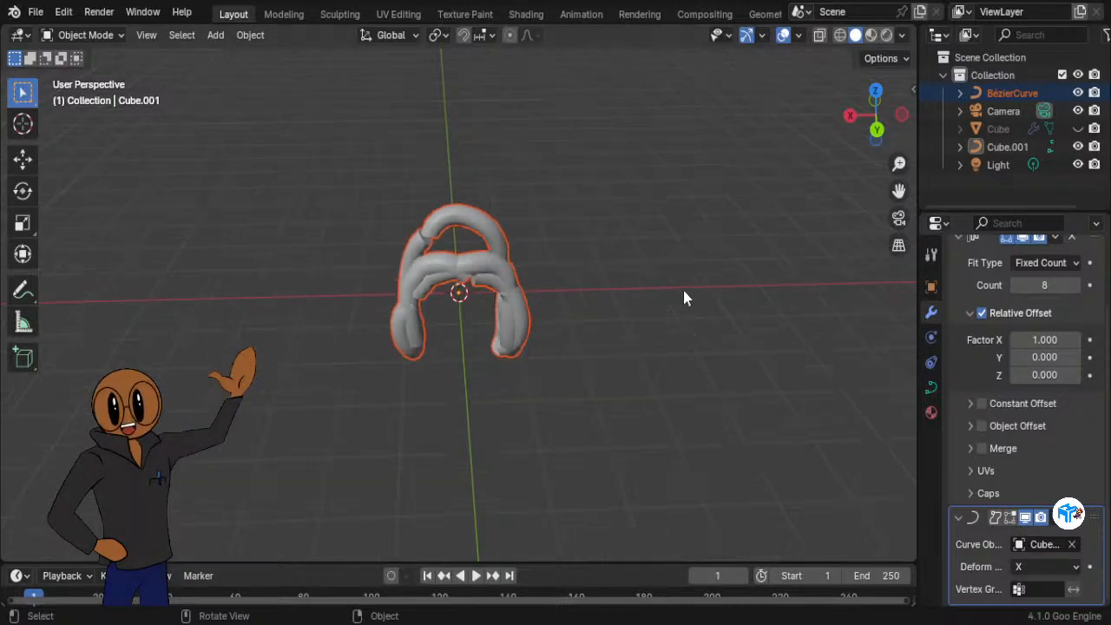
key("s")
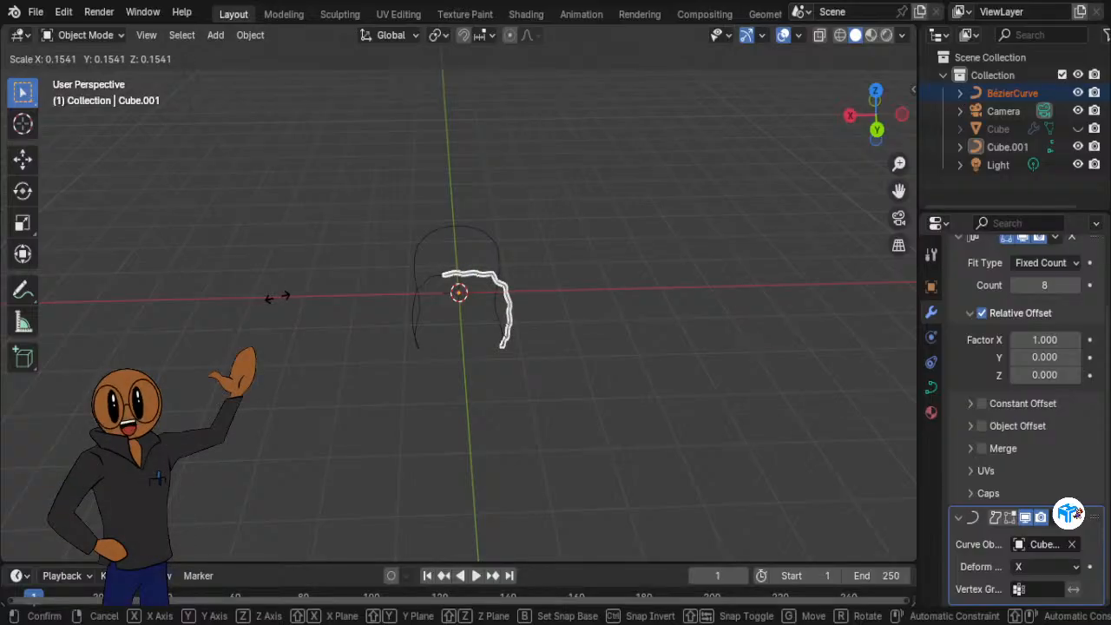
left_click(276, 298)
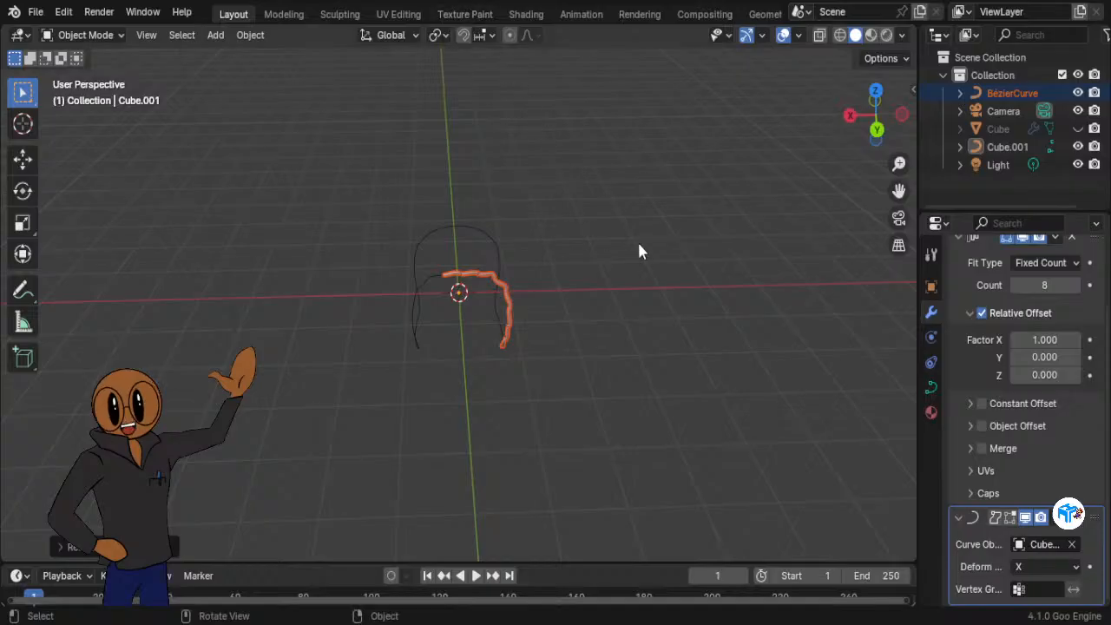
scroll(677, 295, "up", 5)
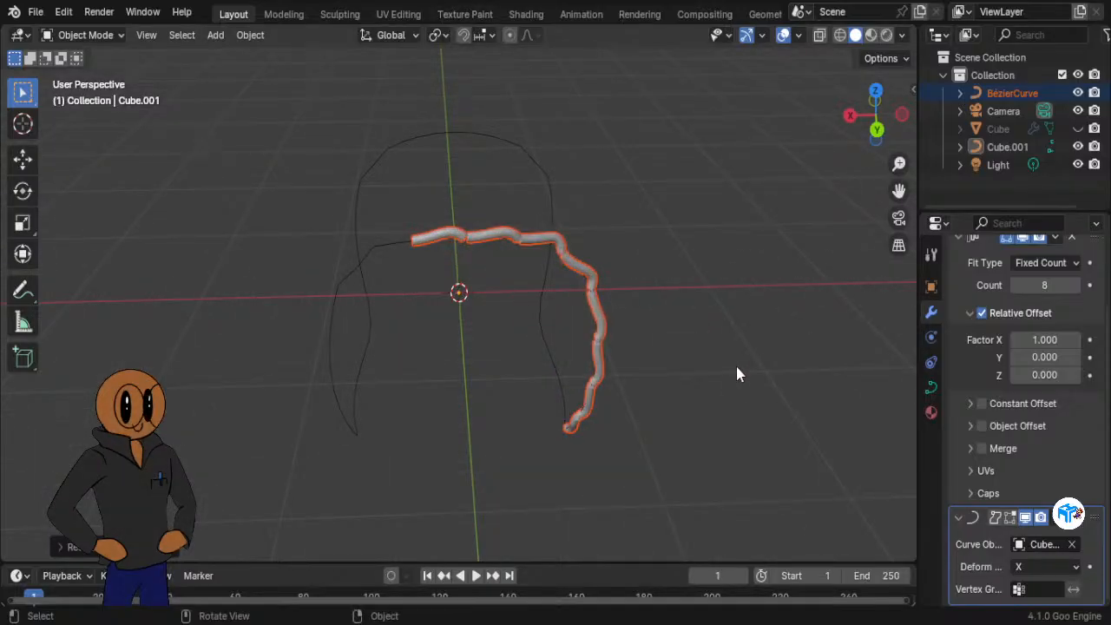
key("s")
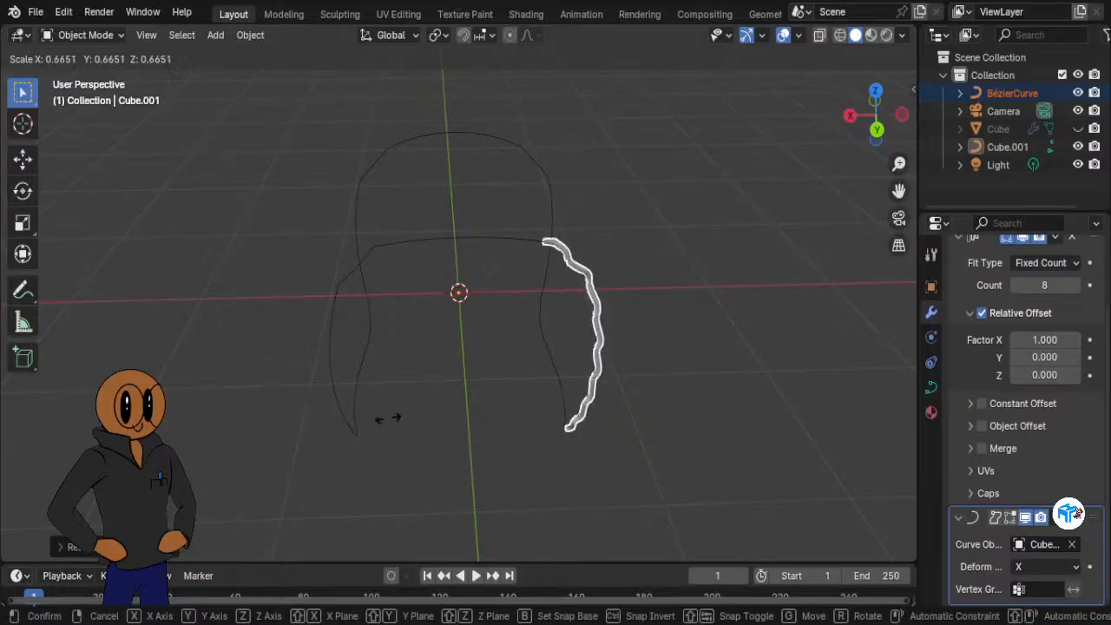
left_click(664, 521)
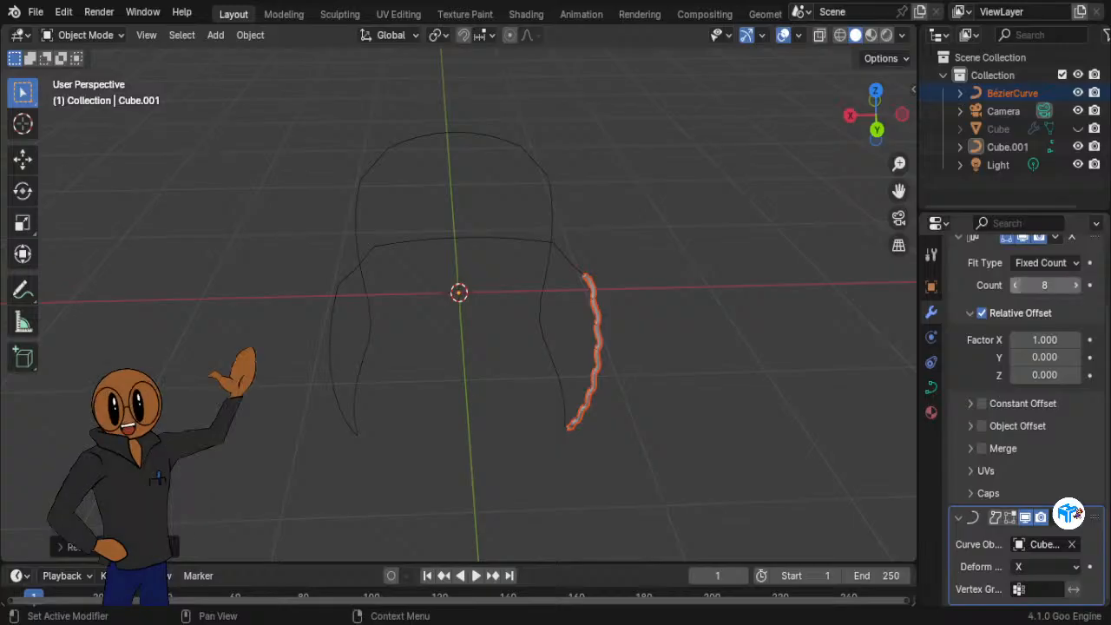
Step: Set the Array modifier's count to 69 so the tube copies run almost all the way around the seam curve
left_click_drag(1044, 284, 1099, 284)
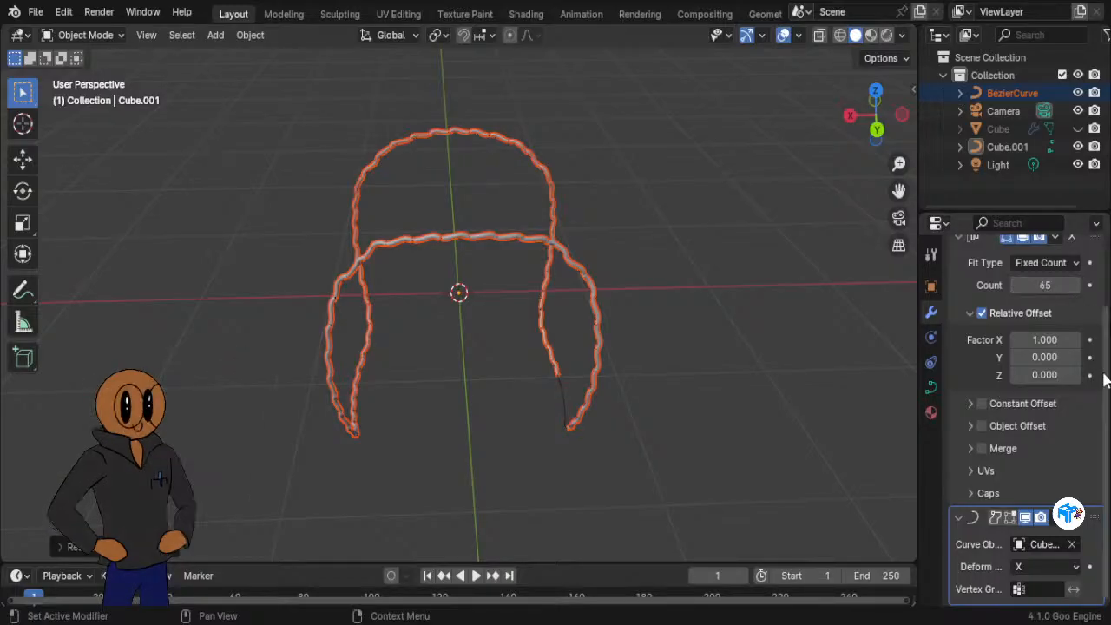
middle_click_drag(674, 384, 511, 313)
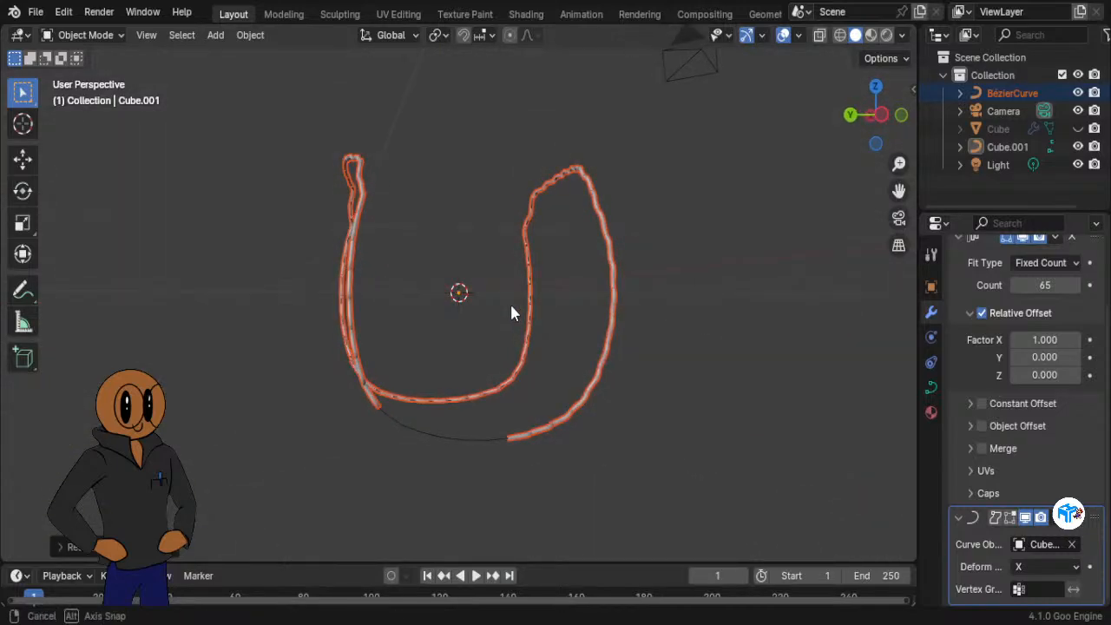
left_click(1077, 286)
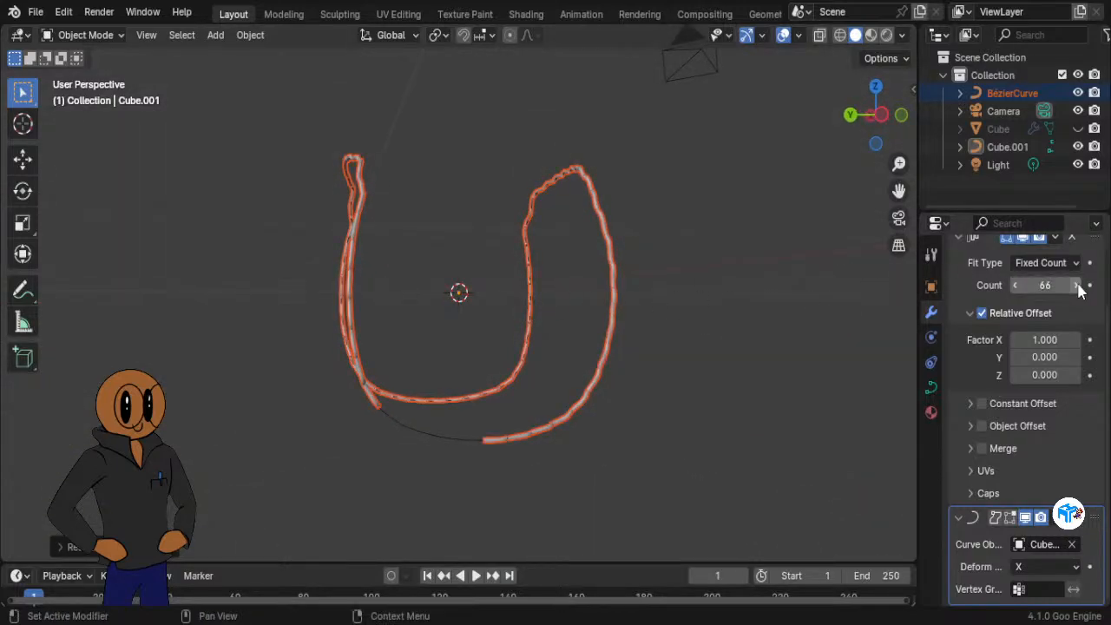
left_click(1076, 286)
left_click(1077, 286)
left_click(1077, 285)
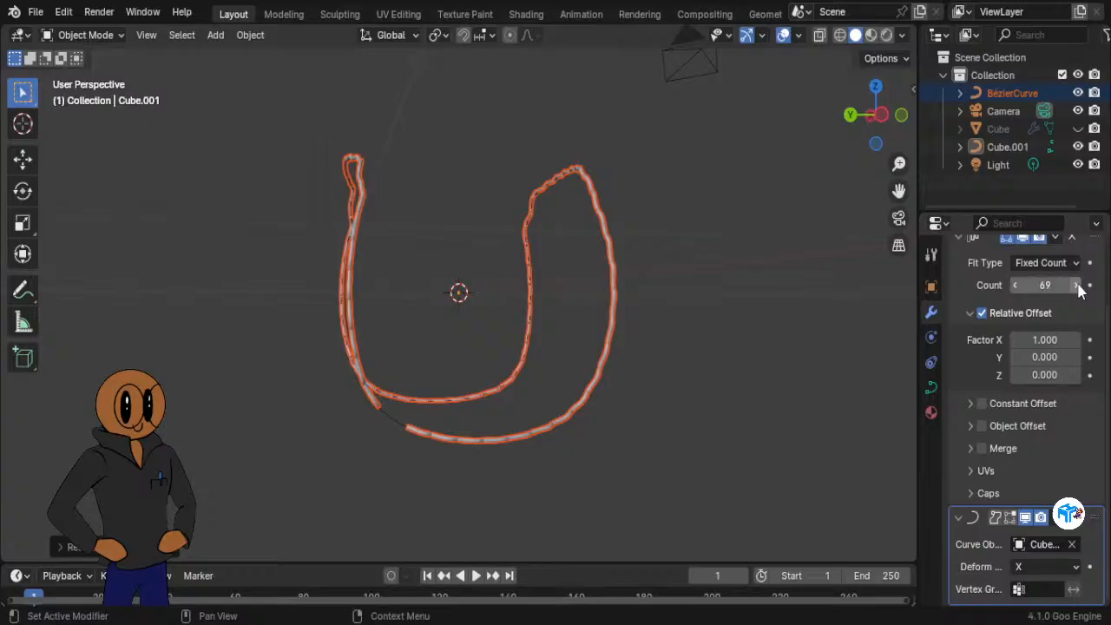
left_click(1076, 286)
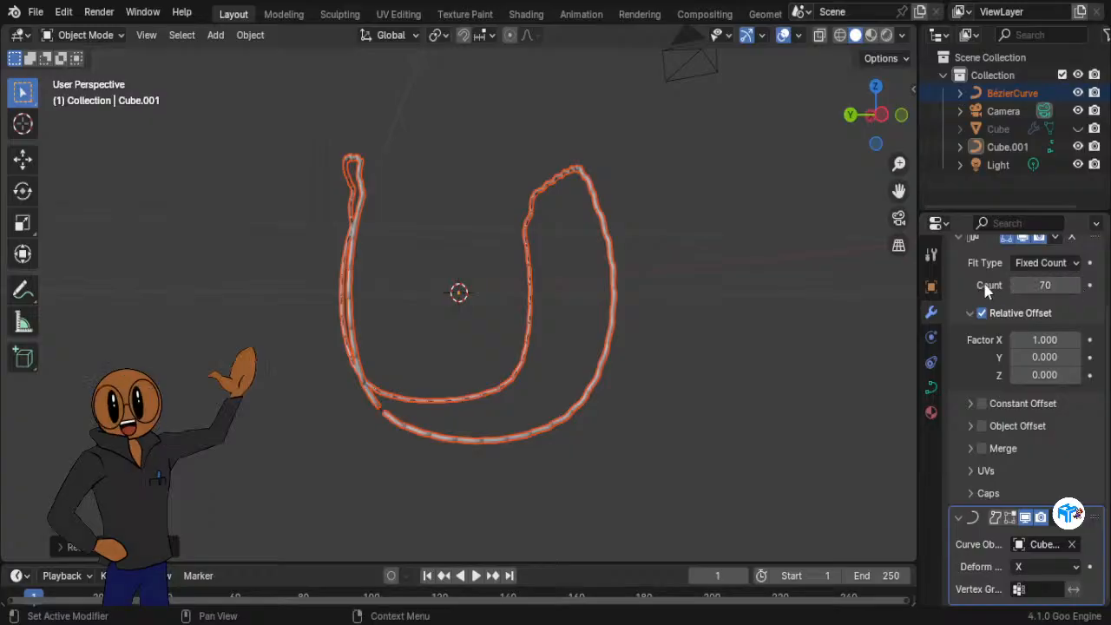
left_click(1015, 285)
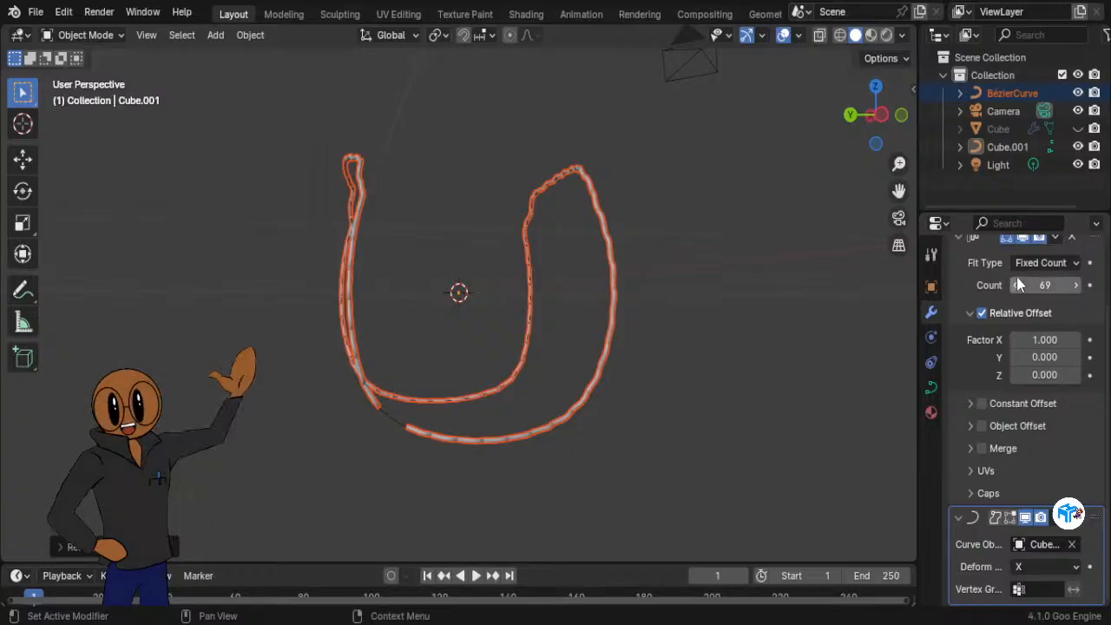